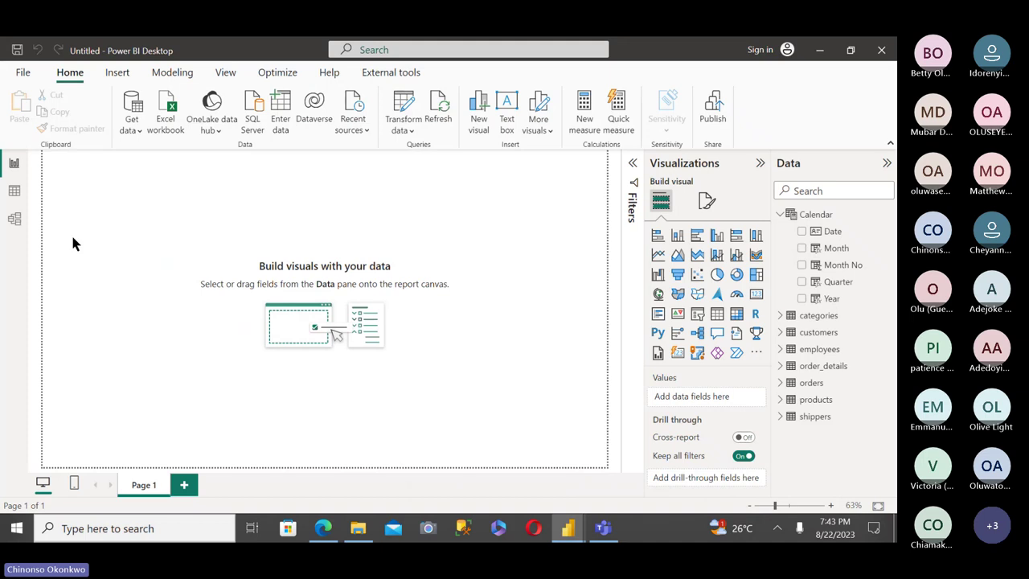
Examine the order_details, employees and orders tables in the data table view, including the distinct values in the discount column.
{"action": "left_click", "coordinate": [15, 198]}
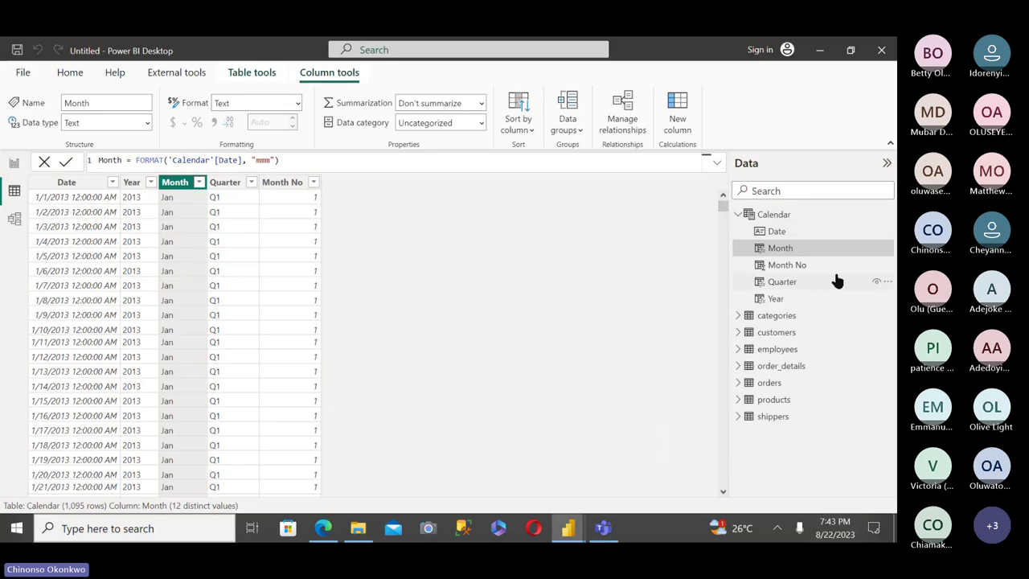
{"action": "left_click", "coordinate": [745, 368]}
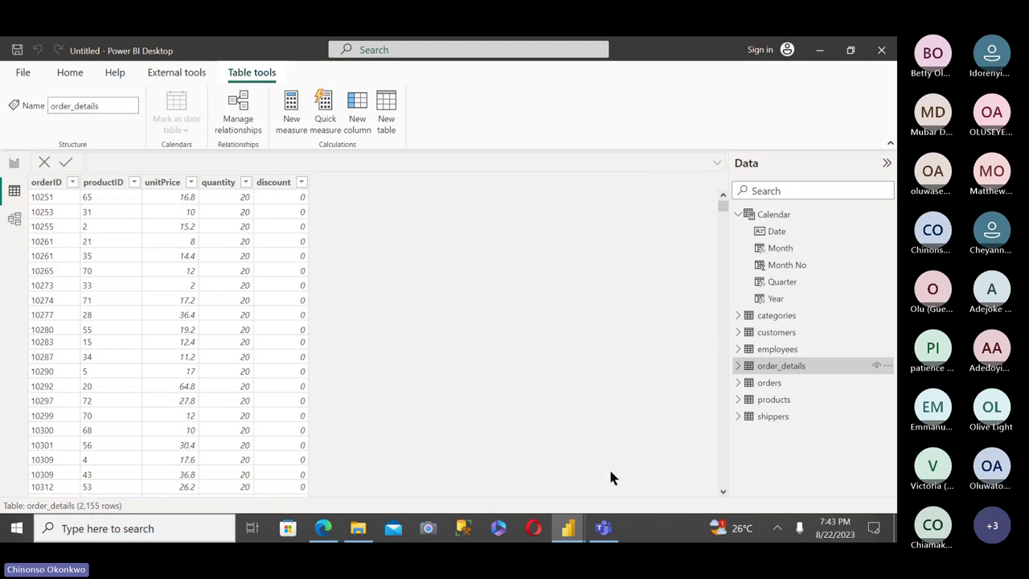
{"action": "left_click", "coordinate": [777, 356]}
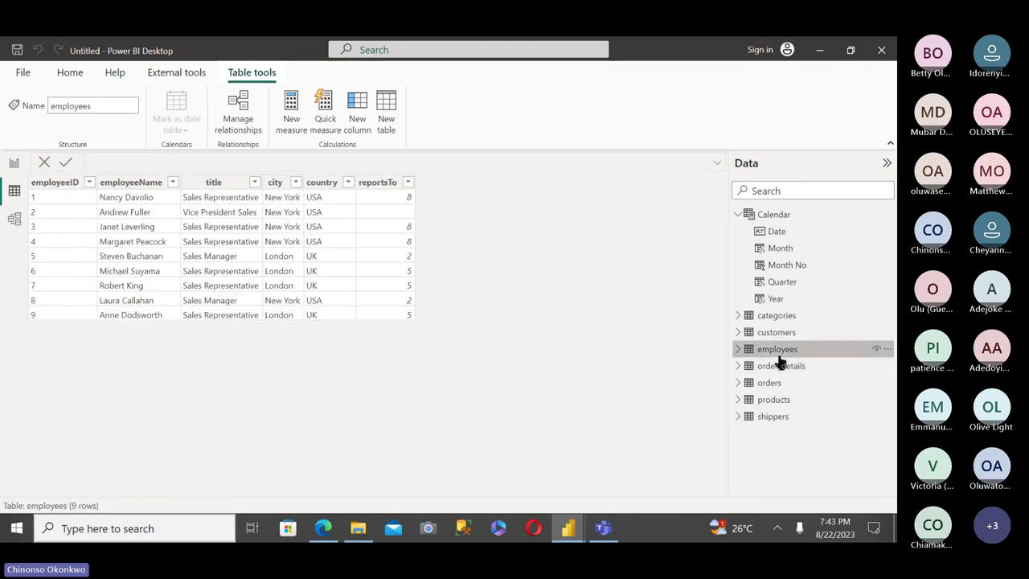
{"action": "left_click", "coordinate": [787, 391]}
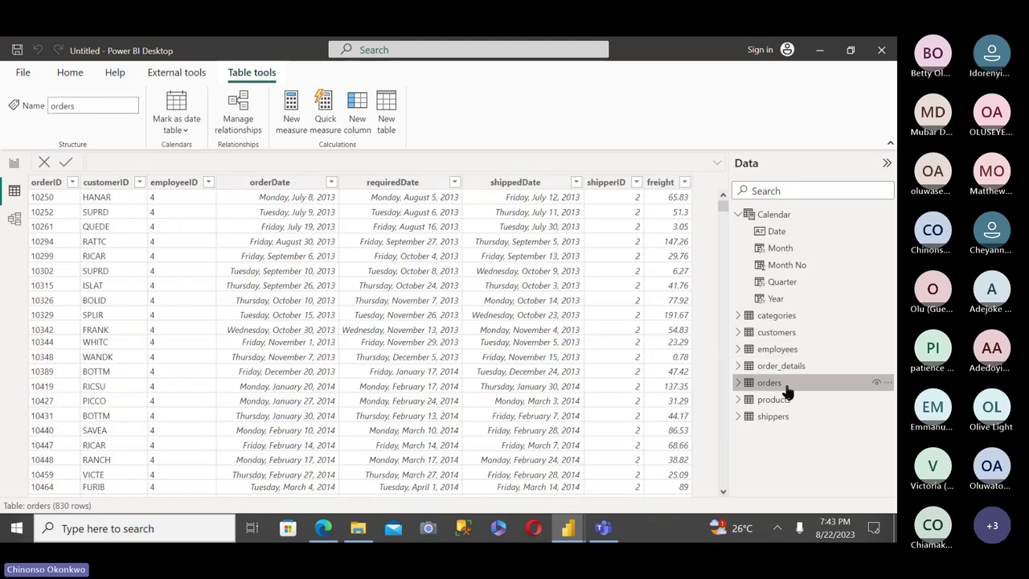
{"action": "left_click", "coordinate": [779, 369]}
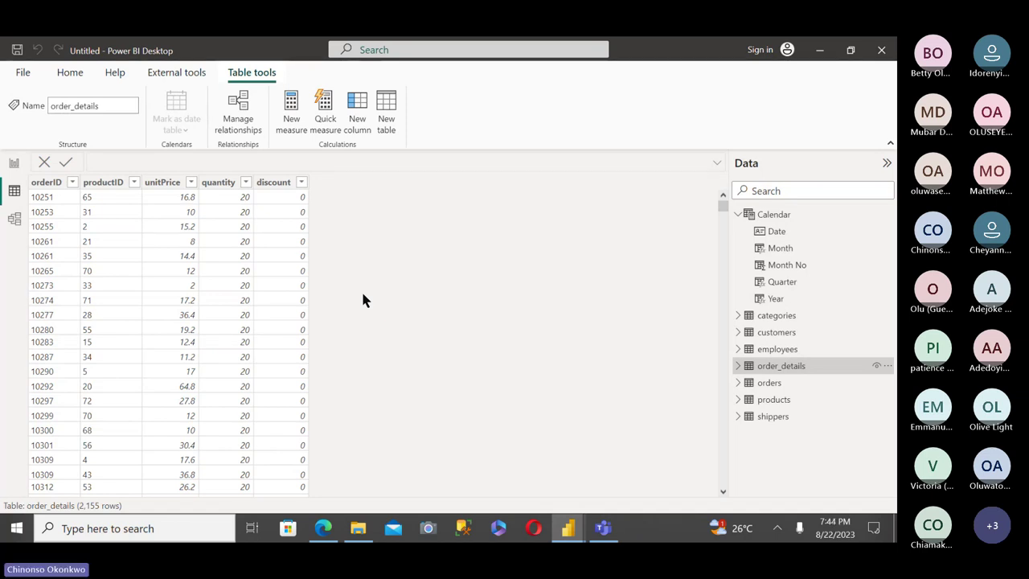
{"action": "left_click", "coordinate": [158, 184]}
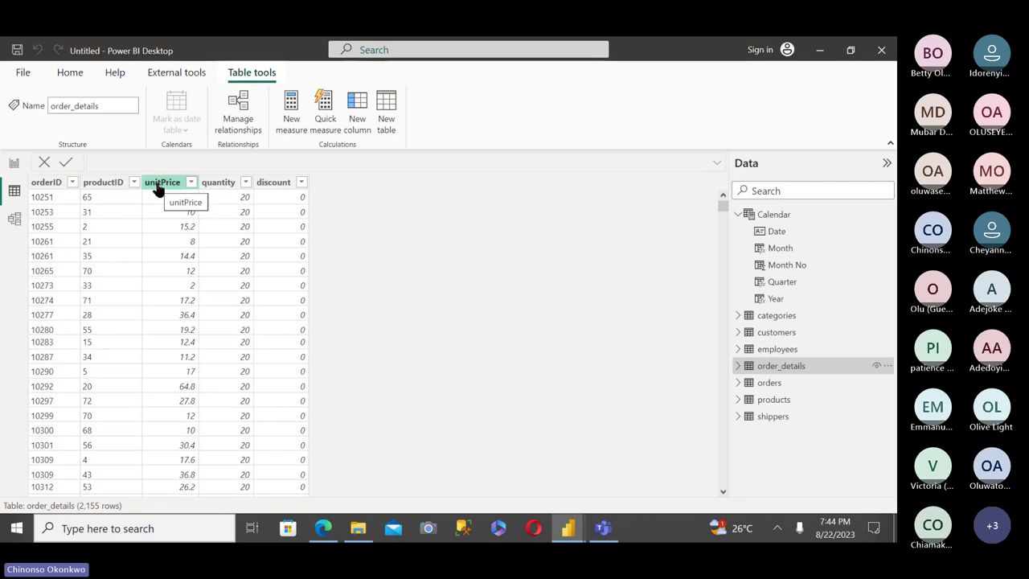
{"action": "left_click", "coordinate": [302, 183]}
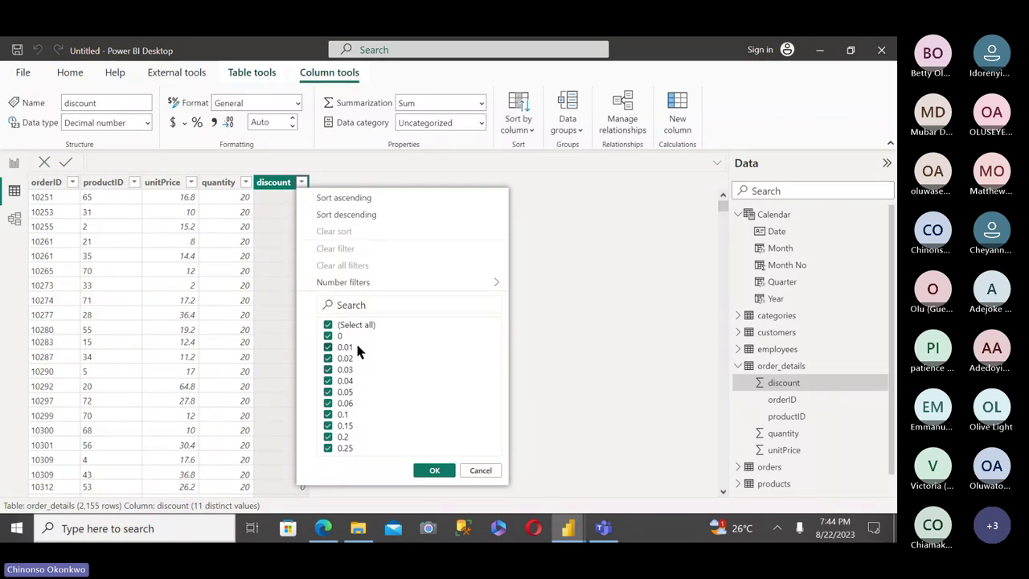
{"action": "left_click", "coordinate": [549, 210]}
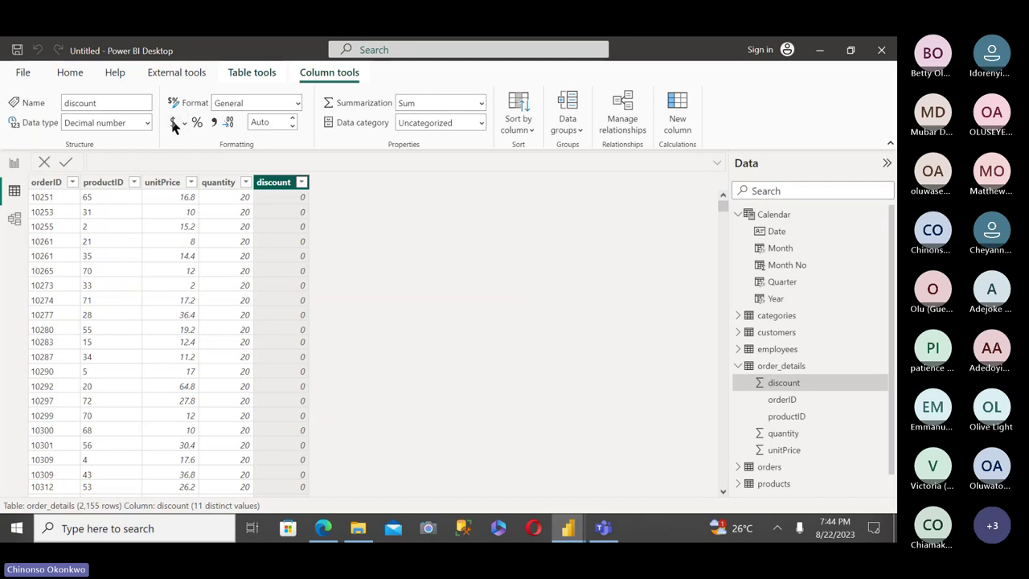
Try the currency and percentage formats on the discount column, check its filter values, and restore the General format.
{"action": "left_click", "coordinate": [173, 125]}
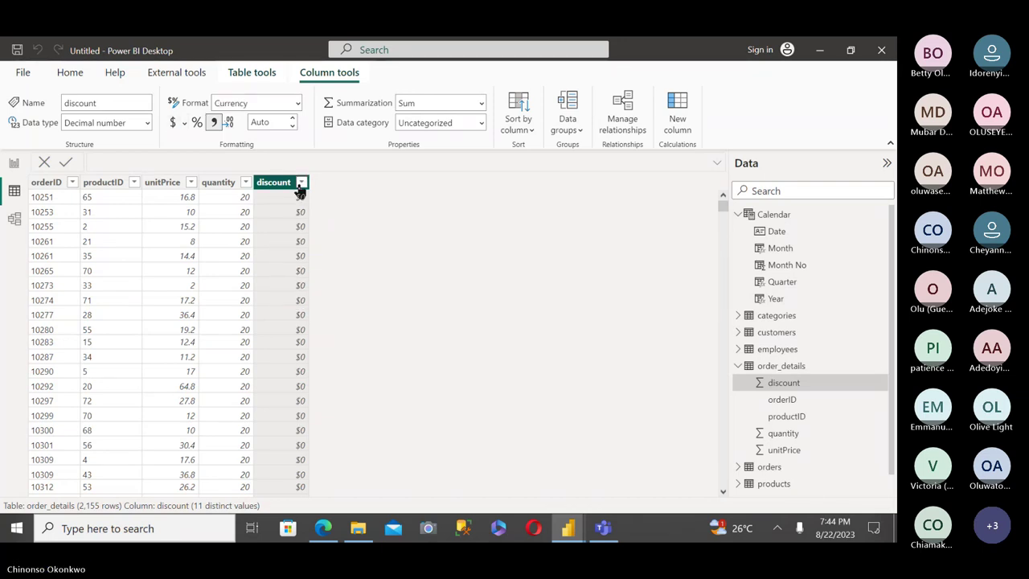
{"action": "left_click", "coordinate": [196, 123]}
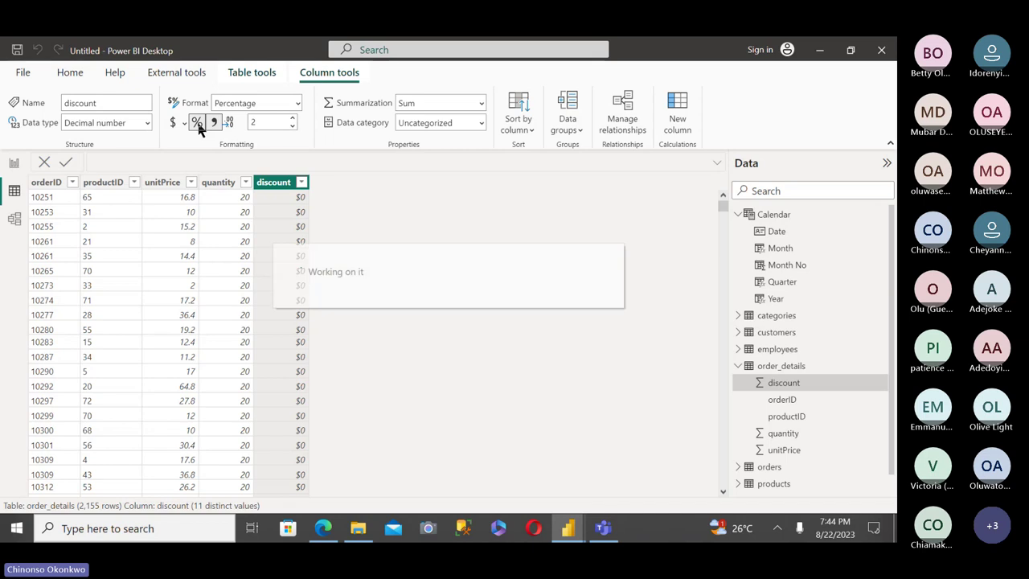
{"action": "left_click", "coordinate": [302, 182]}
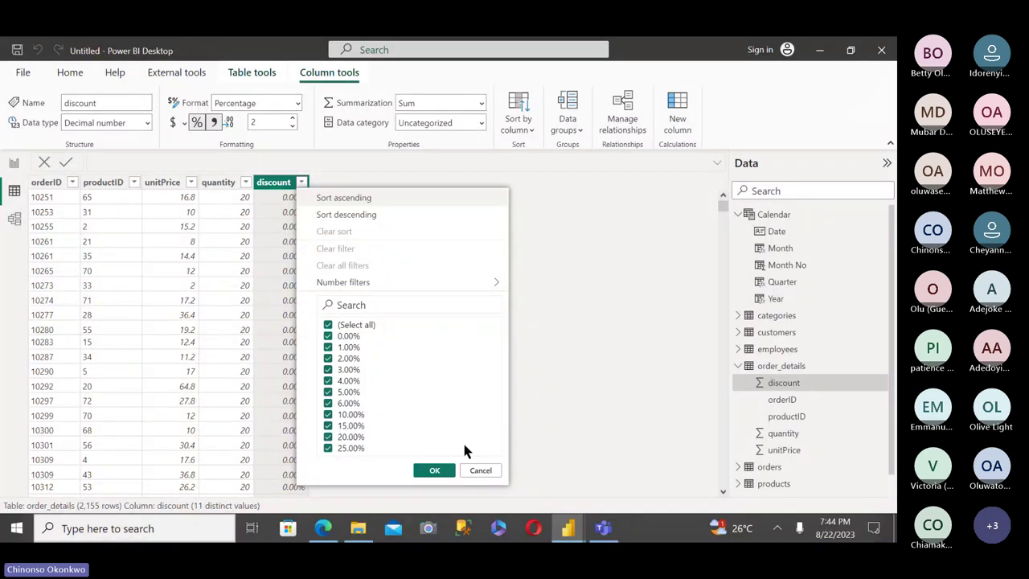
{"action": "left_click", "coordinate": [477, 471]}
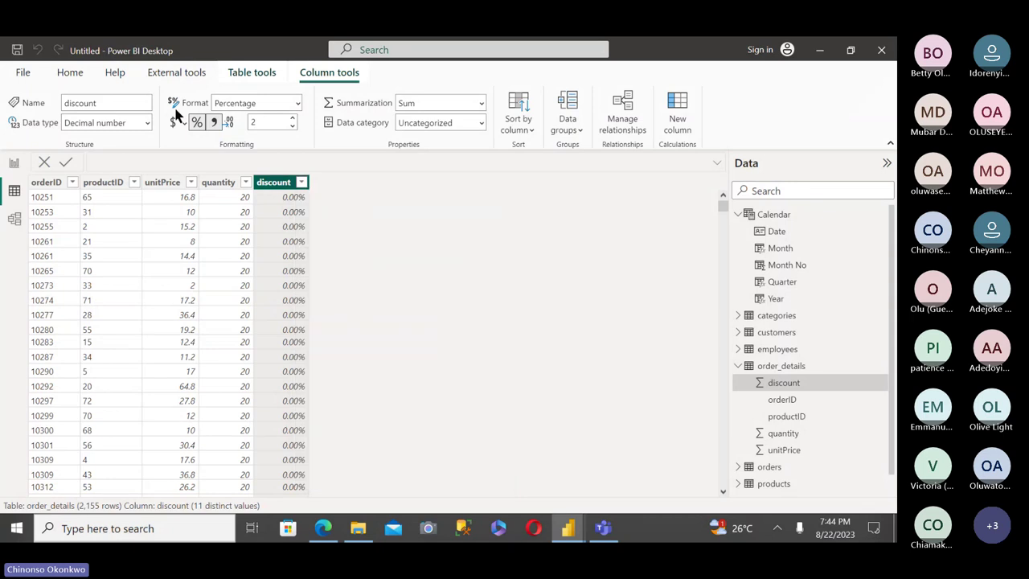
{"action": "left_click", "coordinate": [197, 122]}
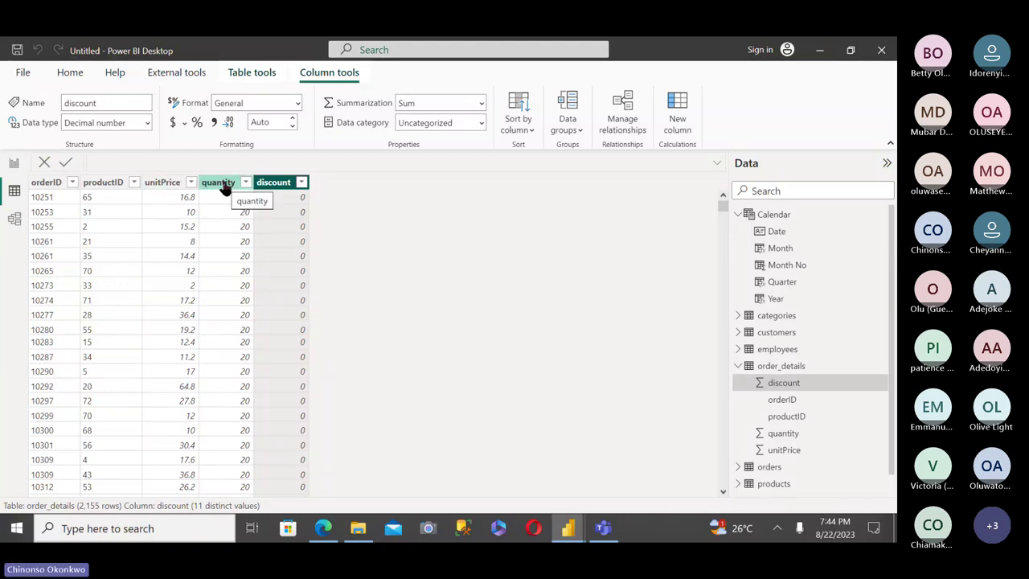
{"action": "mouse_move", "coordinate": [322, 527]}
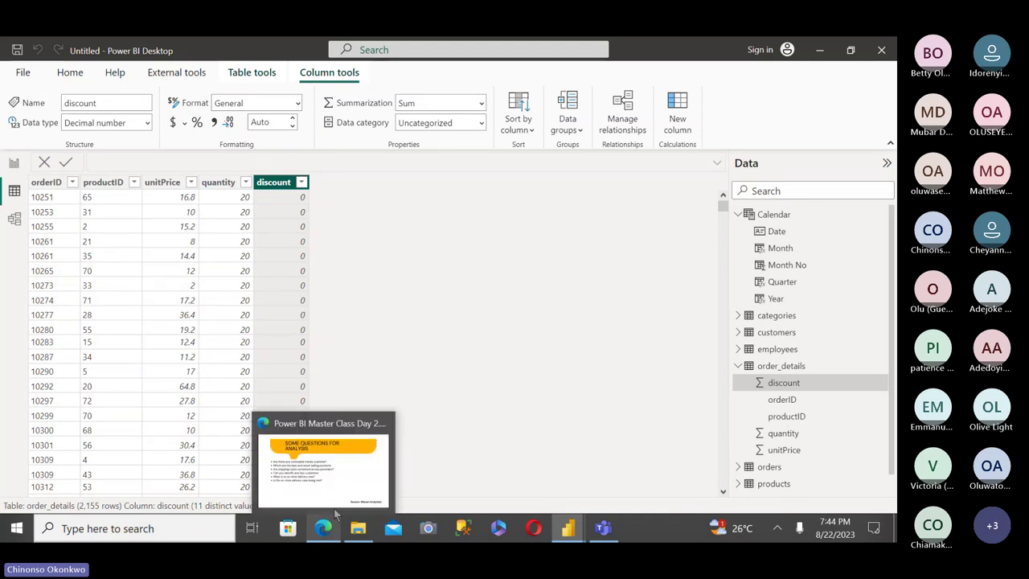
{"action": "mouse_move", "coordinate": [358, 460]}
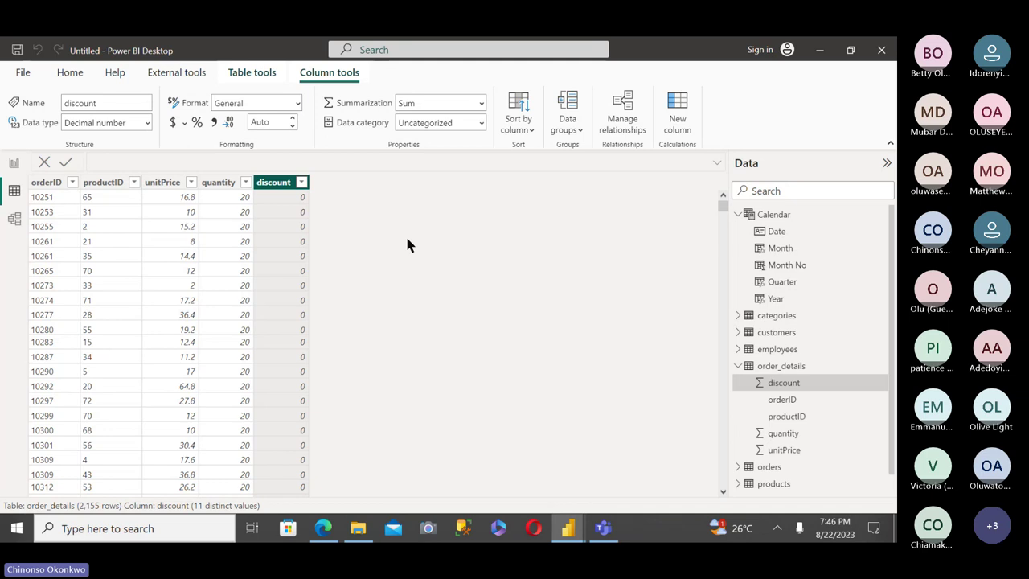
Create an empty manually entered table named _Measures and load it into the model.
{"action": "left_click", "coordinate": [70, 74]}
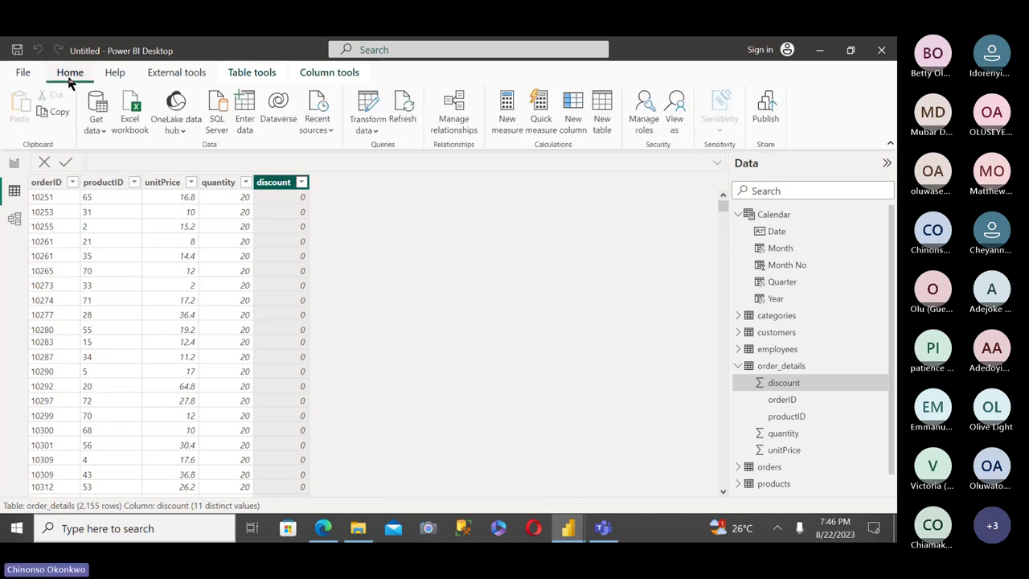
{"action": "left_click", "coordinate": [245, 113]}
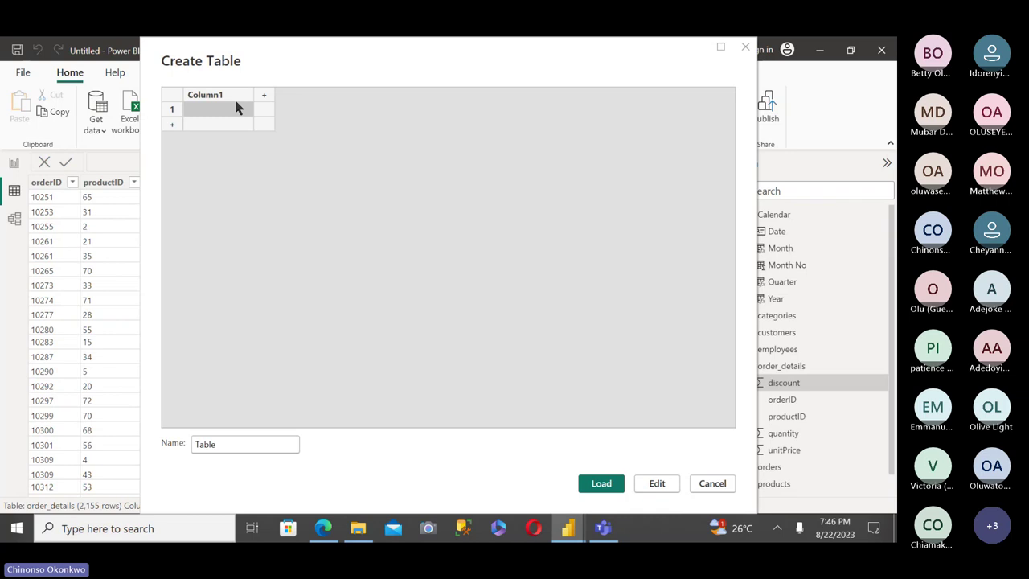
{"action": "double_click", "coordinate": [225, 442]}
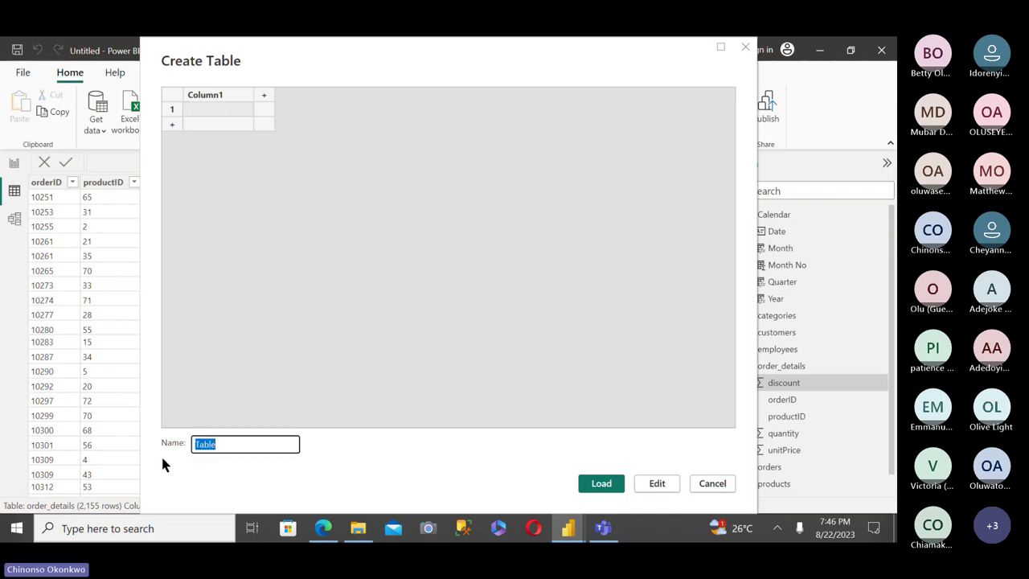
{"action": "type", "text": "_Measures"}
{"action": "left_click", "coordinate": [599, 484]}
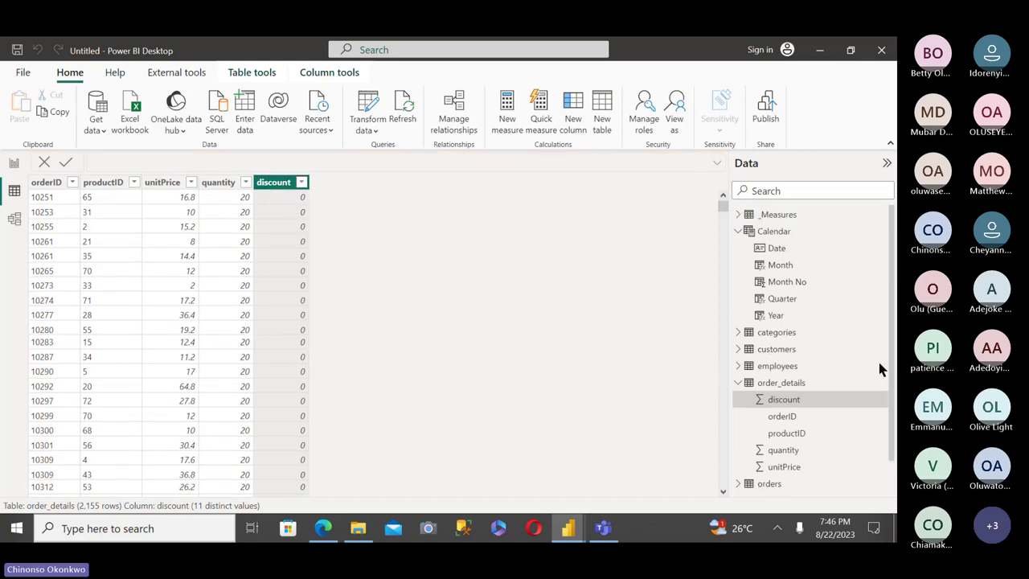
Add a calculated column to order_details and begin its formula as Sales = order_details[unitPrice] * order_details[quantity].
{"action": "left_click_drag", "start_coordinate": [892, 270], "coordinate": [894, 306]}
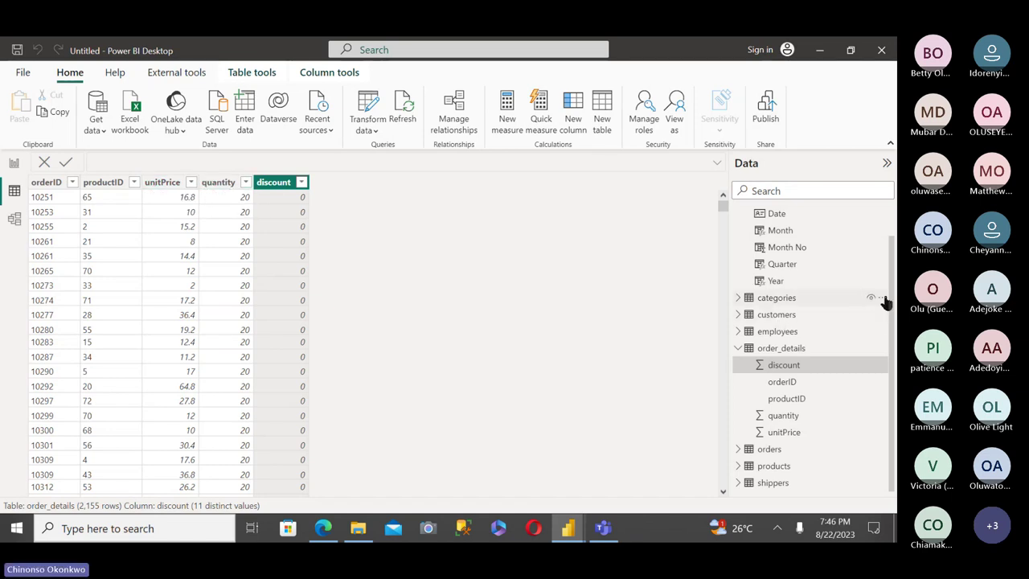
{"action": "right_click", "coordinate": [771, 355]}
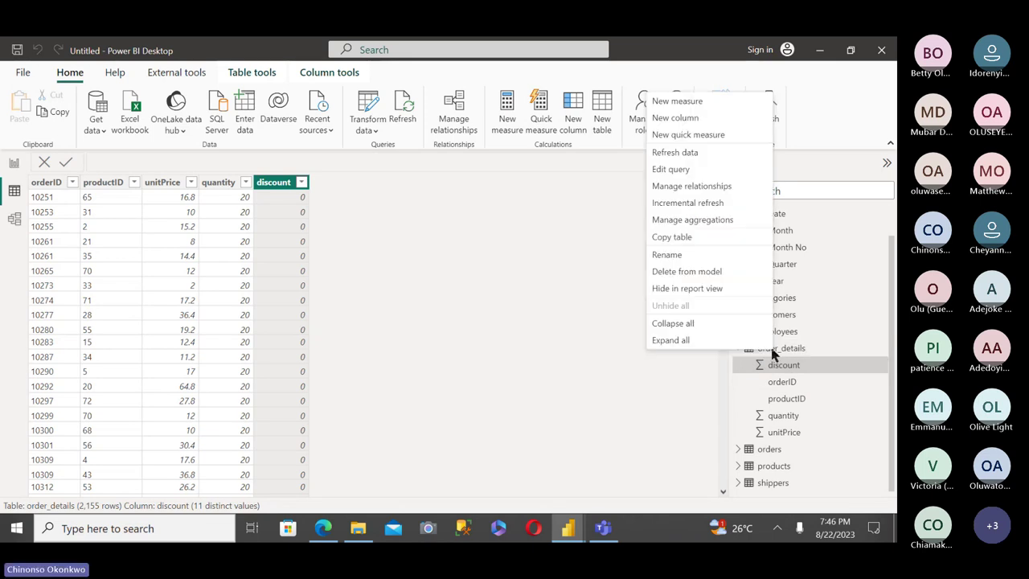
{"action": "left_click", "coordinate": [687, 119]}
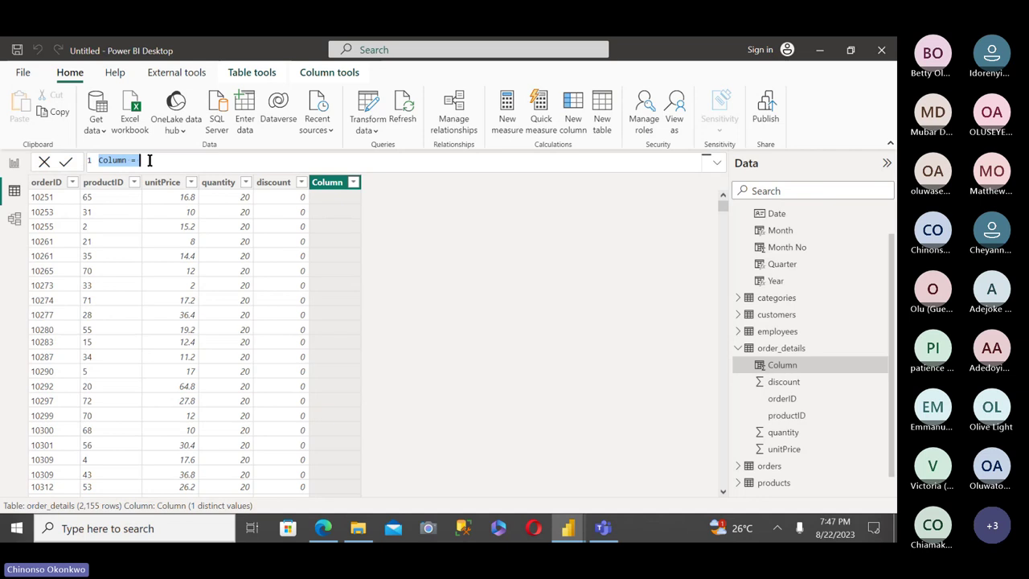
{"action": "key", "text": "BackSpace"}
{"action": "type", "text": "Sal"}
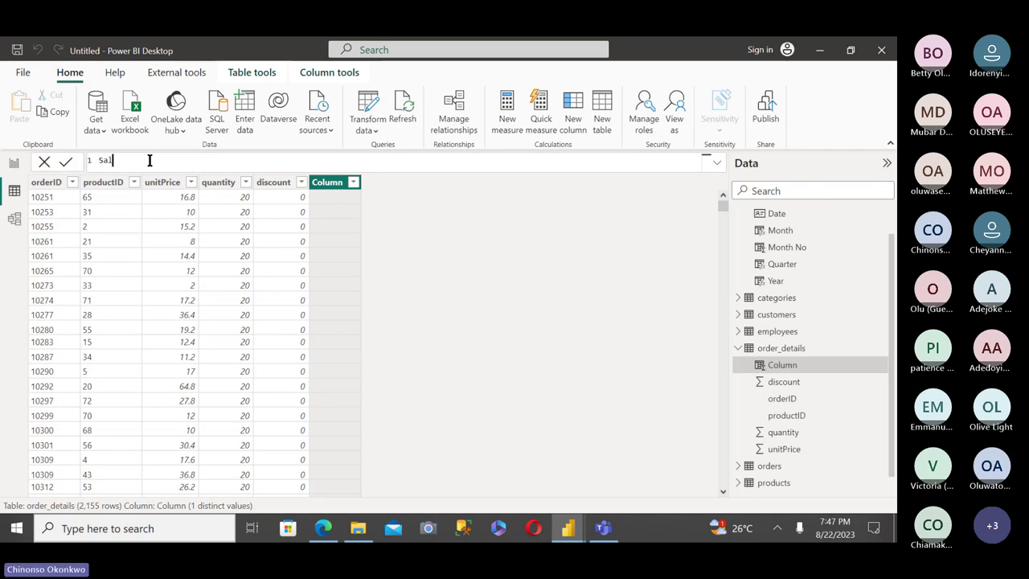
{"action": "type", "text": "es ="}
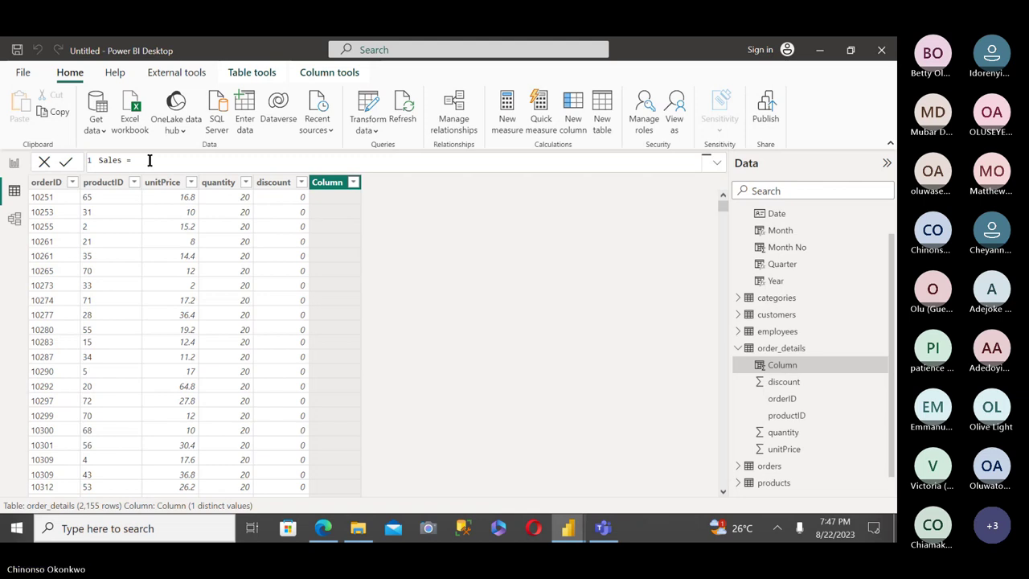
{"action": "type", "text": "Ord"}
{"action": "key", "text": "Tab"}
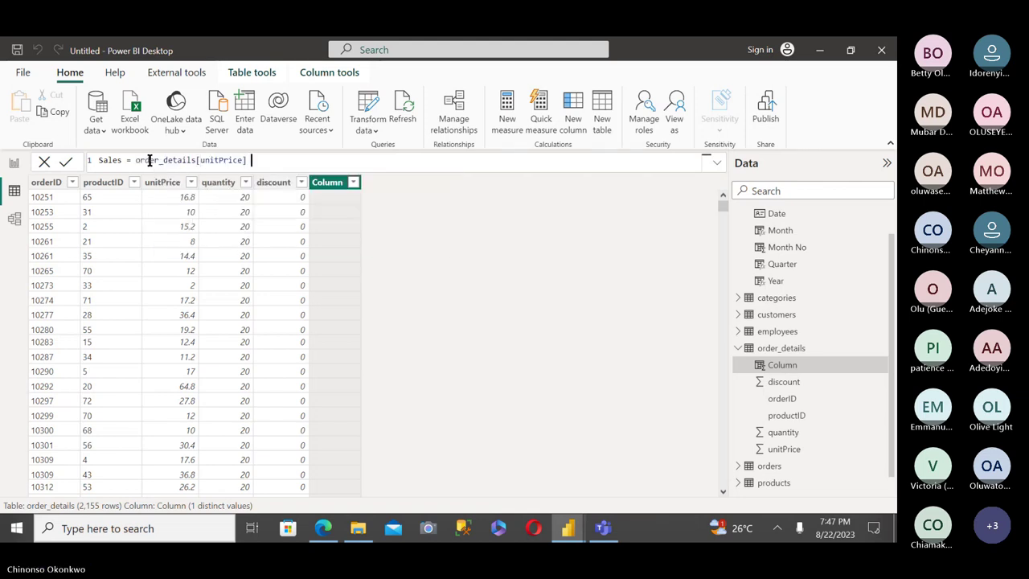
{"action": "type", "text": "*"}
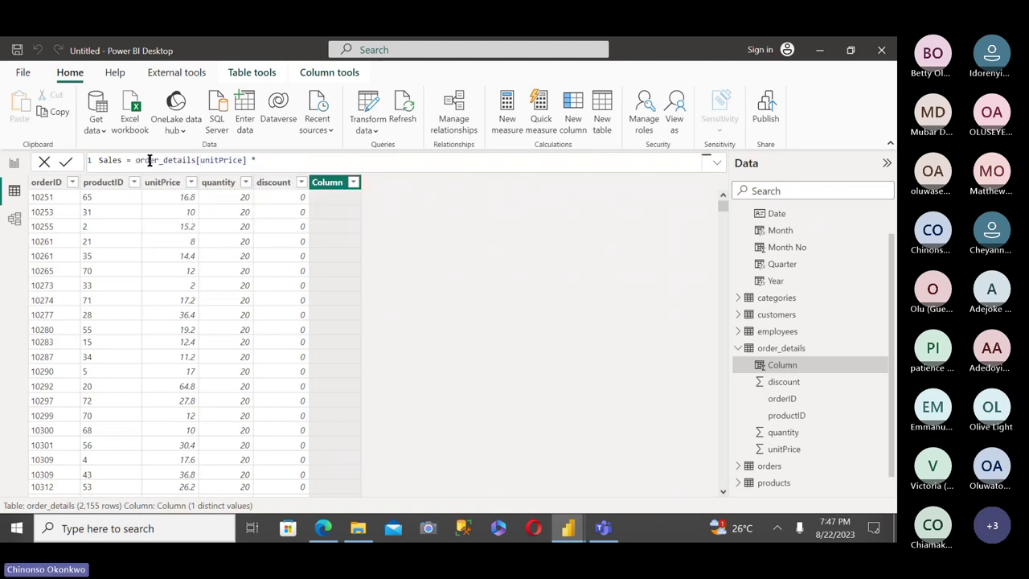
{"action": "type", "text": " order"}
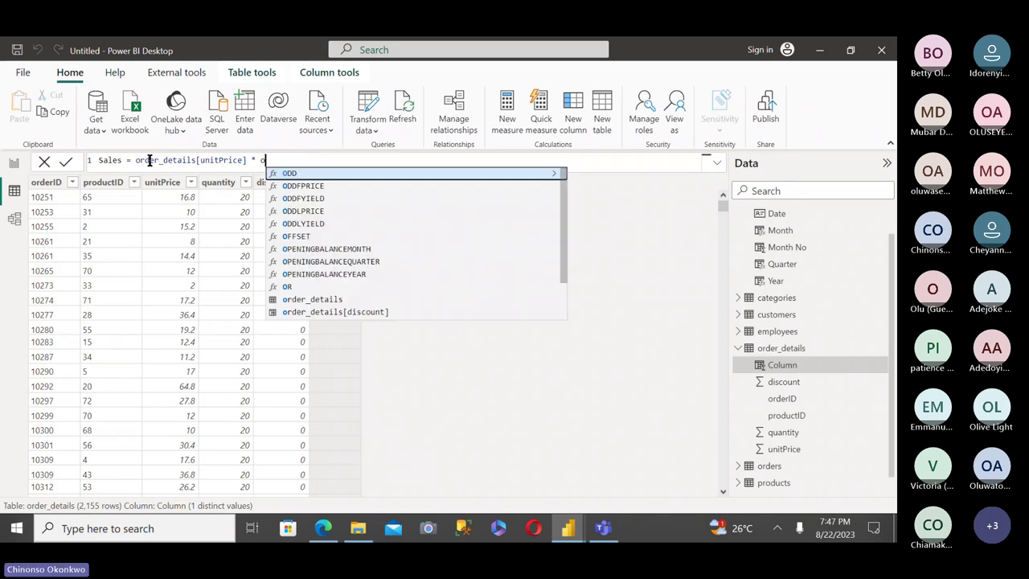
{"action": "key", "text": "Up"}
{"action": "key", "text": "Tab"}
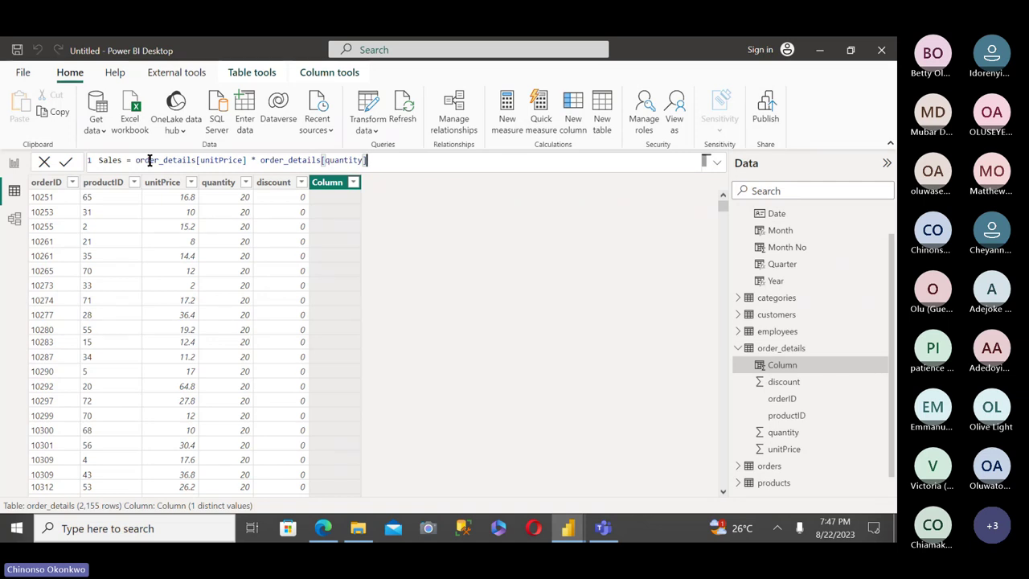
Complete the Sales formula by multiplying by (1-order_details[discount]) and commit the column.
{"action": "type", "text": "* (1"}
{"action": "type", "text": "-"}
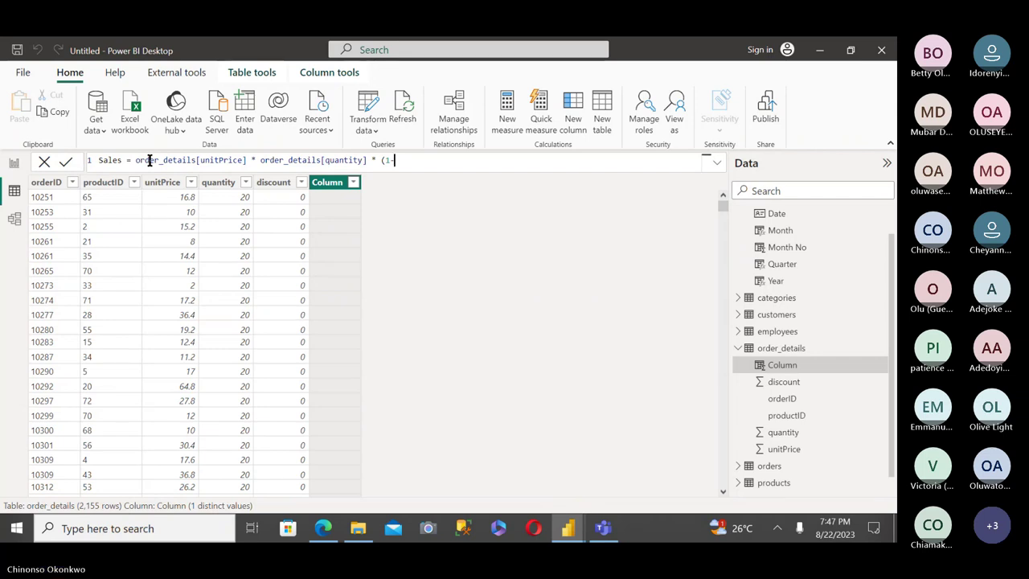
{"action": "type", "text": "dis"}
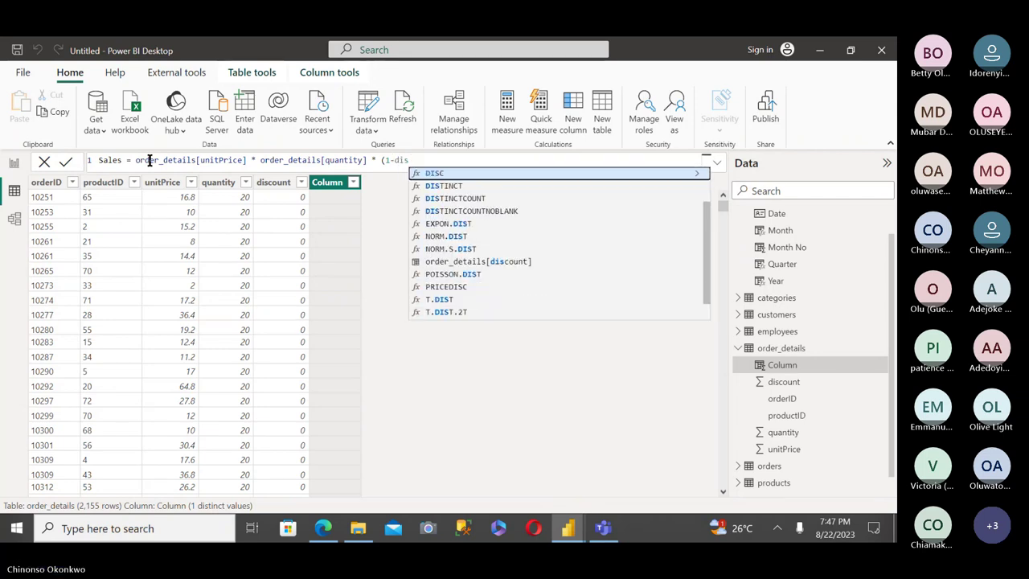
{"action": "key", "text": "Page_Down"}
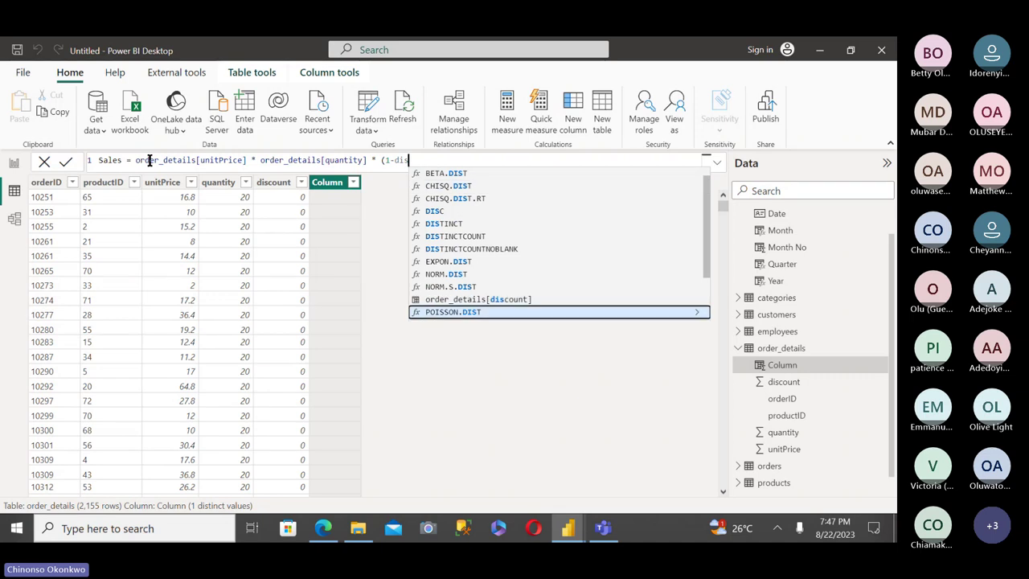
{"action": "key", "text": "Up"}
{"action": "key", "text": "Tab"}
{"action": "type", "text": ")"}
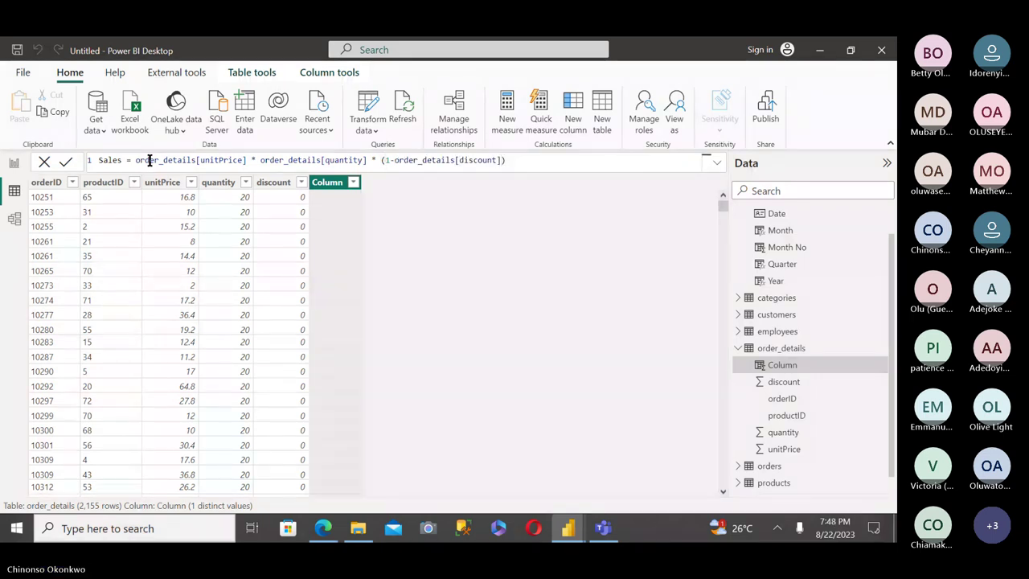
{"action": "key", "text": "Return"}
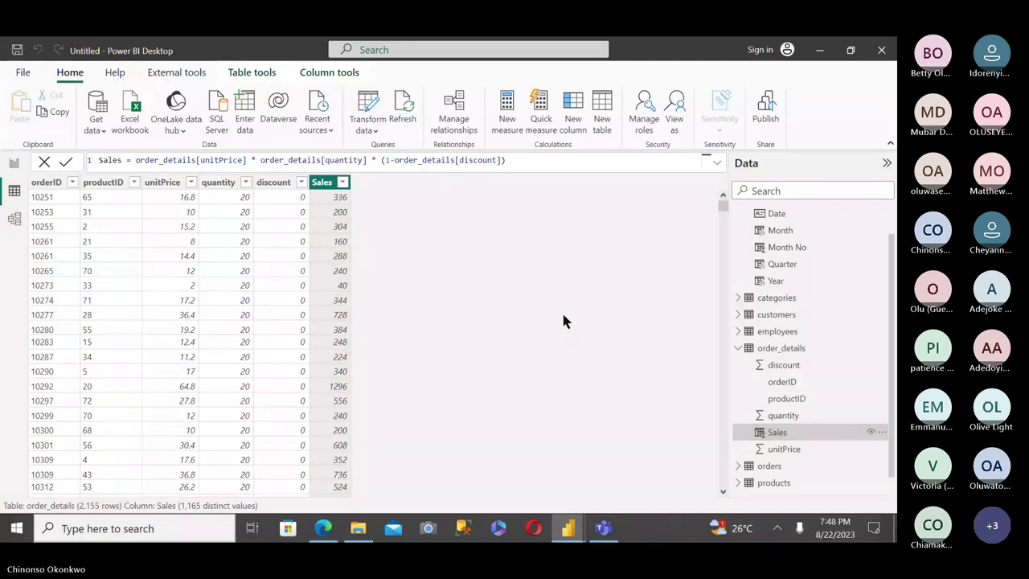
Format the Sales column in order_details as dollar currency.
{"action": "left_click", "coordinate": [306, 74]}
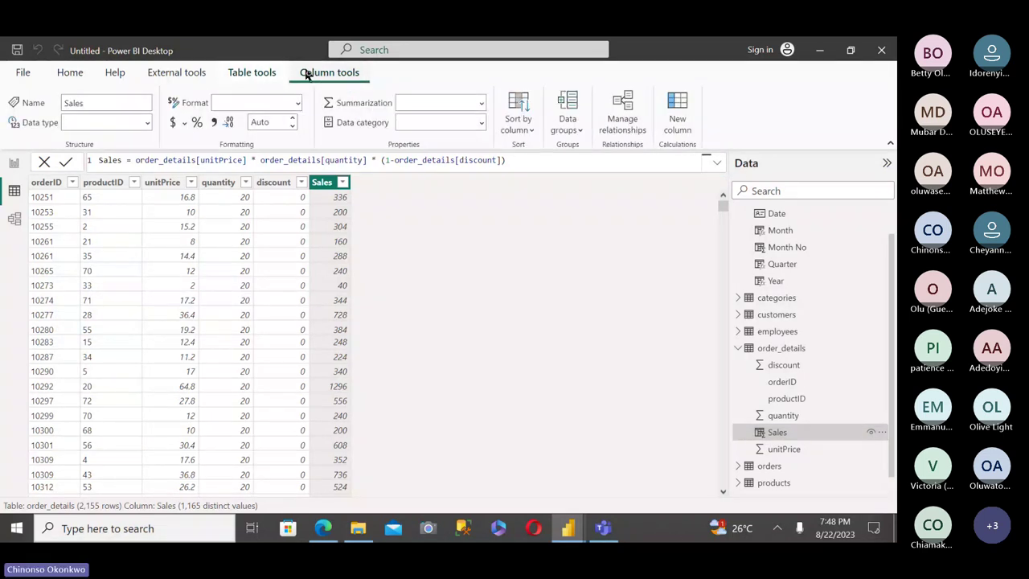
{"action": "left_click", "coordinate": [176, 124]}
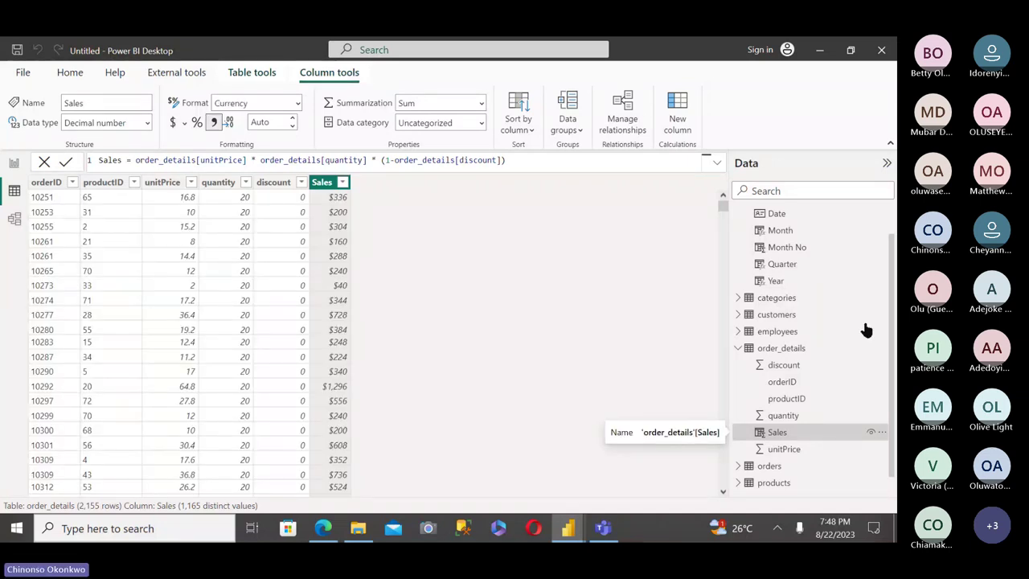
Add a new measure to the order_details table and name it Revenue in its formula.
{"action": "scroll", "coordinate": [894, 380], "scroll_direction": "down", "scroll_amount": 1}
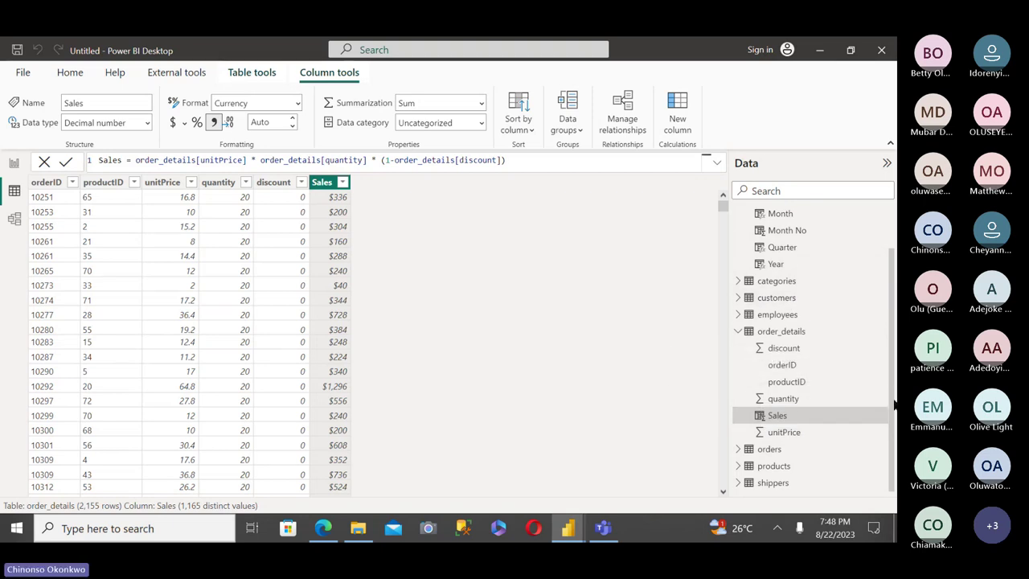
{"action": "right_click", "coordinate": [776, 340]}
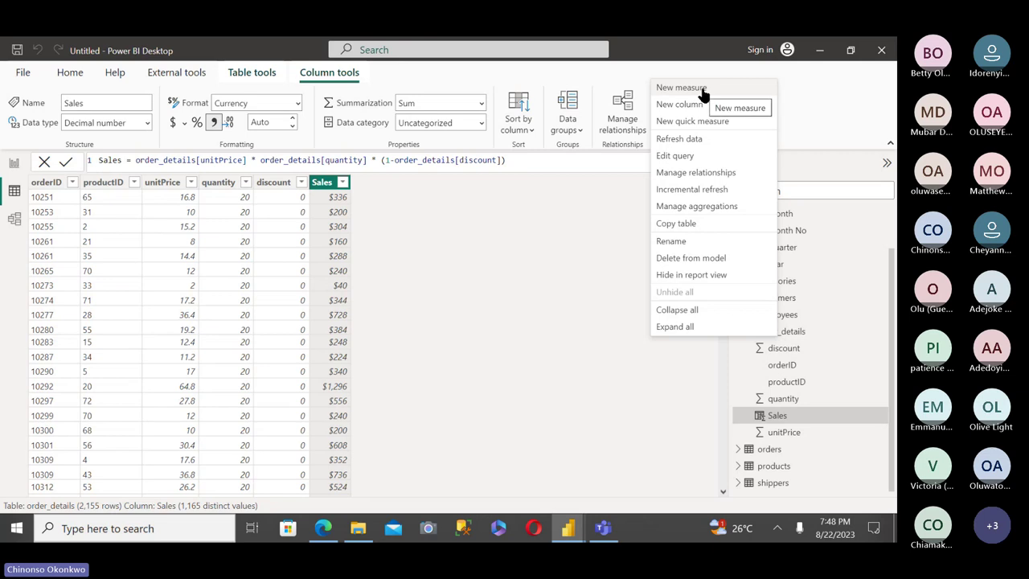
{"action": "left_click", "coordinate": [609, 368]}
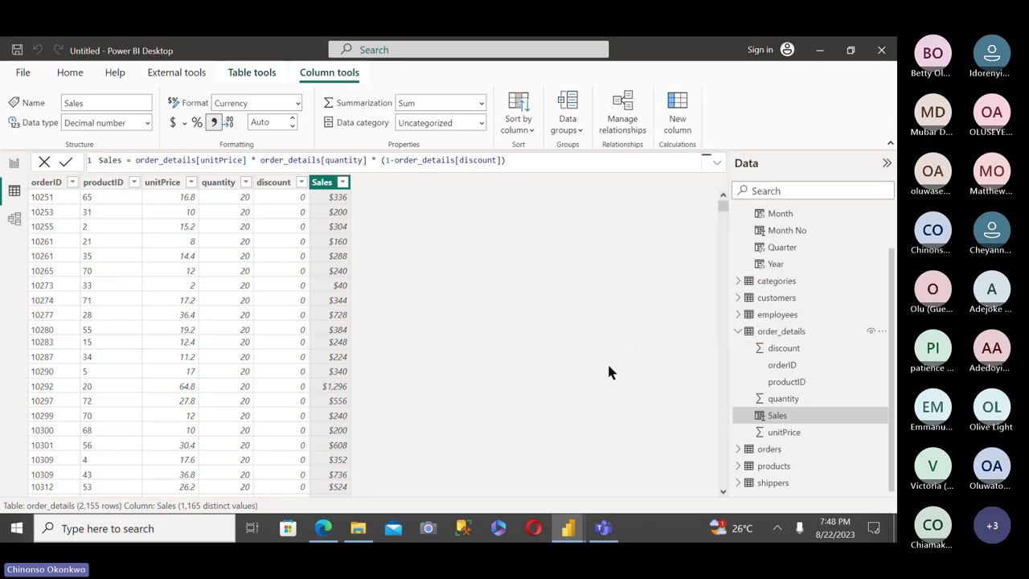
{"action": "right_click", "coordinate": [791, 336]}
{"action": "left_click", "coordinate": [717, 97]}
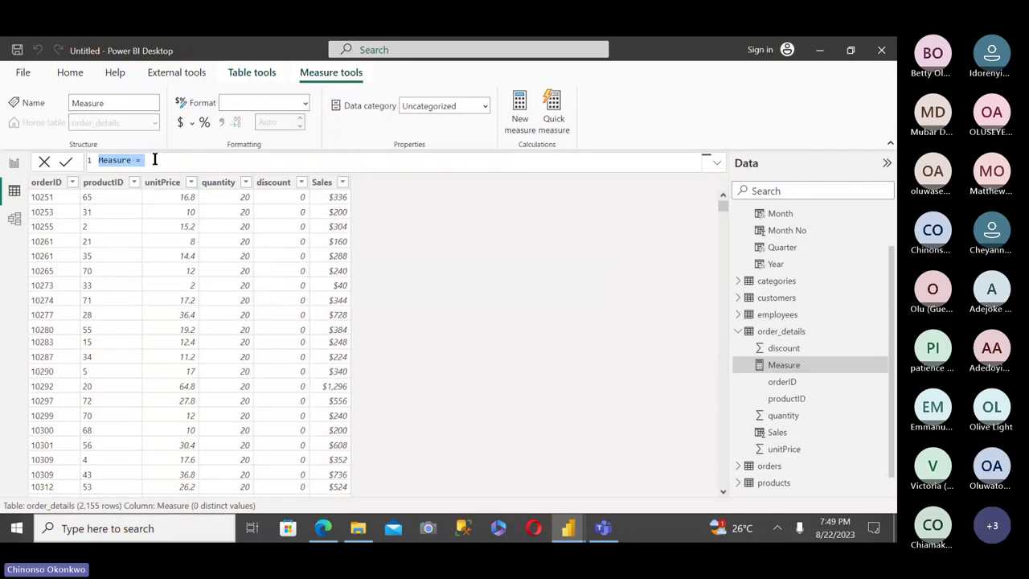
{"action": "key", "text": "BackSpace"}
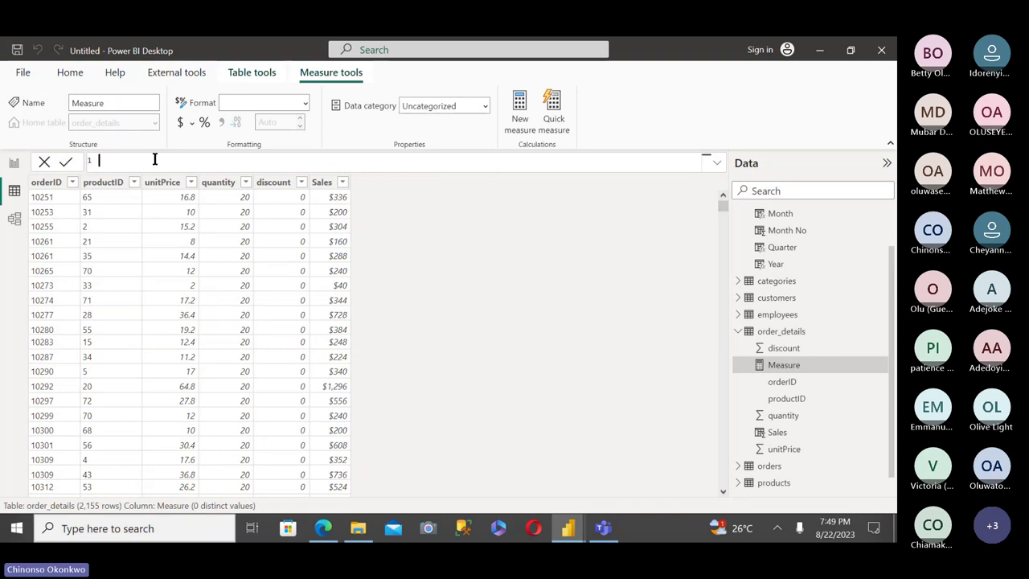
{"action": "type", "text": "Total Rev"}
{"action": "type", "text": "enue"}
{"action": "left_click", "coordinate": [126, 160]}
{"action": "key", "text": "BackSpace"}
{"action": "key", "text": "BackSpace"}
{"action": "key", "text": "BackSpace"}
{"action": "key", "text": "BackSpace"}
{"action": "key", "text": "BackSpace"}
{"action": "key", "text": "BackSpace"}
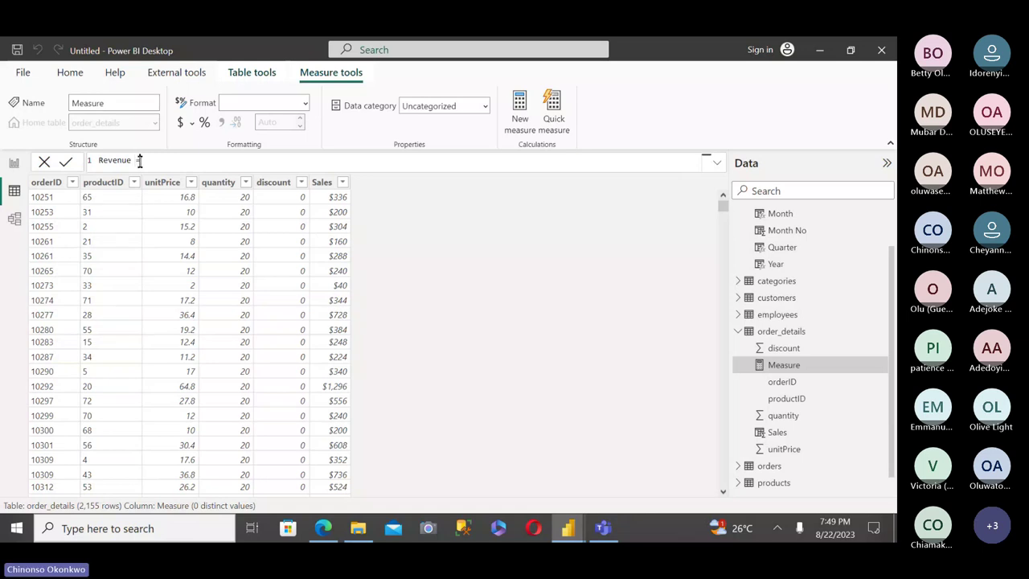
Define the Revenue measure as SUM(order_details[Sales]) and commit it.
{"action": "type", "text": "= SUM"}
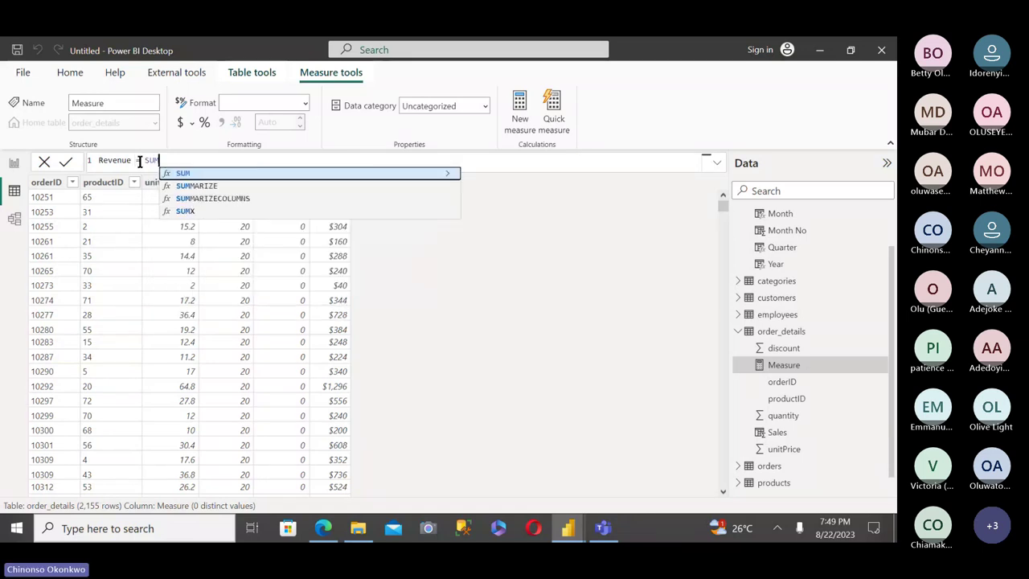
{"action": "type", "text": "("}
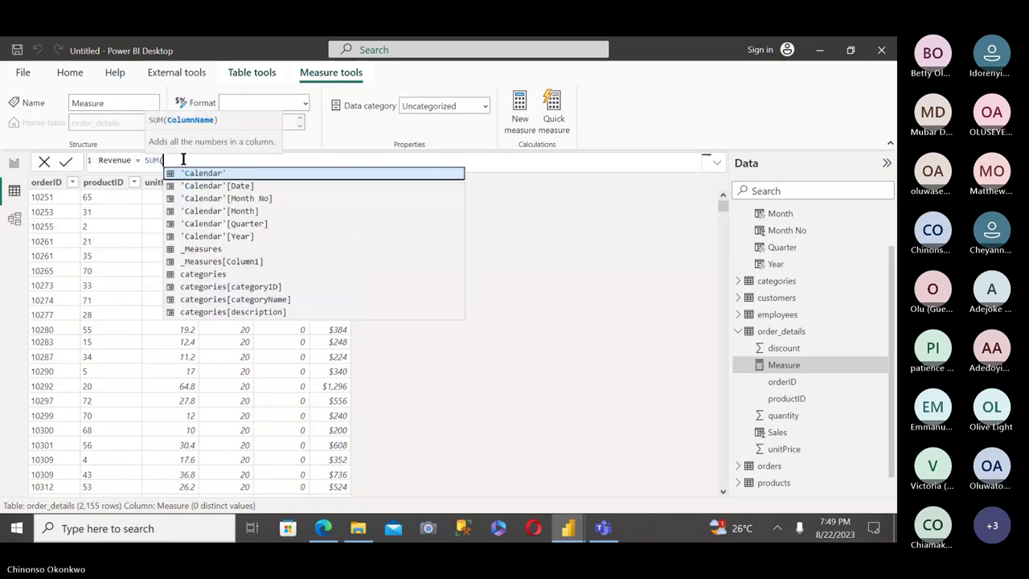
{"action": "type", "text": "order"}
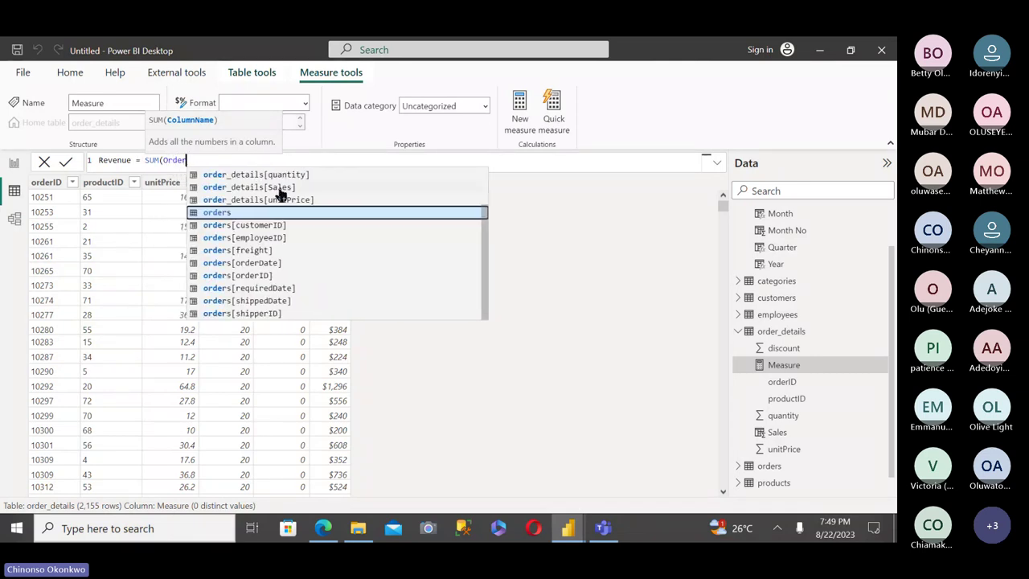
{"action": "left_click", "coordinate": [280, 191]}
{"action": "type", "text": ")"}
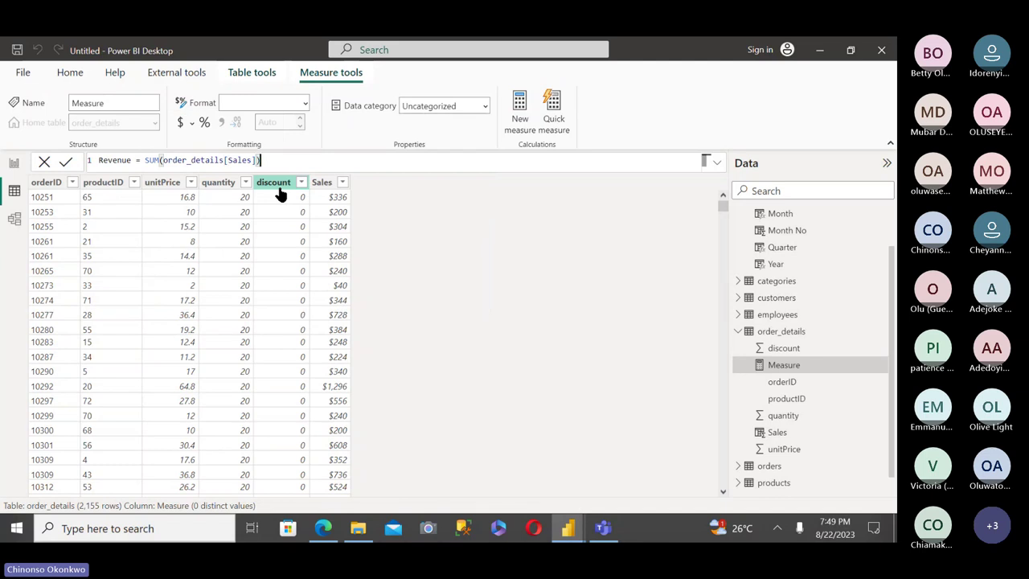
{"action": "key", "text": "Return"}
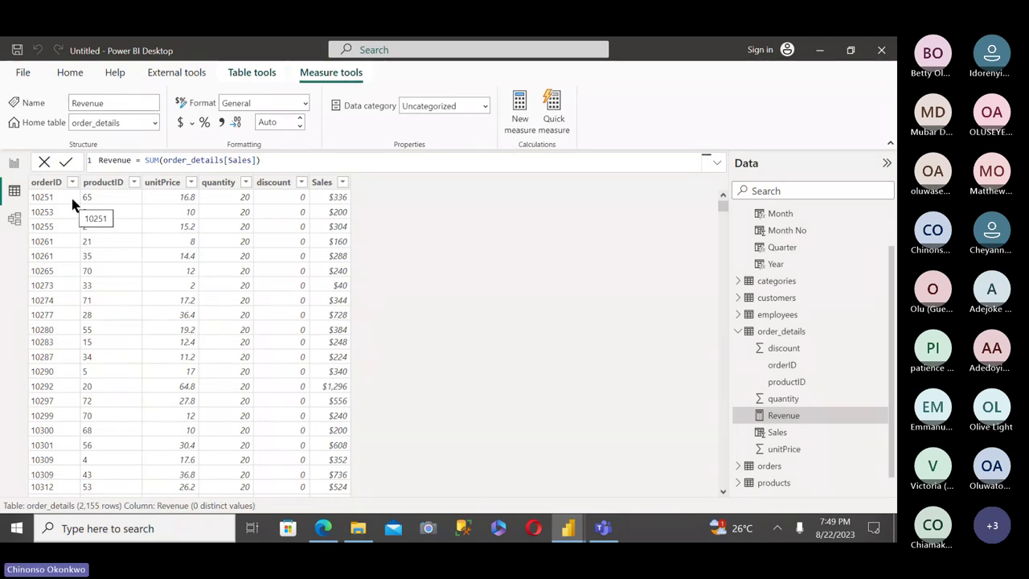
Show the Revenue measure from order_details in a card visual on Page 1 of the report.
{"action": "left_click", "coordinate": [20, 170]}
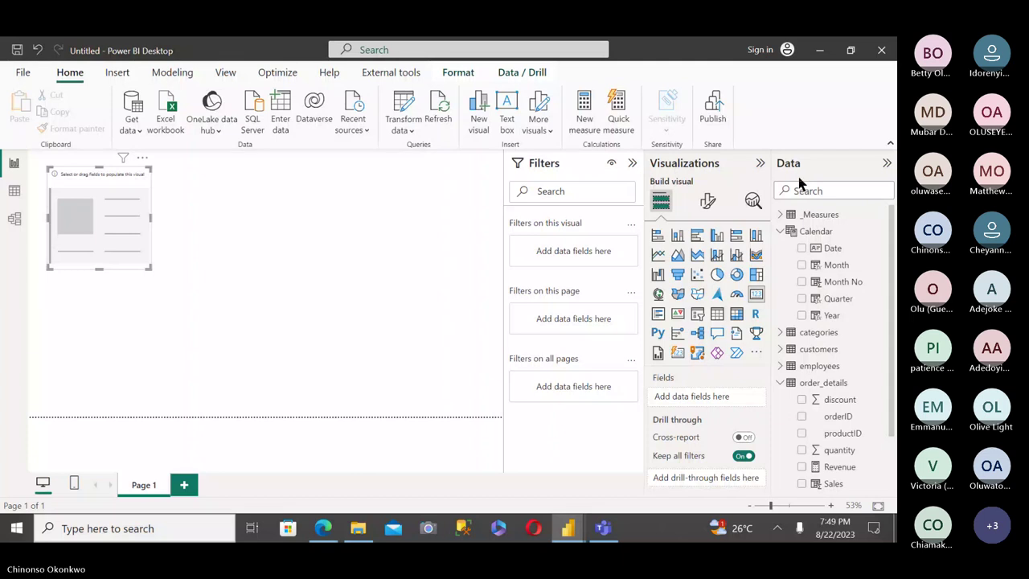
{"action": "type", "text": "rev"}
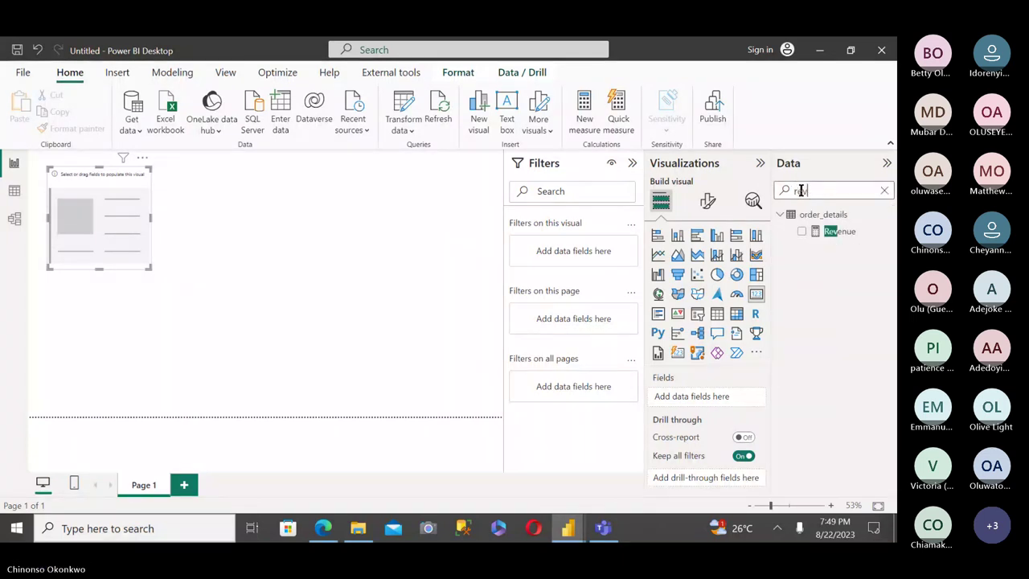
{"action": "type", "text": "e"}
{"action": "left_click", "coordinate": [801, 231]}
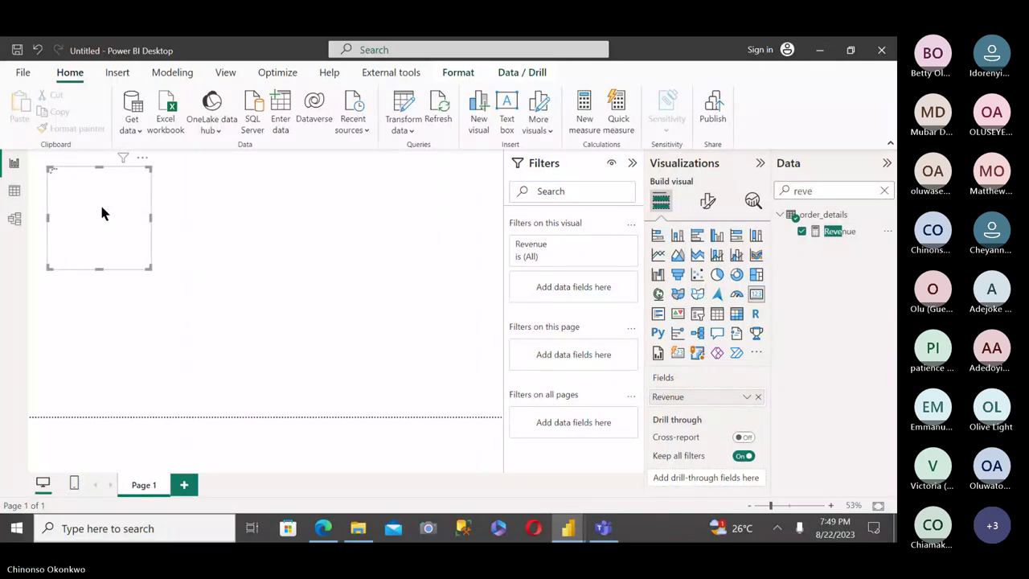
Format the Revenue measure as dollar currency and move its card slightly lower on the page.
{"action": "left_click", "coordinate": [844, 233]}
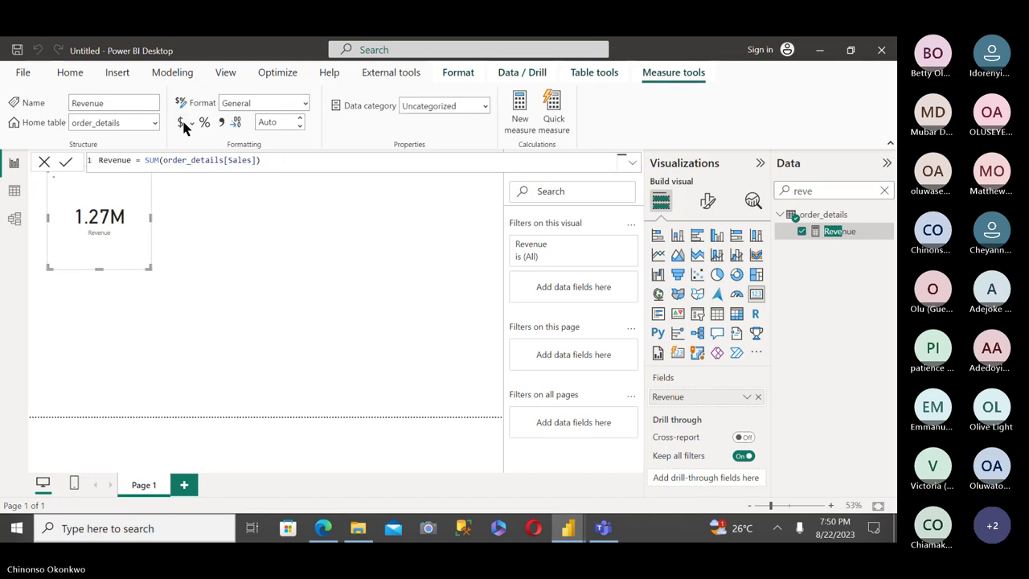
{"action": "left_click", "coordinate": [181, 123]}
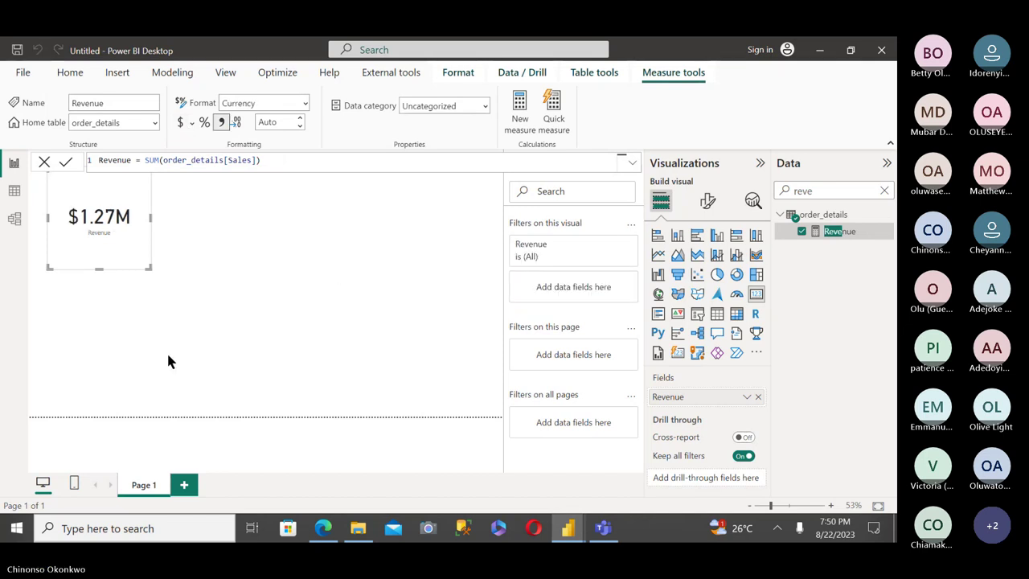
{"action": "left_click", "coordinate": [111, 219]}
{"action": "left_click_drag", "start_coordinate": [115, 228], "coordinate": [113, 267]}
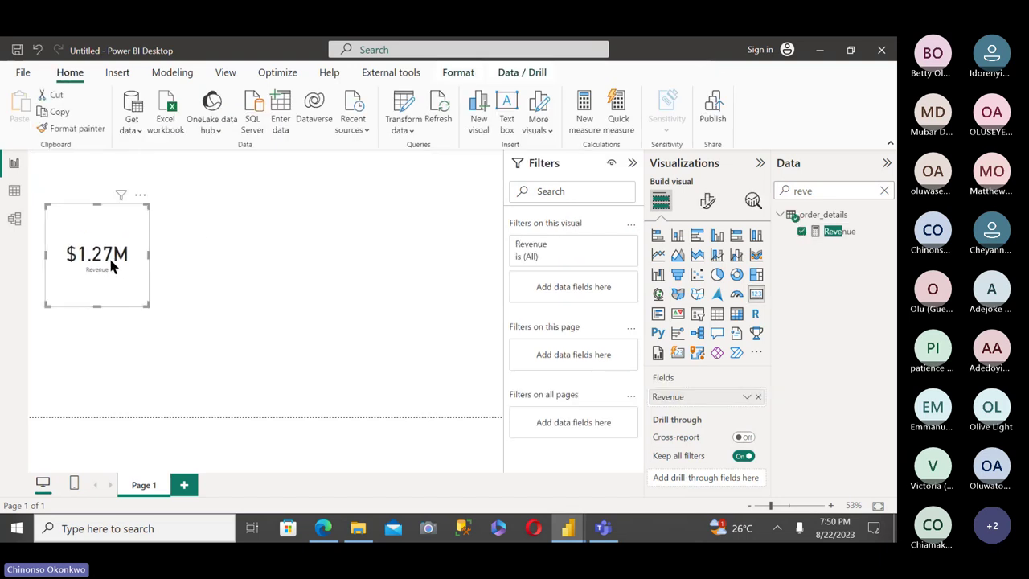
{"action": "left_click", "coordinate": [241, 252]}
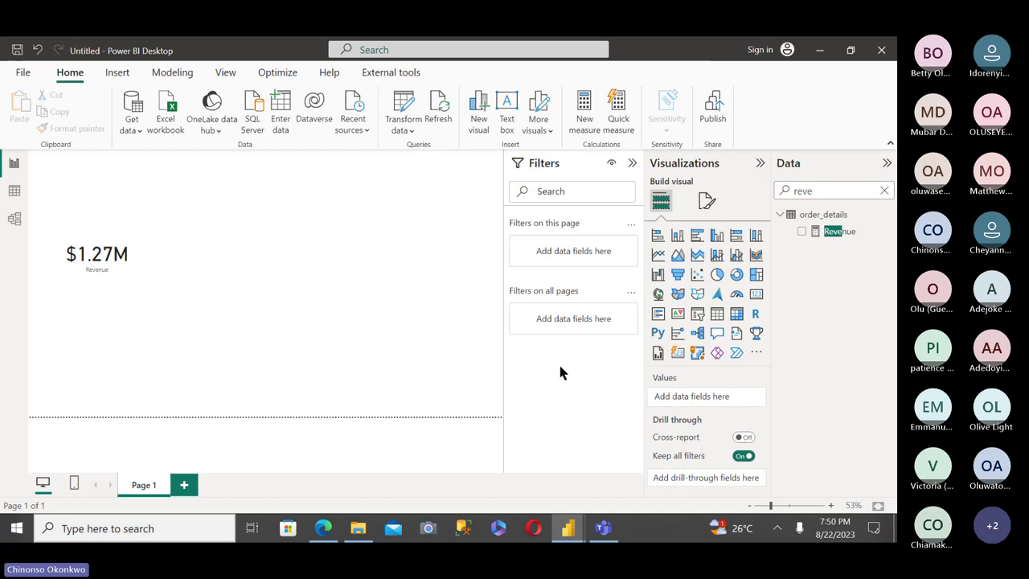
Add an empty slicer to the upper middle of the report page and halve its height.
{"action": "left_click", "coordinate": [697, 315]}
{"action": "left_click_drag", "start_coordinate": [137, 367], "coordinate": [314, 216]}
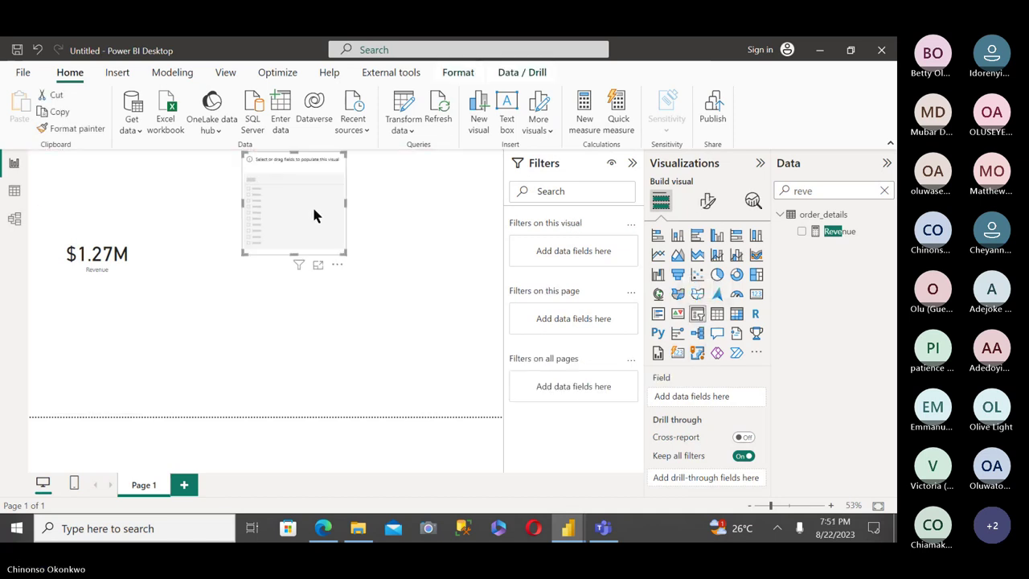
{"action": "left_click_drag", "start_coordinate": [294, 255], "coordinate": [294, 205]}
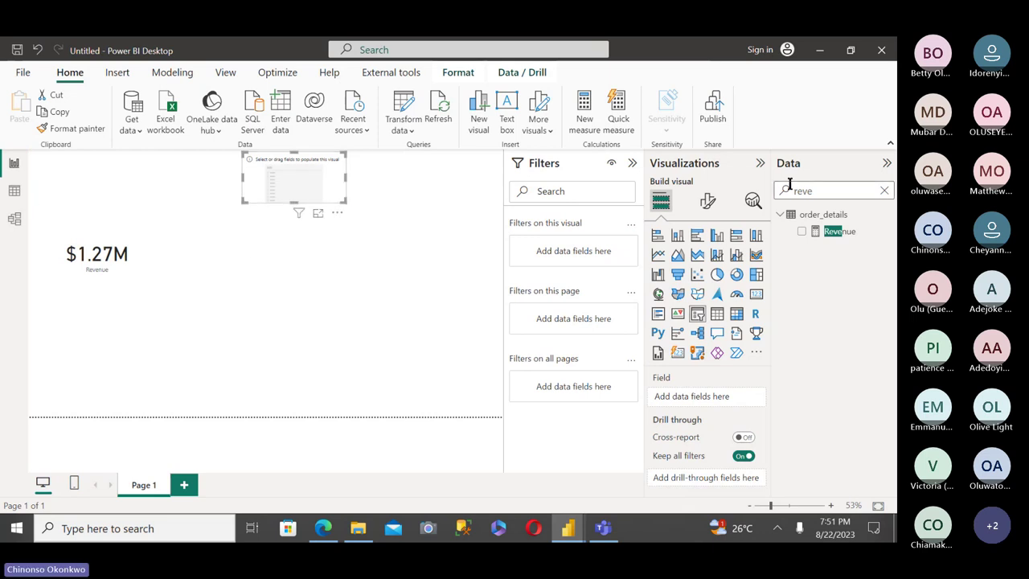
Clear the field search, place Calendar Year as a separate visual beside the slicer, and assign Calendar Month to the slicer.
{"action": "left_click_drag", "start_coordinate": [835, 190], "coordinate": [773, 191]}
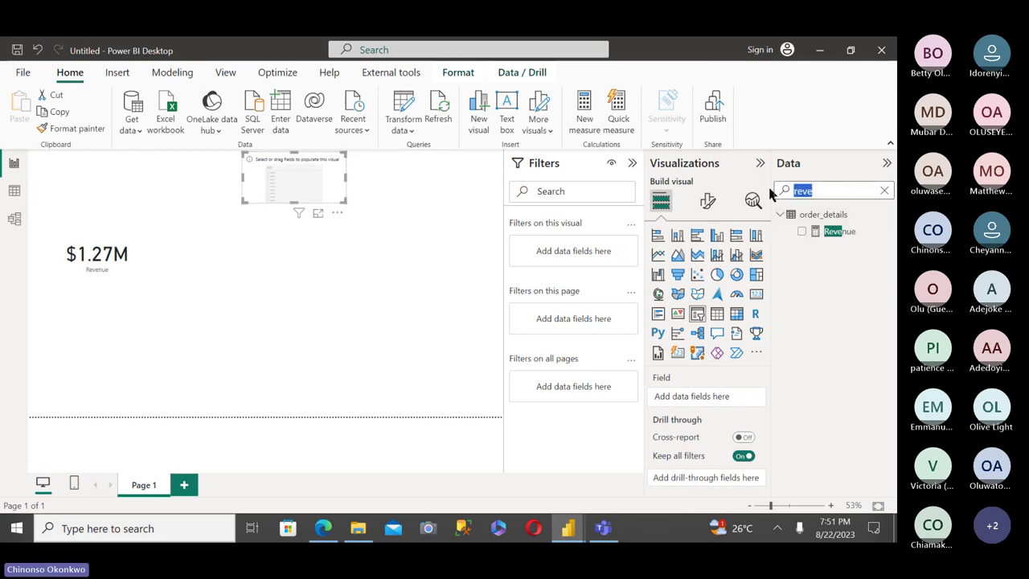
{"action": "key", "text": "BackSpace"}
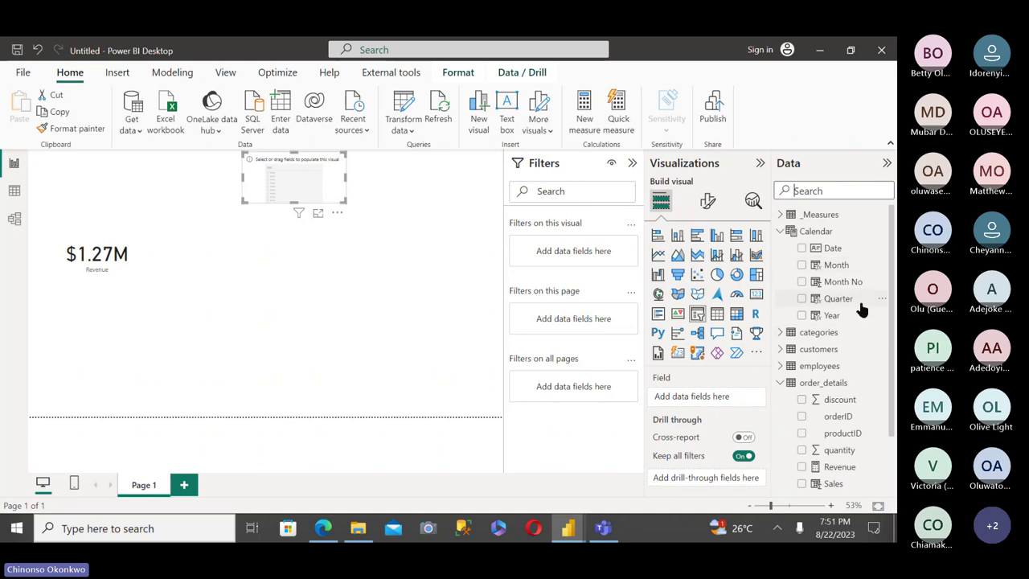
{"action": "left_click_drag", "start_coordinate": [836, 316], "coordinate": [442, 188]}
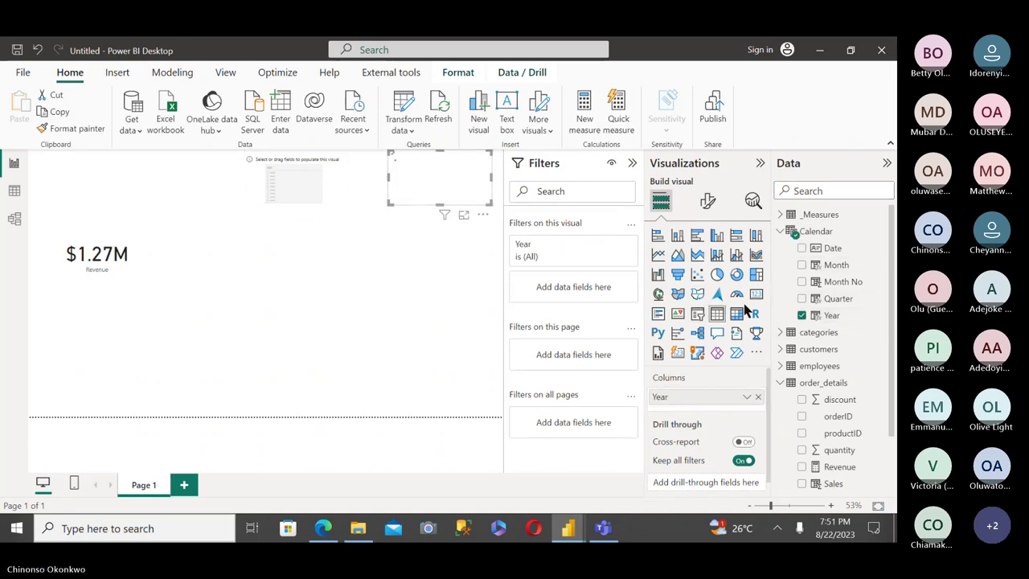
{"action": "left_click", "coordinate": [279, 182]}
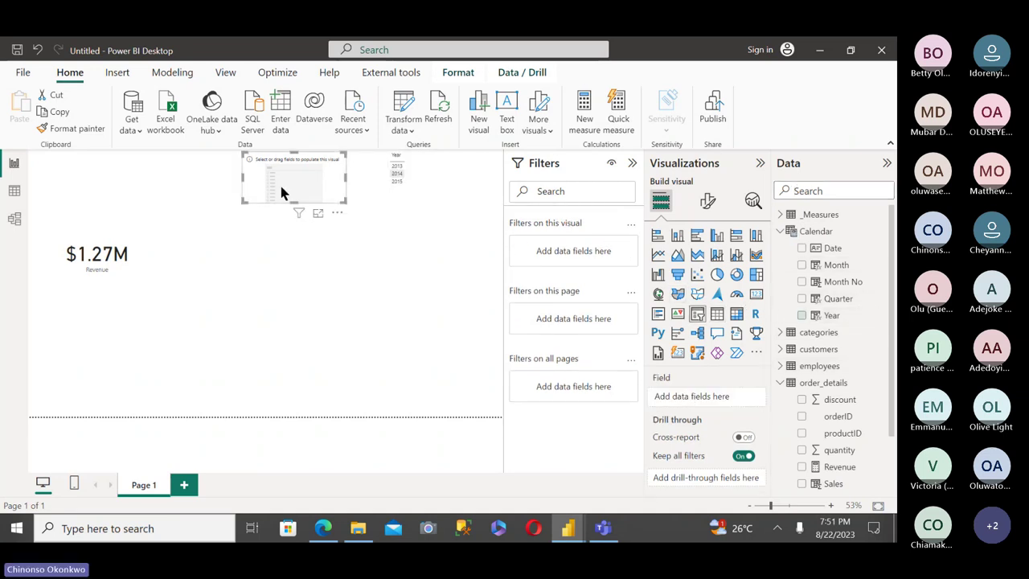
{"action": "left_click_drag", "start_coordinate": [836, 264], "coordinate": [685, 402]}
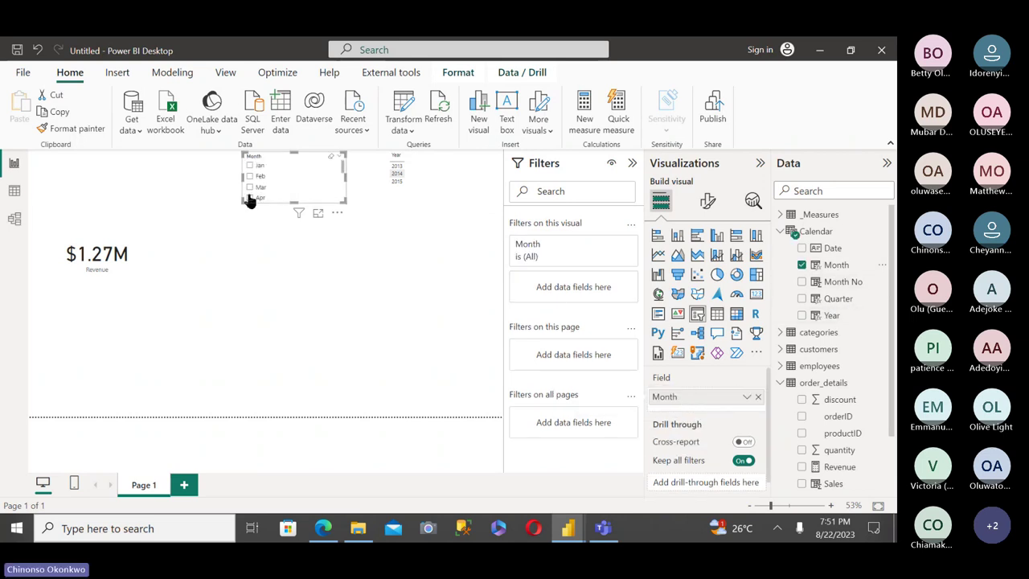
Convert the Year table into a slicer and filter the page to Apr in the Month slicer and 2015 in the Year slicer.
{"action": "left_click", "coordinate": [250, 198]}
{"action": "left_click", "coordinate": [416, 169]}
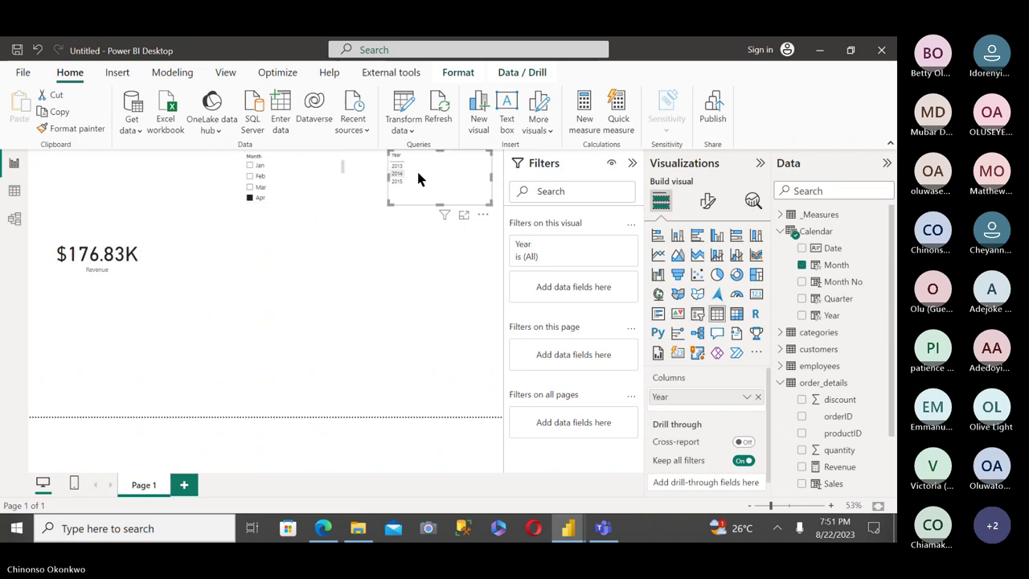
{"action": "left_click", "coordinate": [697, 315]}
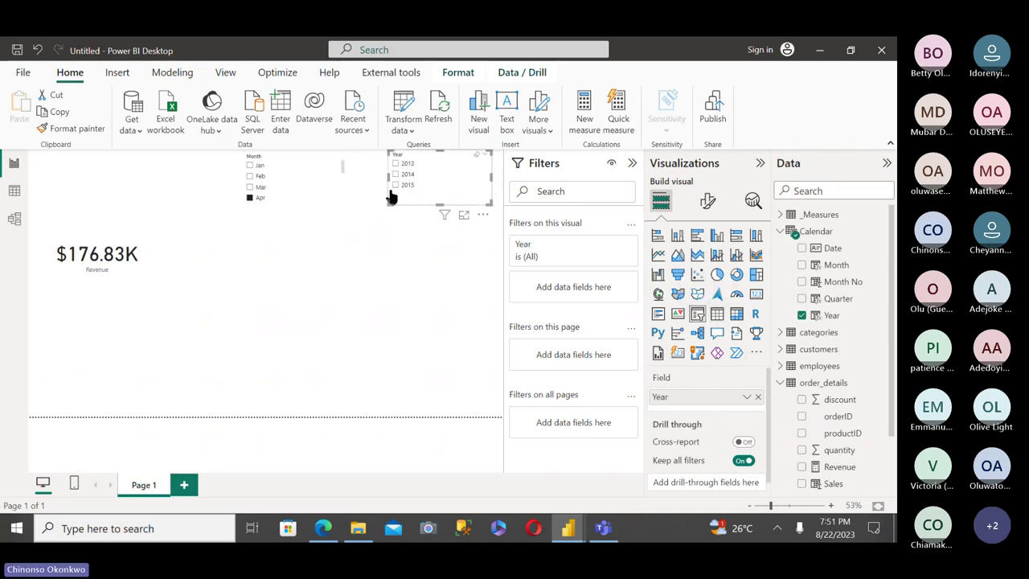
{"action": "left_click", "coordinate": [395, 185]}
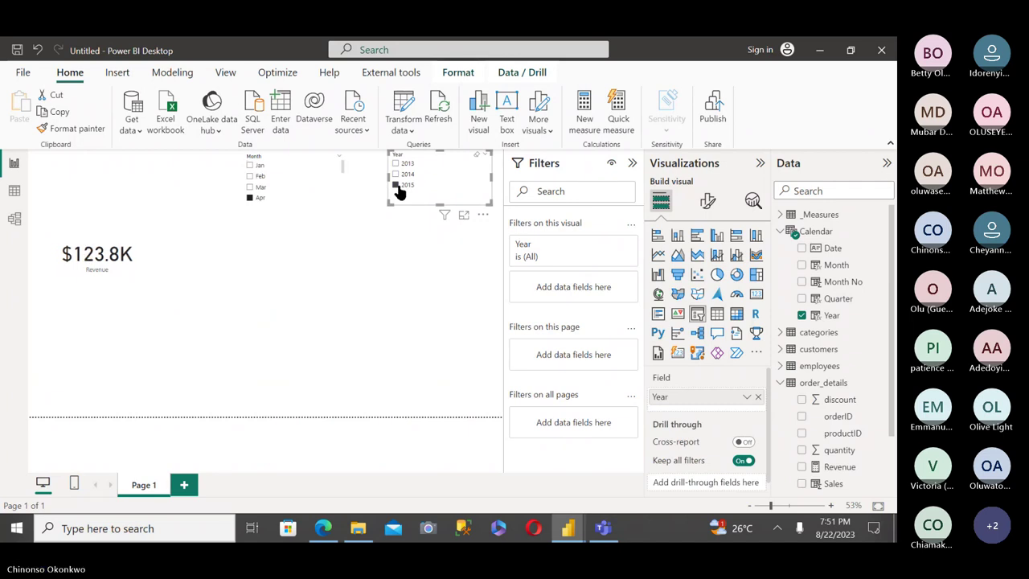
Move the Revenue card slightly to the left on the report page.
{"action": "left_click", "coordinate": [103, 288]}
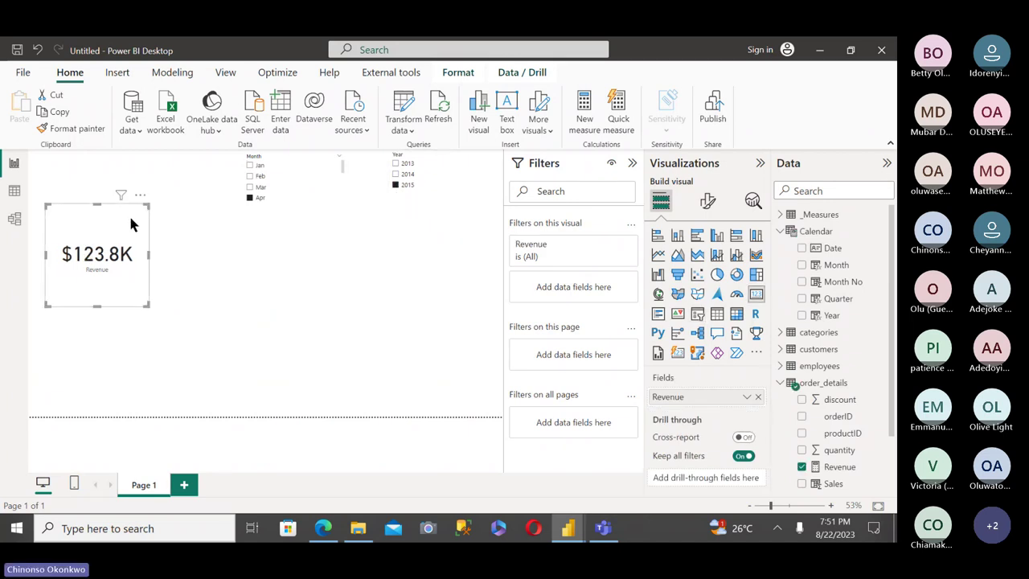
{"action": "mouse_move", "coordinate": [131, 222]}
{"action": "left_mouse_down"}
{"action": "mouse_move", "coordinate": [142, 206]}
{"action": "mouse_move", "coordinate": [123, 214]}
{"action": "left_mouse_up"}
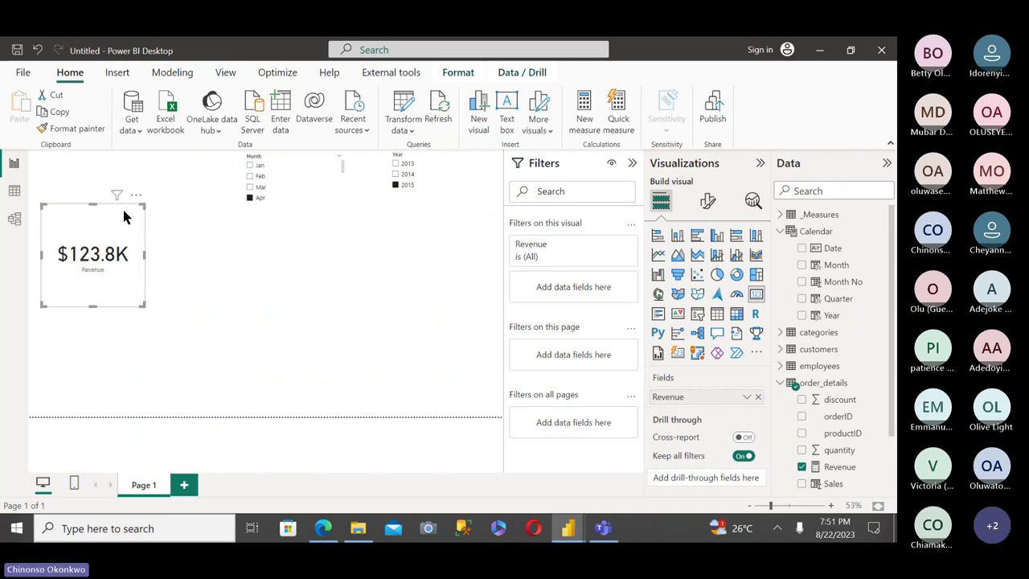
{"action": "left_click_drag", "start_coordinate": [124, 212], "coordinate": [124, 208]}
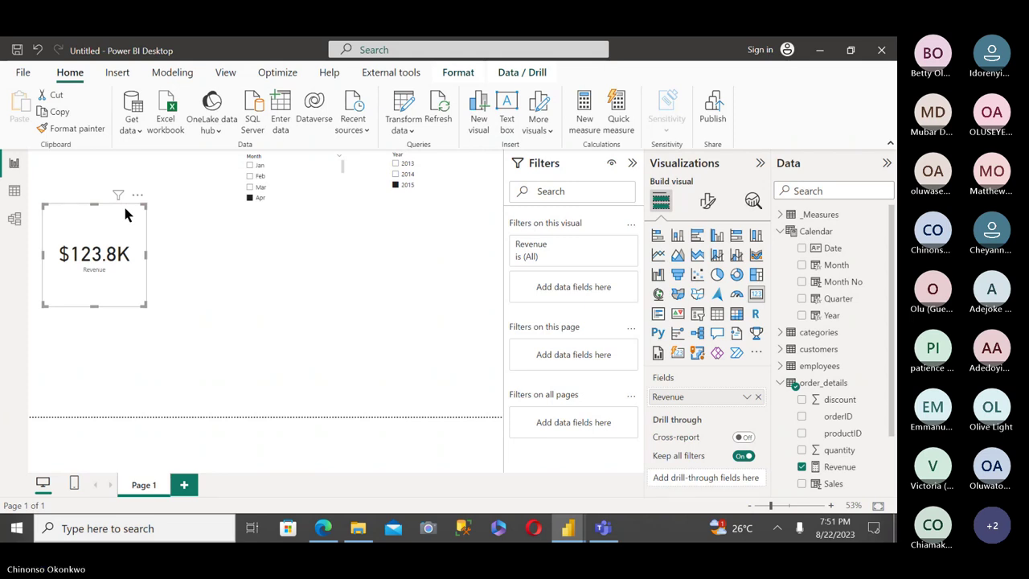
Set the Revenue card's callout value to display units None with 0 decimal places, and deselect the card.
{"action": "left_click", "coordinate": [705, 202]}
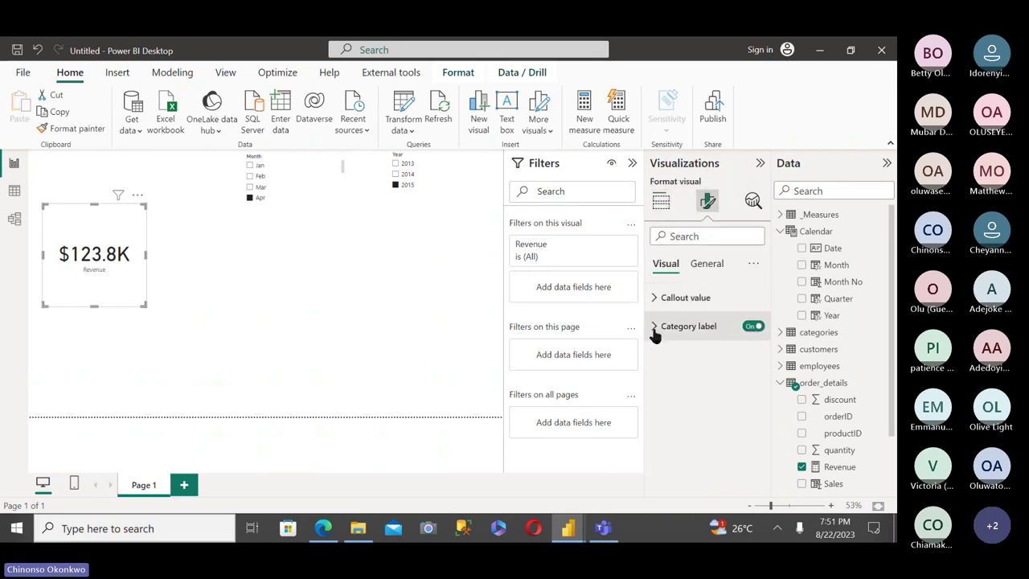
{"action": "left_click", "coordinate": [665, 296]}
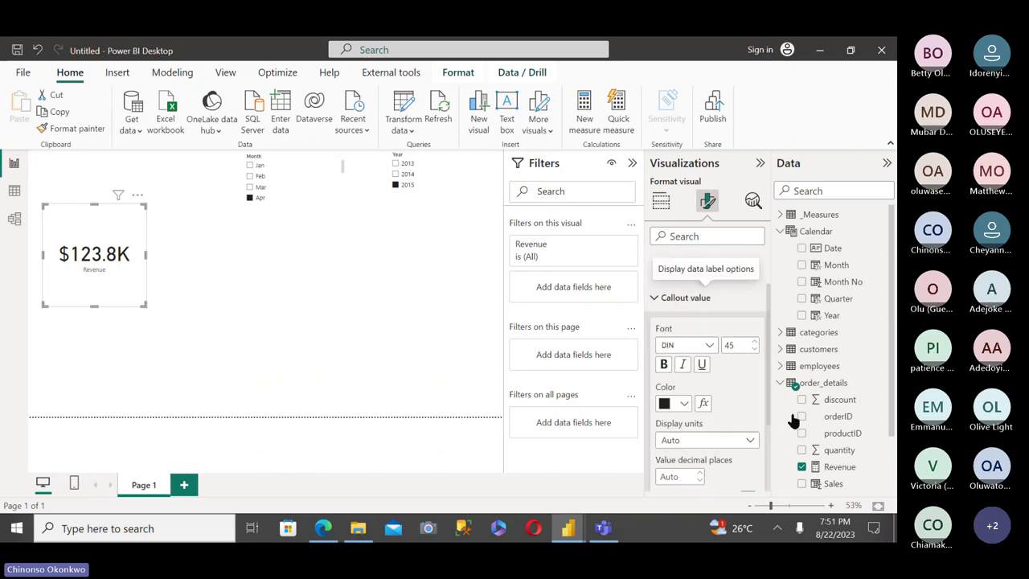
{"action": "left_click_drag", "start_coordinate": [768, 348], "coordinate": [771, 423]}
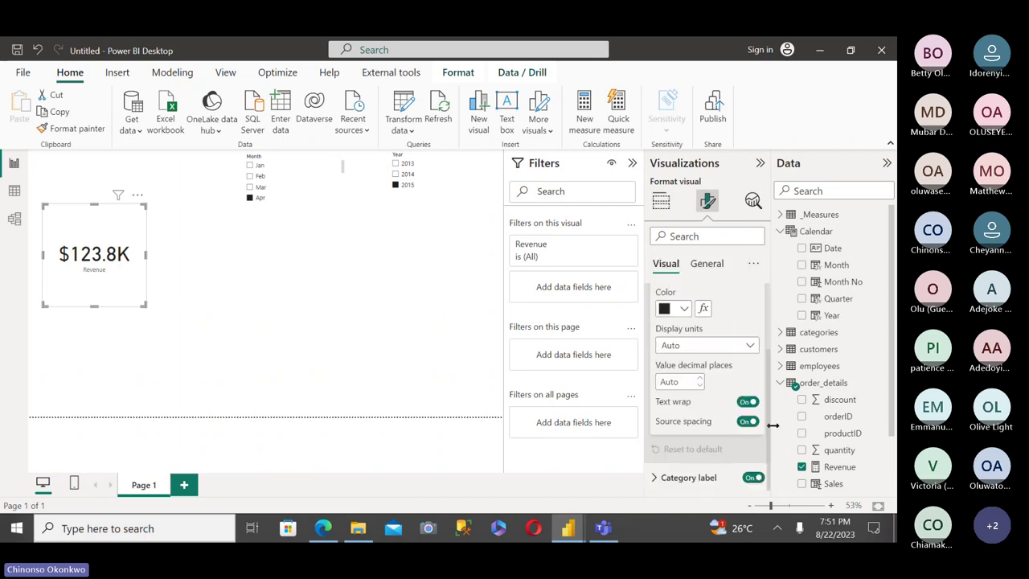
{"action": "left_click", "coordinate": [696, 354]}
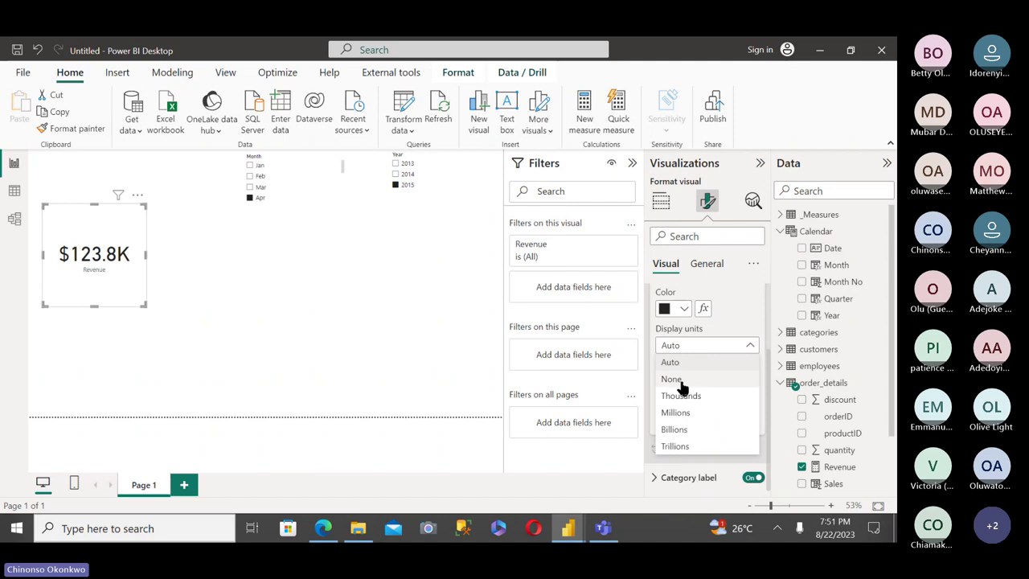
{"action": "left_click", "coordinate": [680, 381]}
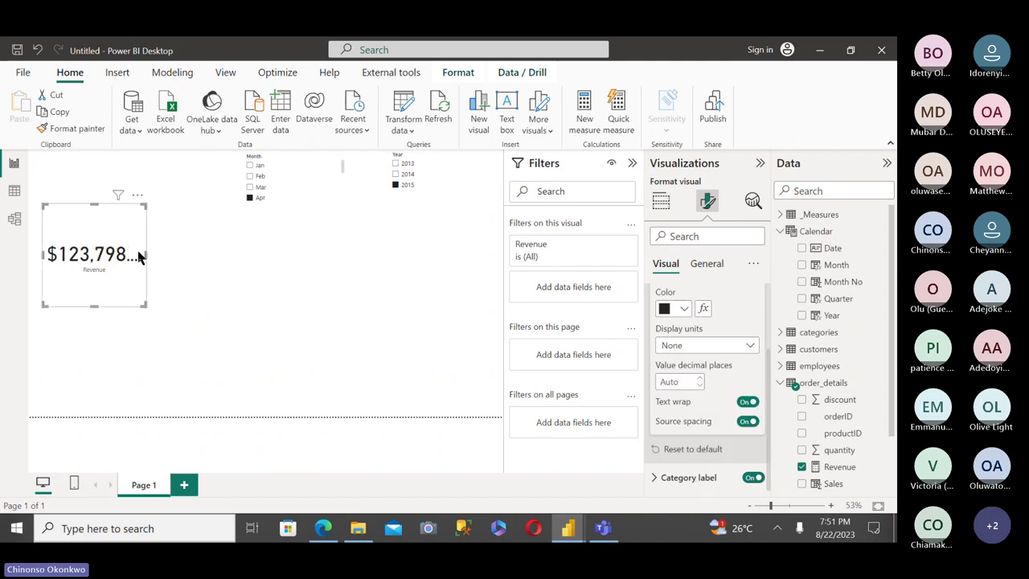
{"action": "left_click", "coordinate": [676, 381]}
{"action": "type", "text": "0"}
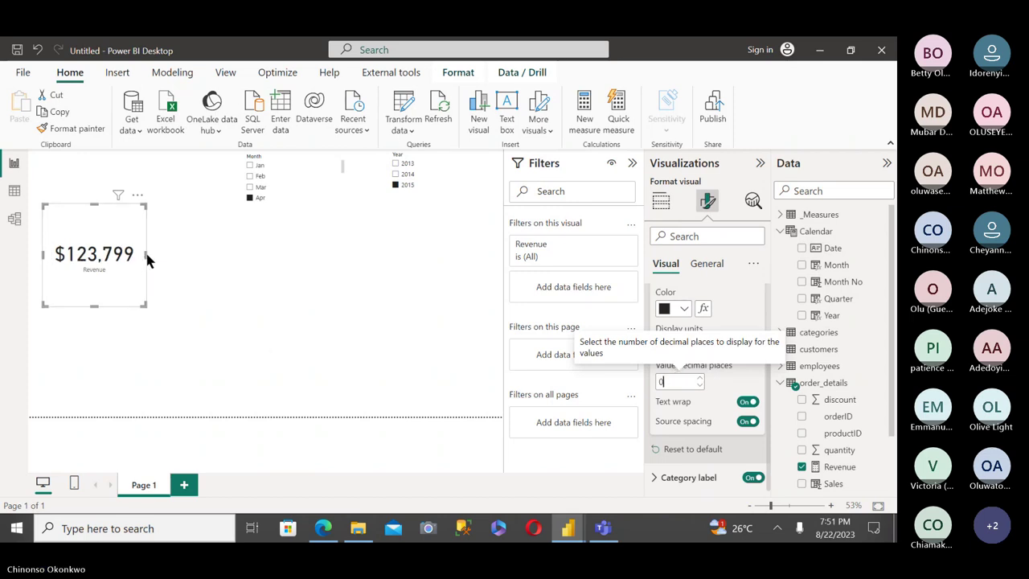
{"action": "left_click", "coordinate": [213, 271]}
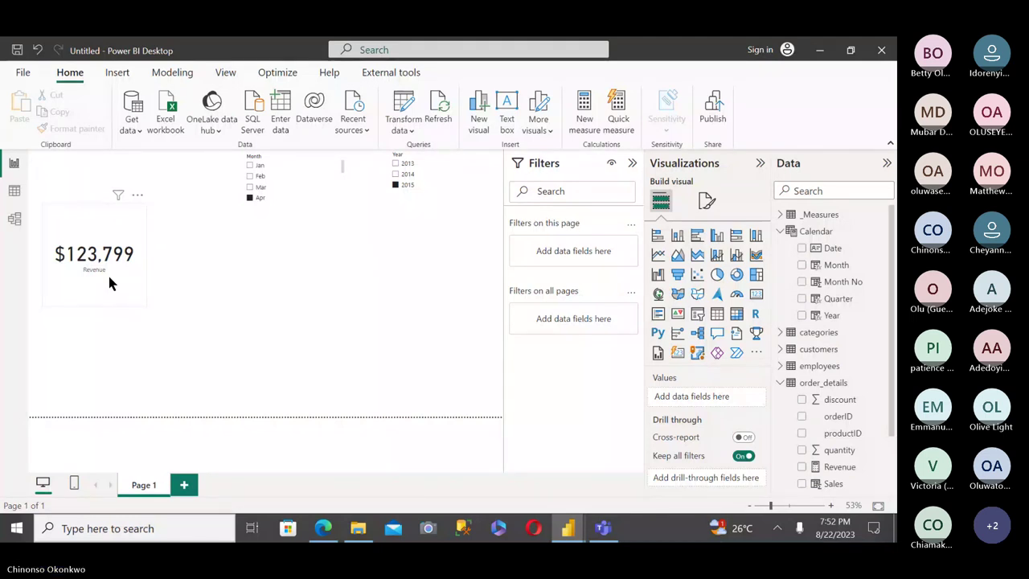
Create a new measure in the order_details table named Revenue MoM%, with empty lines below the name for its formula.
{"action": "scroll", "coordinate": [884, 366], "scroll_direction": "down", "scroll_amount": 1}
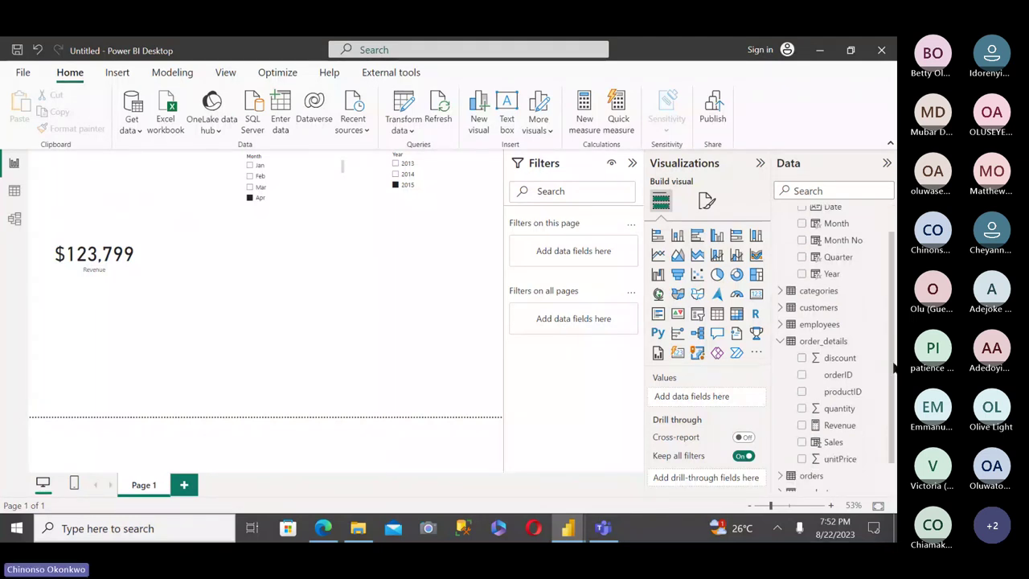
{"action": "scroll", "coordinate": [892, 366], "scroll_direction": "down", "scroll_amount": 1}
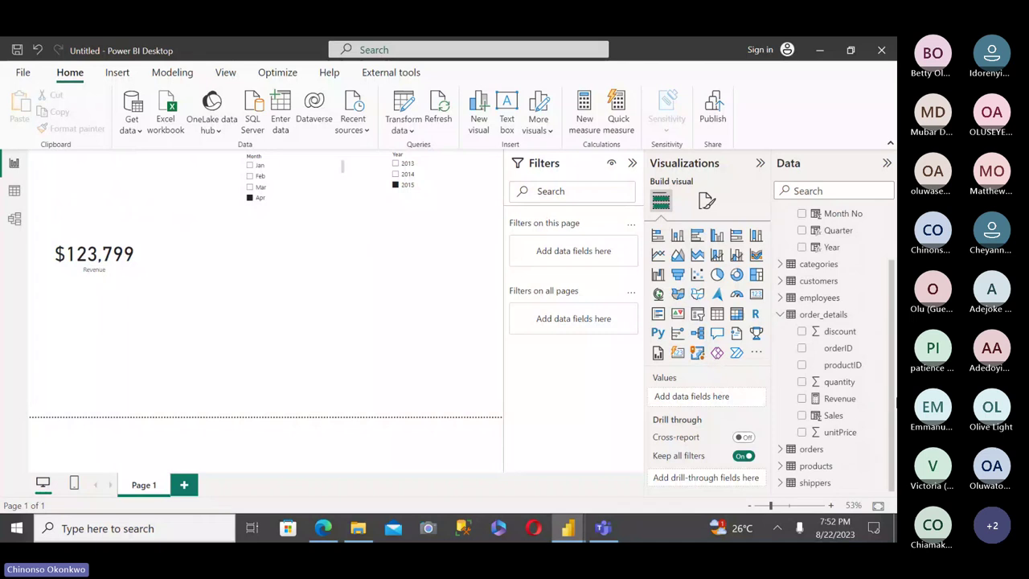
{"action": "right_click", "coordinate": [831, 317]}
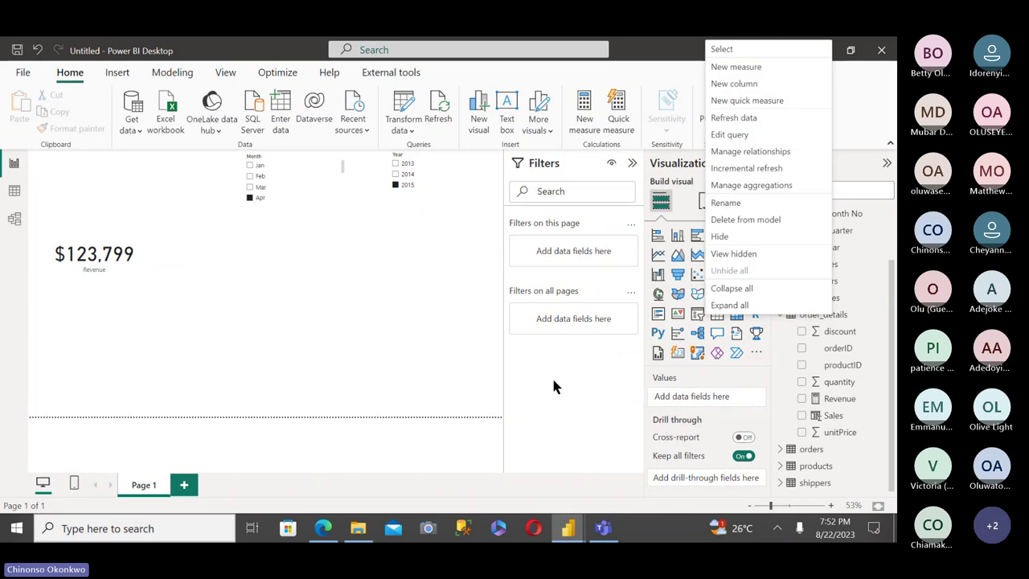
{"action": "left_click", "coordinate": [747, 69]}
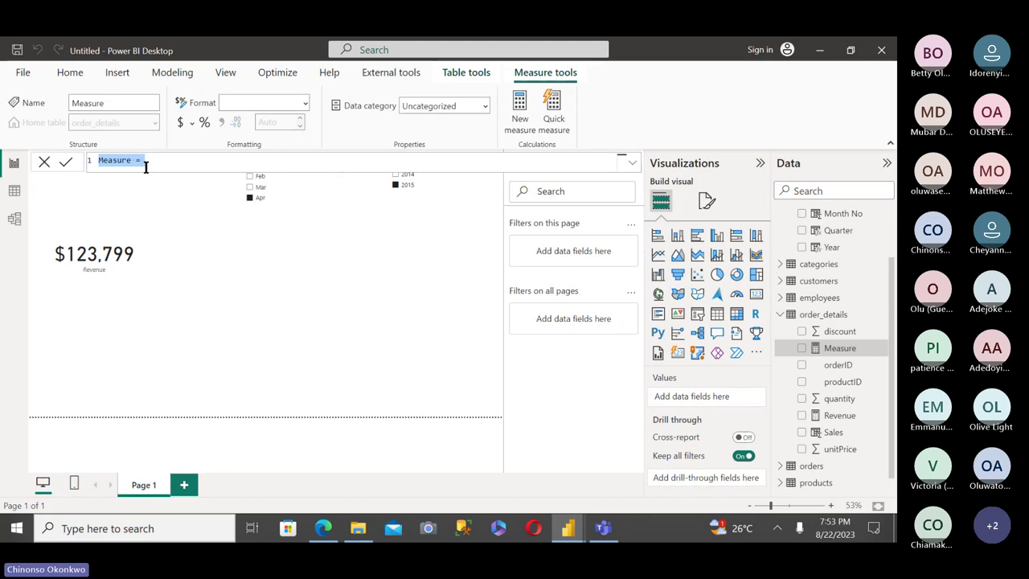
{"action": "key", "text": "BackSpace"}
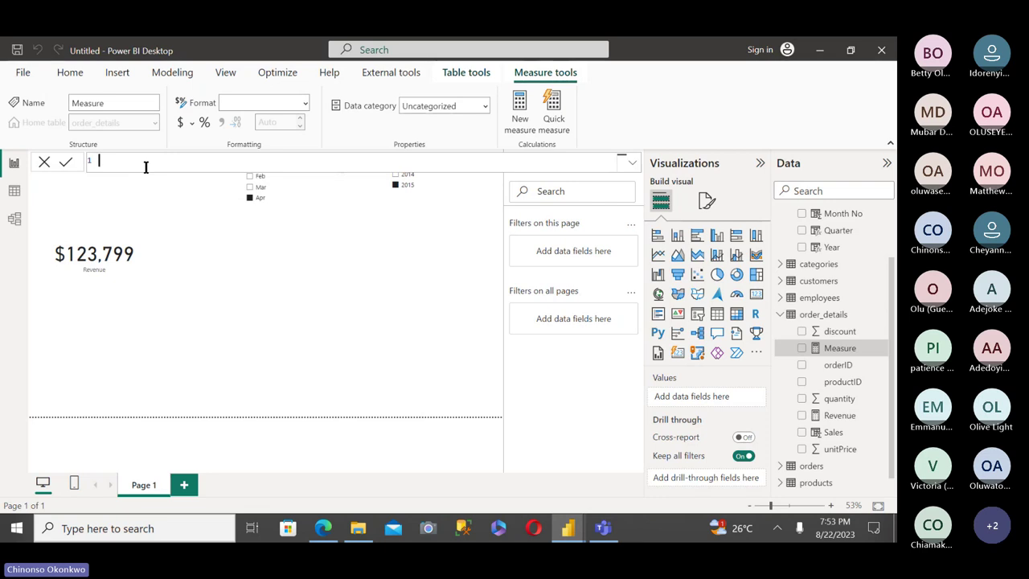
{"action": "type", "text": "Revenue P"}
{"action": "type", "text": "oM ="}
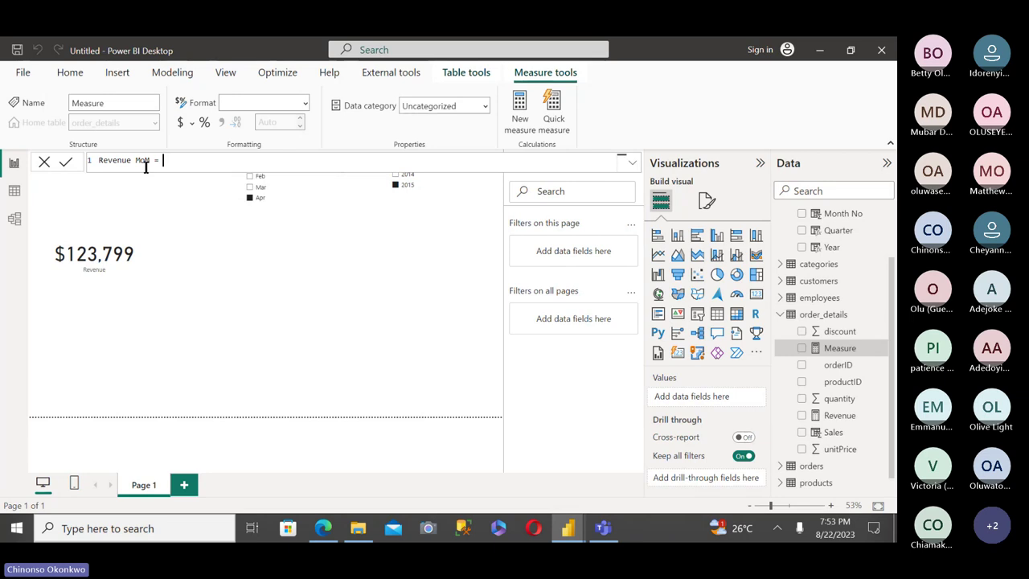
{"action": "key", "text": "shift+Return"}
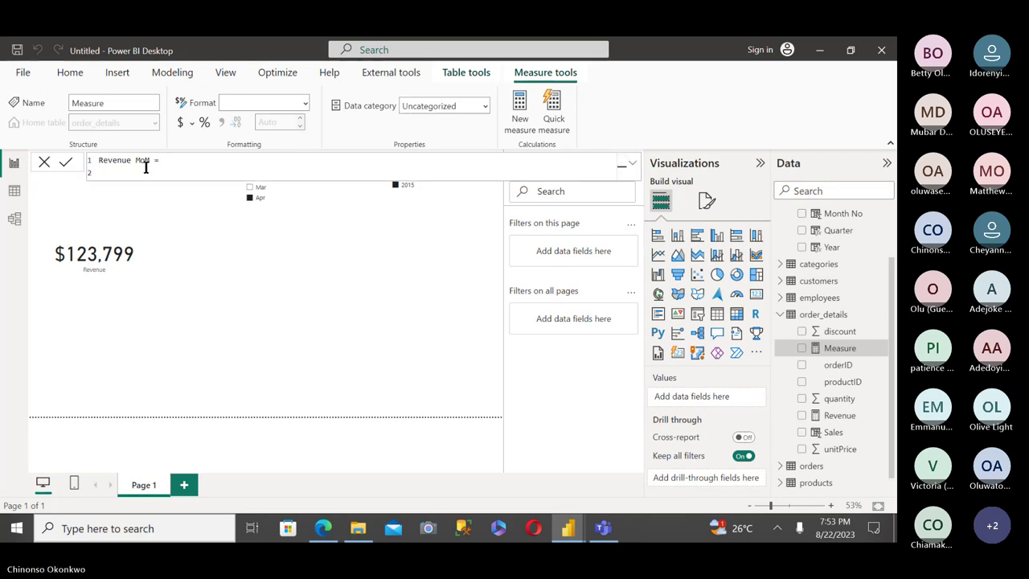
{"action": "key", "text": "shift+Return"}
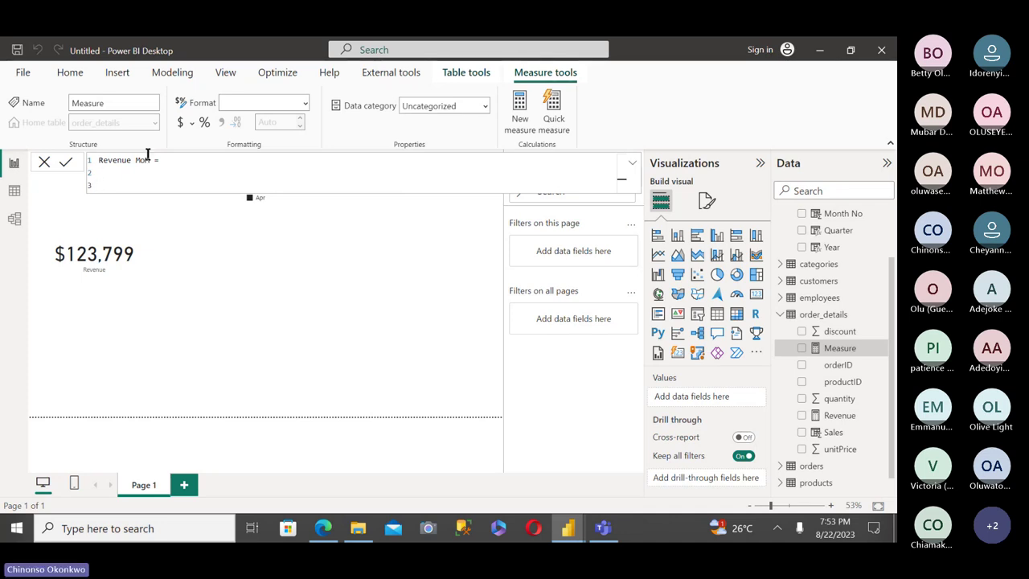
{"action": "left_click", "coordinate": [151, 160]}
{"action": "type", "text": "%"}
Start the Revenue MoM% formula on the second line with a DIVIDE function whose numerator is CurrentMonthRev - PrevMonthRev.
{"action": "type", "text": "D"}
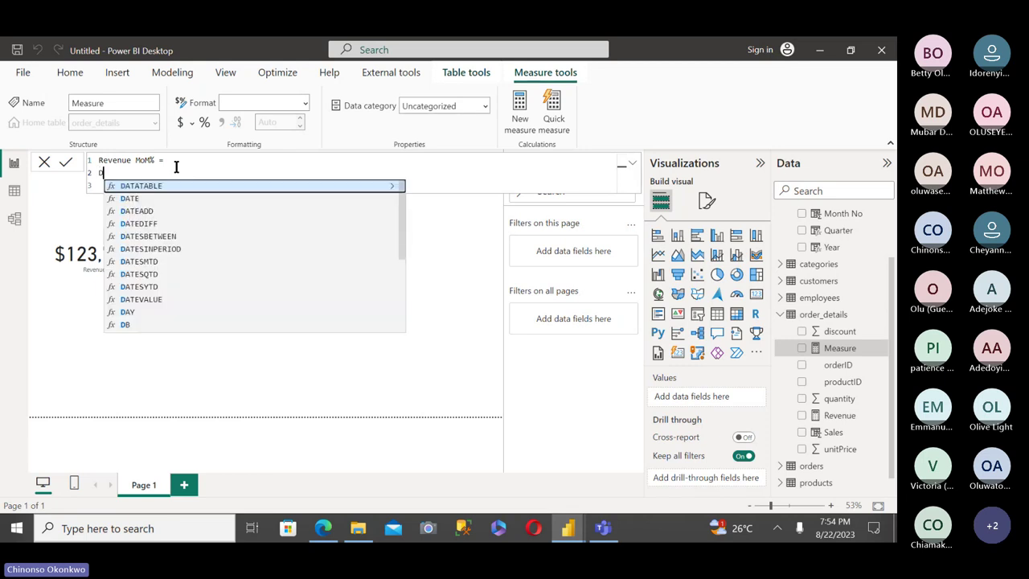
{"action": "type", "text": "IVIDE("}
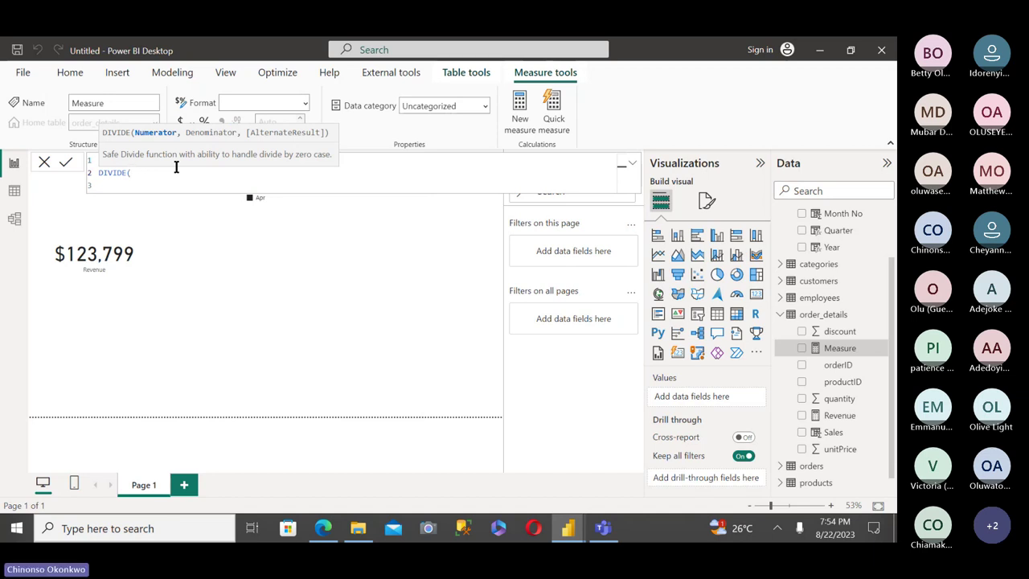
{"action": "type", "text": "C"}
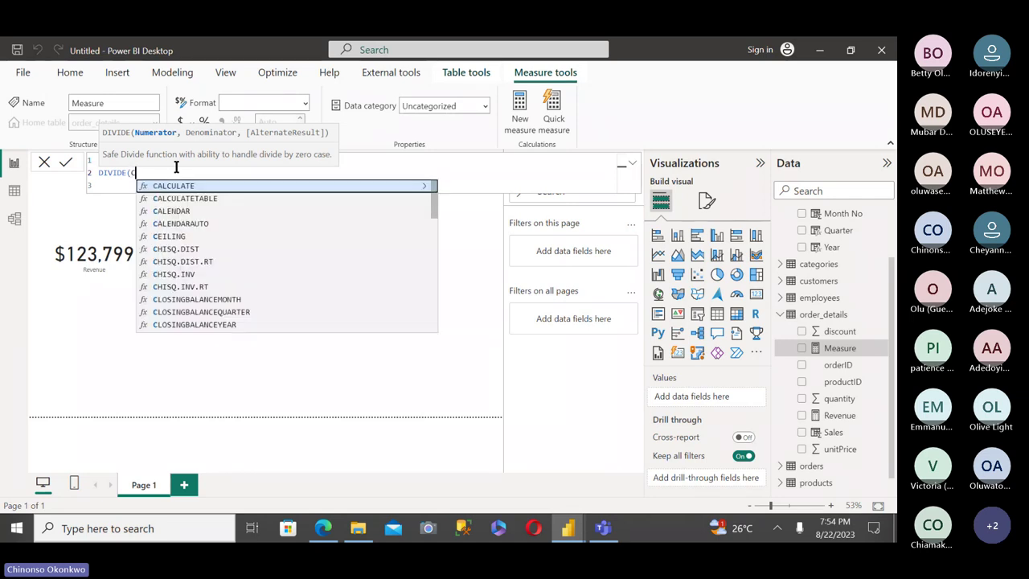
{"action": "type", "text": "urrent"}
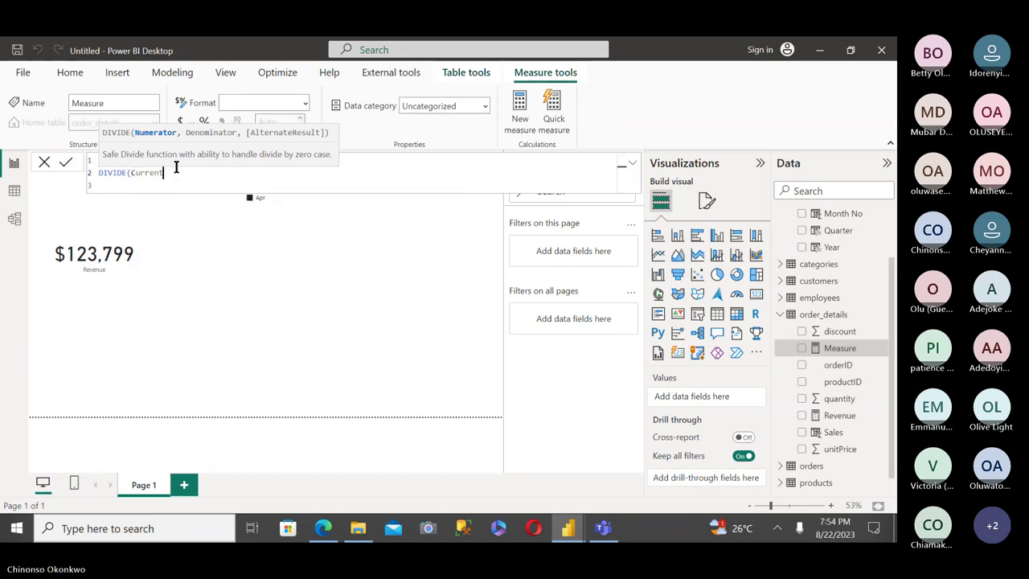
{"action": "type", "text": "Month"}
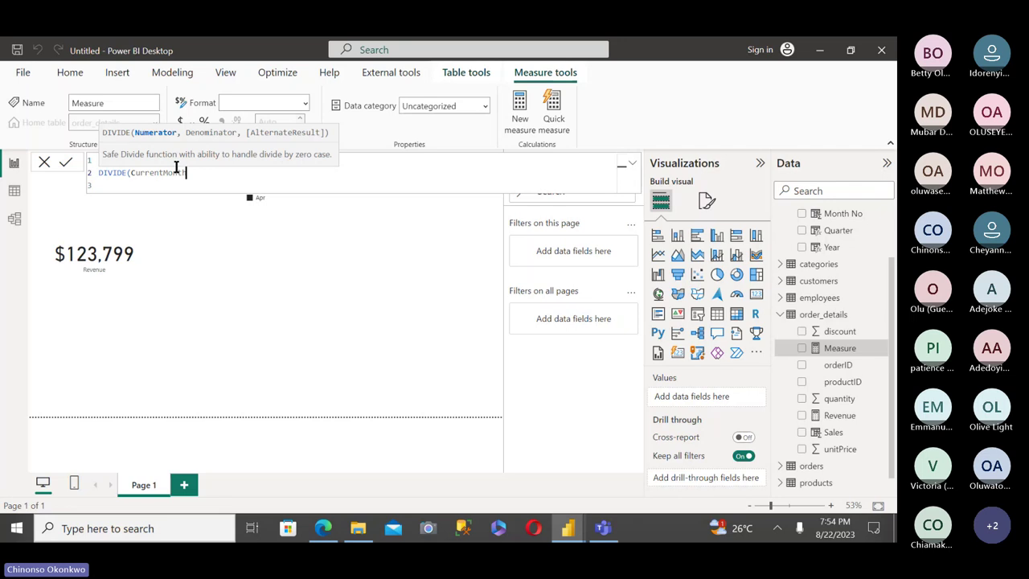
{"action": "type", "text": "Rev"}
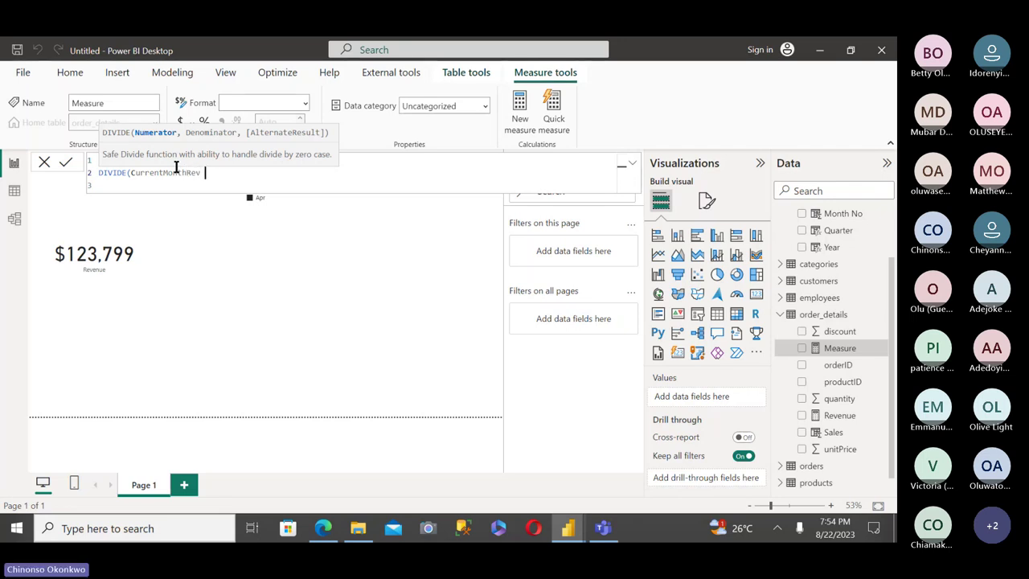
{"action": "type", "text": " ,"}
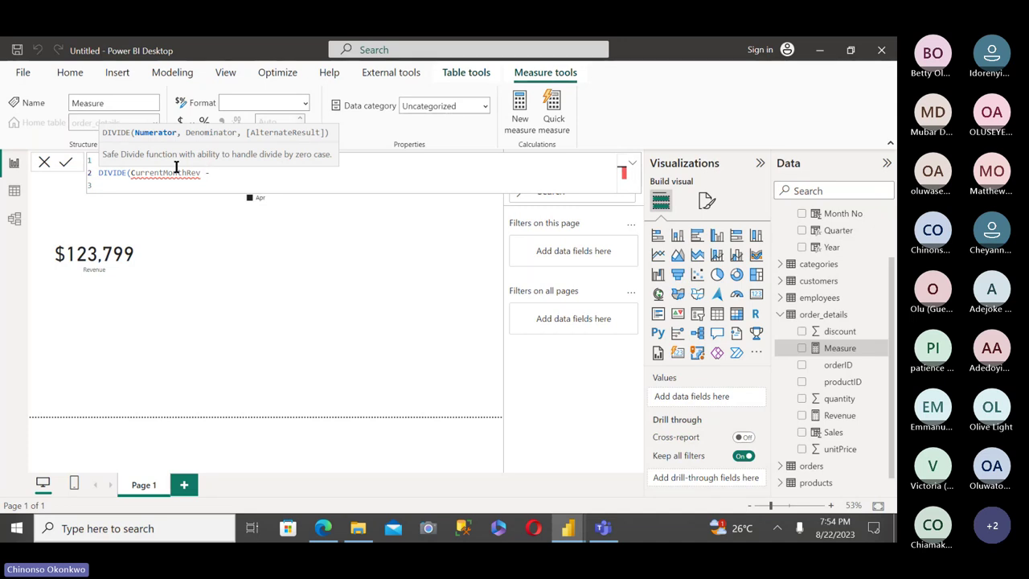
{"action": "type", "text": " Prev"}
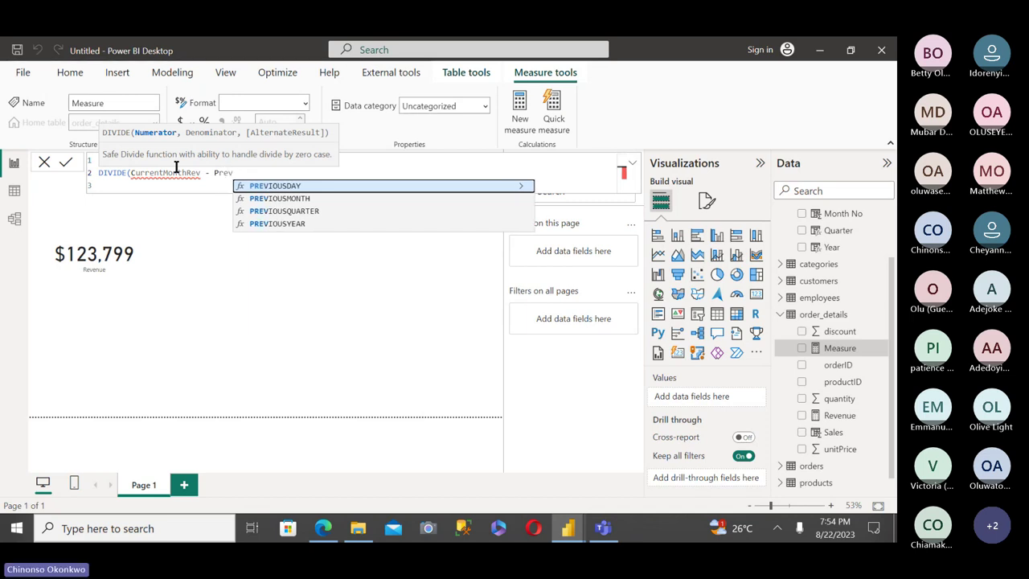
{"action": "type", "text": "MonthR"}
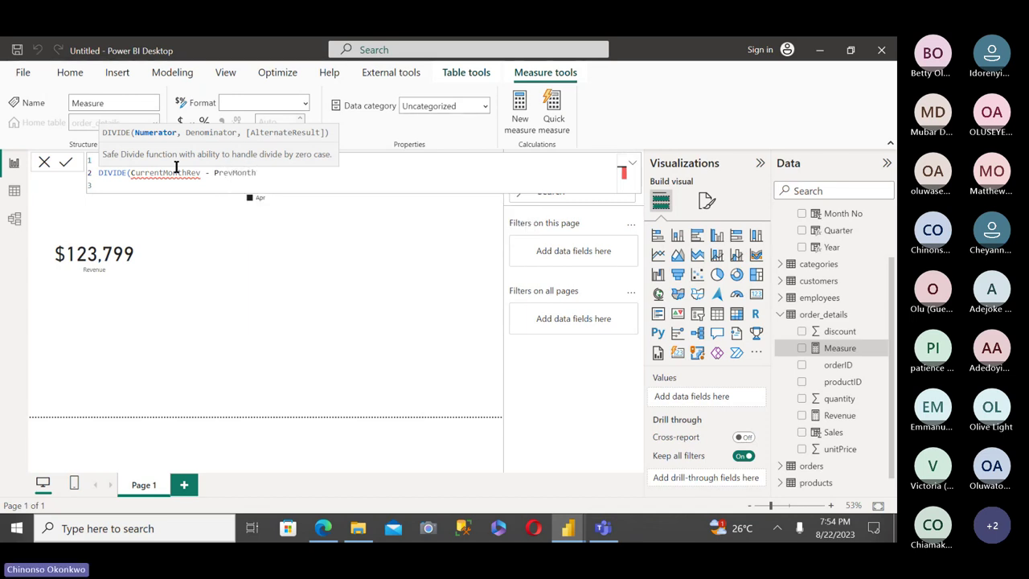
{"action": "type", "text": "ev"}
{"action": "type", "text": ","}
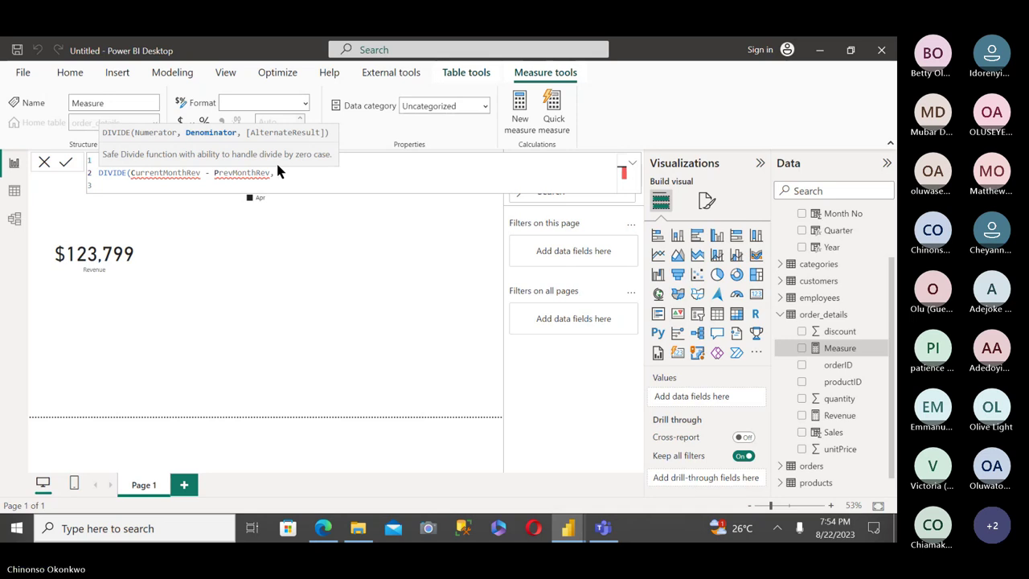
Complete the DIVIDE function with PrevMonthRev as the denominator and 0 as the alternate result.
{"action": "type", "text": "P"}
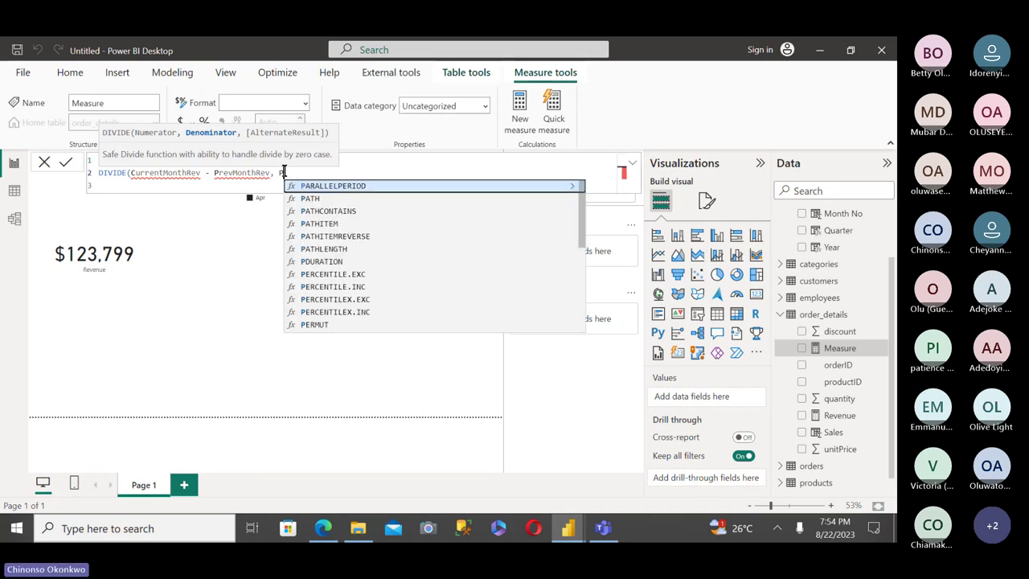
{"action": "type", "text": "rev"}
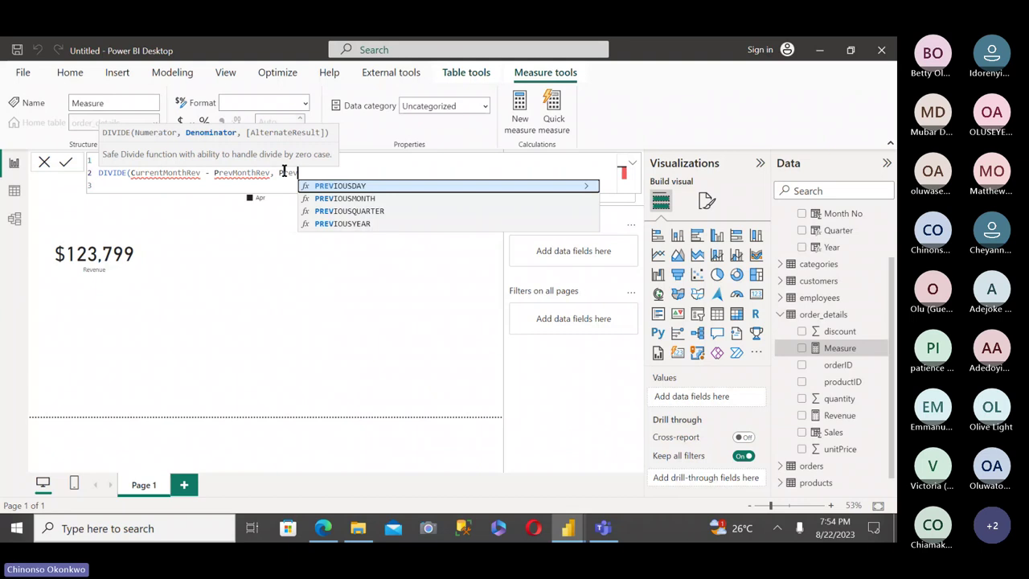
{"action": "type", "text": "Mnth"}
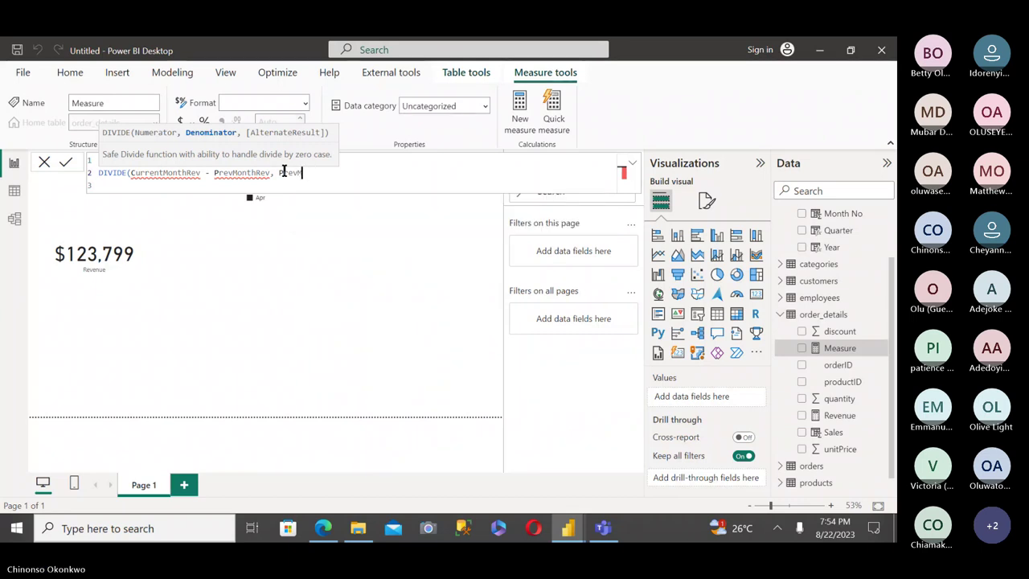
{"action": "key", "text": "BackSpace"}
{"action": "key", "text": "BackSpace"}
{"action": "key", "text": "BackSpace"}
{"action": "type", "text": "onthRev"}
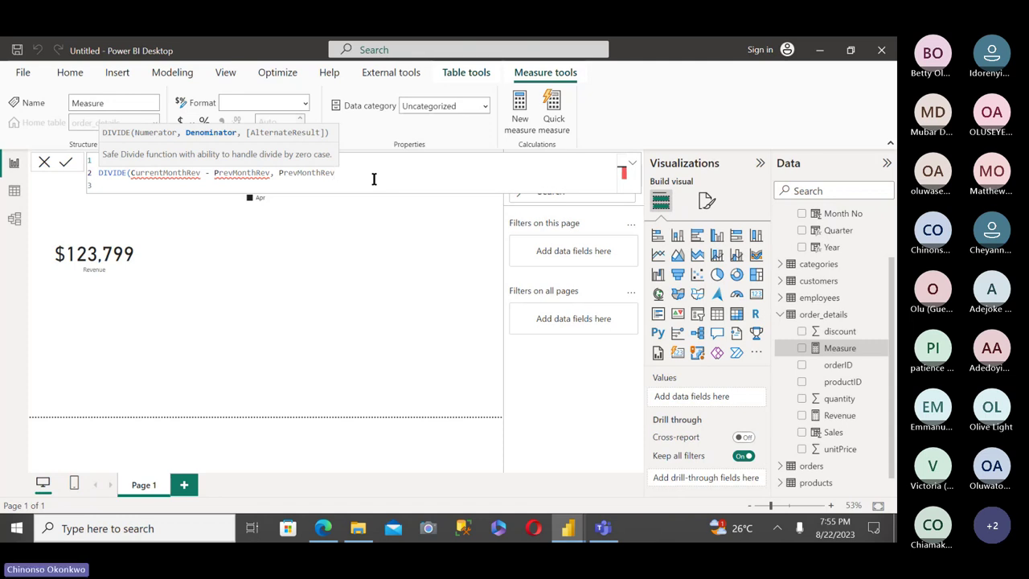
{"action": "type", "text": ", 0"}
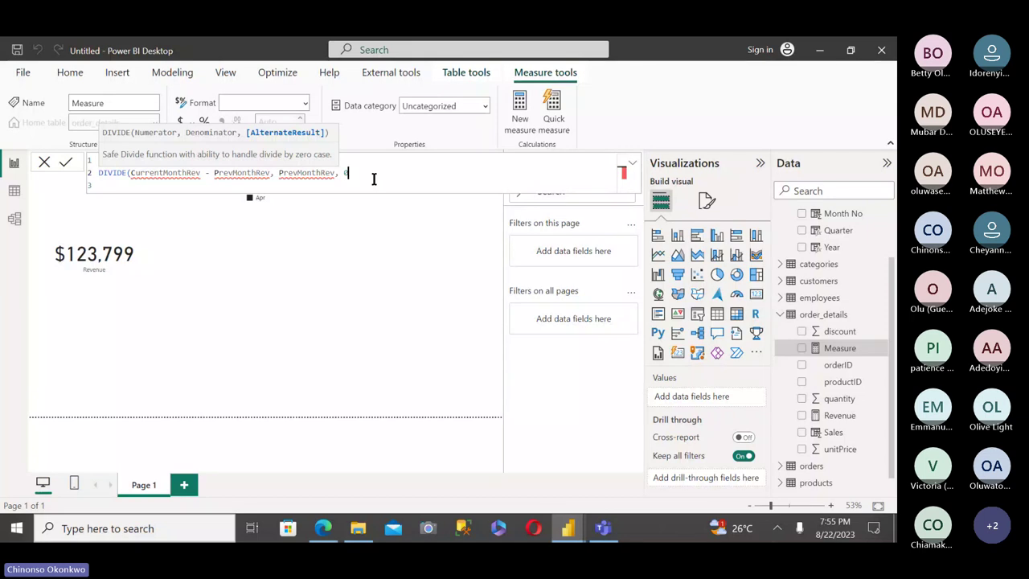
{"action": "type", "text": ")"}
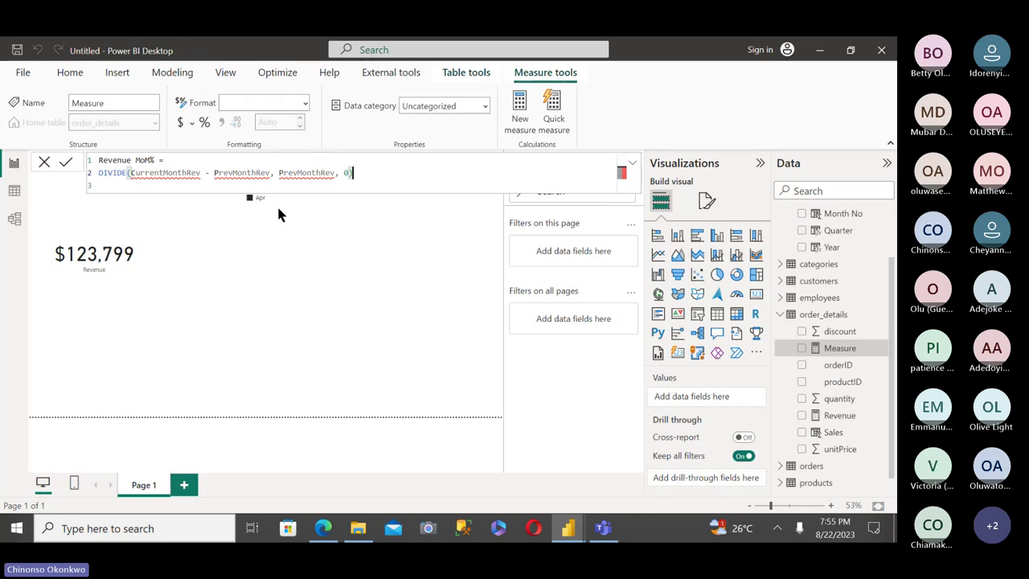
Insert a line above the DIVIDE function declaring the variable CurrentMonthRev as the [Revenue] measure.
{"action": "left_click", "coordinate": [163, 160]}
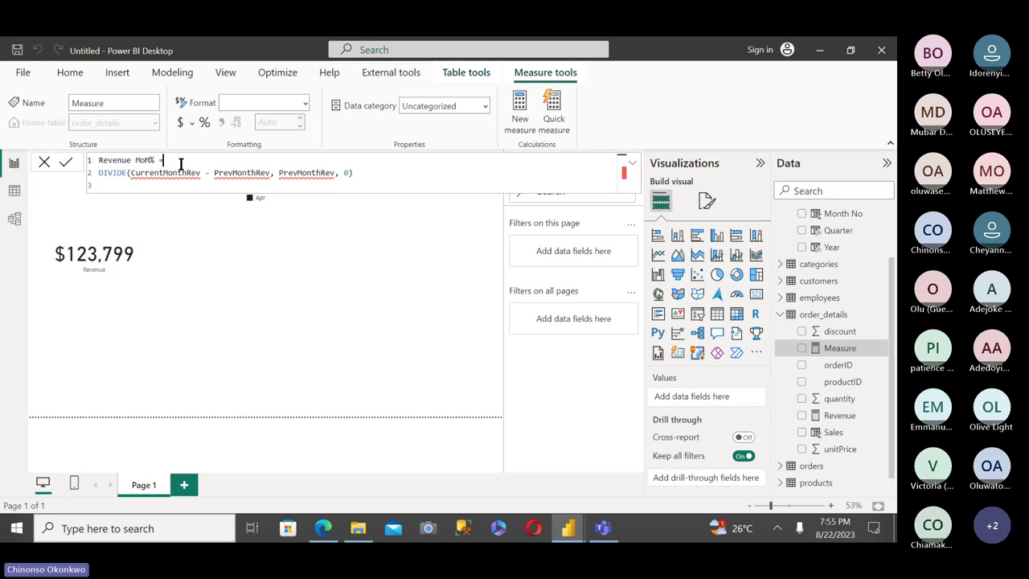
{"action": "key", "text": "shift+Return"}
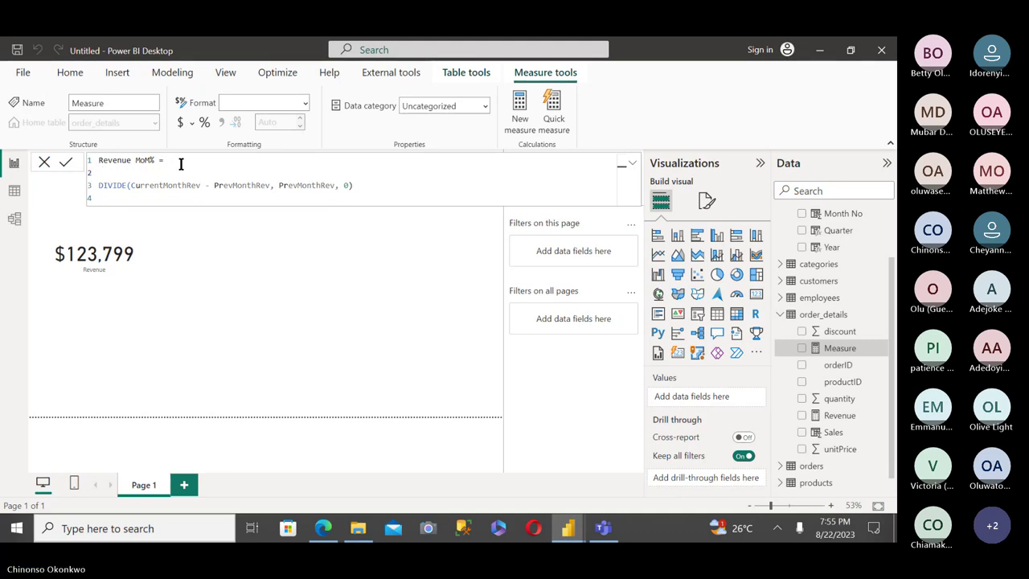
{"action": "type", "text": "VAR"}
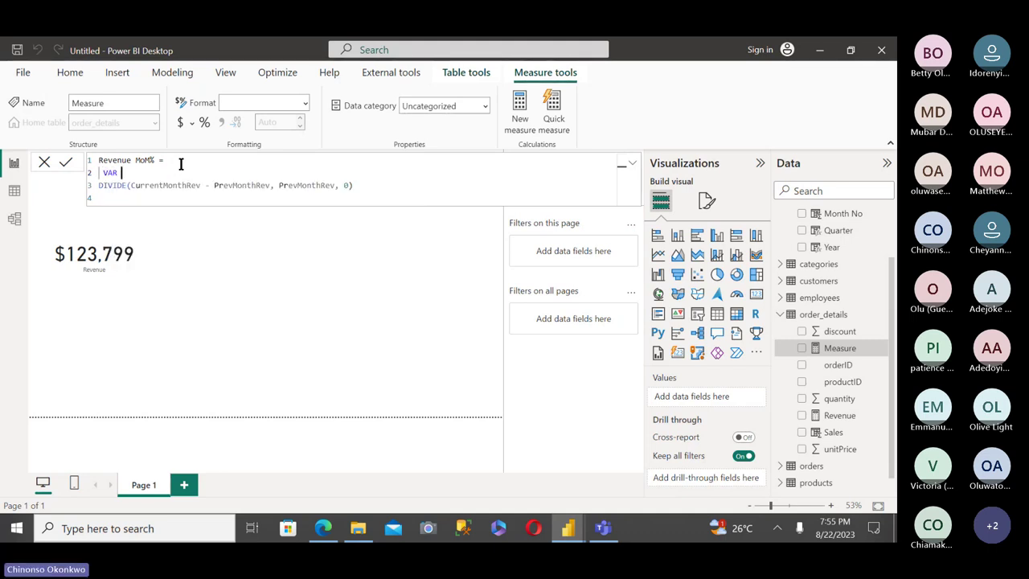
{"action": "type", "text": " CurrentMonthRev"}
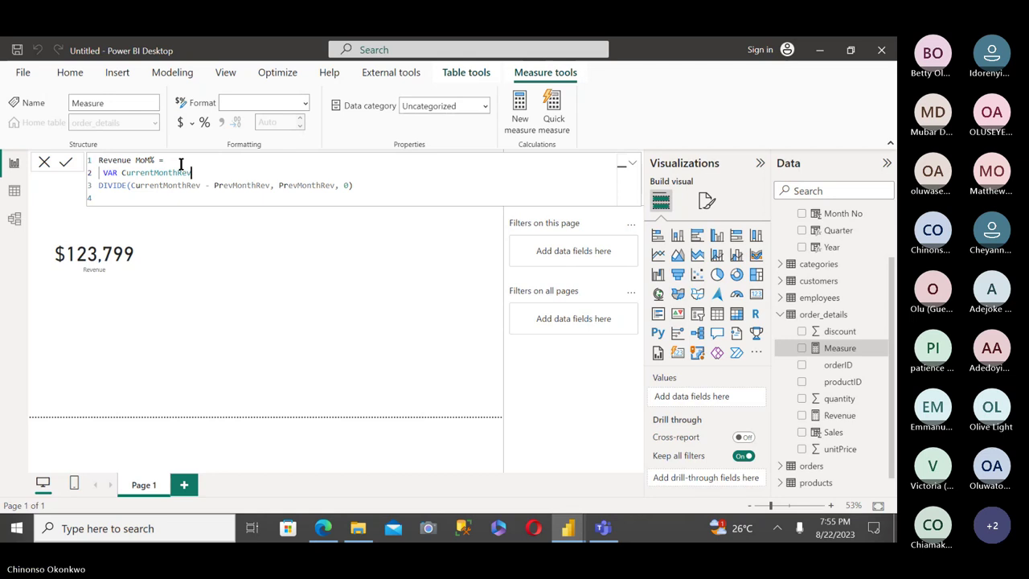
{"action": "type", "text": " = "}
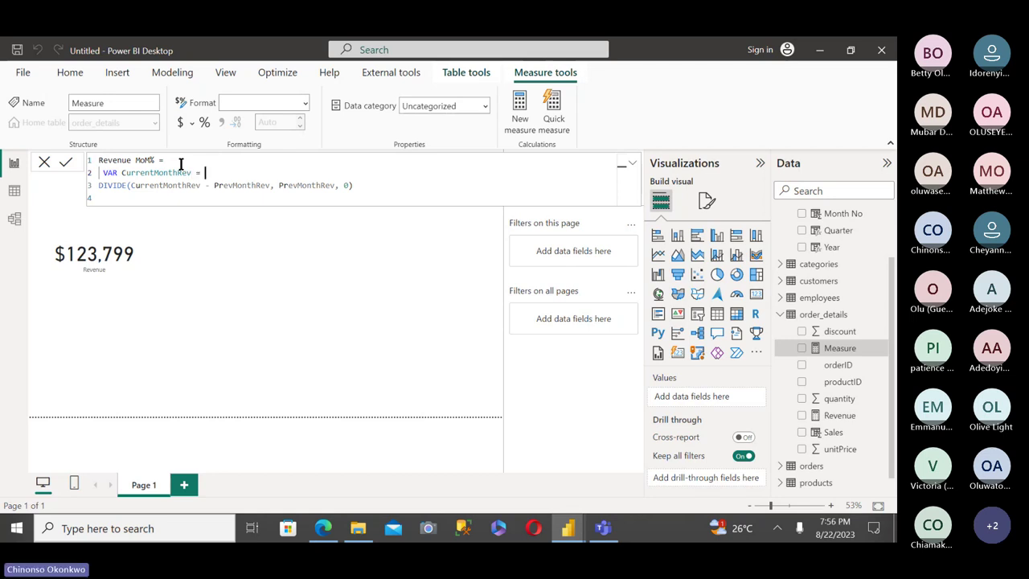
{"action": "type", "text": "TO"}
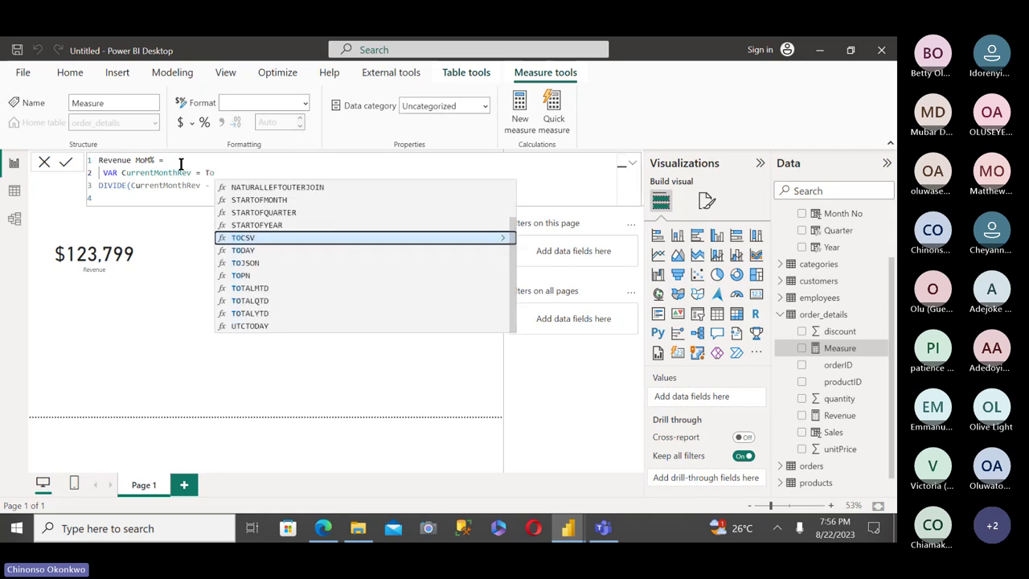
{"action": "key", "text": "BackSpace"}
{"action": "key", "text": "BackSpace"}
{"action": "type", "text": "Reve"}
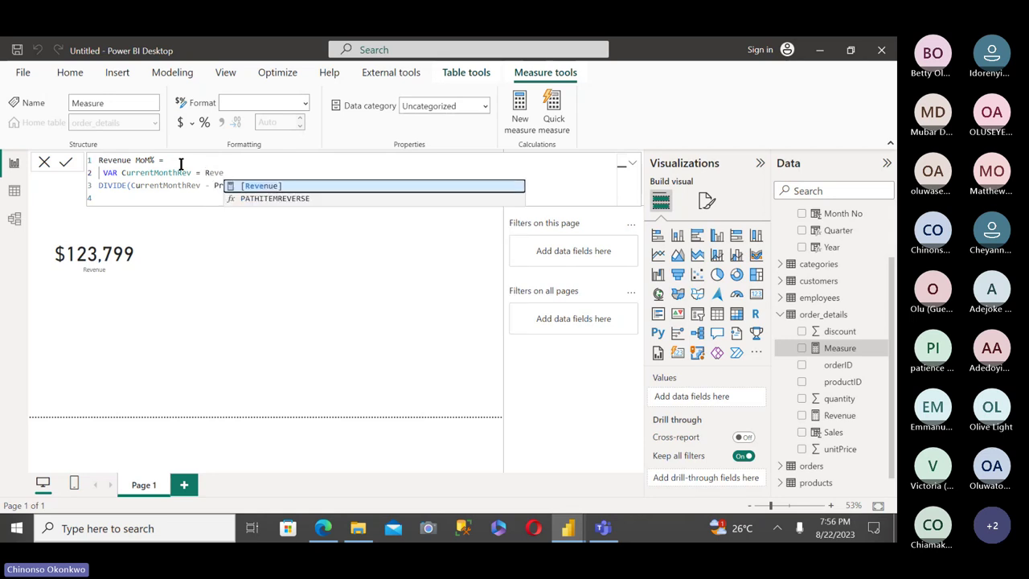
{"action": "key", "text": "Tab"}
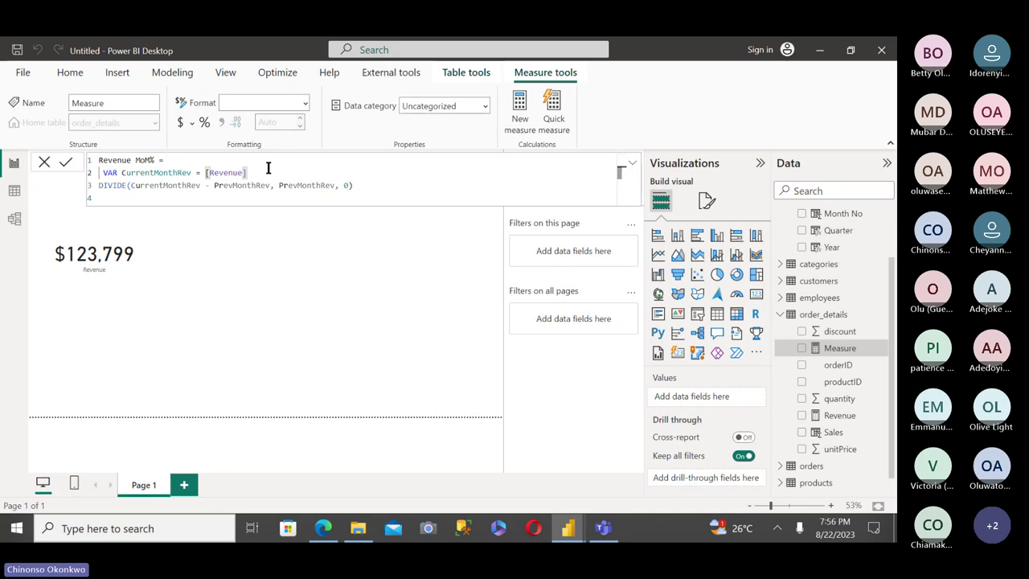
Add a RETURN line directly above the DIVIDE function, leaving an empty line after the CurrentMonthRev variable.
{"action": "key", "text": "Return"}
{"action": "key", "text": "Return"}
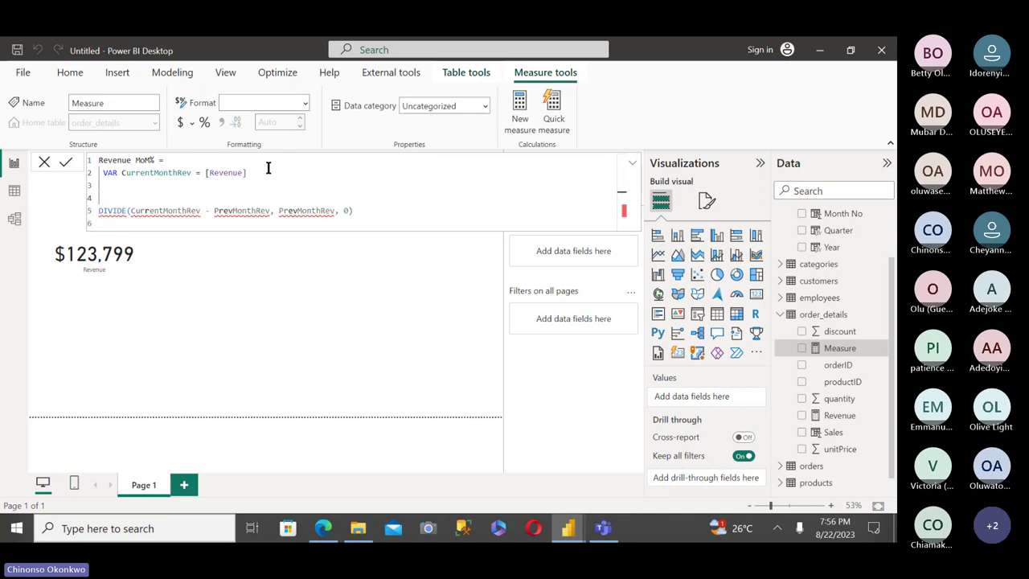
{"action": "type", "text": "RE"}
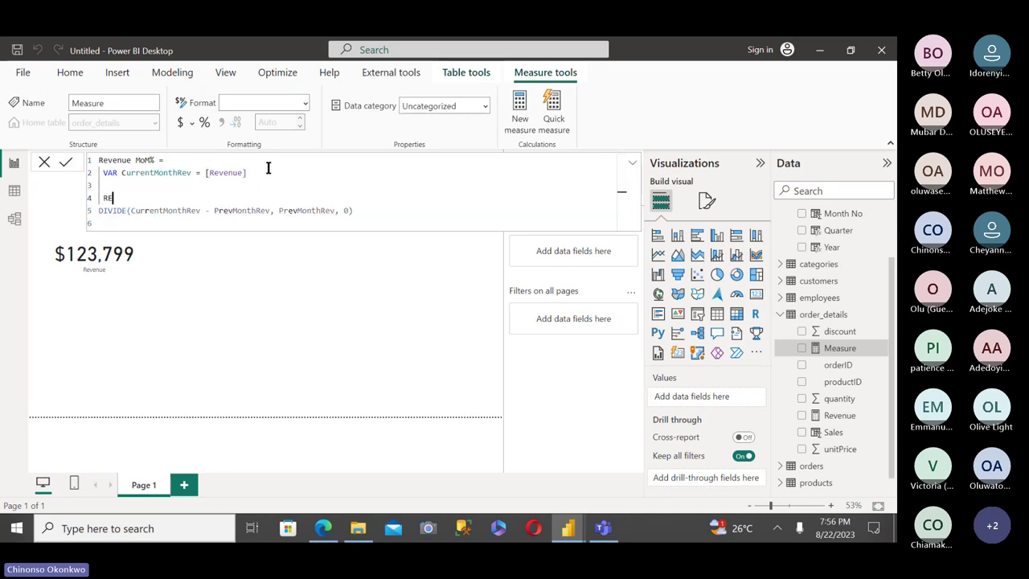
{"action": "type", "text": "TURN"}
Declare the variable PrevMonthRev below CurrentMonthRev, starting a CALCULATE function with [Revenue] as its expression.
{"action": "left_click", "coordinate": [262, 169]}
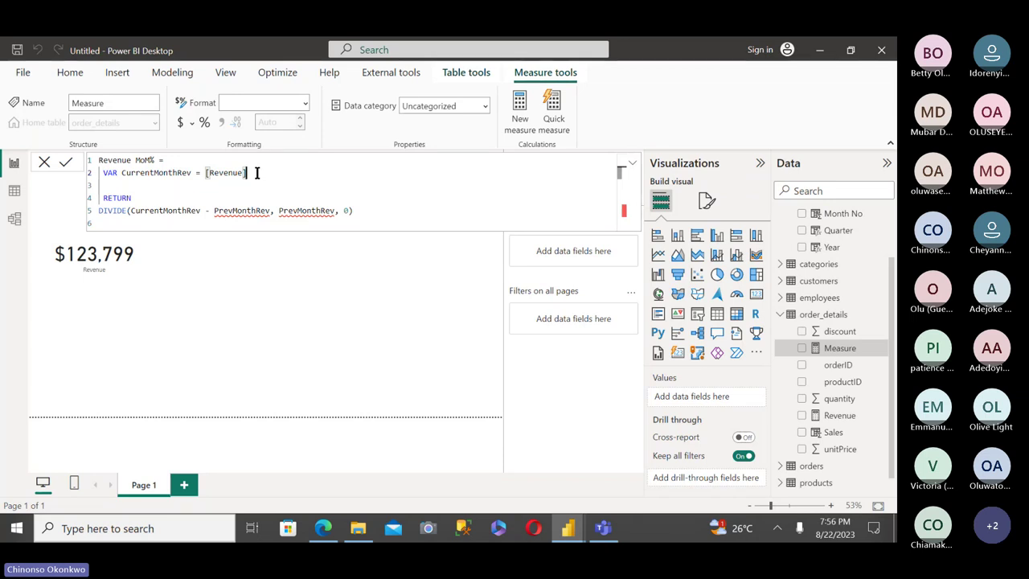
{"action": "key", "text": "Return"}
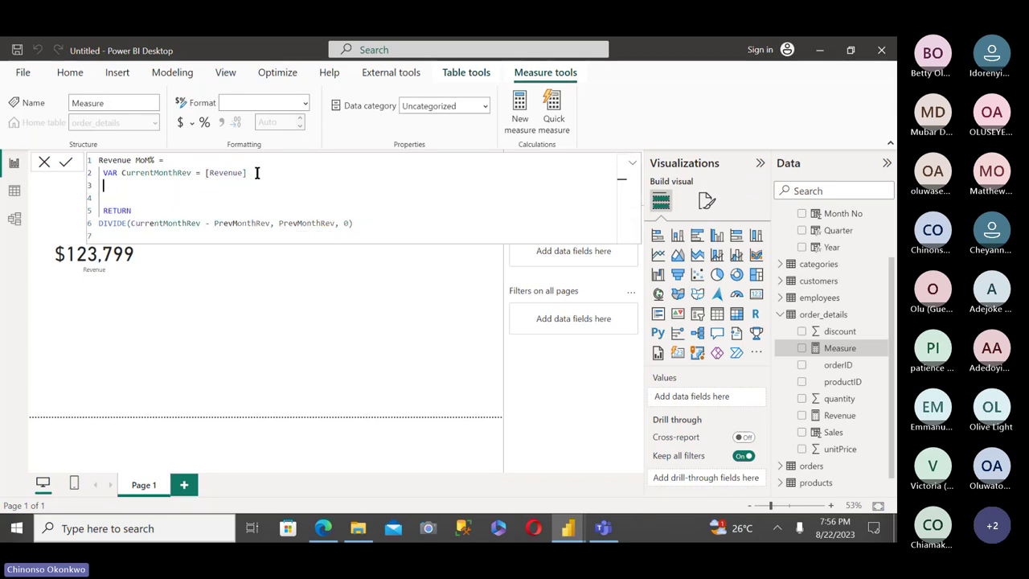
{"action": "type", "text": "VAR"}
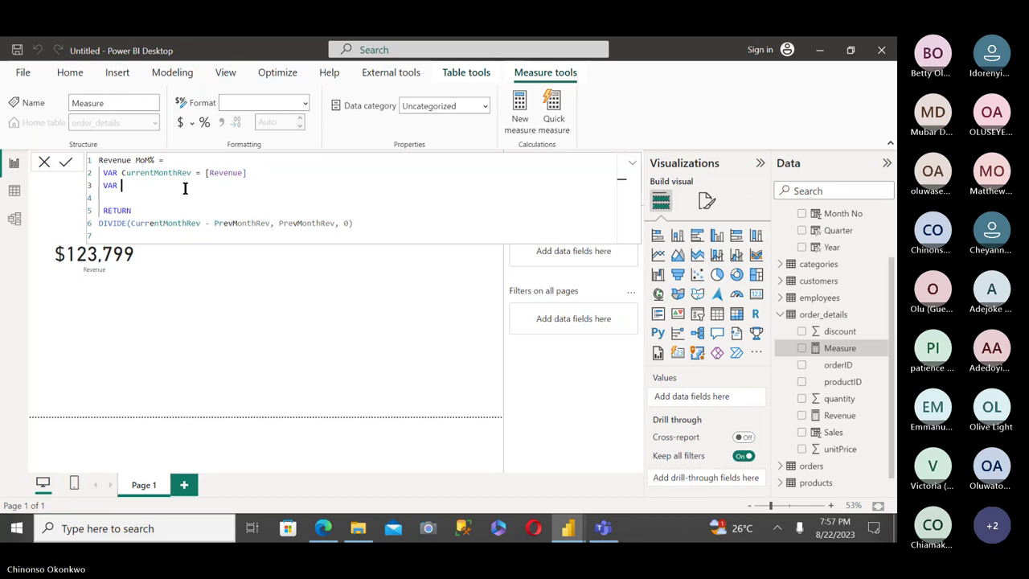
{"action": "type", "text": "PrevMont"}
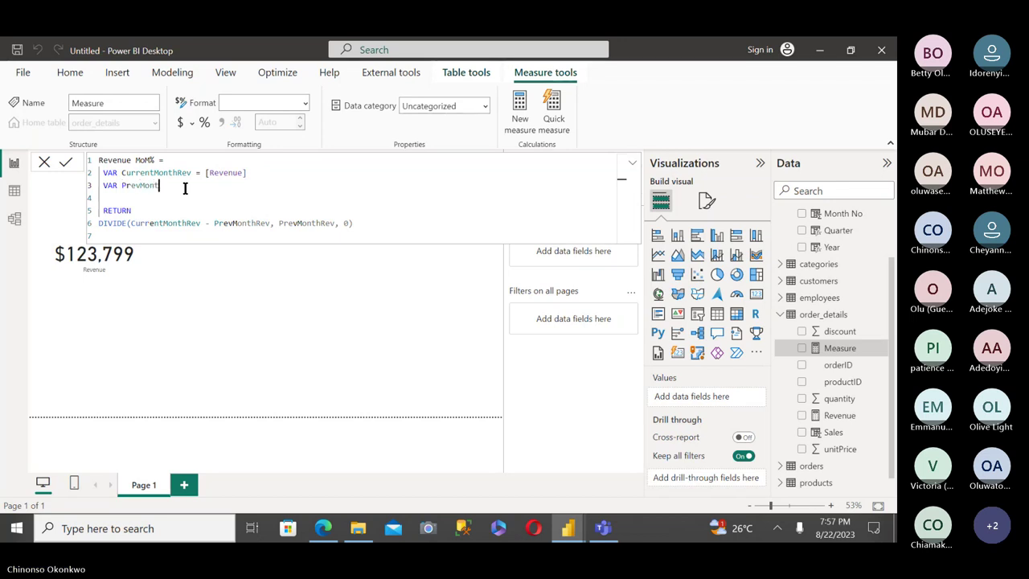
{"action": "type", "text": "hRev ="}
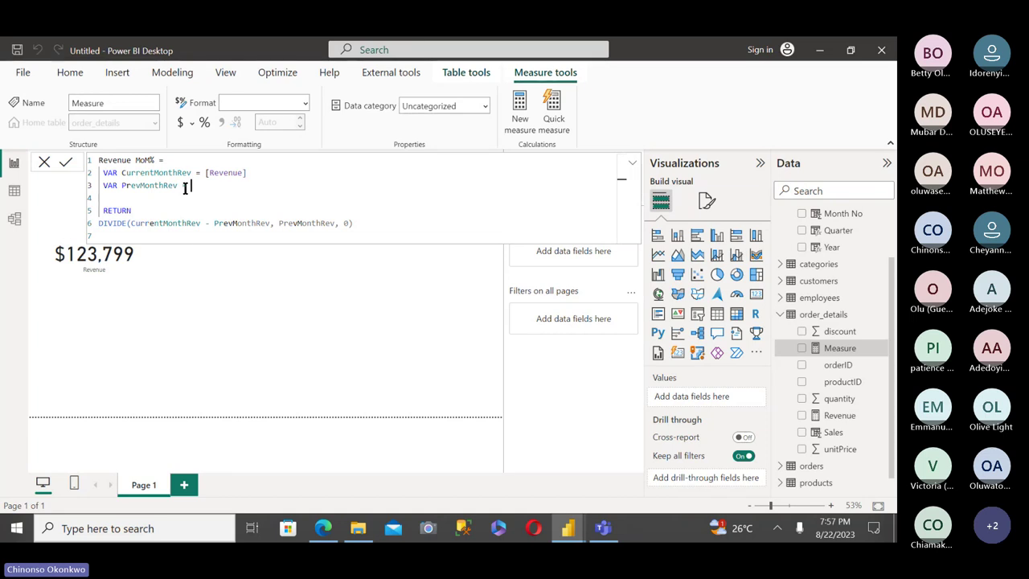
{"action": "type", "text": "CALCU"}
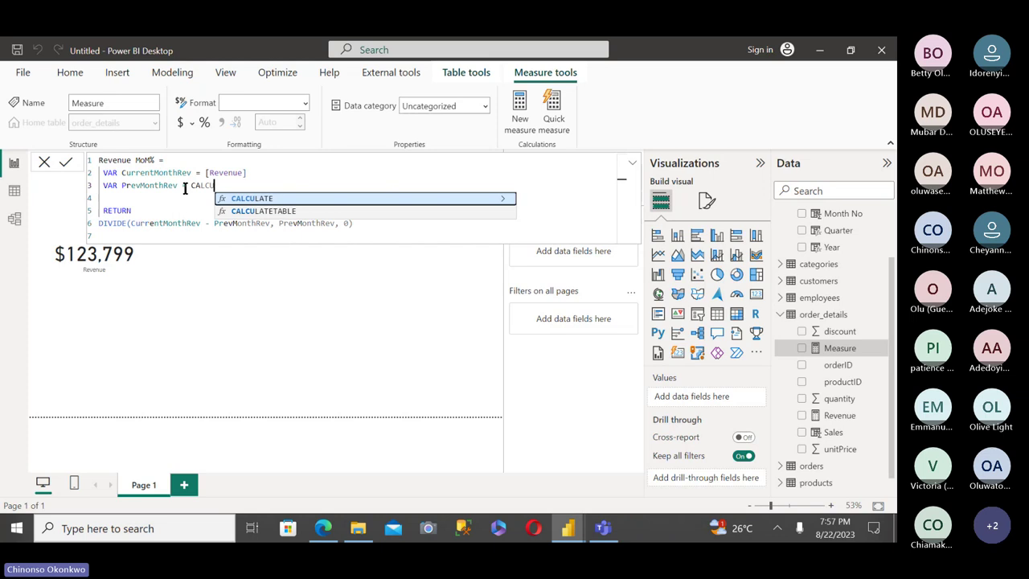
{"action": "type", "text": "LATE"}
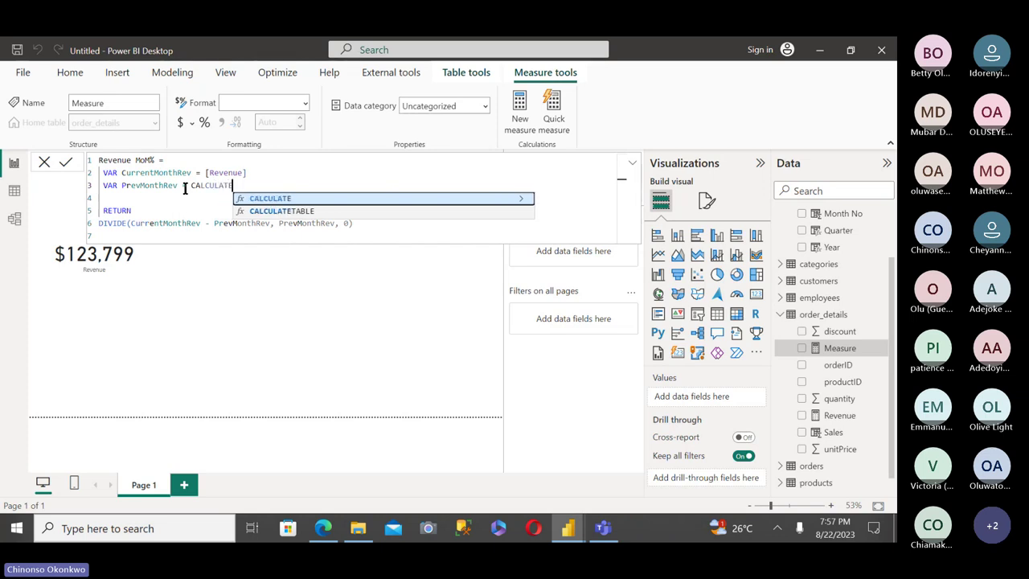
{"action": "type", "text": "("}
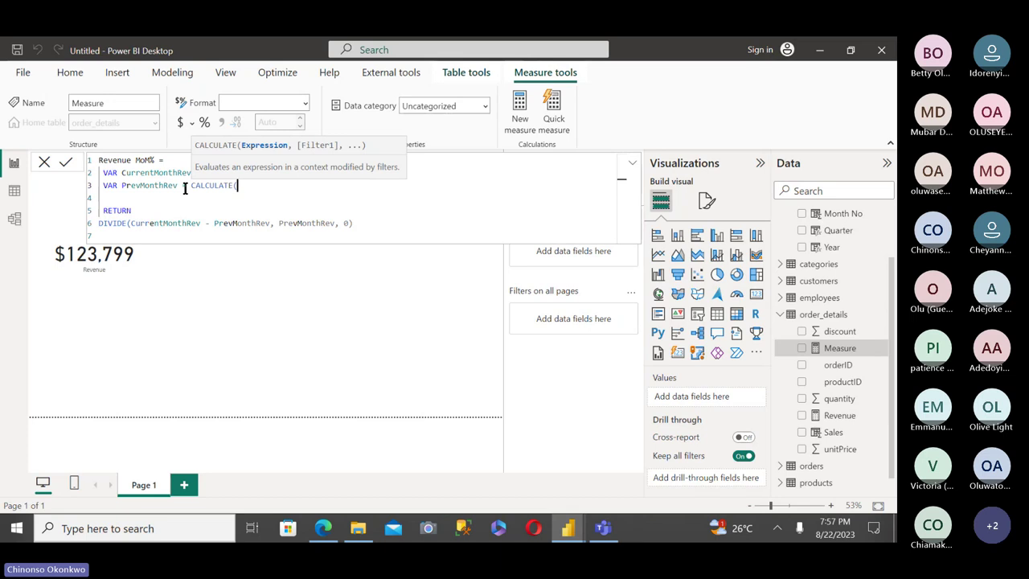
{"action": "type", "text": "Rev"}
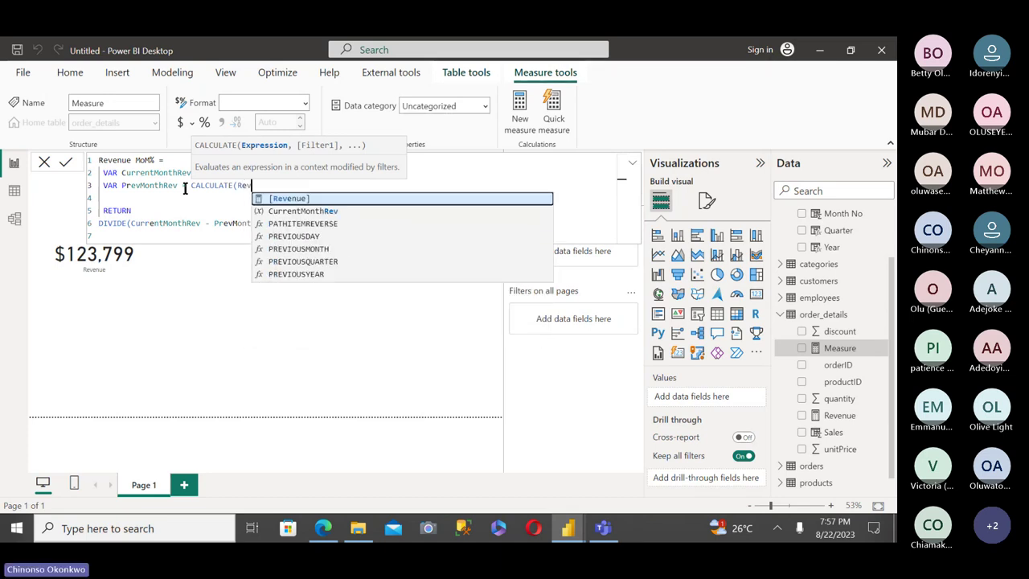
{"action": "type", "text": "enue"}
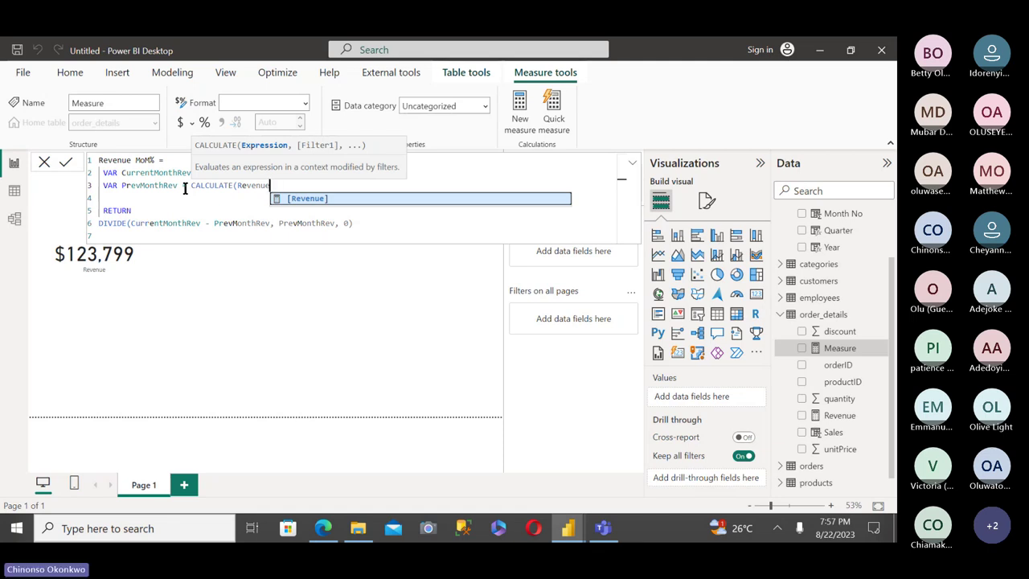
{"action": "key", "text": "Tab"}
{"action": "type", "text": ","}
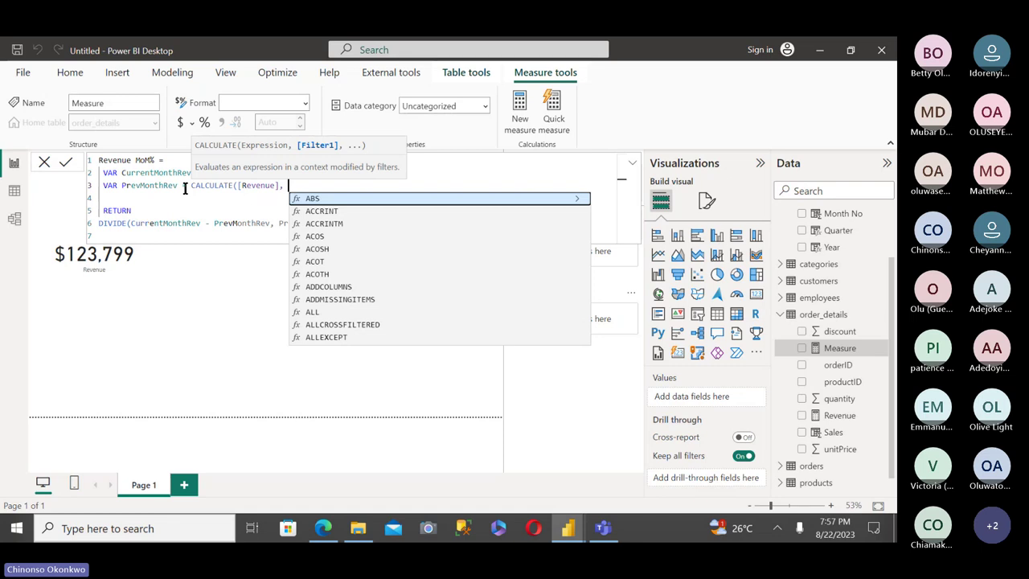
Start a DATEADD function as the CALCULATE filter, with 'Calendar'[Date] as its dates argument.
{"action": "type", "text": " DA"}
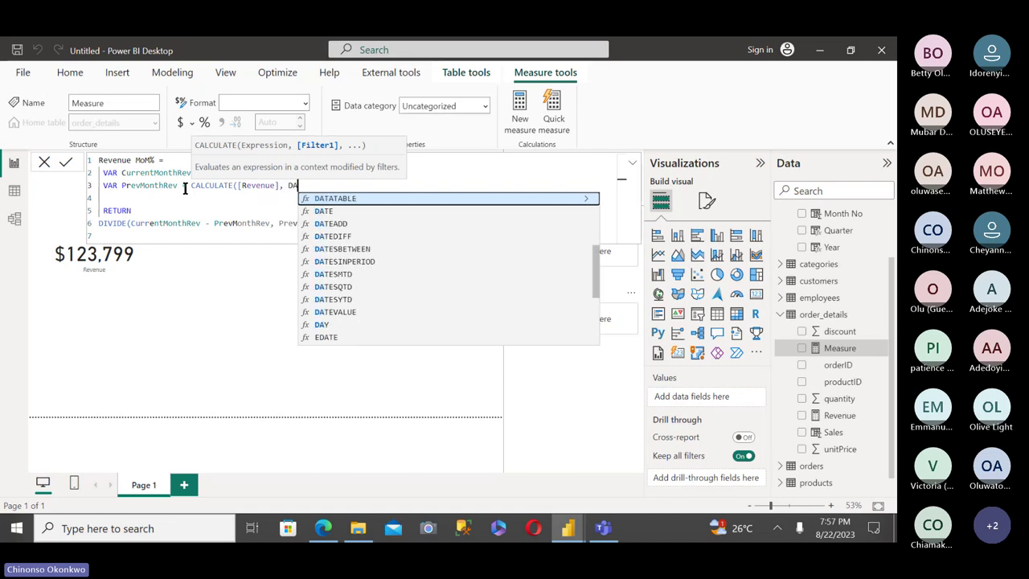
{"action": "type", "text": "TEADD"}
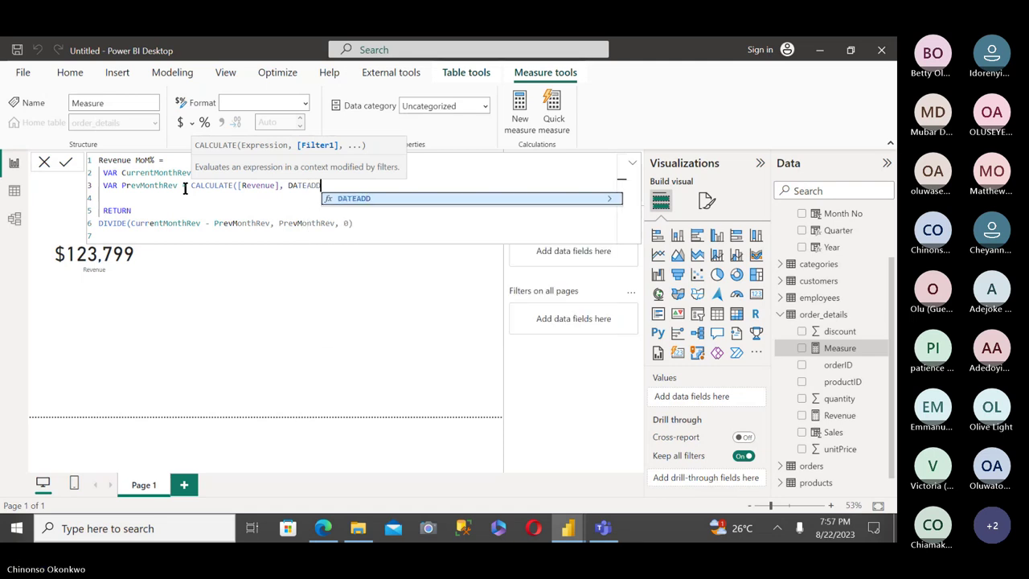
{"action": "type", "text": "("}
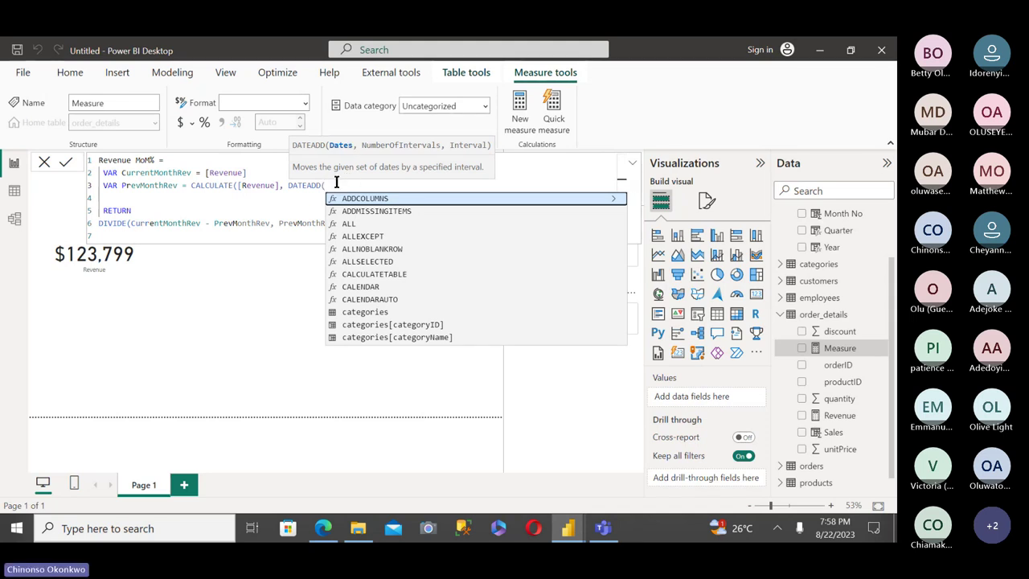
{"action": "type", "text": "Calenda"}
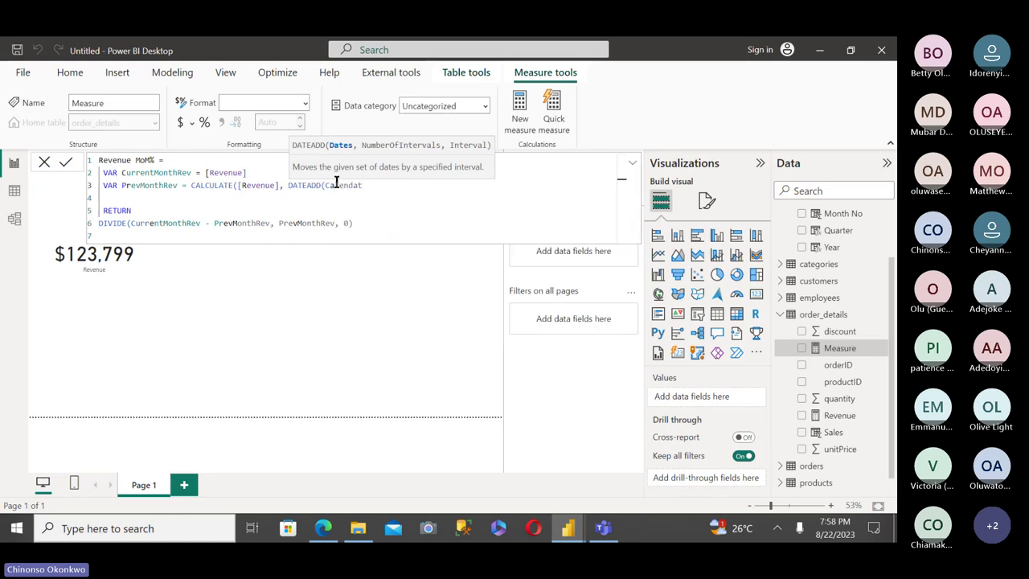
{"action": "key", "text": "Down"}
{"action": "key", "text": "Tab"}
{"action": "type", "text": ","}
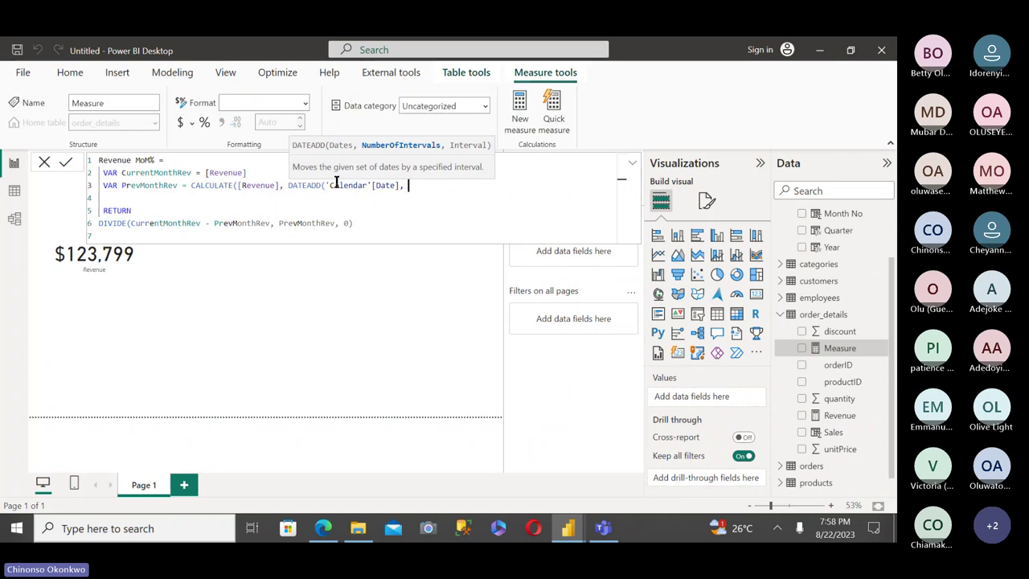
Complete the DATEADD function with -1 interval of MONTH and close both the DATEADD and CALCULATE parentheses.
{"action": "type", "text": "-1"}
{"action": "type", "text": ","}
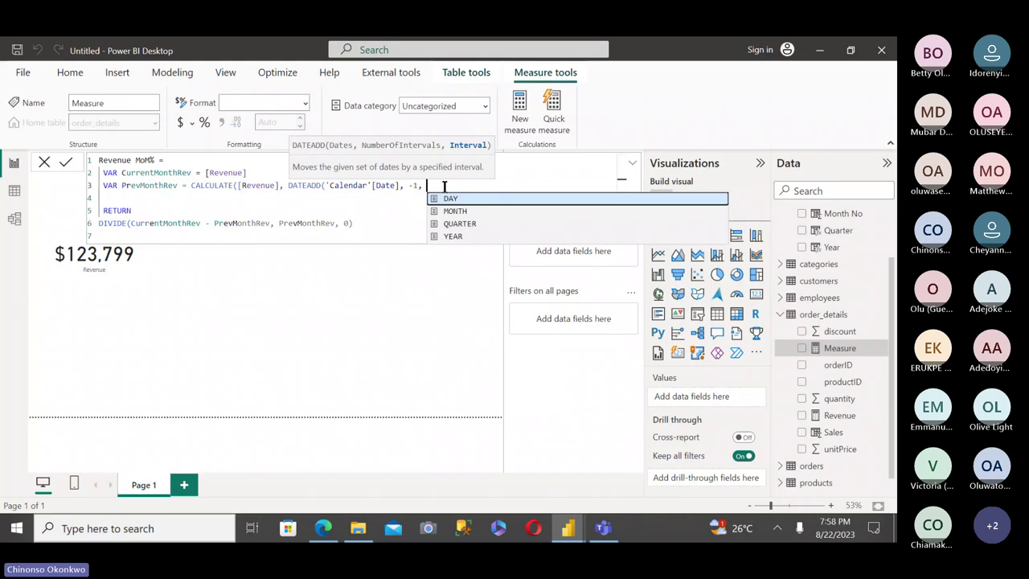
{"action": "left_click", "coordinate": [469, 211]}
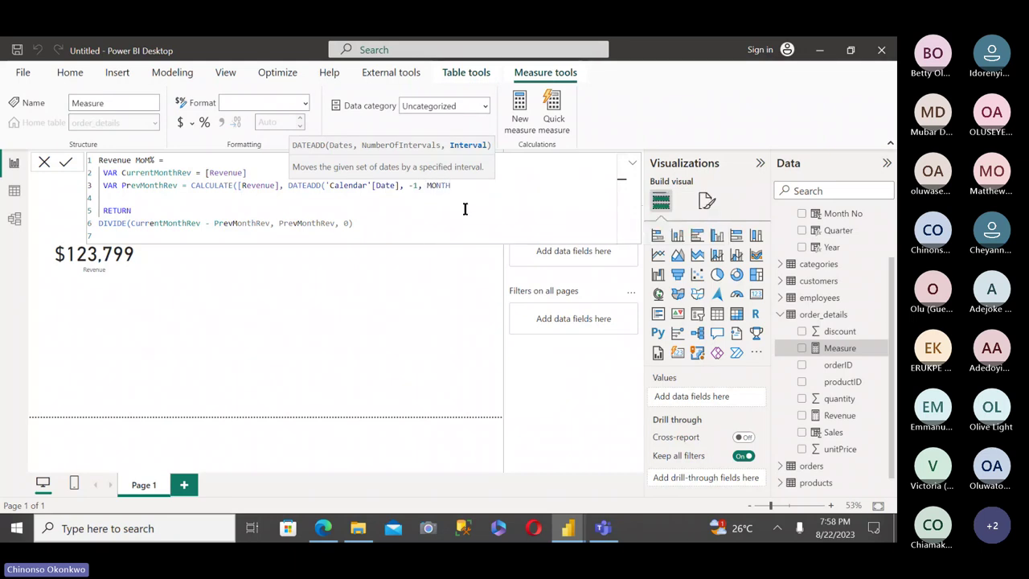
{"action": "type", "text": ")"}
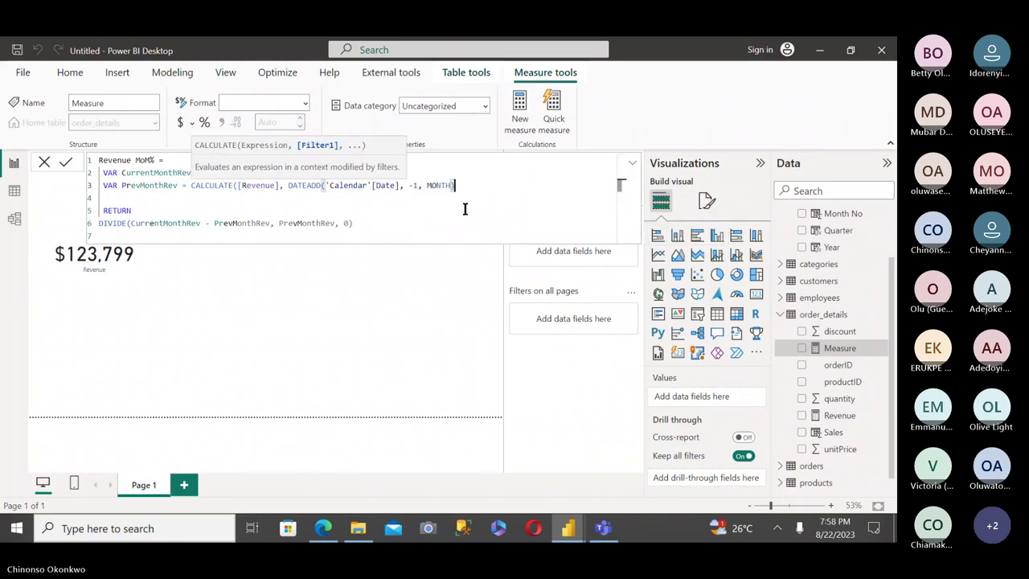
{"action": "left_click", "coordinate": [362, 223]}
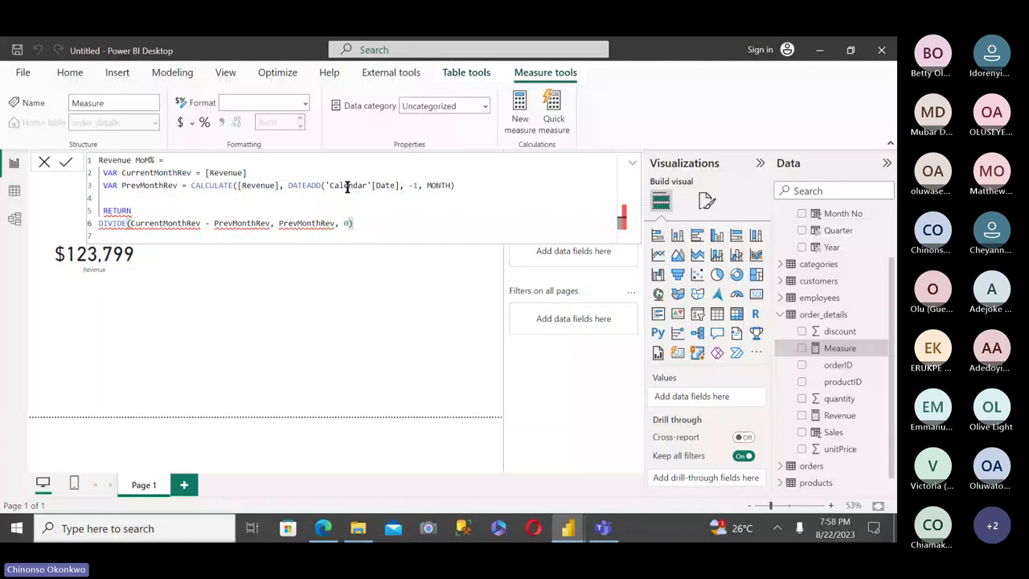
{"action": "left_click", "coordinate": [462, 185]}
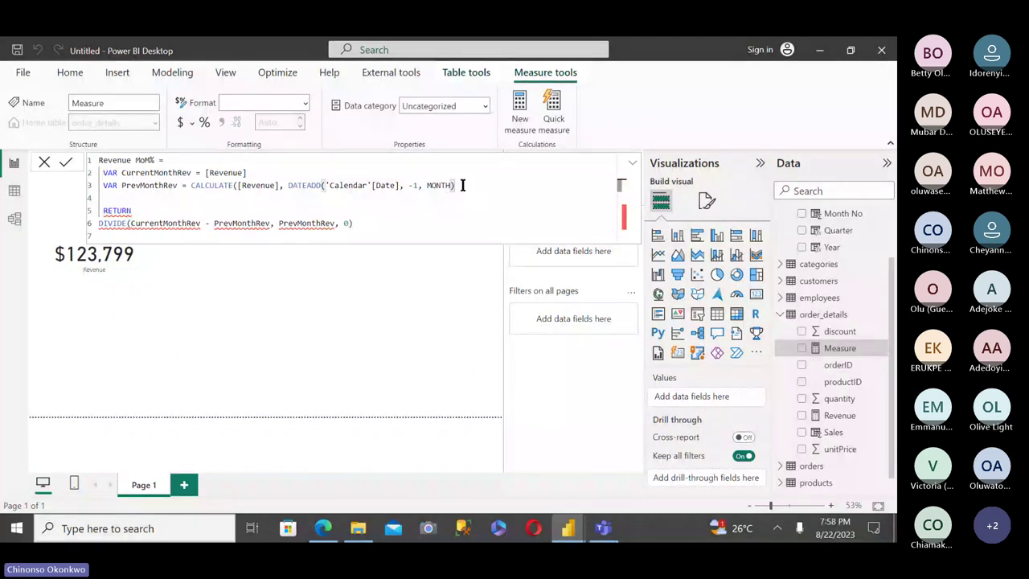
{"action": "type", "text": ")"}
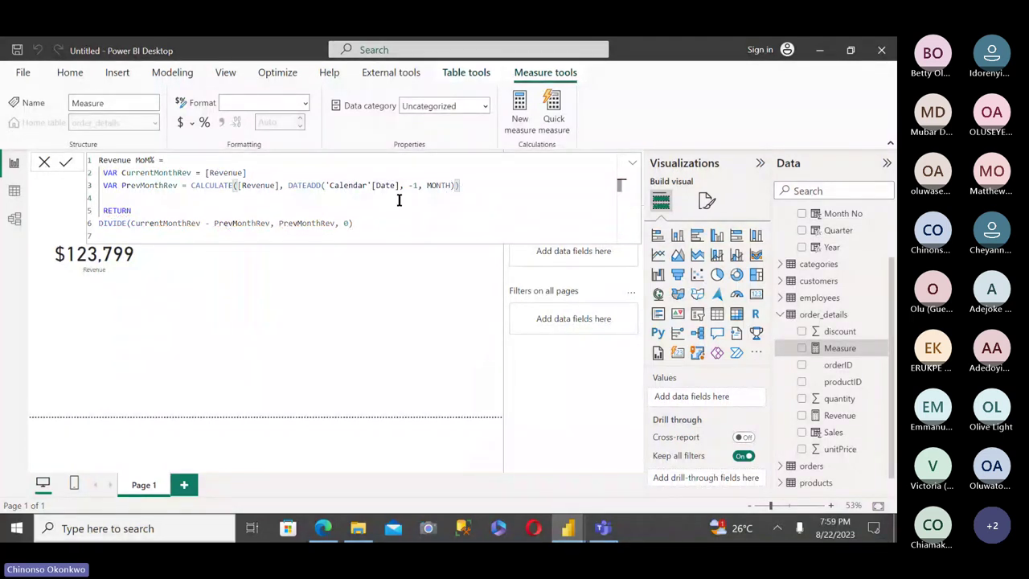
{"action": "left_click", "coordinate": [372, 222]}
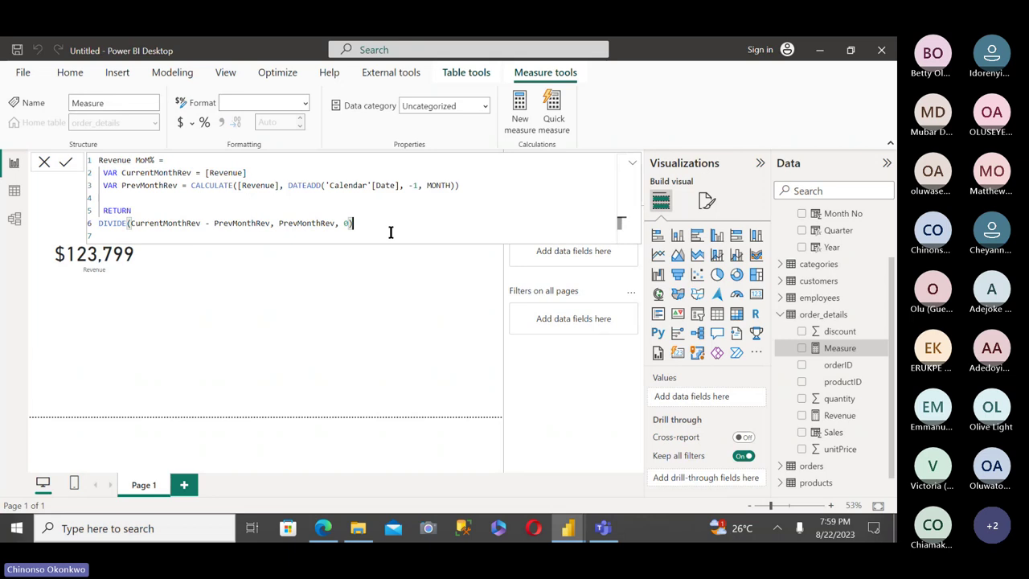
{"action": "left_click", "coordinate": [293, 185]}
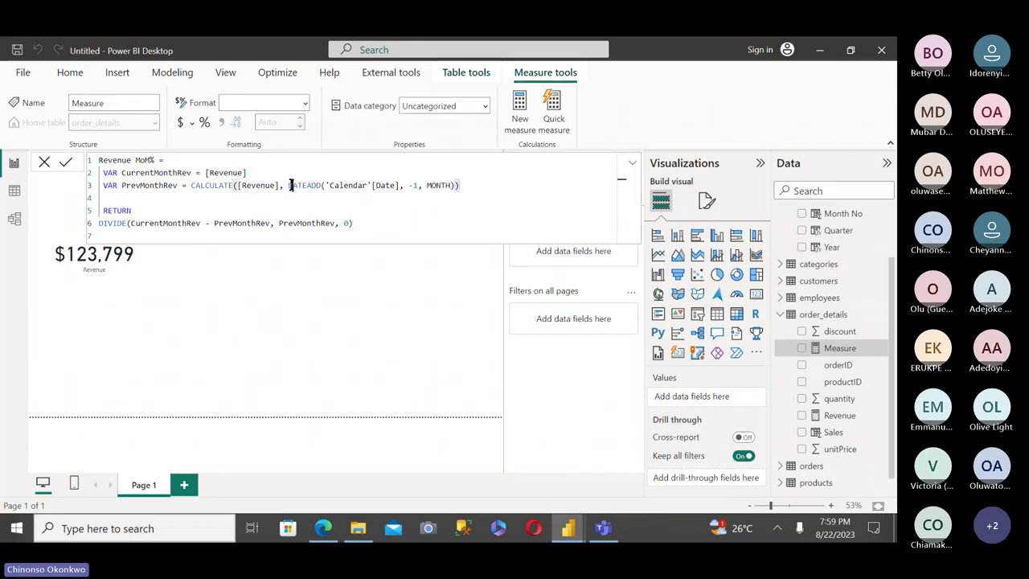
{"action": "left_click", "coordinate": [240, 184]}
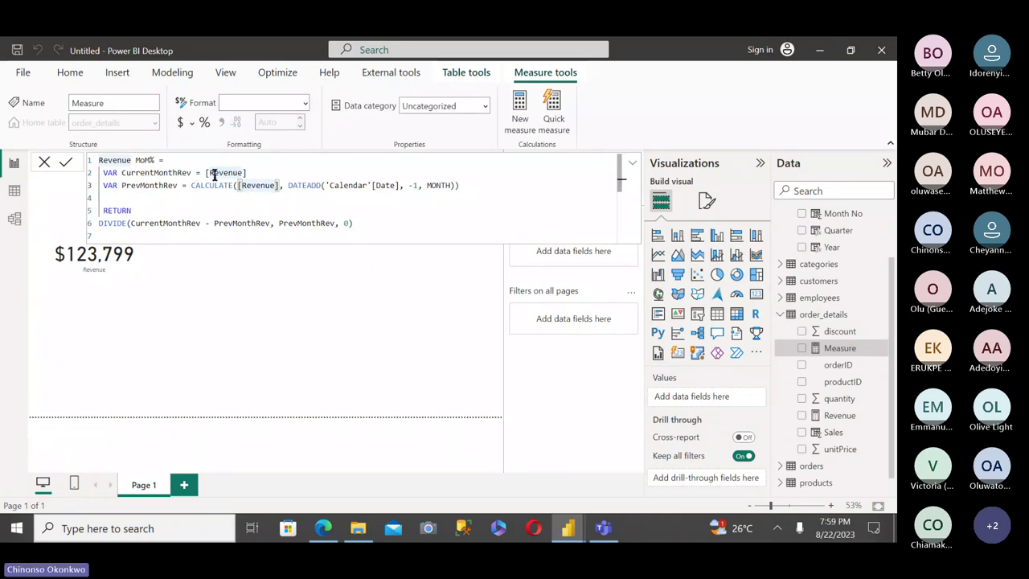
Put CALCULATE's [Revenue] and DATEADD arguments on separate lines and commit the Revenue MoM% measure.
{"action": "left_click", "coordinate": [302, 186]}
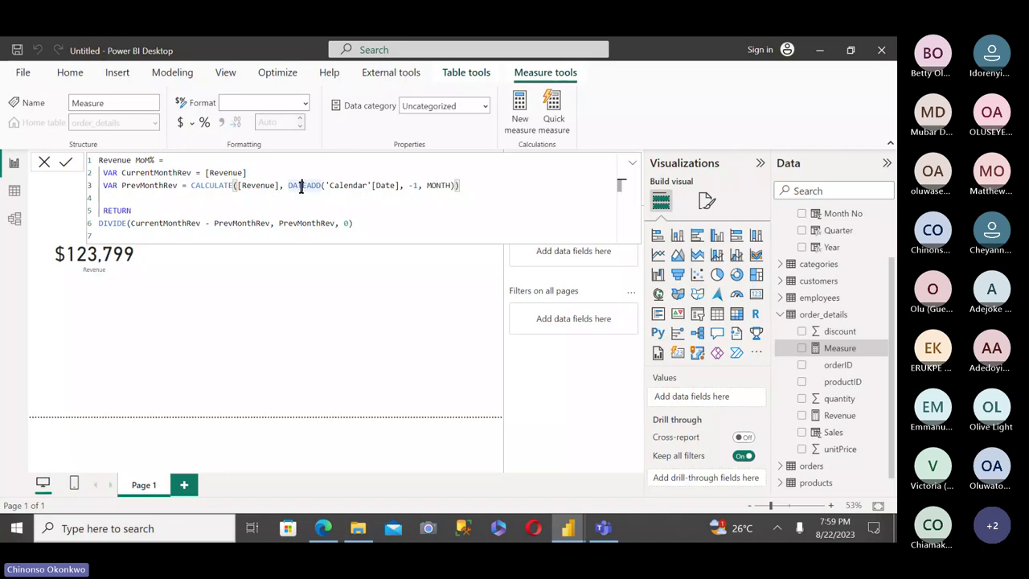
{"action": "left_click", "coordinate": [238, 185]}
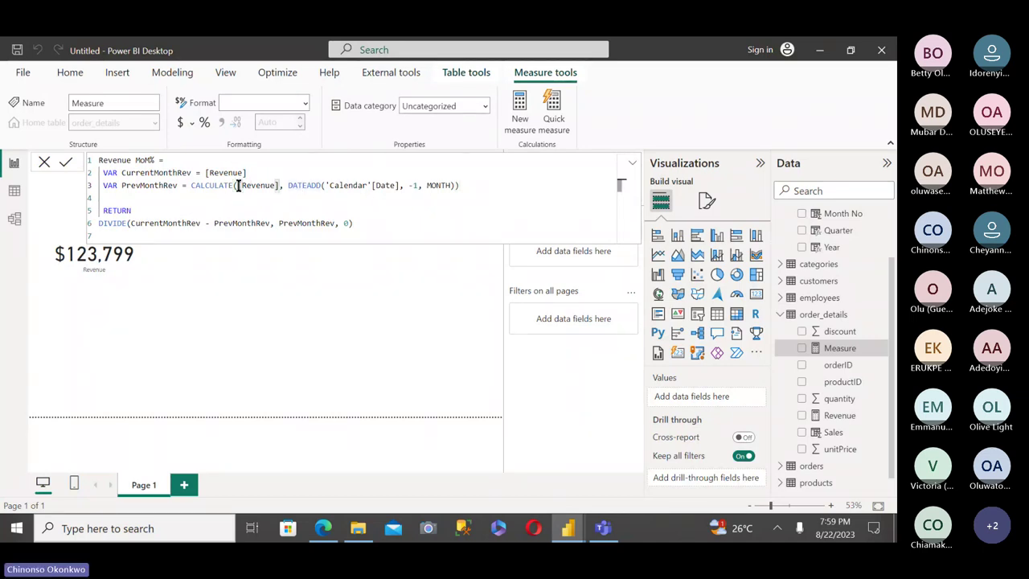
{"action": "key", "text": "shift+Return"}
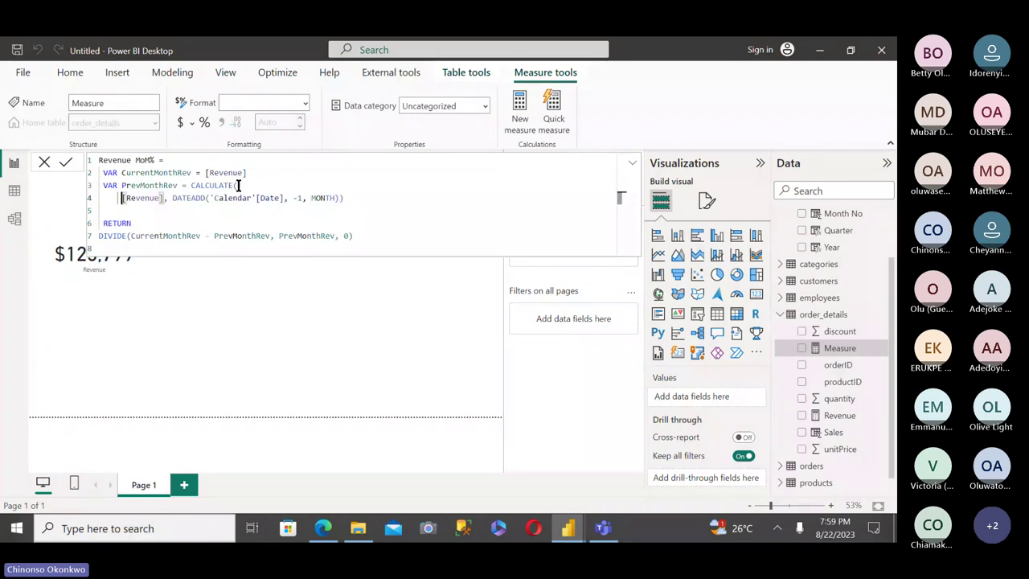
{"action": "left_click", "coordinate": [172, 197]}
{"action": "key", "text": "shift+Return"}
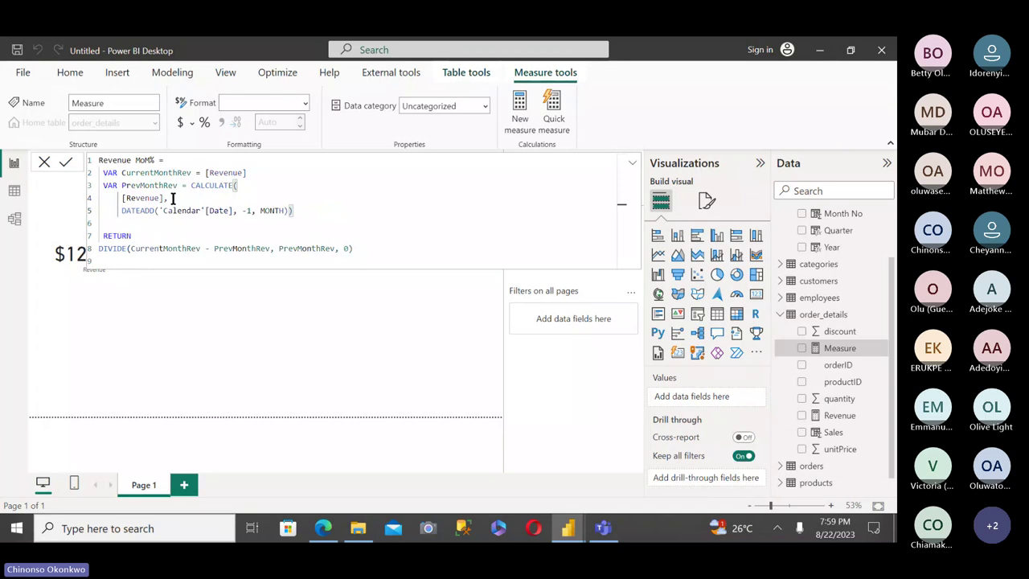
{"action": "left_click", "coordinate": [366, 223]}
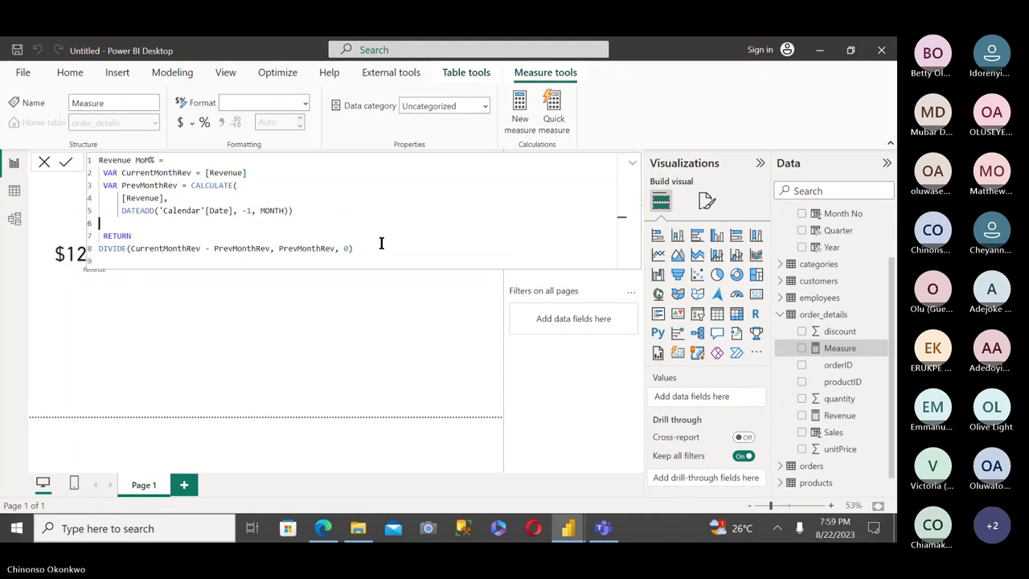
{"action": "left_click", "coordinate": [381, 243]}
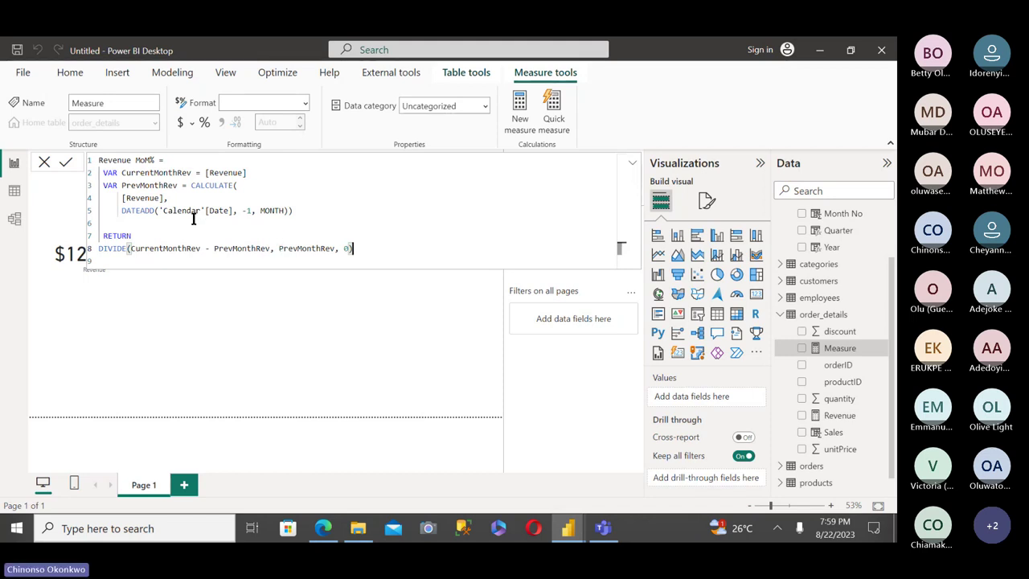
{"action": "left_click", "coordinate": [65, 164]}
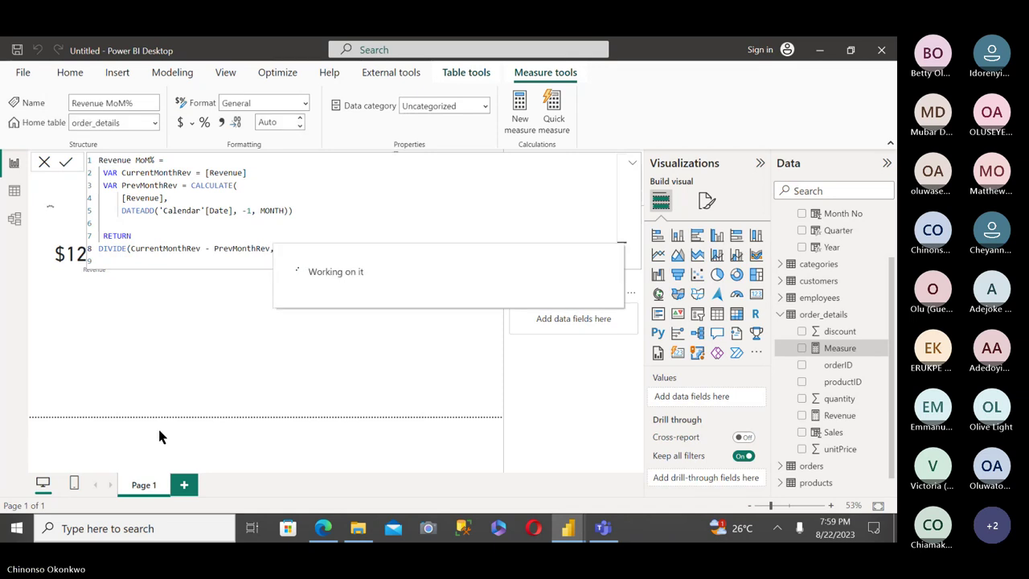
Add a new card below the Revenue card and show the Revenue MoM% measure in it.
{"action": "left_click", "coordinate": [290, 367]}
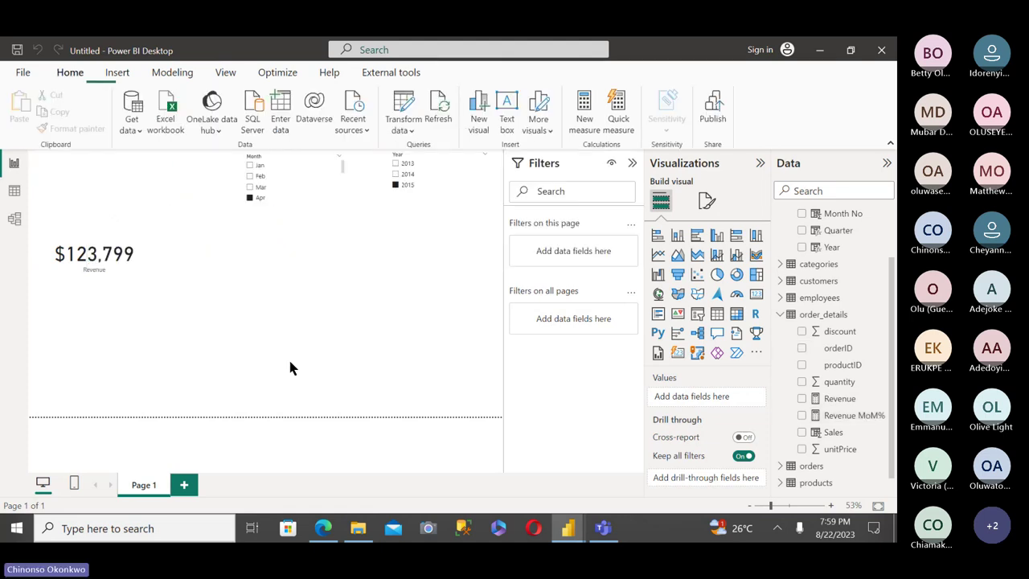
{"action": "left_click", "coordinate": [754, 297]}
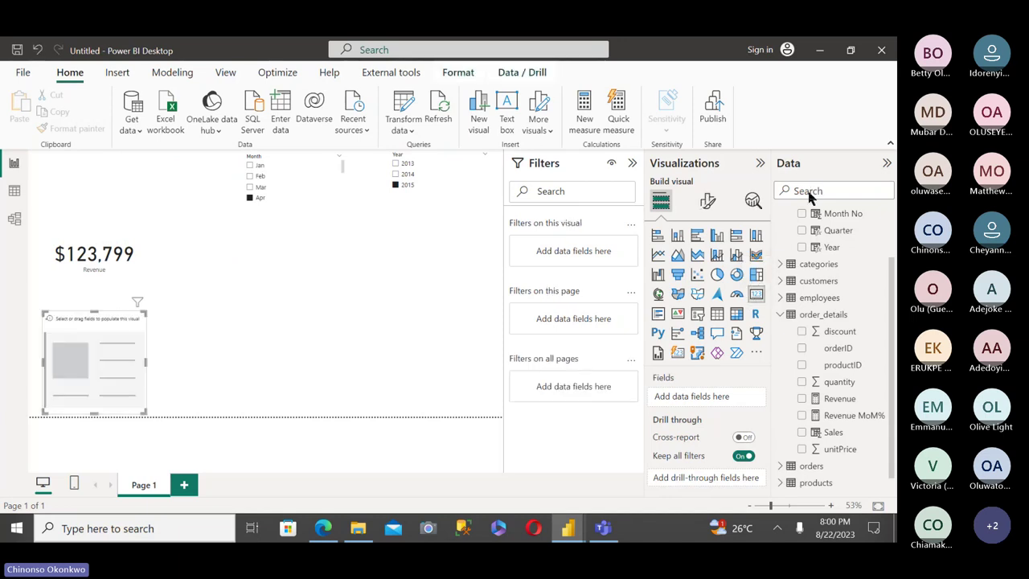
{"action": "left_click", "coordinate": [808, 191]}
{"action": "type", "text": "mom"}
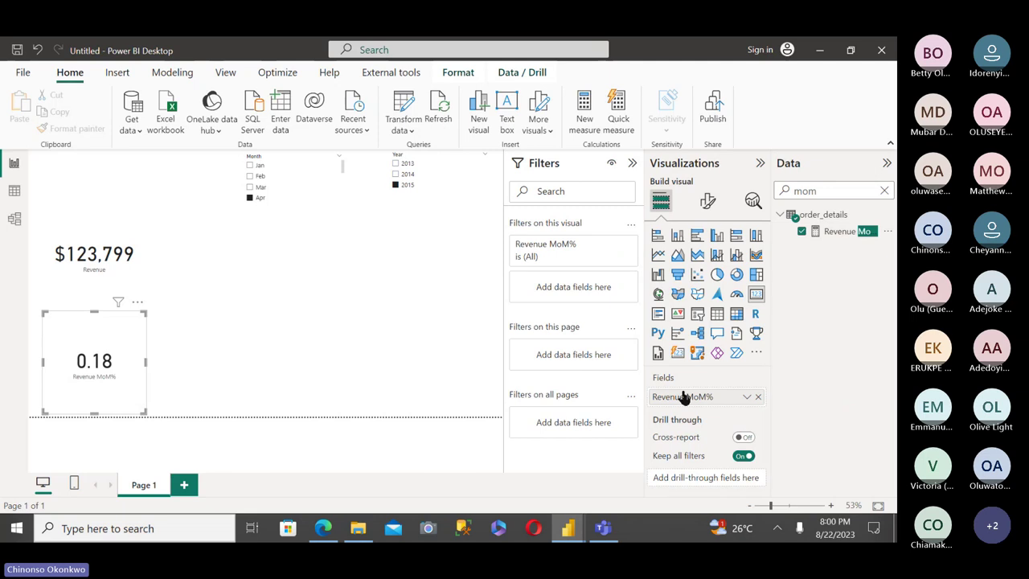
Format the Revenue MoM% measure as a percentage and enter 0 decimal places.
{"action": "left_click", "coordinate": [834, 238]}
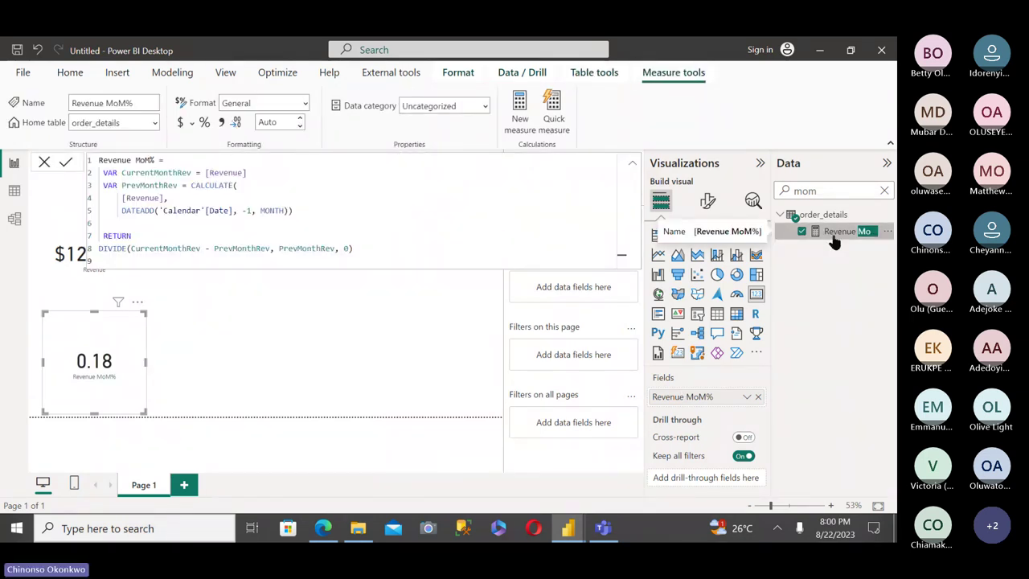
{"action": "left_click", "coordinate": [206, 126]}
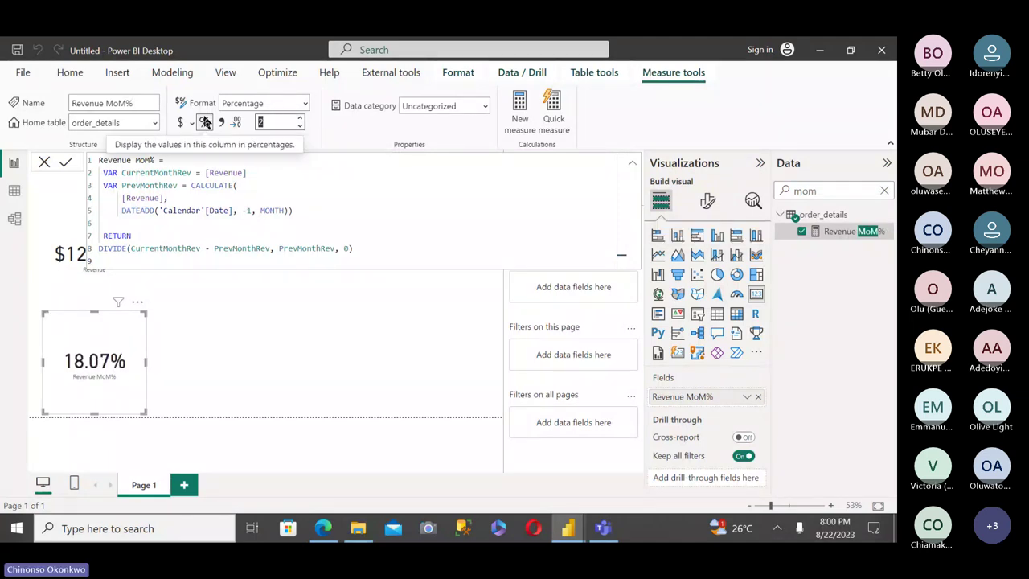
{"action": "key", "text": "BackSpace"}
{"action": "type", "text": "0"}
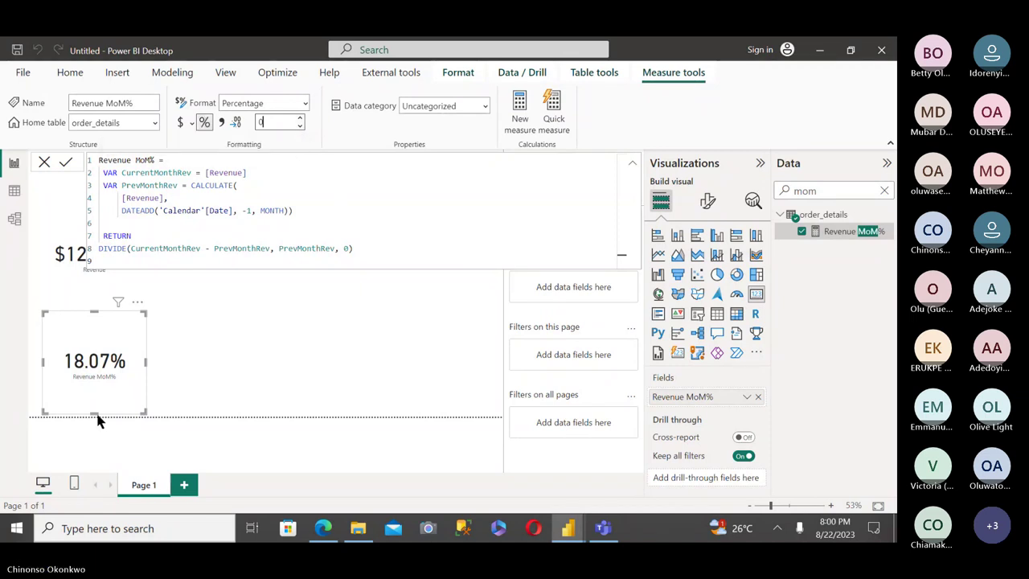
Reduce the height of the Revenue MoM% card and shift it slightly to the right below the Revenue card.
{"action": "left_click_drag", "start_coordinate": [97, 418], "coordinate": [97, 376]}
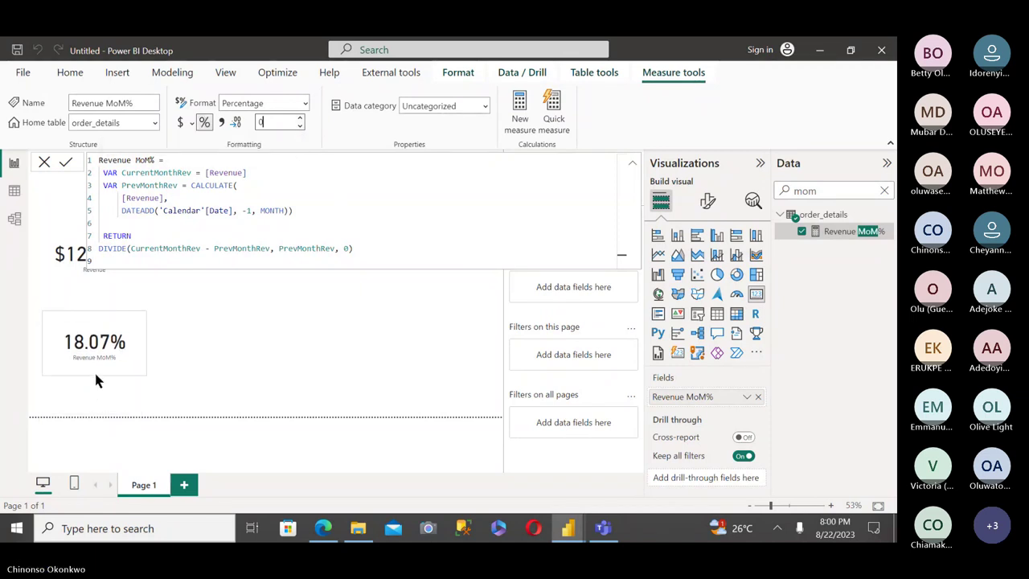
{"action": "left_click_drag", "start_coordinate": [87, 324], "coordinate": [104, 320]}
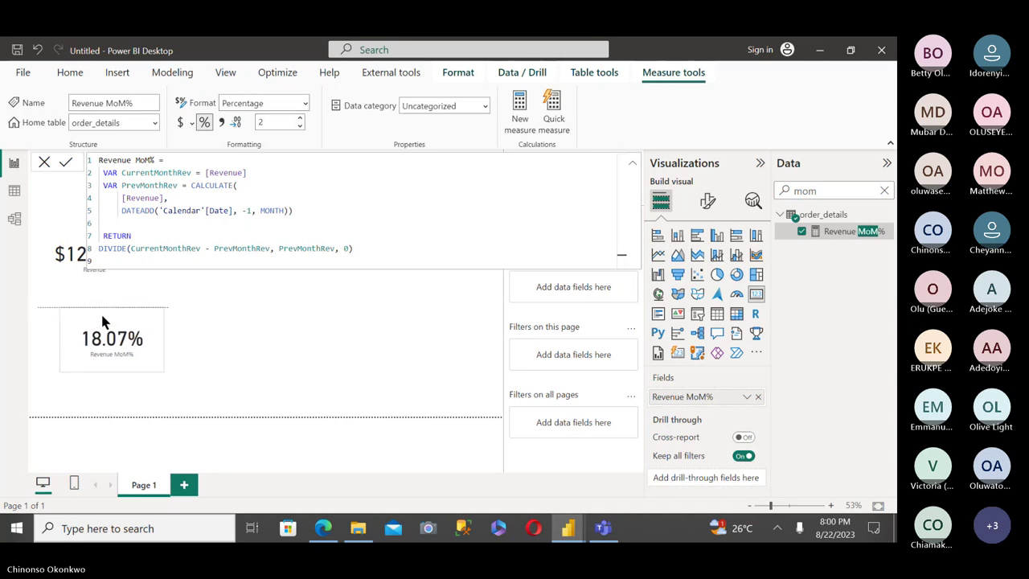
Set the decimal places of the Revenue MoM% measure to 0 and deselect its card.
{"action": "double_click", "coordinate": [299, 118]}
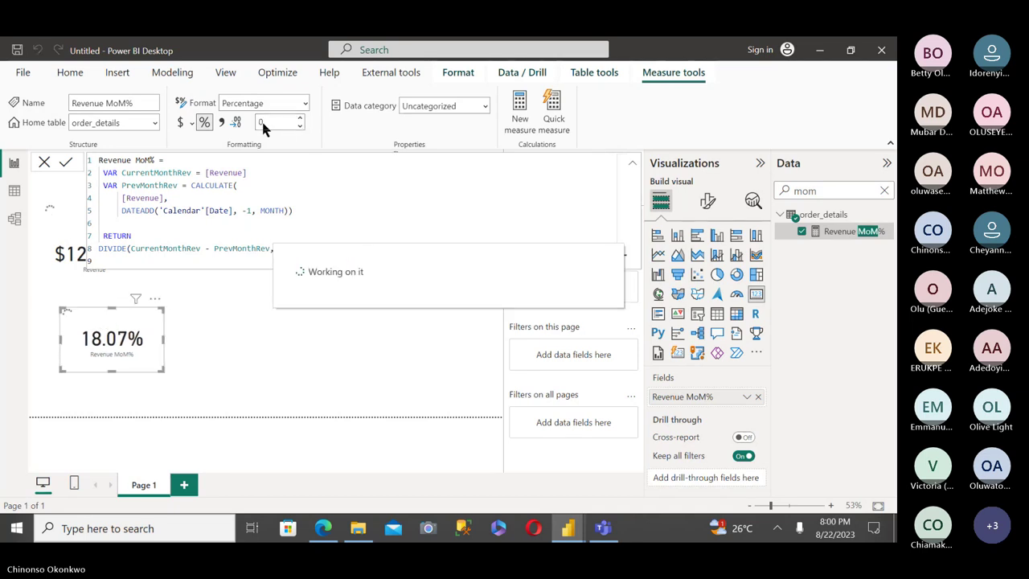
{"action": "double_click", "coordinate": [263, 122]}
{"action": "type", "text": "0"}
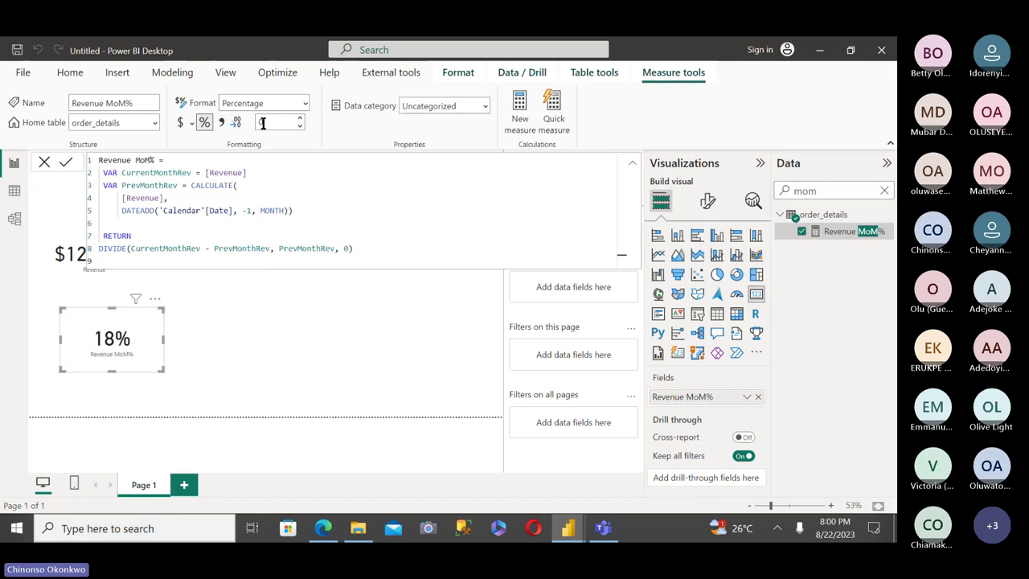
{"action": "left_click", "coordinate": [218, 305]}
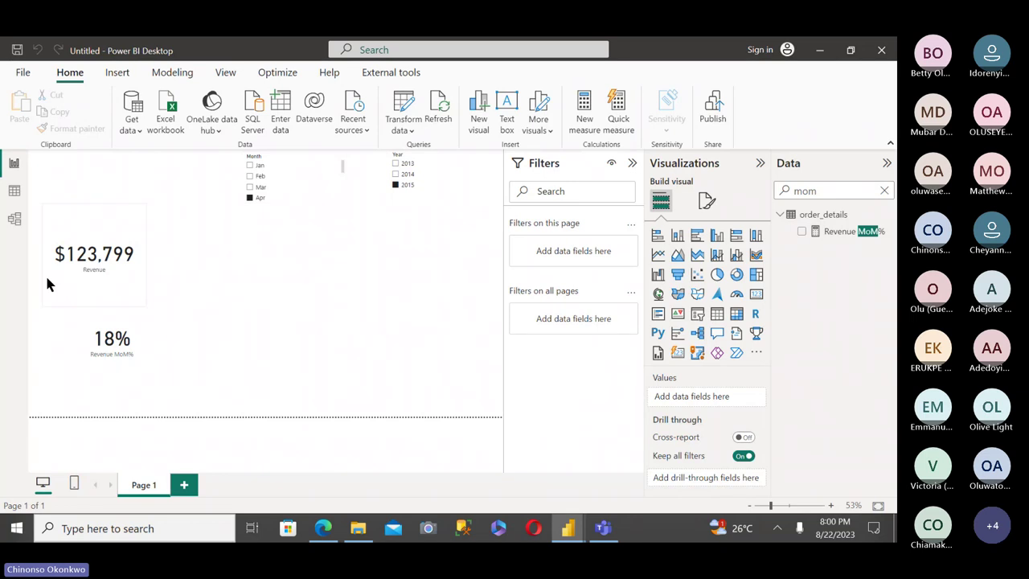
Search Windows for the Calculator app and open it.
{"action": "left_click", "coordinate": [88, 528]}
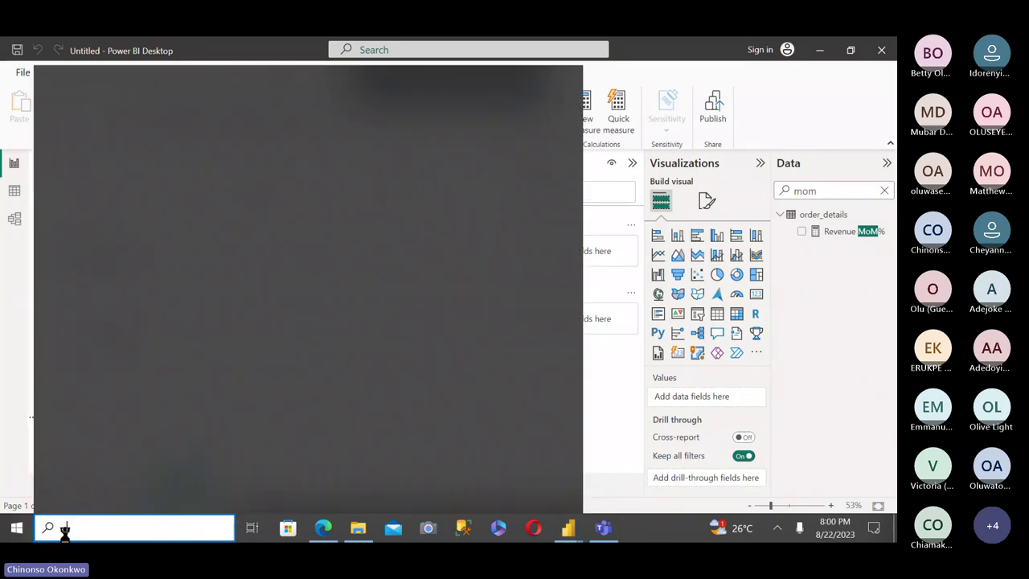
{"action": "type", "text": "calculato"}
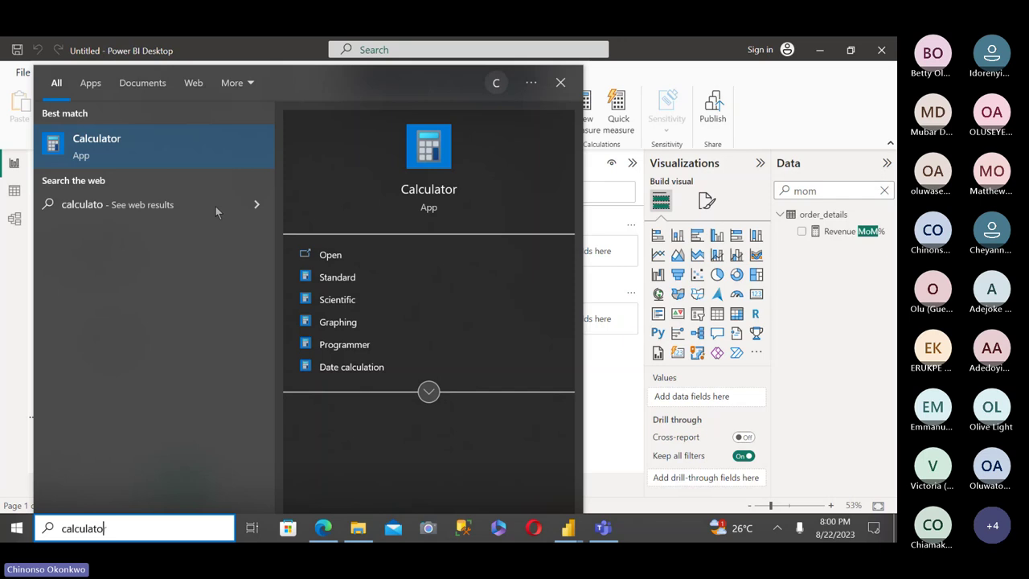
{"action": "type", "text": "r"}
{"action": "left_click", "coordinate": [165, 167]}
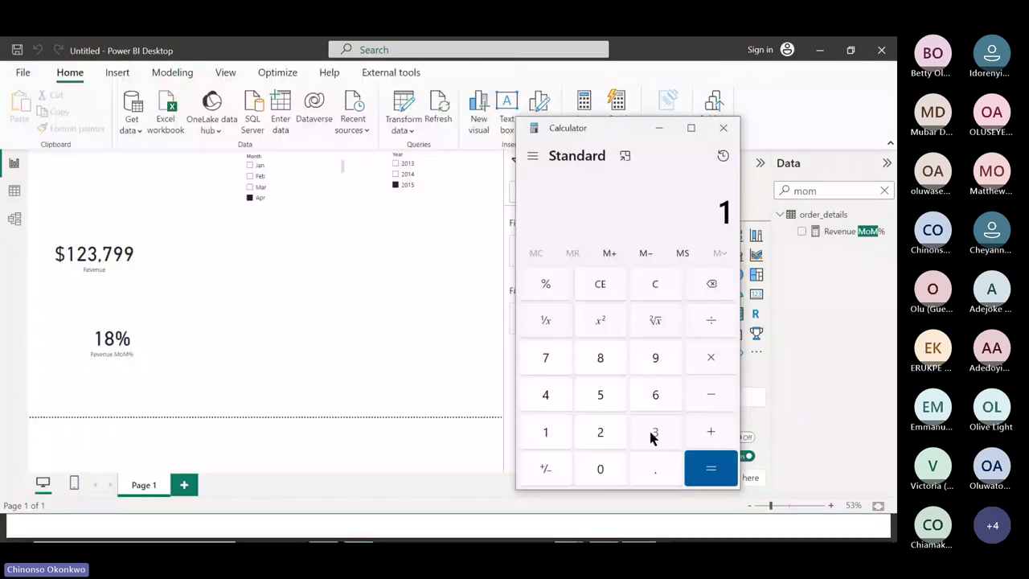
Enter the April 2015 revenue, 123799, in Calculator and start a subtraction from it.
{"action": "left_click", "coordinate": [652, 434]}
{"action": "left_click", "coordinate": [711, 285]}
{"action": "left_click", "coordinate": [610, 432]}
{"action": "left_click", "coordinate": [655, 431]}
{"action": "left_click", "coordinate": [548, 368]}
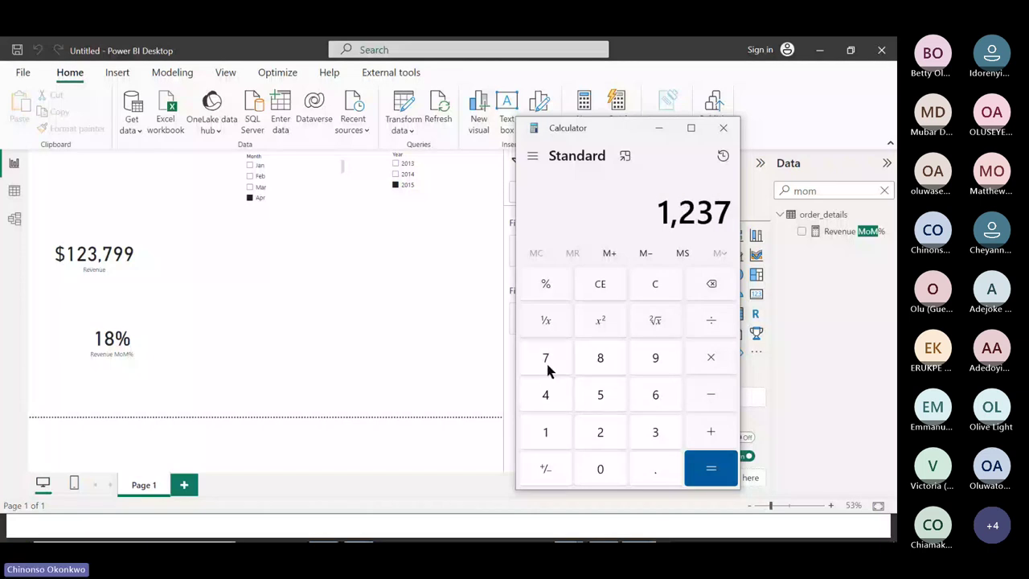
{"action": "double_click", "coordinate": [666, 368]}
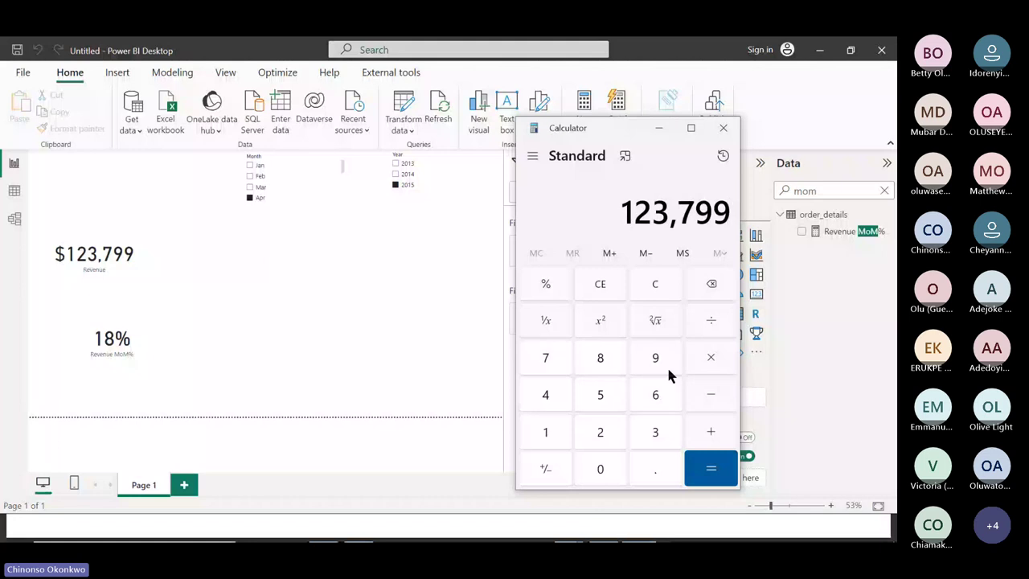
{"action": "key", "text": "minus"}
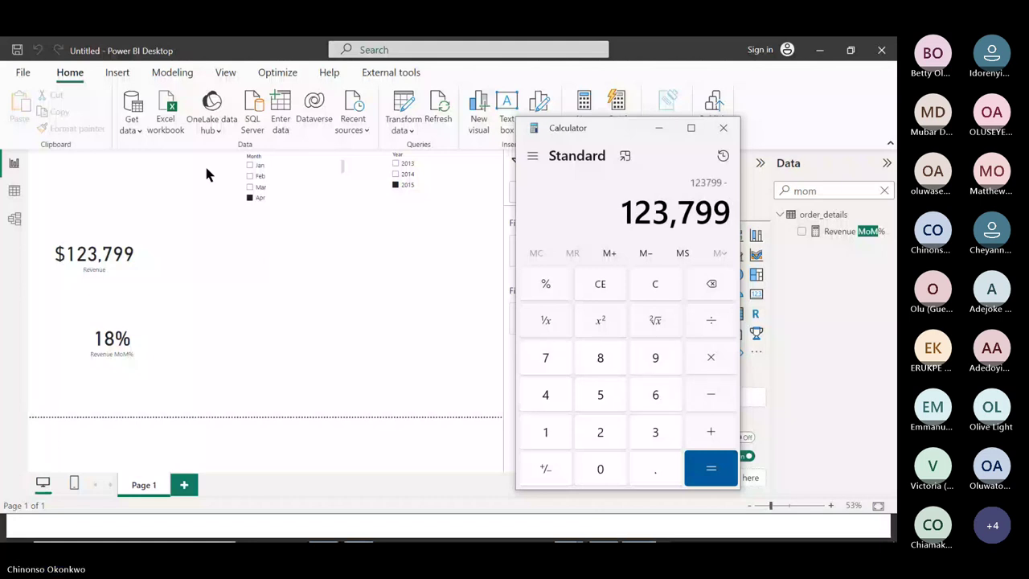
Filter the report to Mar with the Month slicer and switch back to the Calculator window.
{"action": "left_click", "coordinate": [256, 187]}
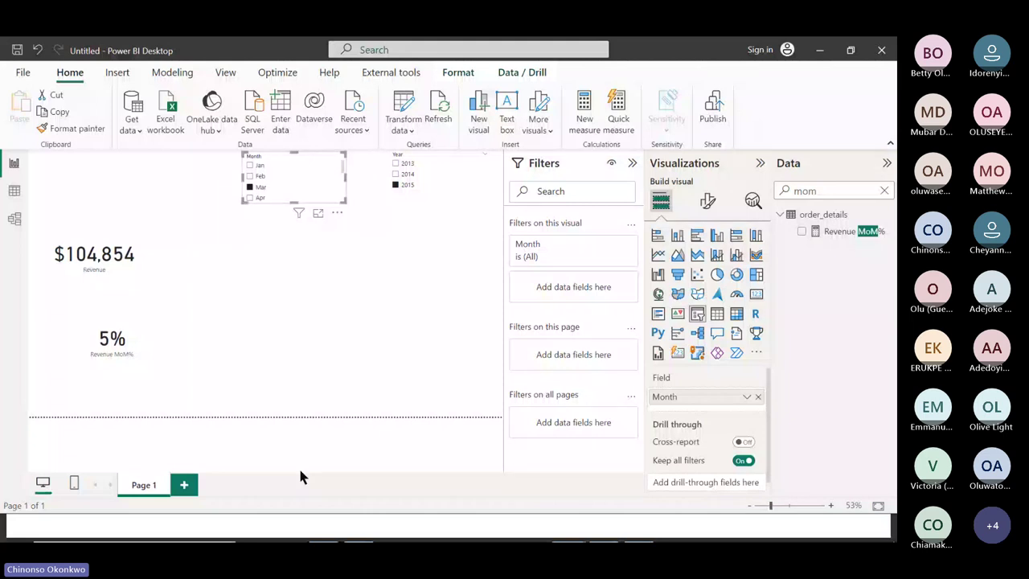
{"action": "left_click", "coordinate": [820, 53]}
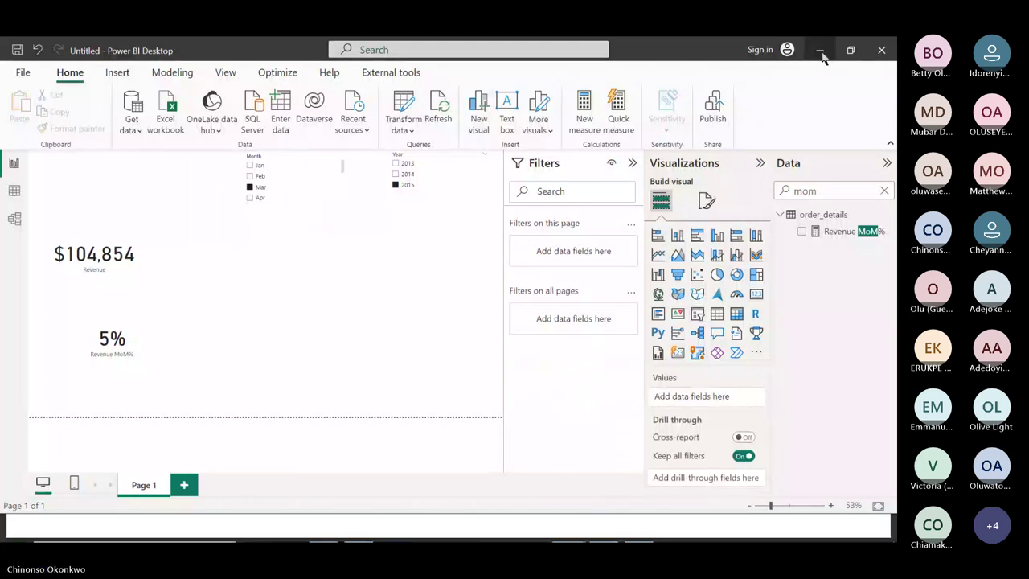
{"action": "left_click", "coordinate": [820, 50]}
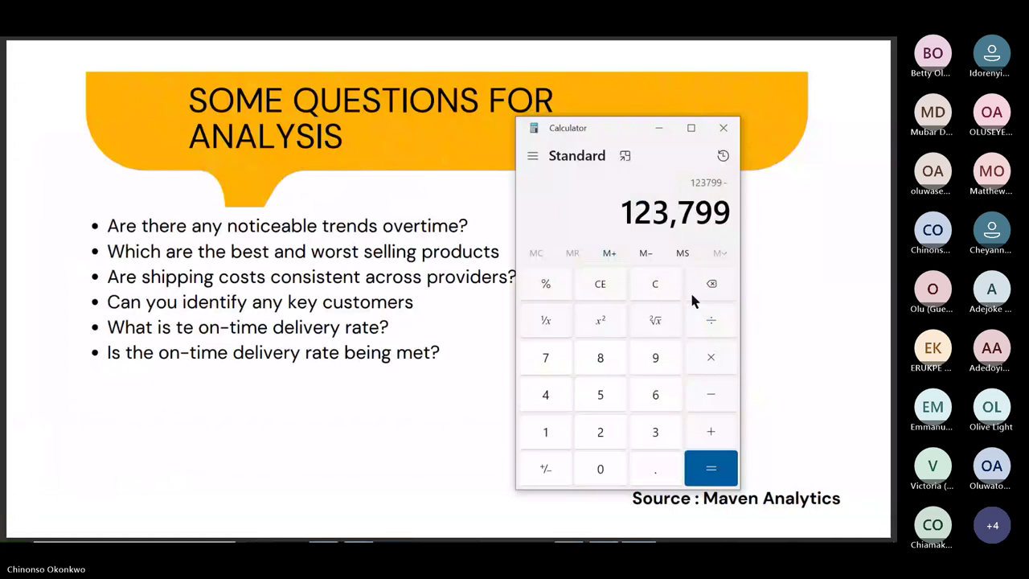
Subtract the March revenue, 104854, from the April revenue in Calculator.
{"action": "type", "text": "10"}
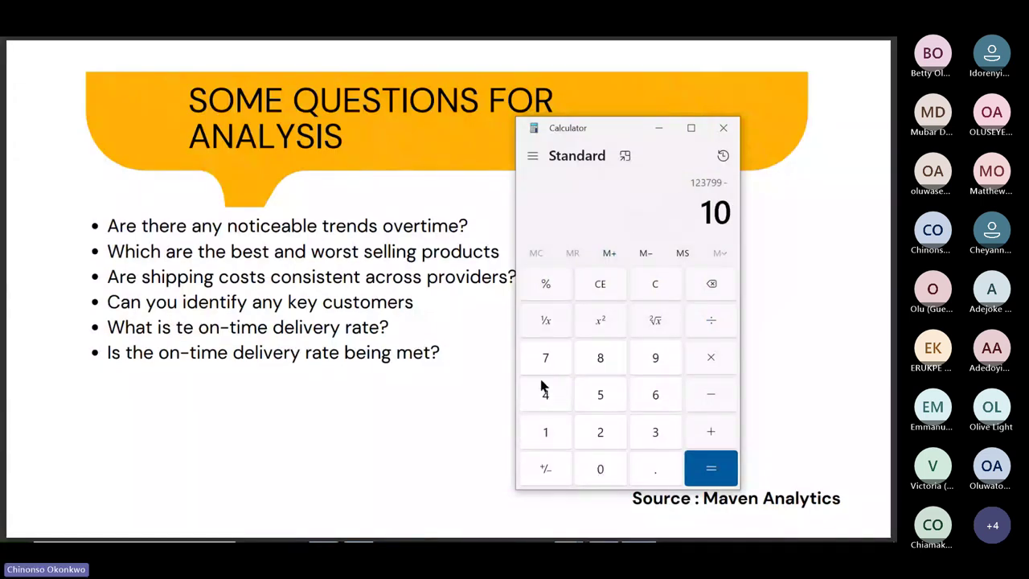
{"action": "left_click", "coordinate": [545, 384]}
{"action": "left_click", "coordinate": [614, 358]}
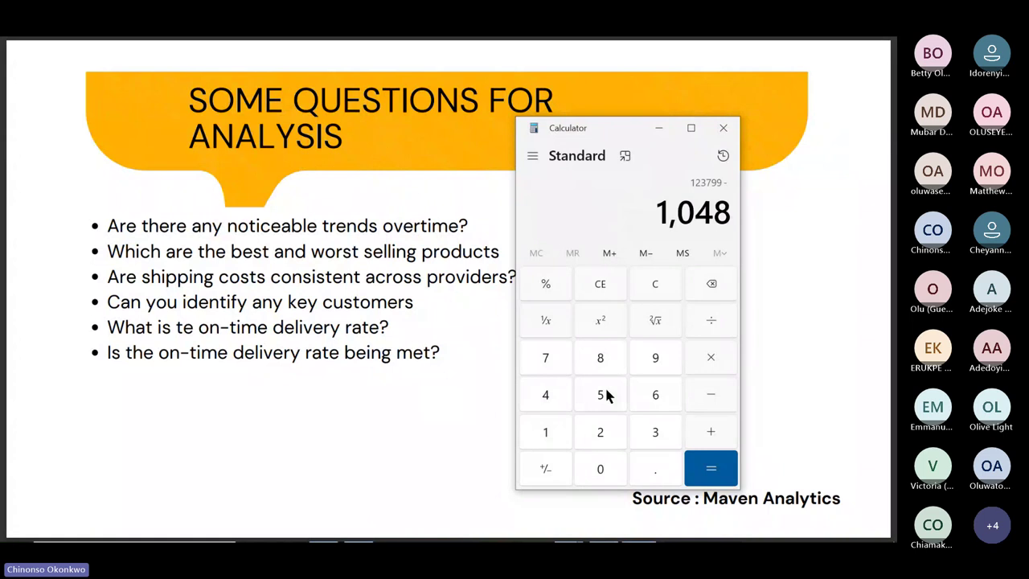
{"action": "left_click", "coordinate": [603, 394]}
{"action": "left_click", "coordinate": [545, 394]}
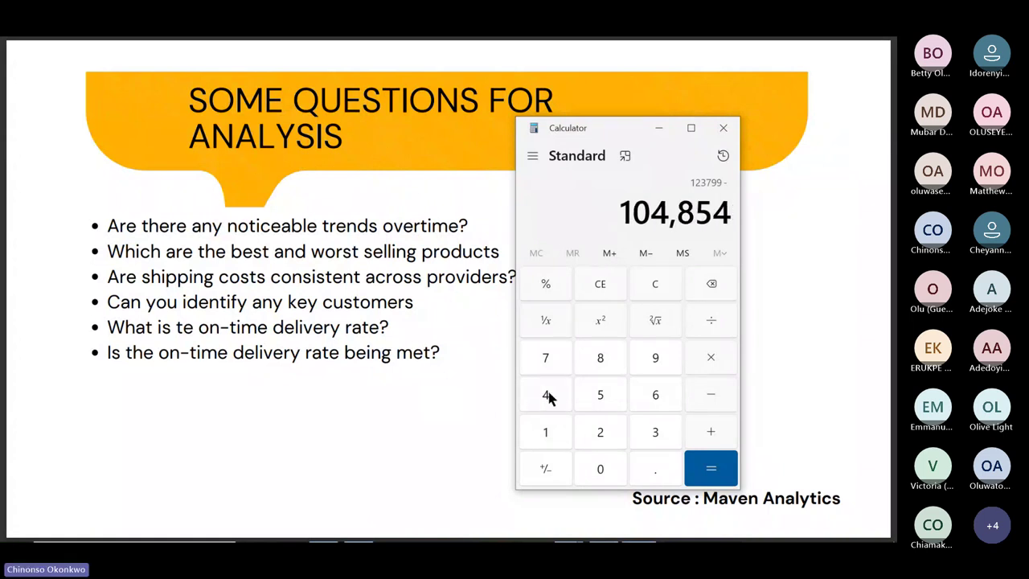
{"action": "left_click", "coordinate": [703, 471]}
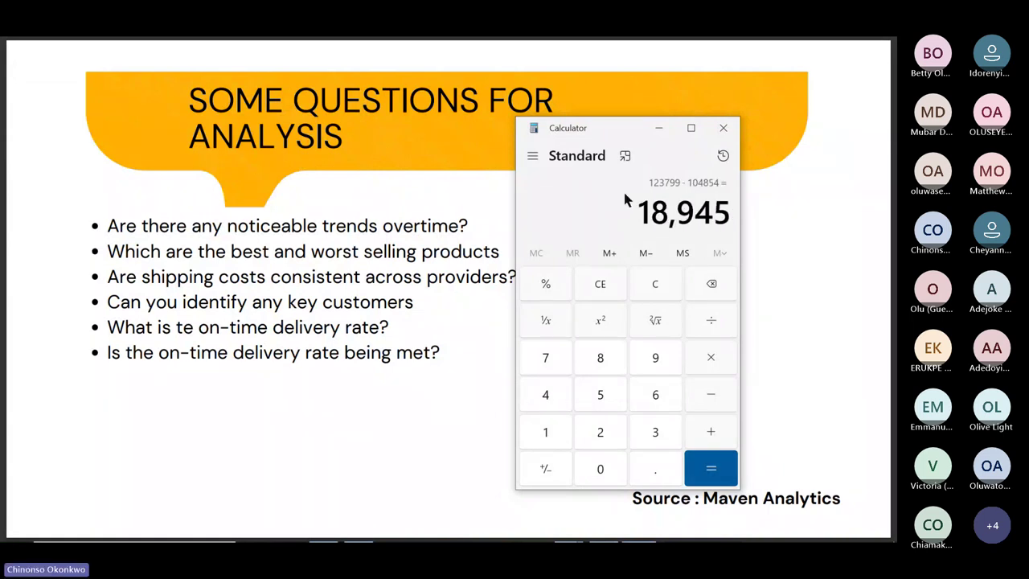
{"action": "left_click", "coordinate": [707, 464]}
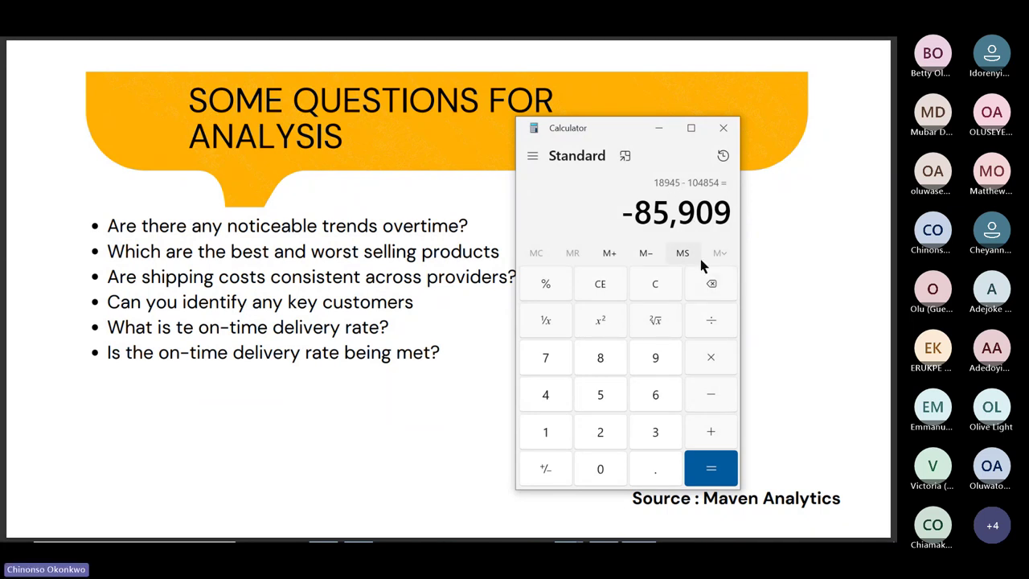
{"action": "left_click", "coordinate": [712, 284]}
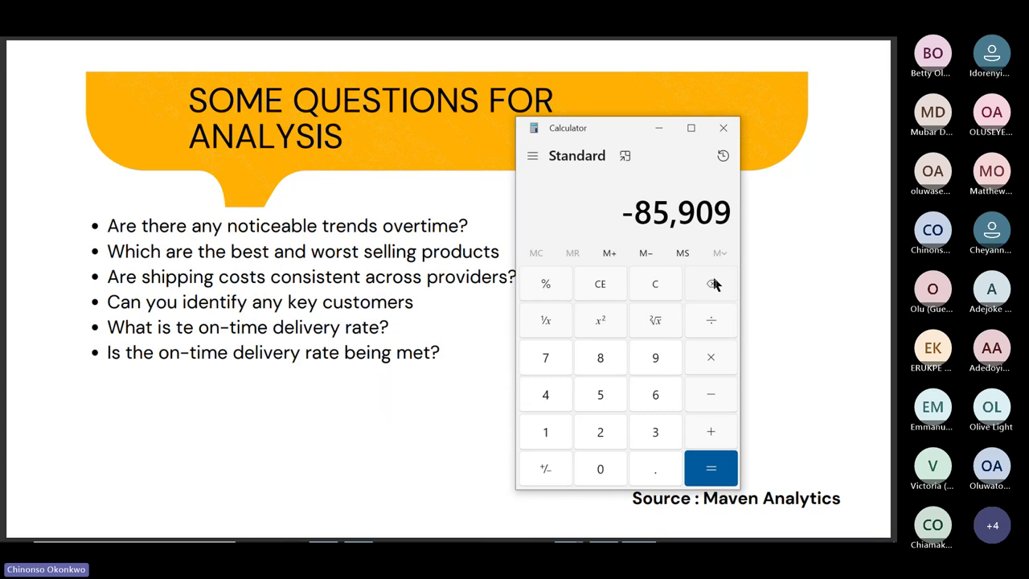
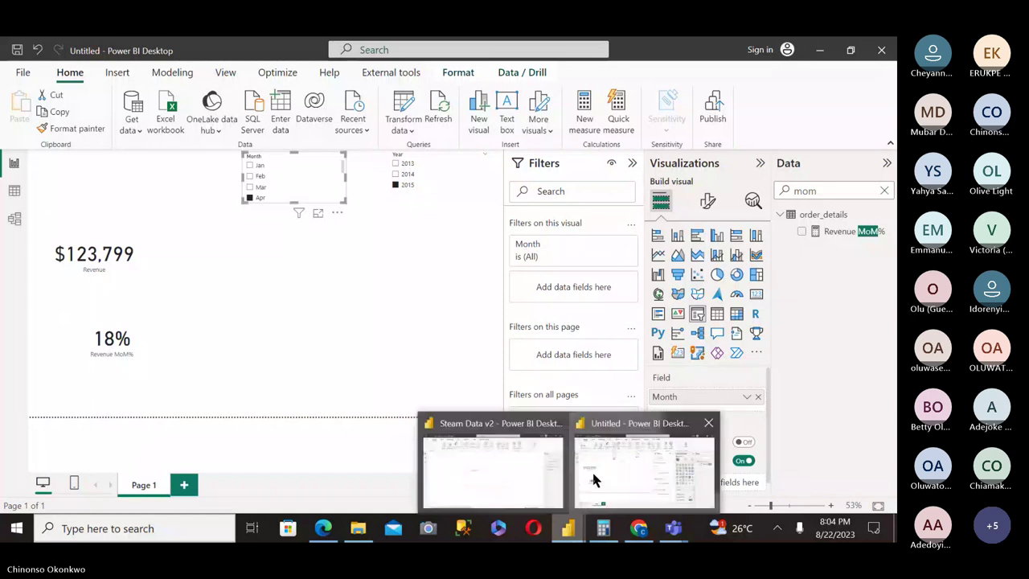
Switch to Calculator, clear the previous calculation, enter the April revenue, 123799, and start a subtraction from it.
{"action": "mouse_move", "coordinate": [602, 528]}
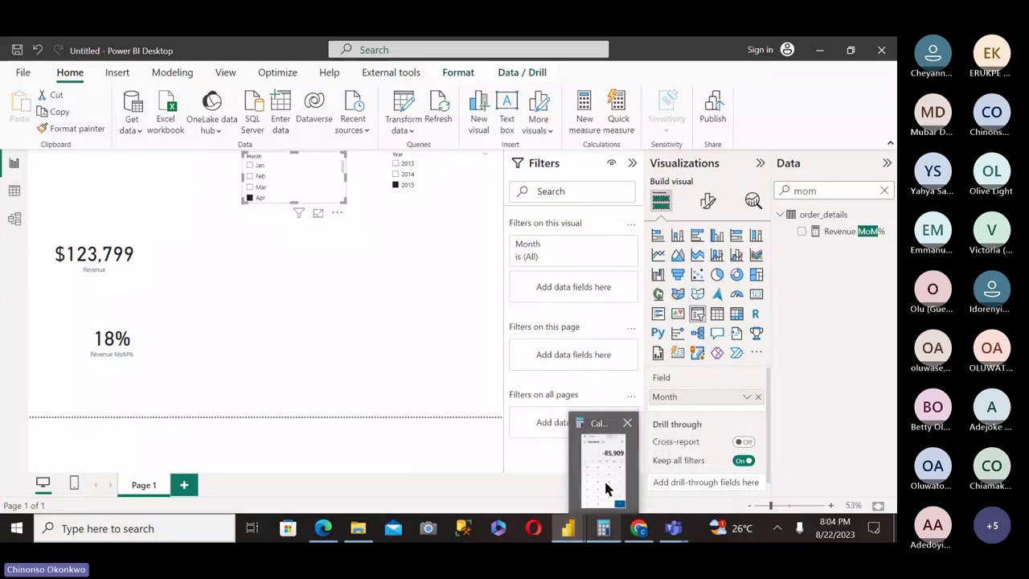
{"action": "mouse_move", "coordinate": [607, 481]}
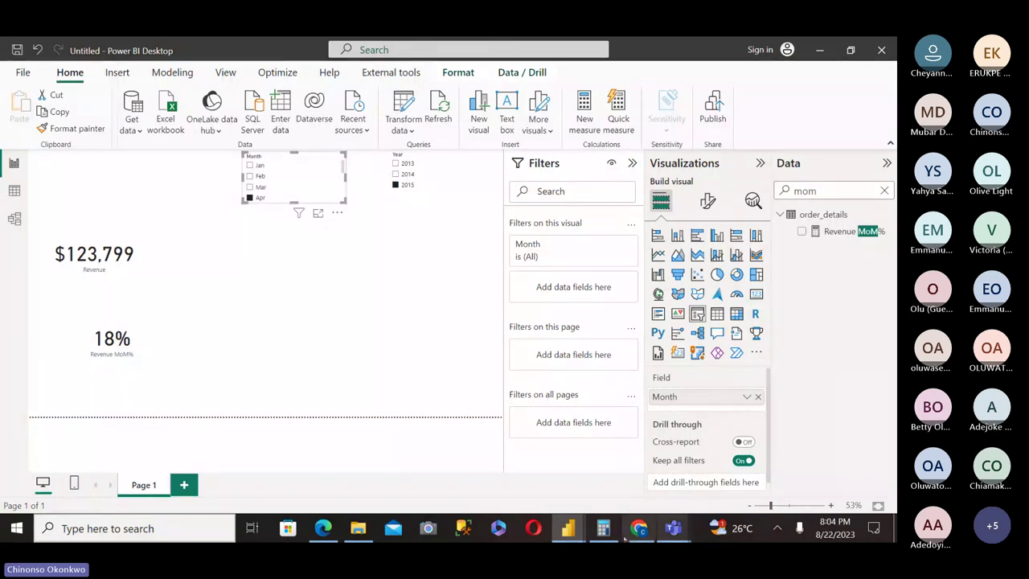
{"action": "left_click", "coordinate": [610, 462]}
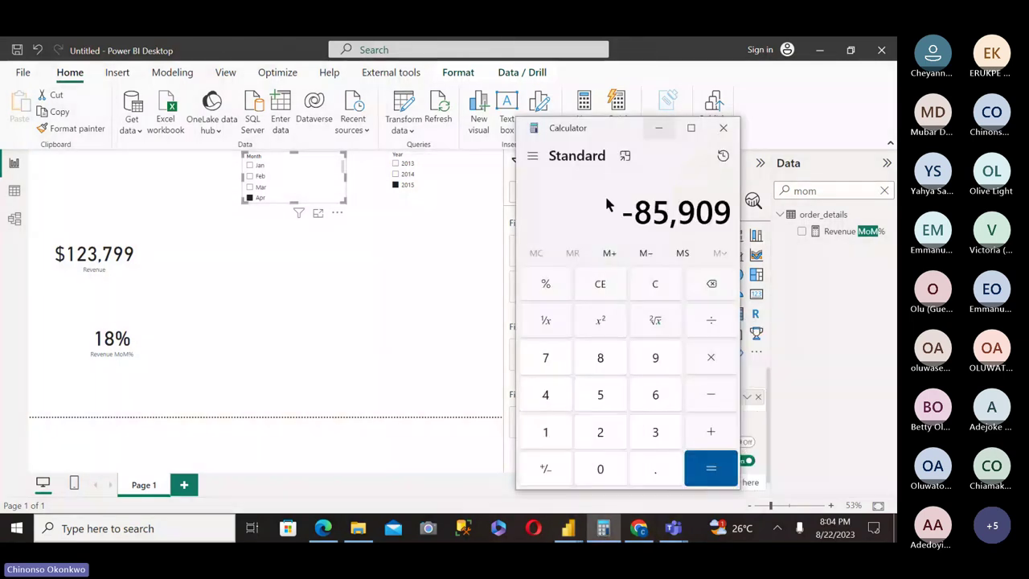
{"action": "left_click", "coordinate": [658, 285]}
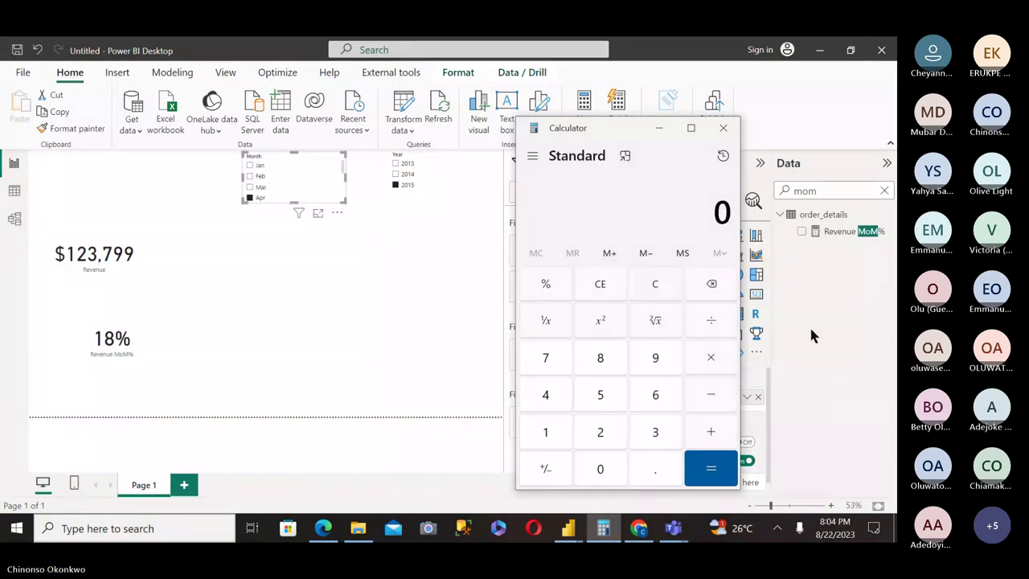
{"action": "left_click", "coordinate": [554, 434]}
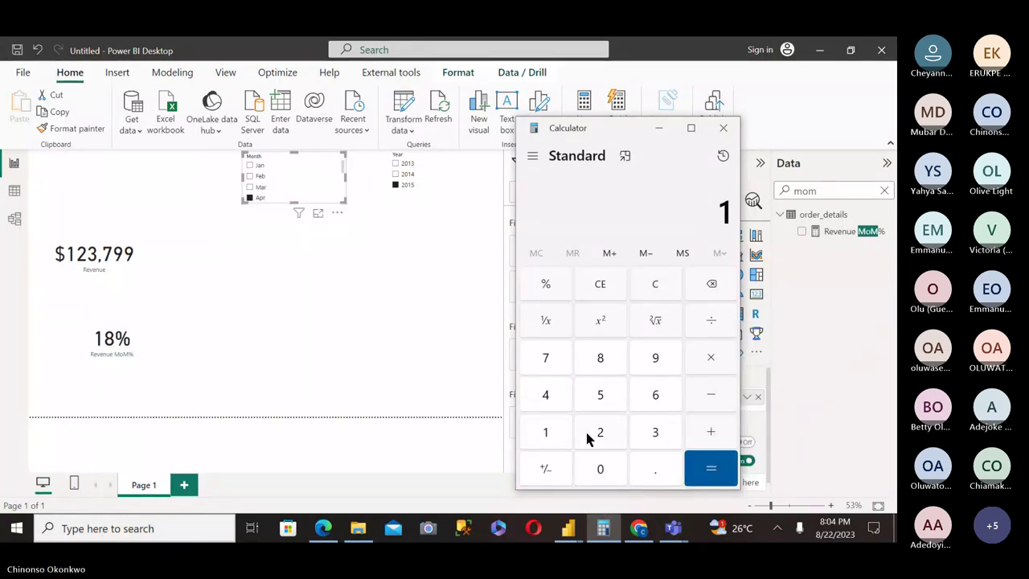
{"action": "left_click", "coordinate": [600, 433]}
{"action": "left_click", "coordinate": [649, 438]}
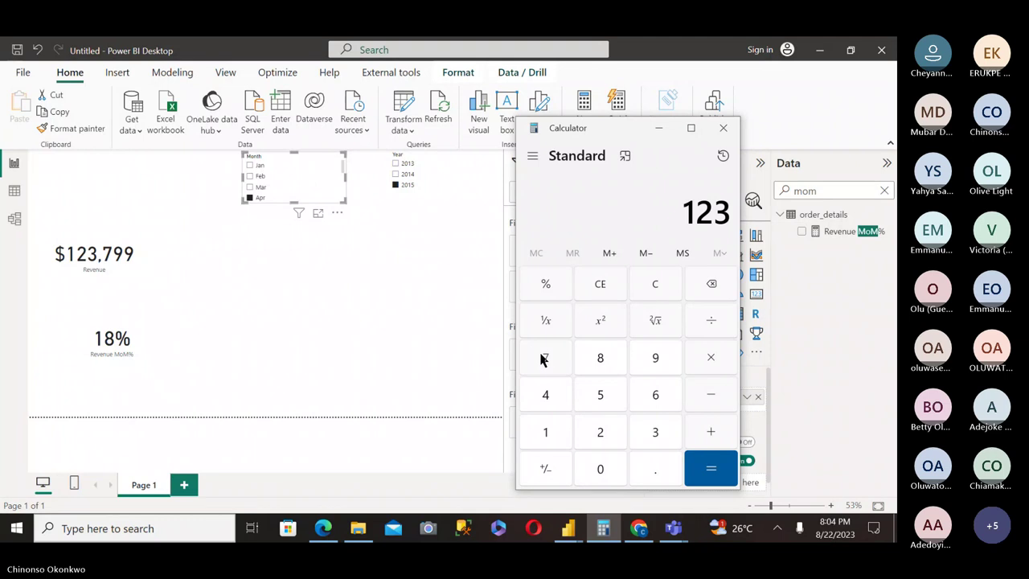
{"action": "left_click", "coordinate": [542, 358]}
{"action": "left_click", "coordinate": [665, 366]}
{"action": "left_click", "coordinate": [665, 360]}
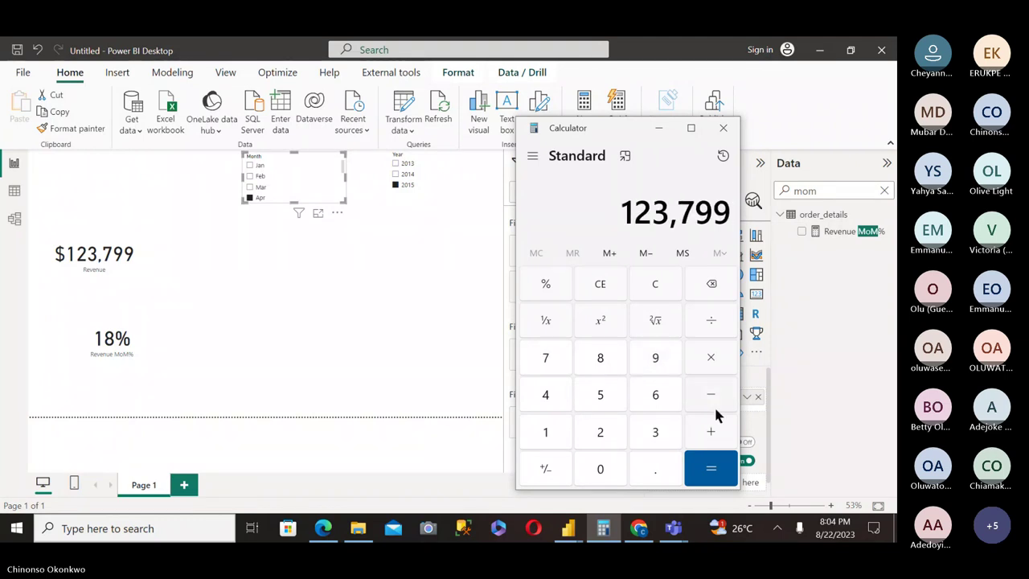
{"action": "left_click", "coordinate": [711, 395]}
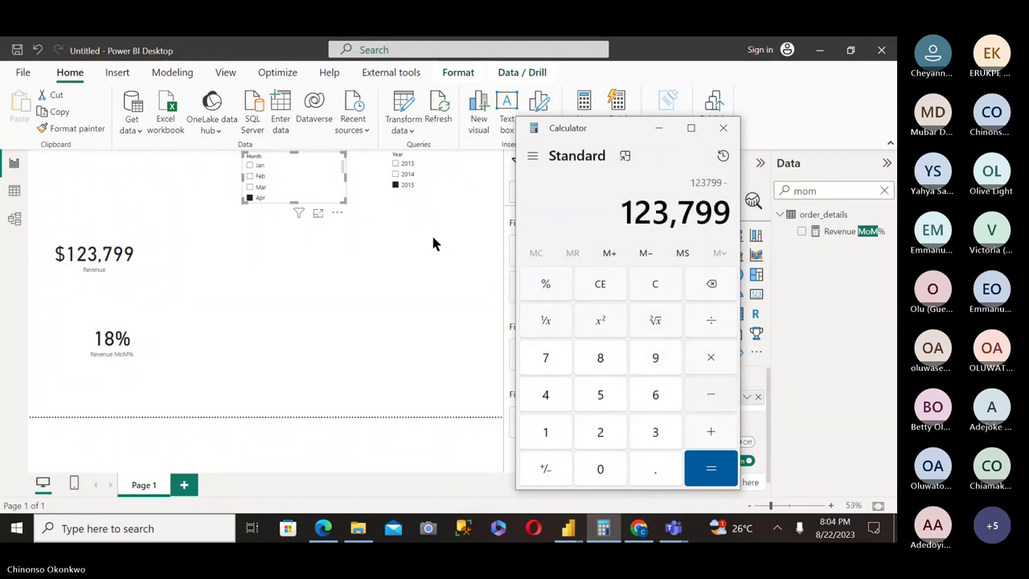
Filter the report to Mar with the Month slicer, then subtract the March revenue, 104854, in Calculator.
{"action": "left_click", "coordinate": [250, 190]}
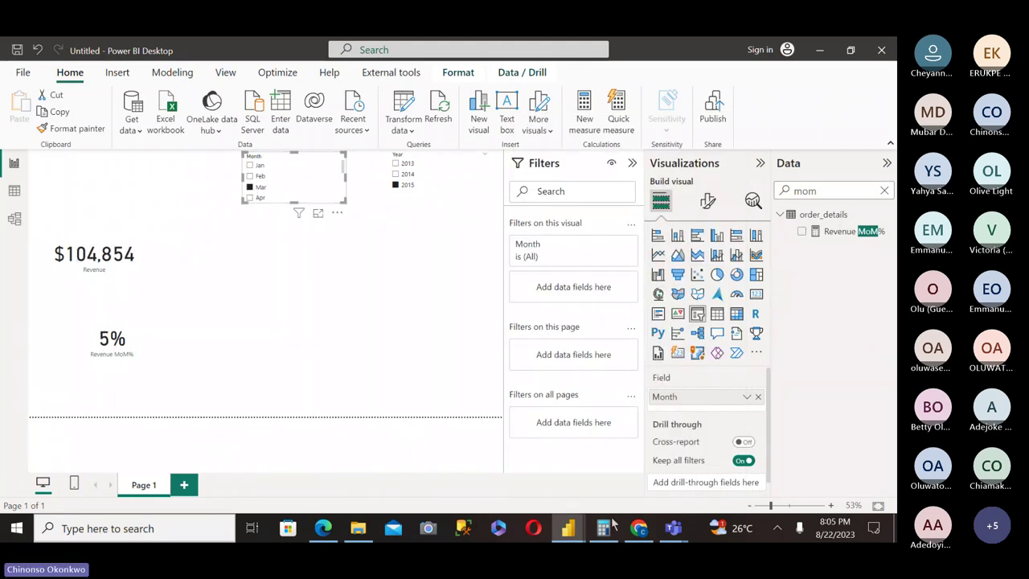
{"action": "mouse_move", "coordinate": [603, 527]}
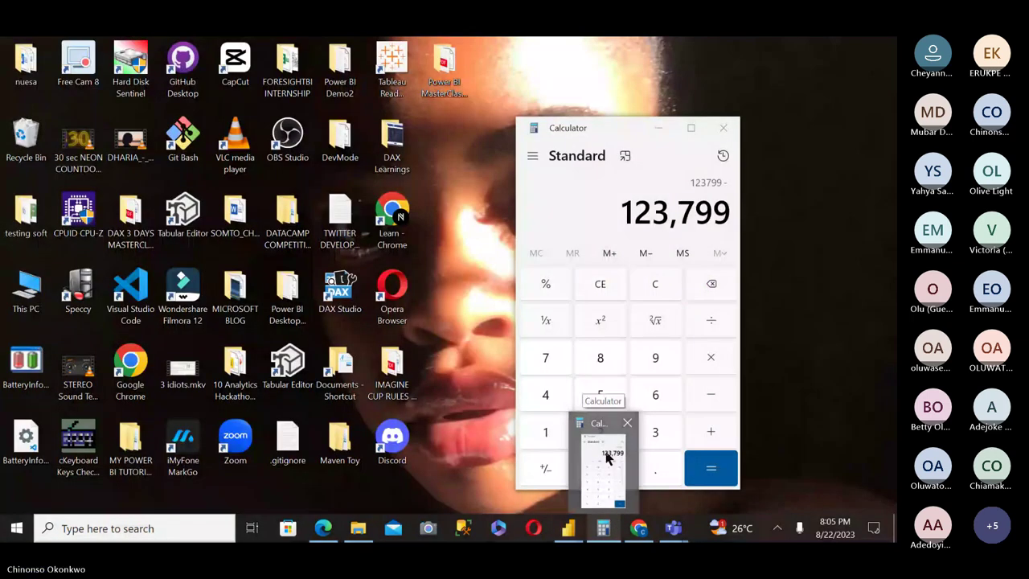
{"action": "left_click", "coordinate": [608, 458]}
{"action": "left_click", "coordinate": [546, 432]}
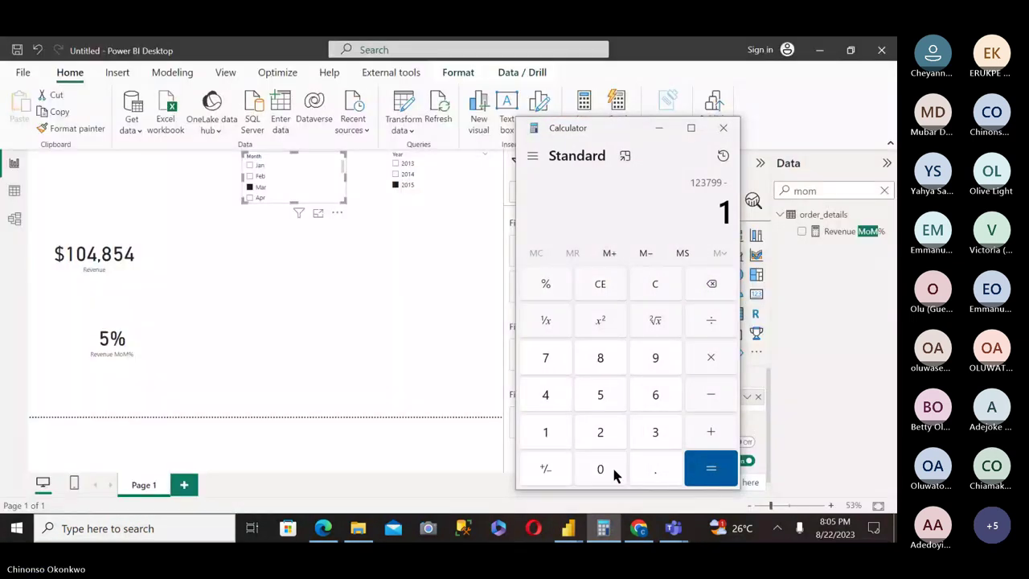
{"action": "left_click", "coordinate": [611, 464]}
{"action": "left_click", "coordinate": [547, 397]}
{"action": "left_click", "coordinate": [604, 356]}
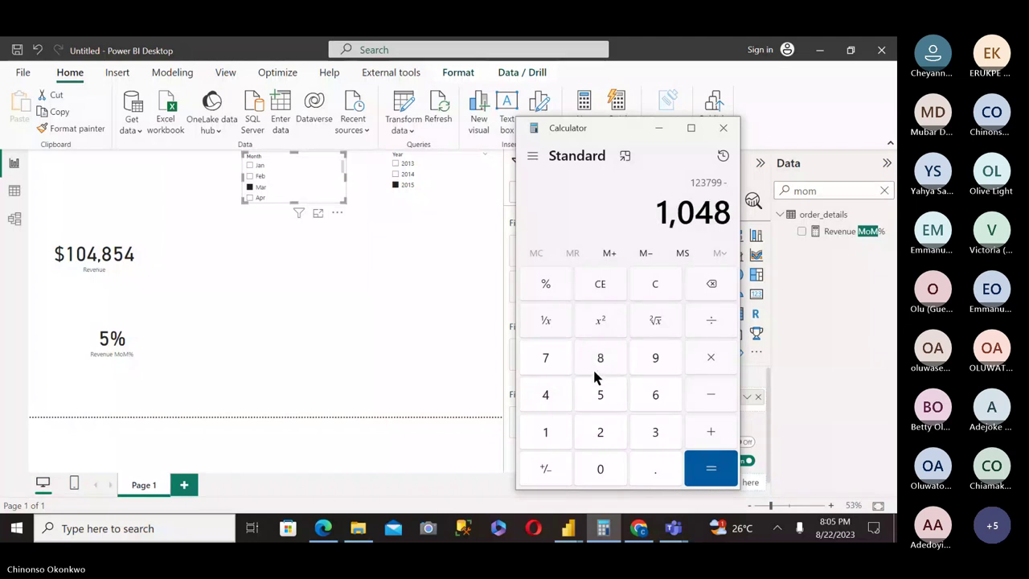
{"action": "left_click", "coordinate": [596, 392]}
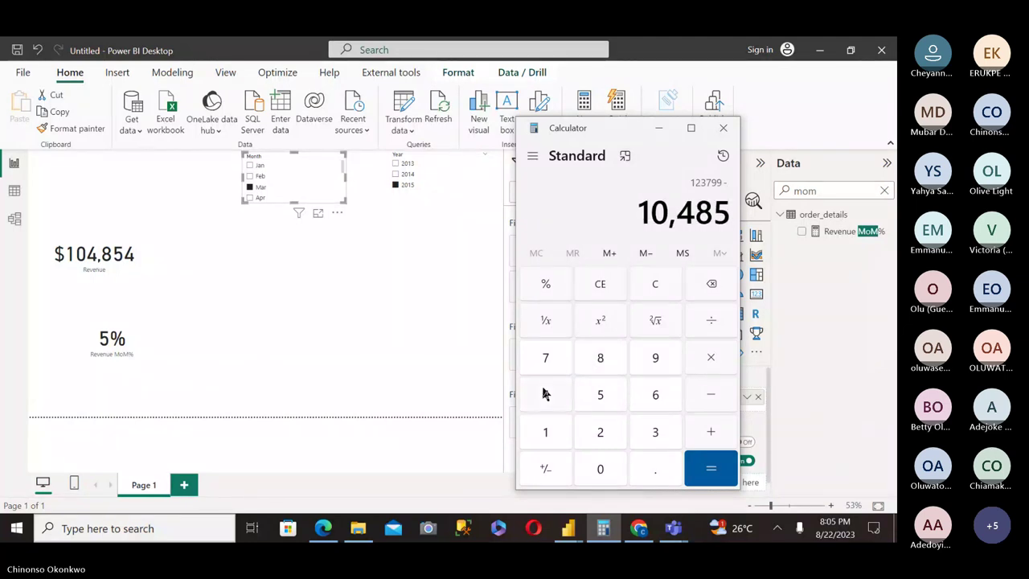
{"action": "left_click", "coordinate": [544, 393]}
{"action": "left_click", "coordinate": [705, 476]}
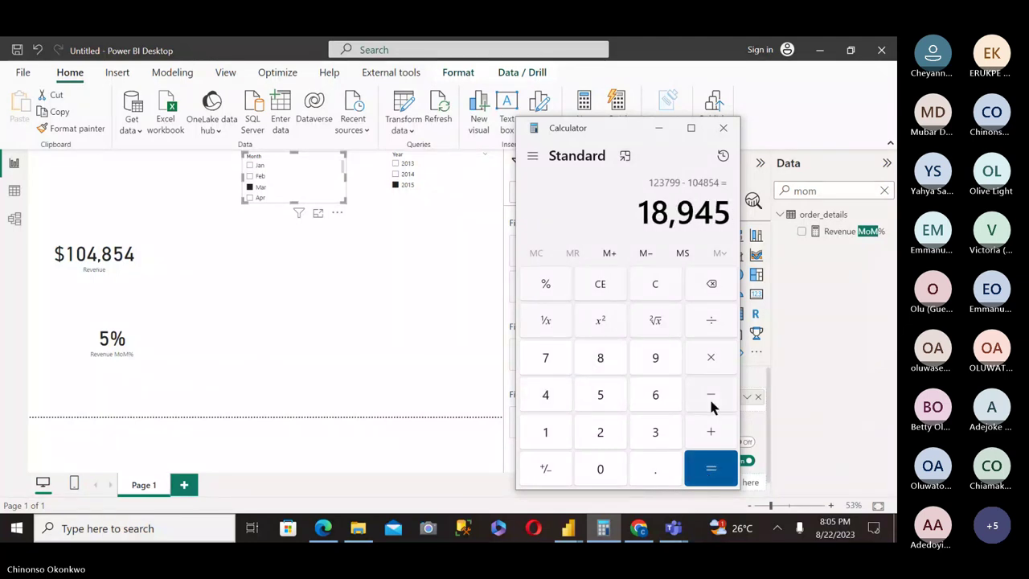
Divide the revenue difference by the March revenue, 104854, in Calculator.
{"action": "left_click", "coordinate": [711, 322]}
{"action": "left_click", "coordinate": [546, 431]}
{"action": "left_click", "coordinate": [594, 469]}
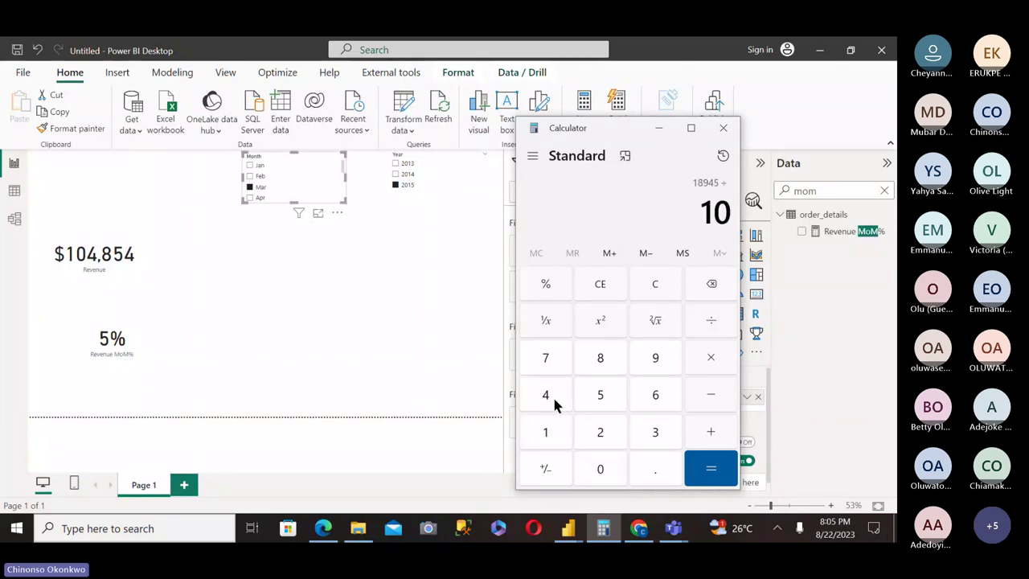
{"action": "left_click", "coordinate": [546, 396]}
{"action": "left_click", "coordinate": [603, 358]}
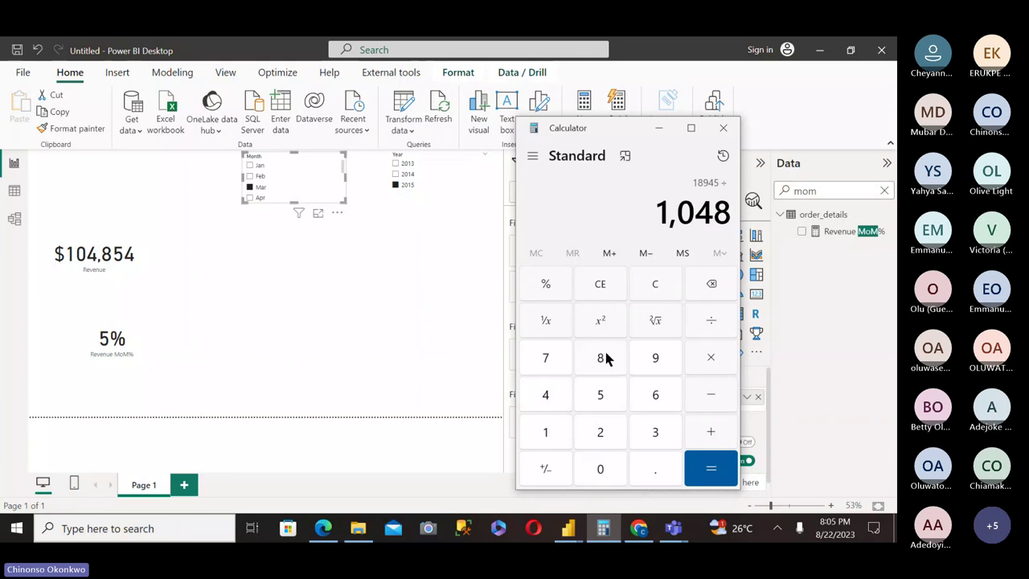
{"action": "left_click", "coordinate": [598, 397]}
{"action": "left_click", "coordinate": [546, 398]}
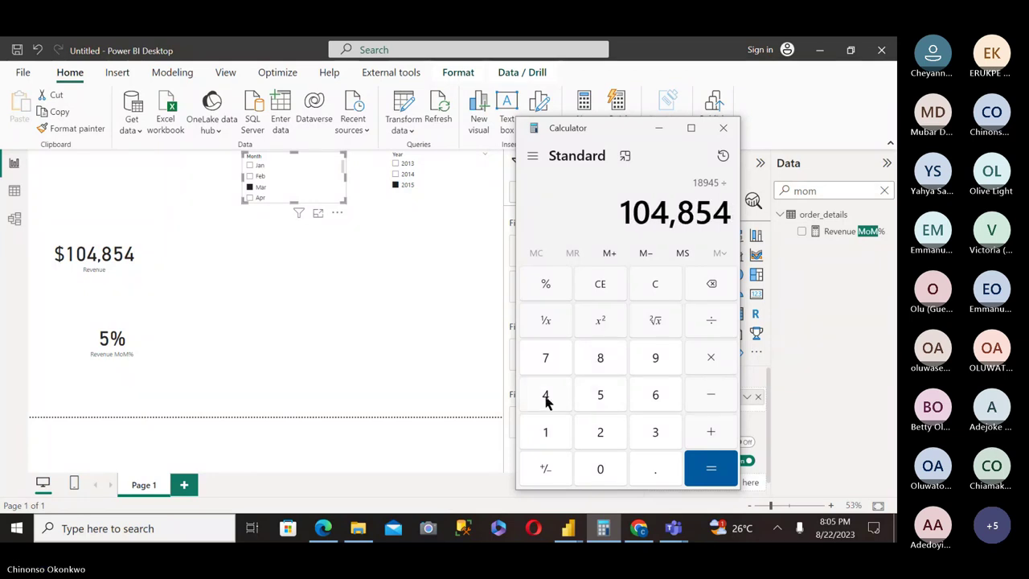
{"action": "left_click", "coordinate": [711, 471]}
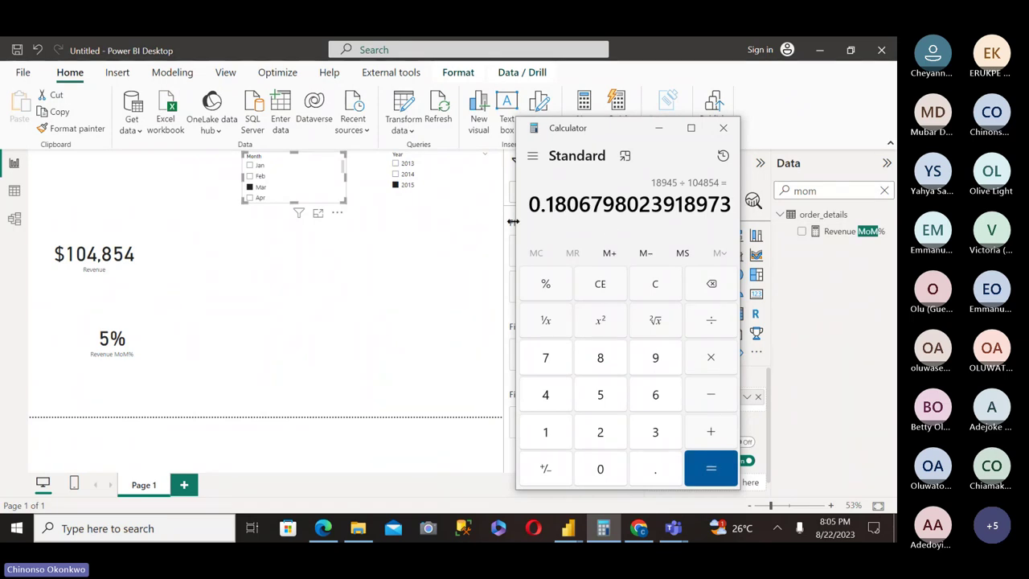
Compare the Revenue and Revenue MoM% cards for Apr and Mar using the Month slicer, leaving Apr selected.
{"action": "left_click", "coordinate": [249, 199]}
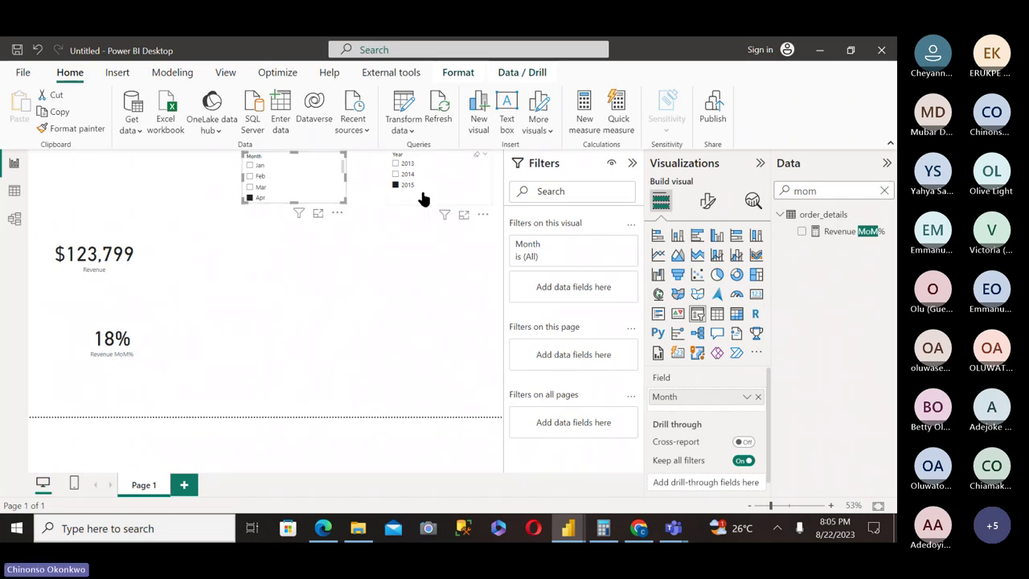
{"action": "left_click", "coordinate": [248, 190]}
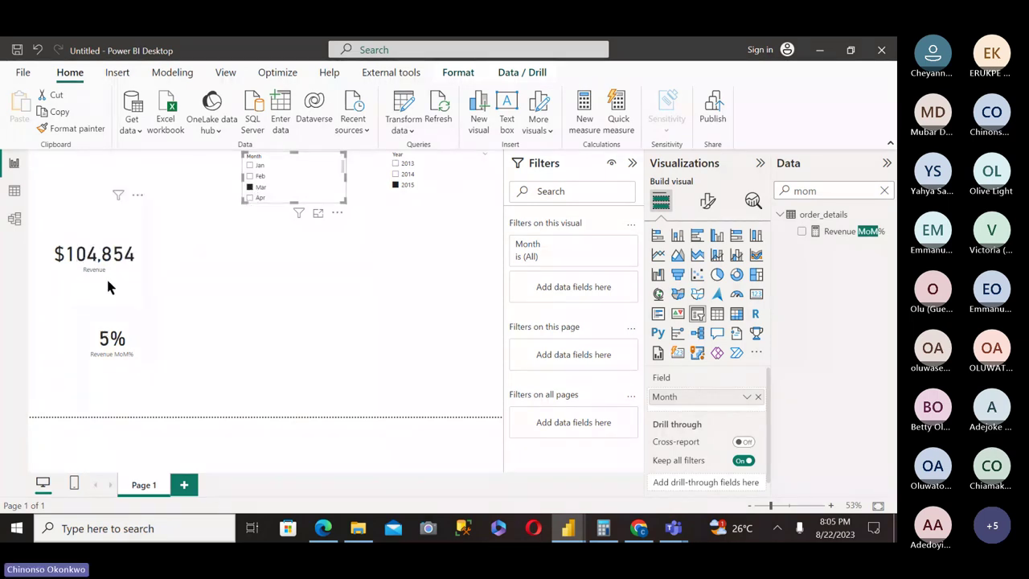
{"action": "left_click", "coordinate": [249, 197]}
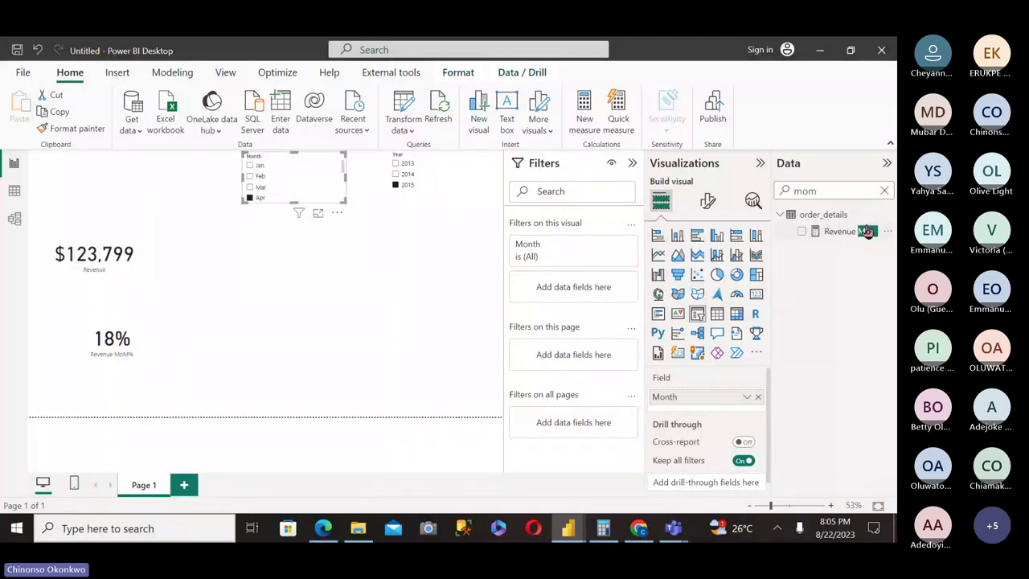
Review the Revenue MoM% measure's formula, then move the Revenue MoM% card beside the Revenue card.
{"action": "left_click", "coordinate": [864, 230]}
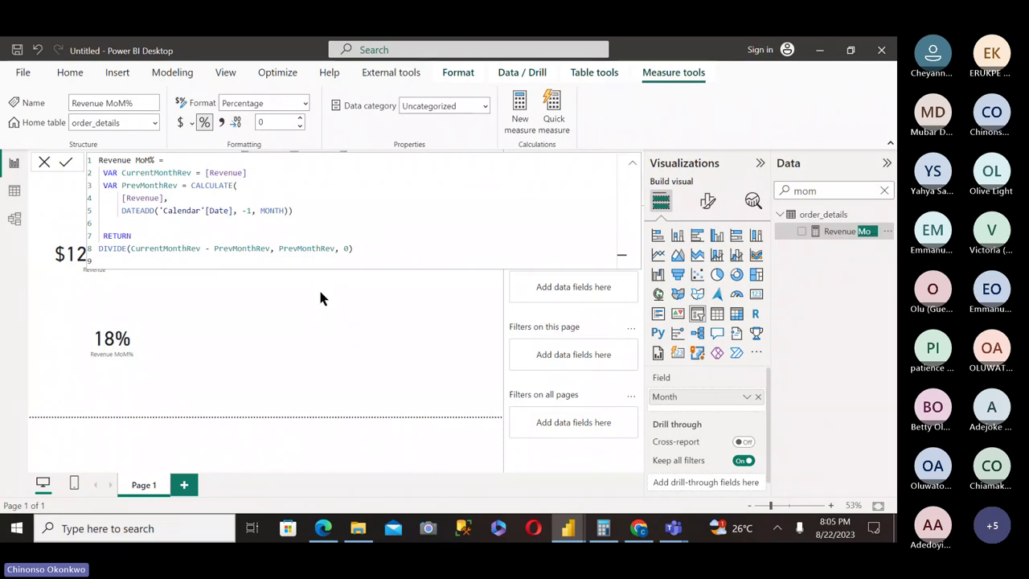
{"action": "left_click", "coordinate": [212, 300]}
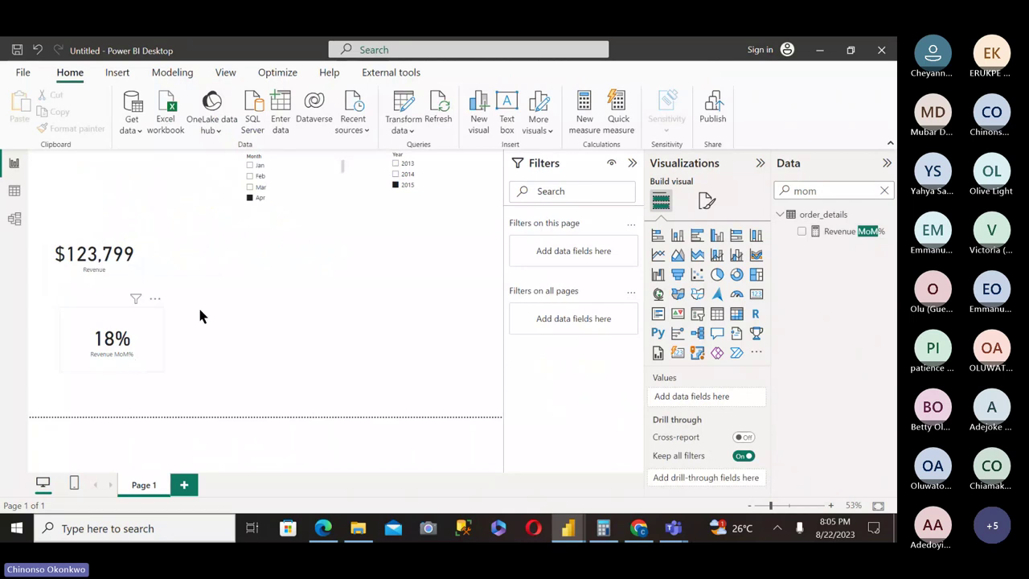
{"action": "left_click_drag", "start_coordinate": [144, 348], "coordinate": [252, 306]}
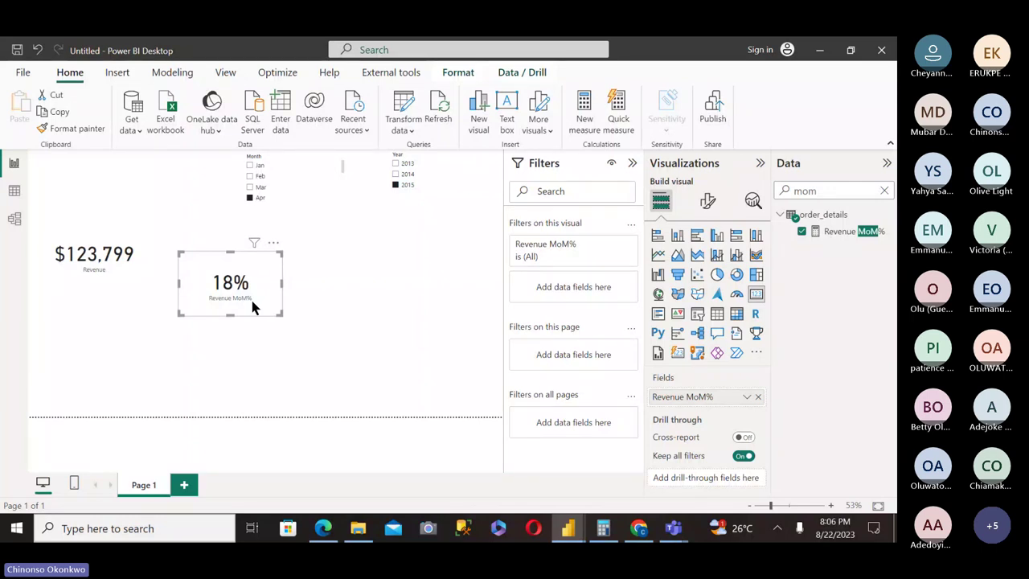
Copy the full Revenue MoM% formula and paste it into a new measure in order_details, replacing the default text.
{"action": "left_click", "coordinate": [839, 231]}
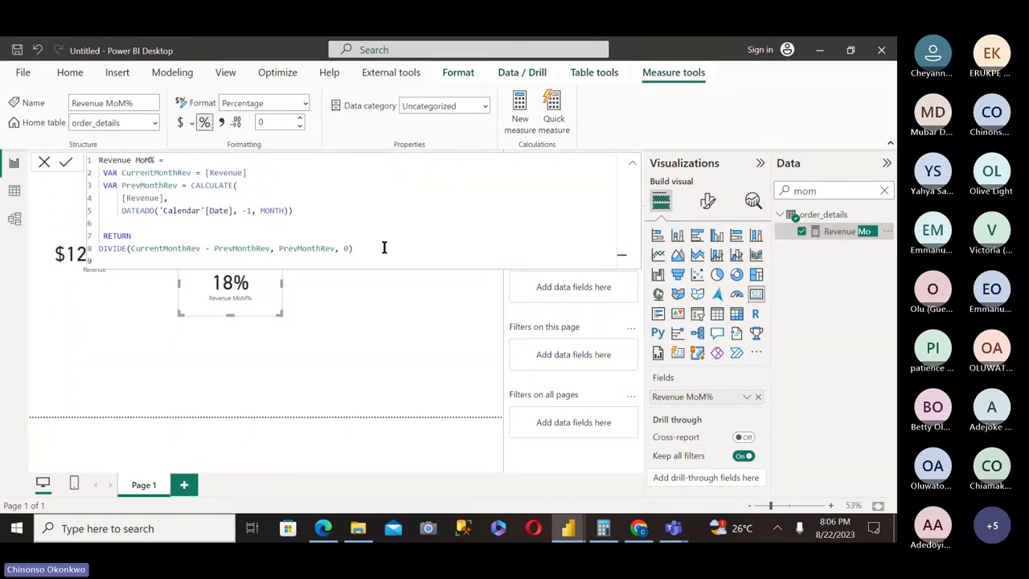
{"action": "left_click_drag", "start_coordinate": [351, 248], "coordinate": [99, 161]}
{"action": "key", "text": "ctrl+c"}
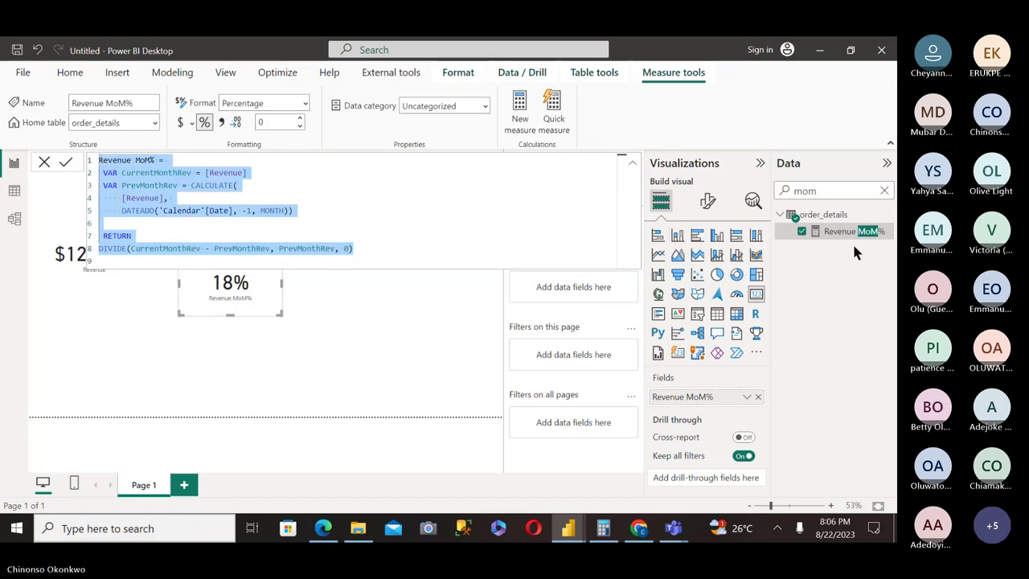
{"action": "right_click", "coordinate": [827, 223]}
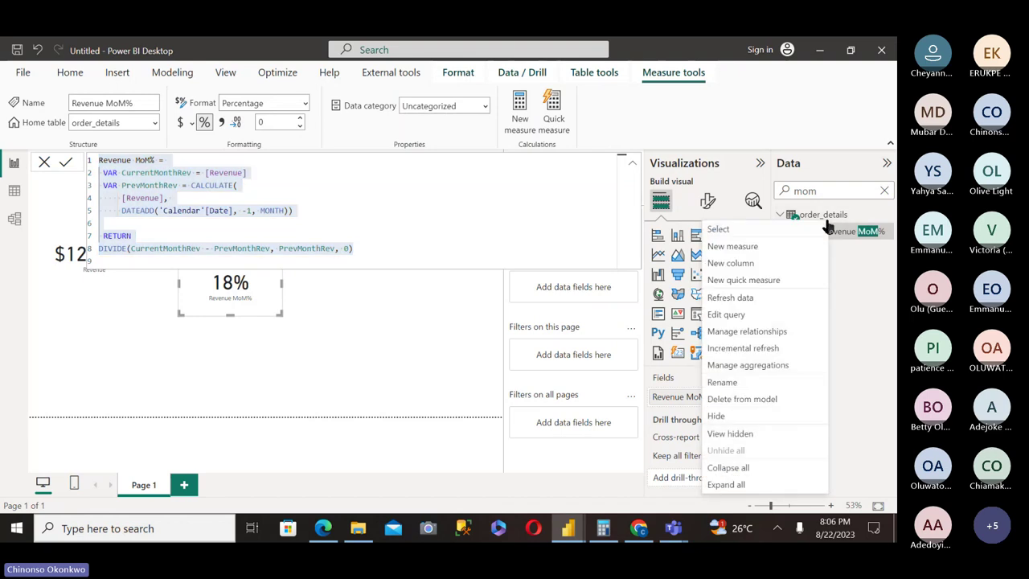
{"action": "left_click", "coordinate": [758, 254]}
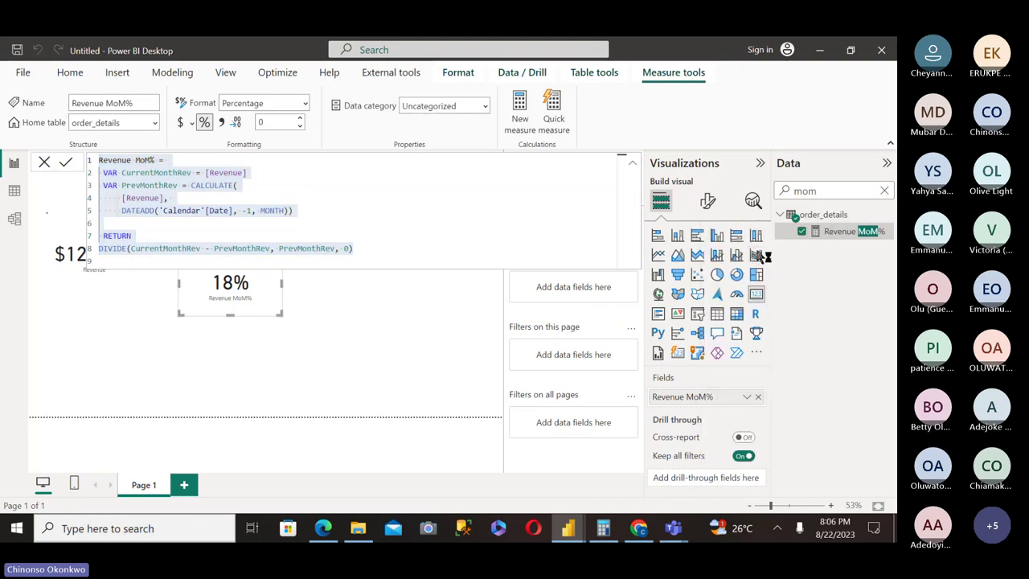
{"action": "left_click", "coordinate": [758, 256]}
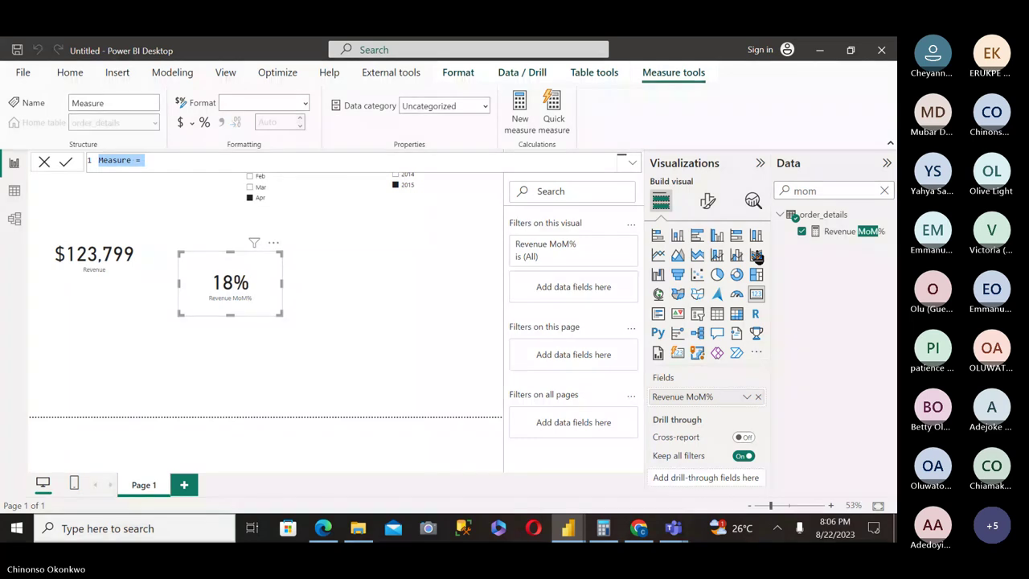
{"action": "key", "text": "BackSpace"}
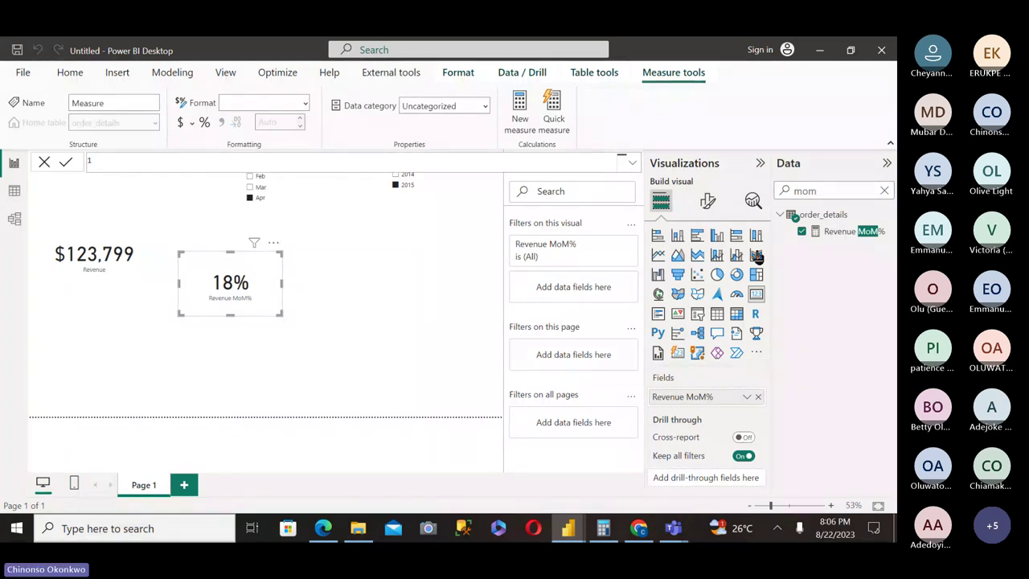
{"action": "key", "text": "ctrl+v"}
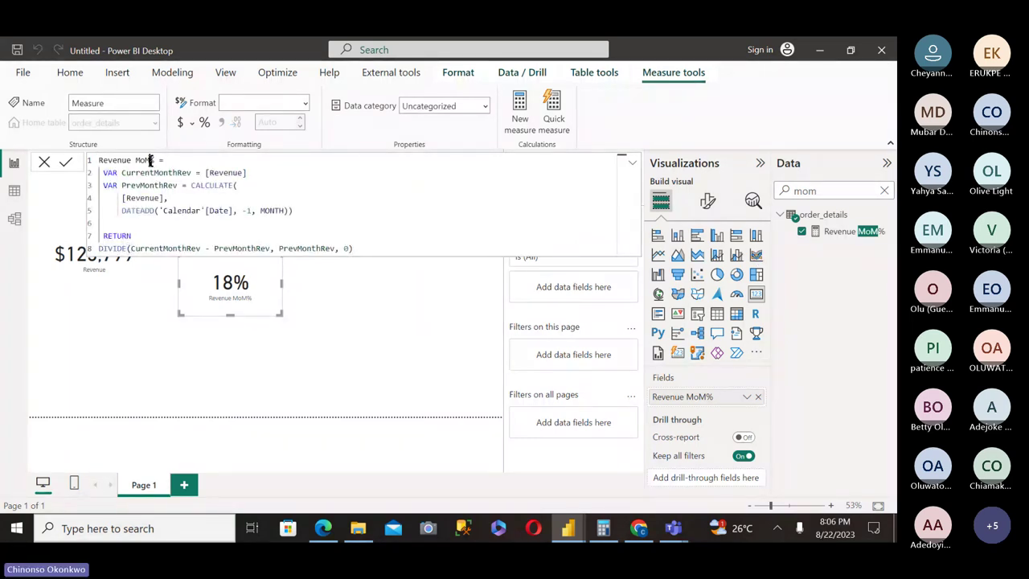
Change the new measure's name in the formula to Revenue oYY% and its first variable to CurrentYearRev.
{"action": "left_click_drag", "start_coordinate": [154, 160], "coordinate": [135, 159]}
{"action": "key", "text": "BackSpace"}
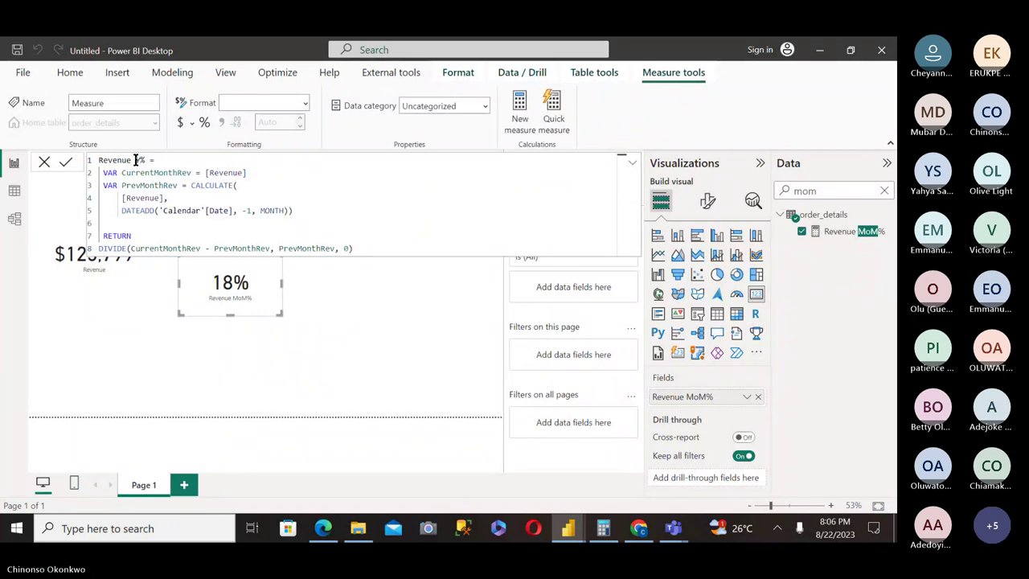
{"action": "type", "text": "oYY"}
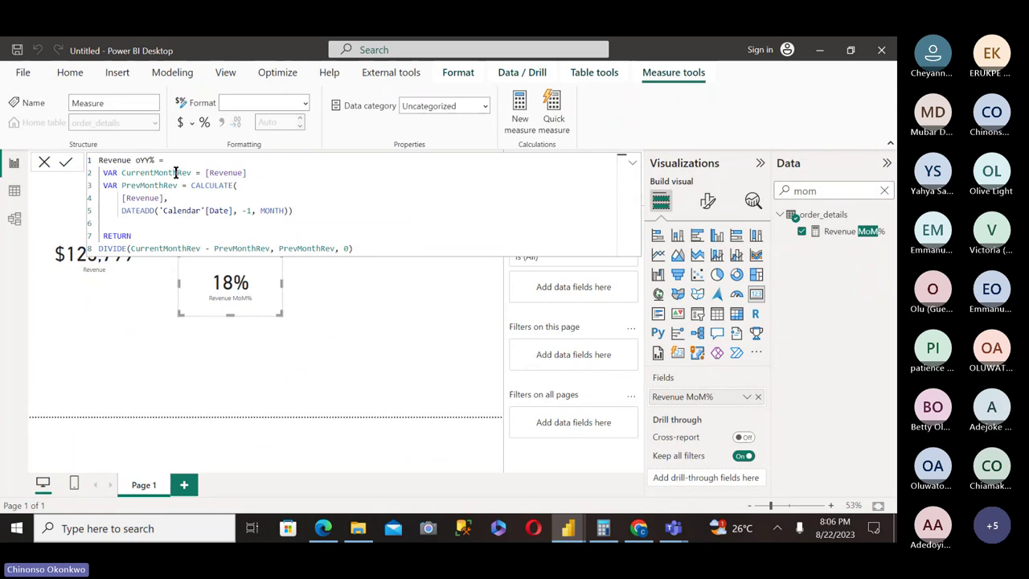
{"action": "left_click_drag", "start_coordinate": [178, 173], "coordinate": [155, 173]}
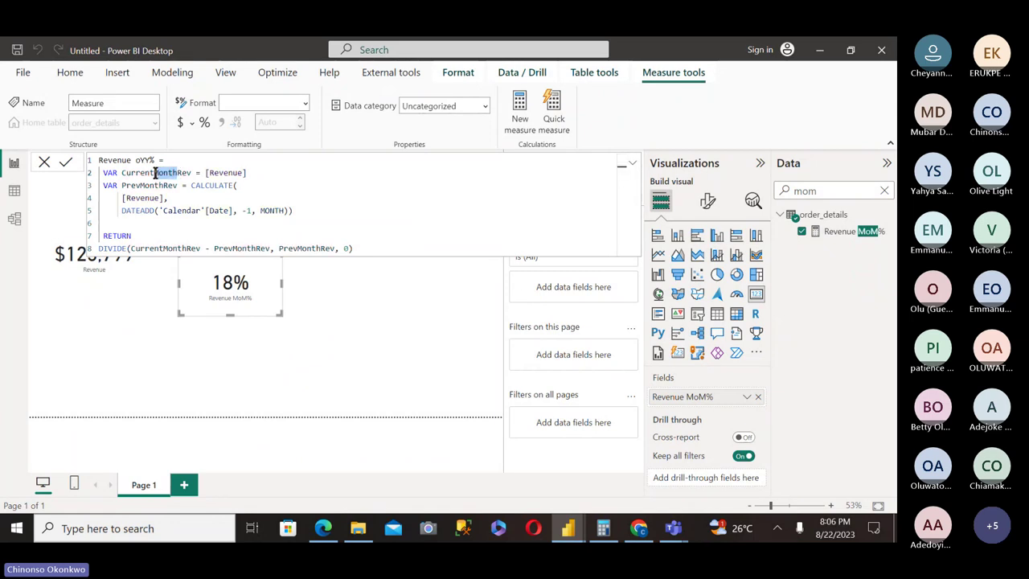
{"action": "type", "text": "Year"}
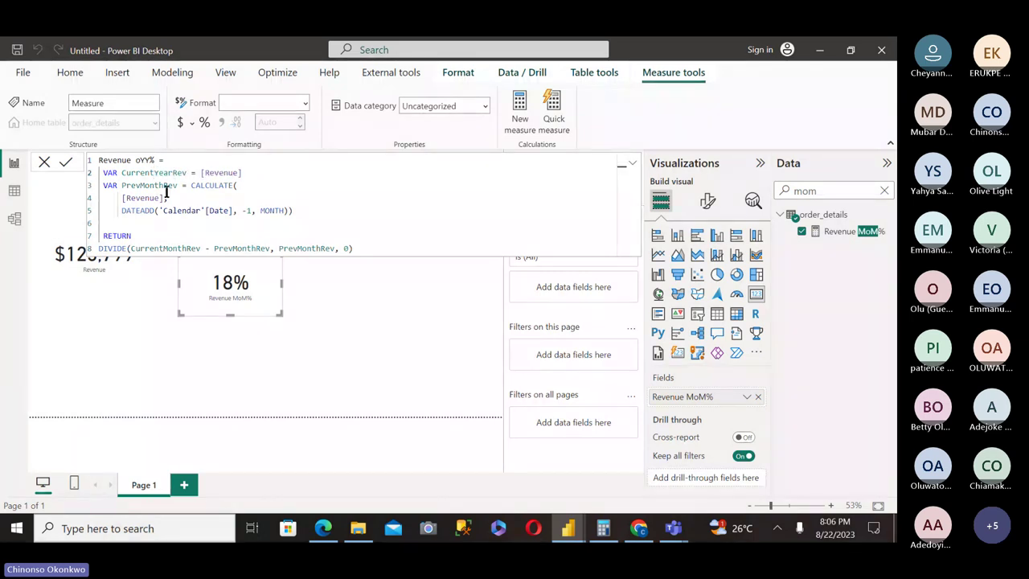
Rename the formula's second variable to PrevYearRev and change its DATEADD interval to YEAR.
{"action": "left_click_drag", "start_coordinate": [164, 186], "coordinate": [146, 184]}
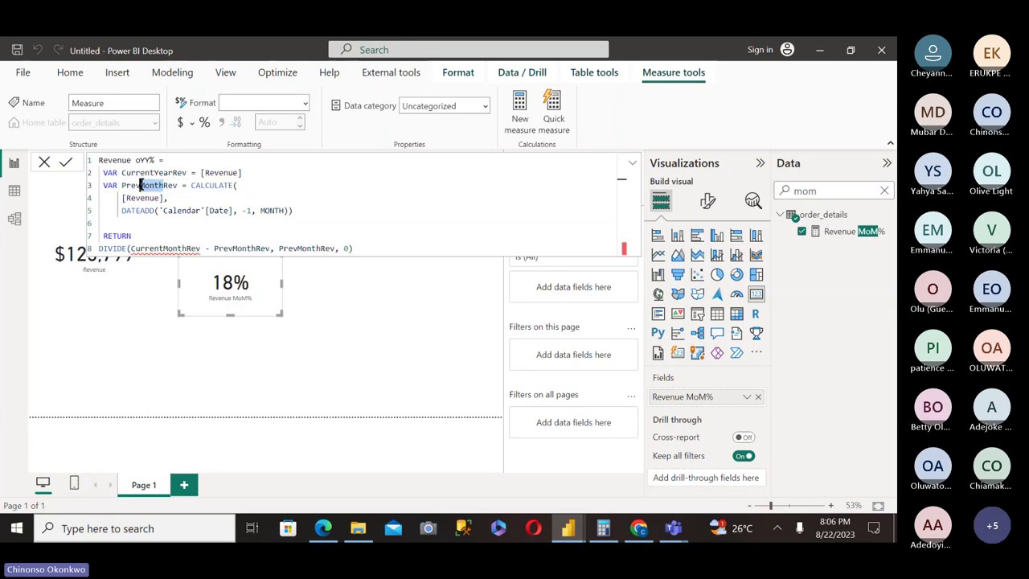
{"action": "type", "text": "Yearr"}
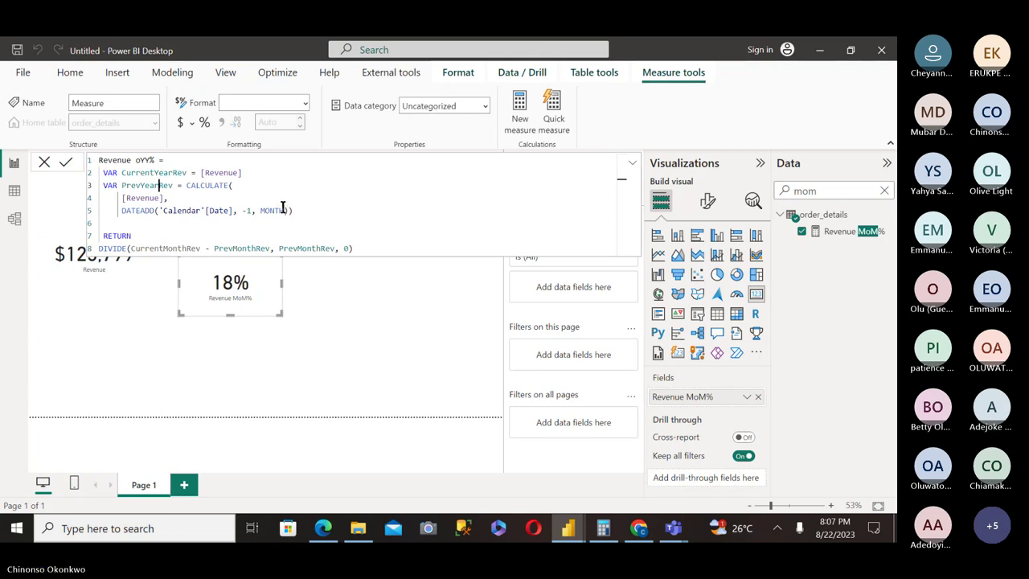
{"action": "double_click", "coordinate": [264, 209]}
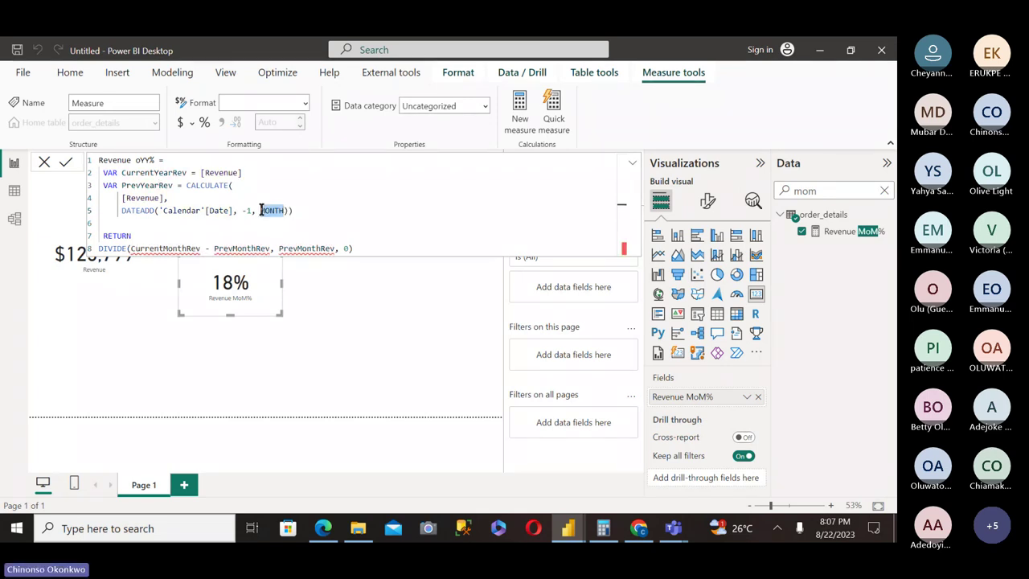
{"action": "type", "text": "YEAR)"}
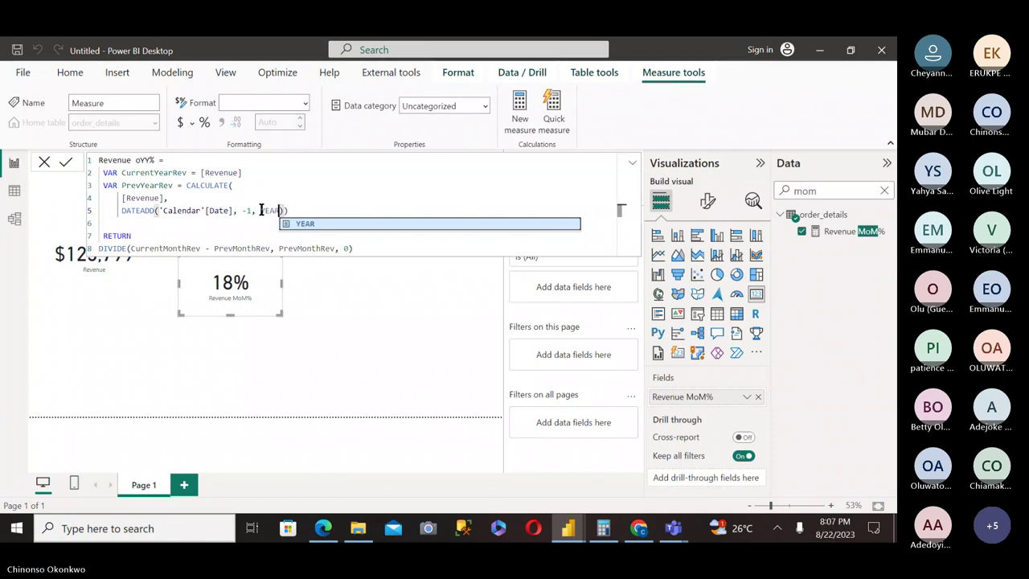
Update the variable references in the RETURN expression so it reads DIVIDE(CurrentYearRev - PrevYearRev, PrevYearRev, 0).
{"action": "left_click_drag", "start_coordinate": [187, 248], "coordinate": [163, 249]}
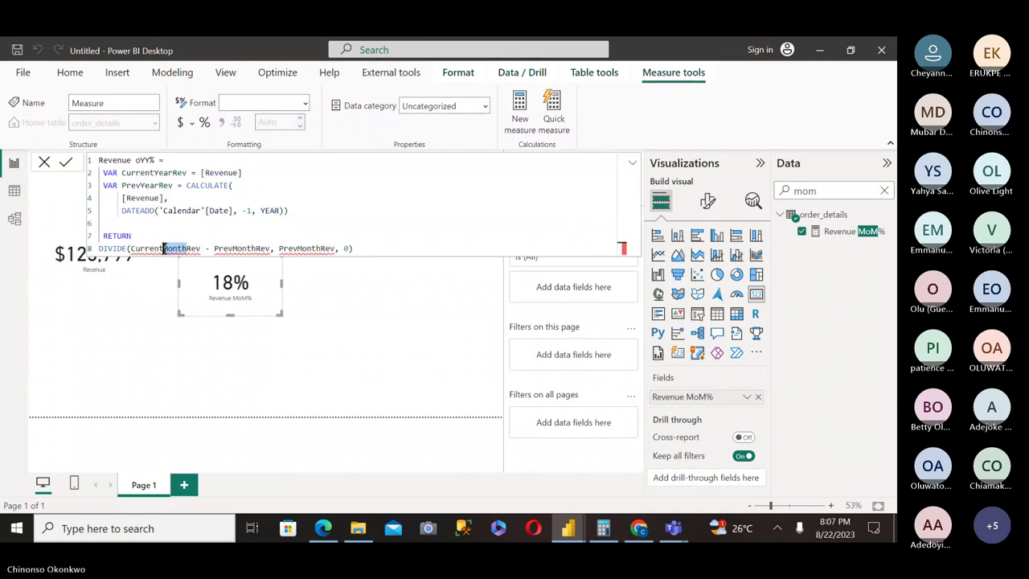
{"action": "type", "text": "Year"}
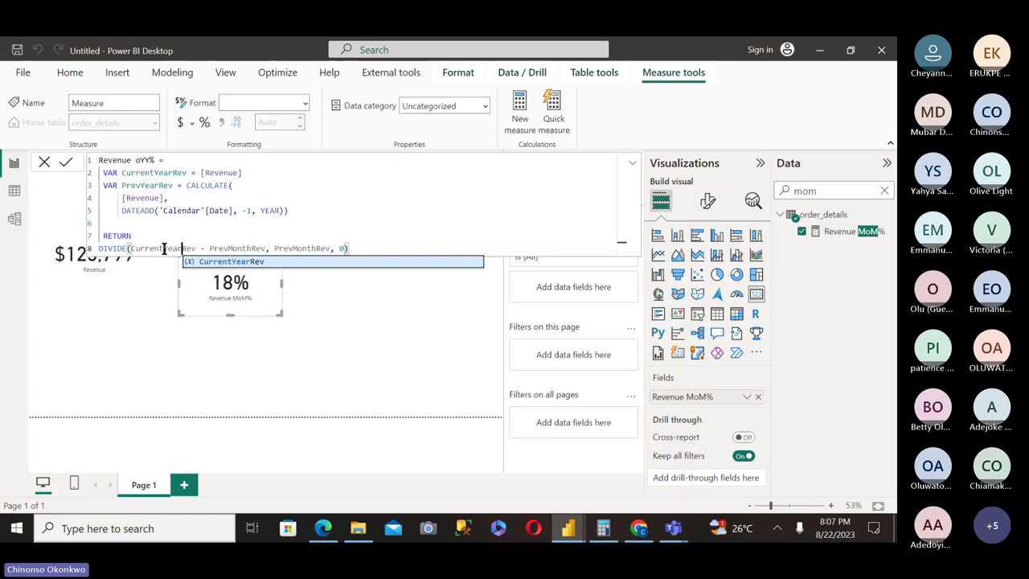
{"action": "left_click", "coordinate": [250, 248]}
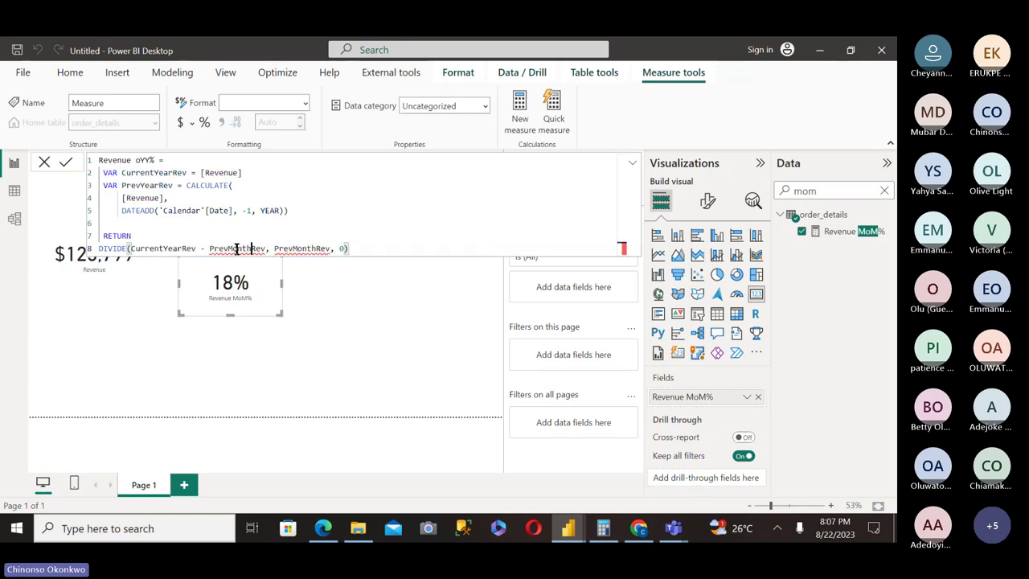
{"action": "key", "text": "BackSpace"}
{"action": "key", "text": "BackSpace"}
{"action": "key", "text": "BackSpace"}
{"action": "key", "text": "BackSpace"}
{"action": "key", "text": "BackSpace"}
{"action": "type", "text": "Yaer"}
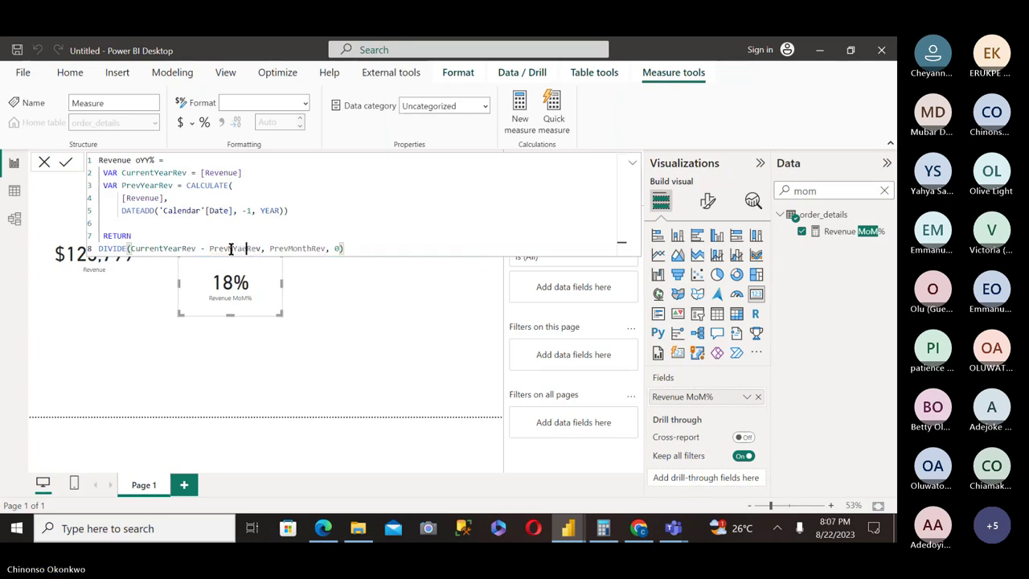
{"action": "key", "text": "BackSpace"}
{"action": "key", "text": "BackSpace"}
{"action": "type", "text": "r"}
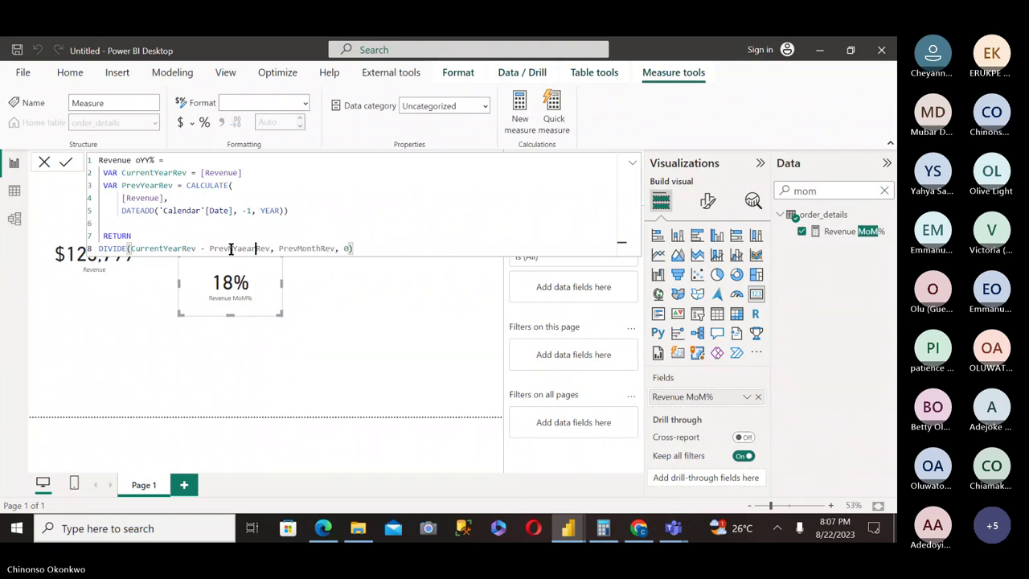
{"action": "key", "text": "Left"}
{"action": "key", "text": "Left"}
{"action": "type", "text": "e"}
{"action": "key", "text": "BackSpace"}
{"action": "key", "text": "BackSpace"}
{"action": "type", "text": "M"}
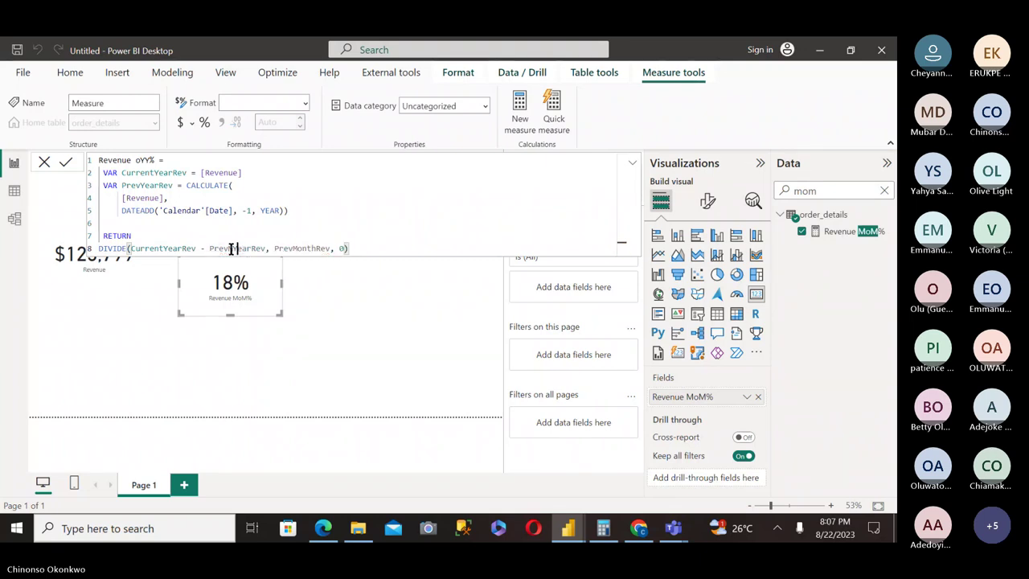
{"action": "left_click_drag", "start_coordinate": [317, 249], "coordinate": [294, 249]}
{"action": "type", "text": "Year"}
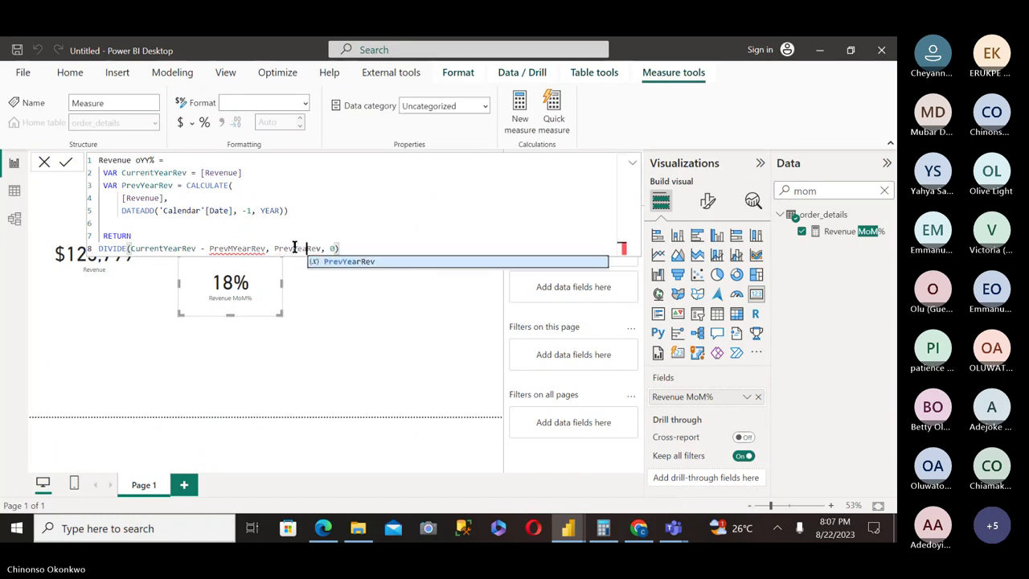
{"action": "type", "text": "r"}
{"action": "left_click", "coordinate": [243, 224]}
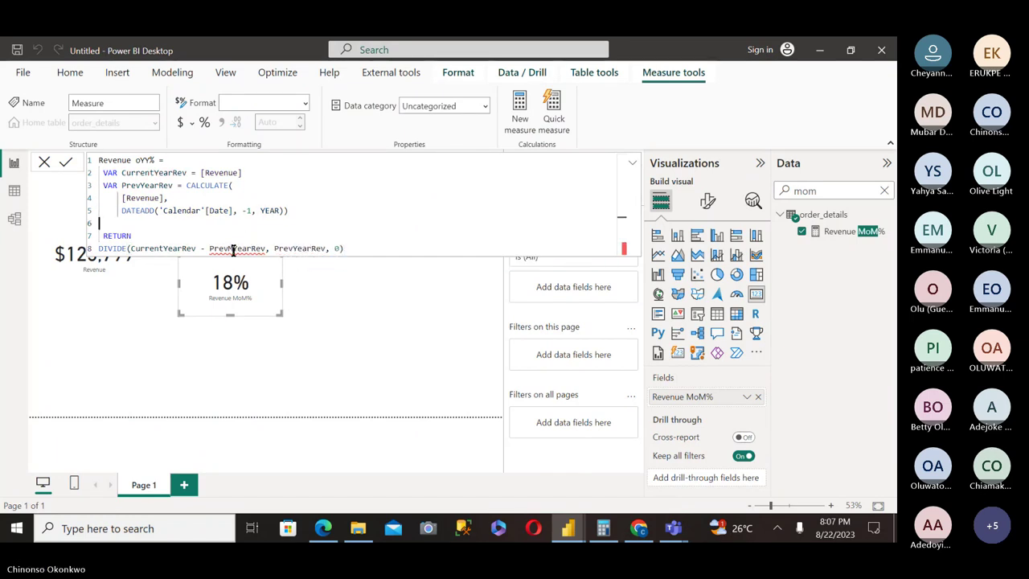
{"action": "left_click", "coordinate": [233, 248]}
{"action": "key", "text": "BackSpace"}
{"action": "left_click", "coordinate": [419, 217]}
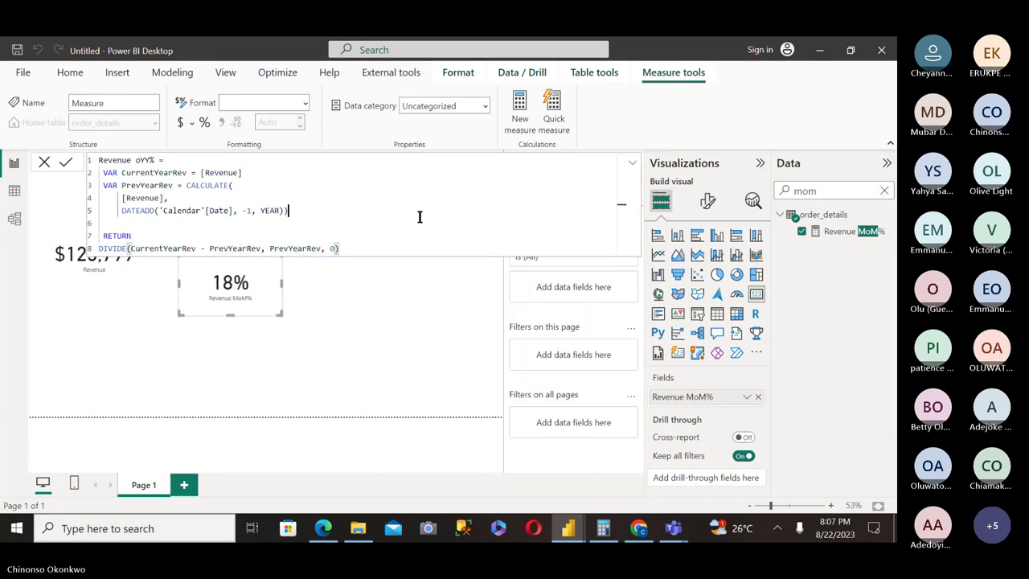
Correct the measure's name in the formula to Revenue YoY% and commit the measure.
{"action": "left_click", "coordinate": [147, 161]}
{"action": "key", "text": "BackSpace"}
{"action": "key", "text": "BackSpace"}
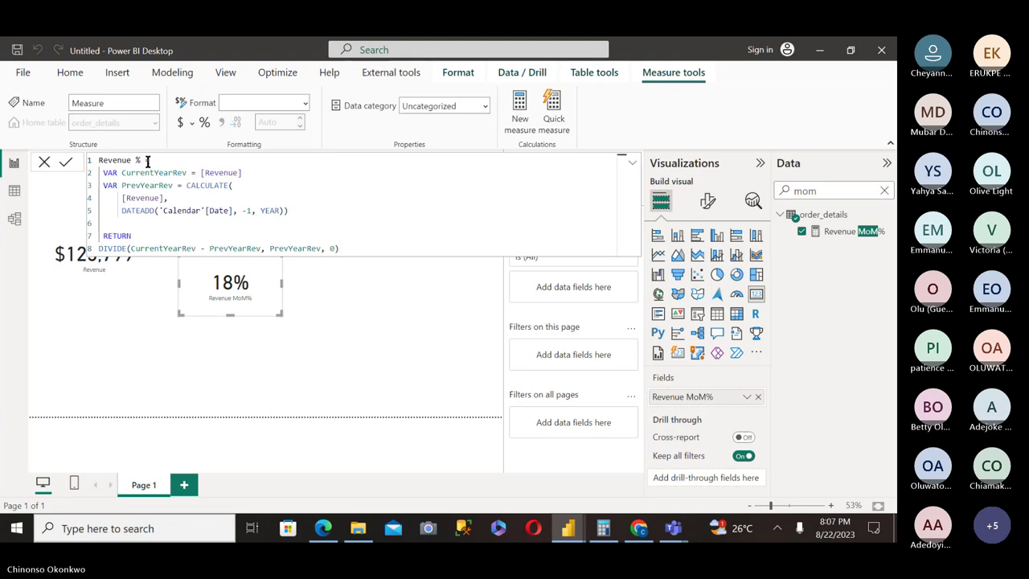
{"action": "type", "text": "YoY"}
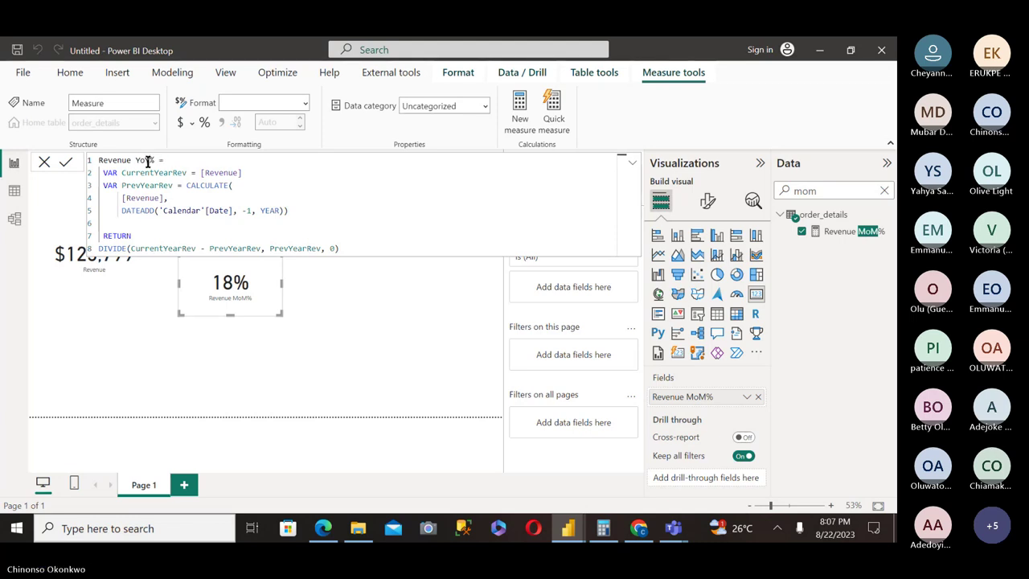
{"action": "left_click", "coordinate": [208, 201]}
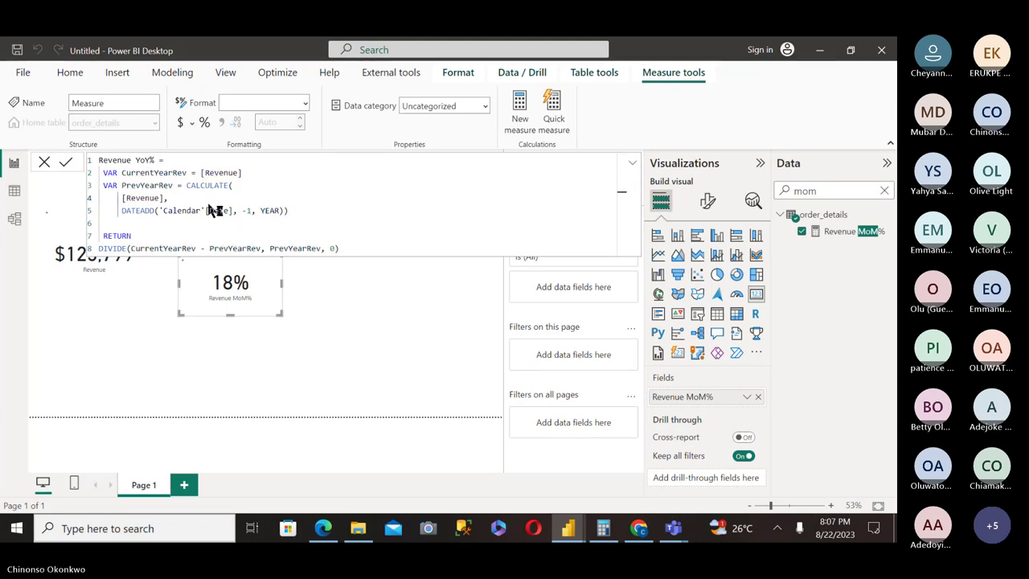
{"action": "key", "text": "Return"}
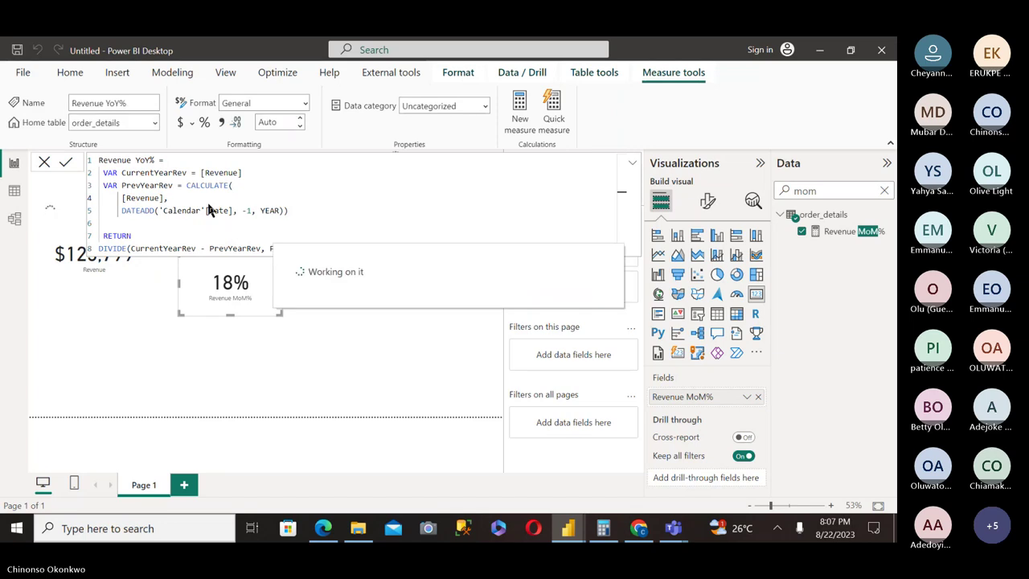
Format the Revenue YoY% measure as a percentage and close its formula.
{"action": "left_click", "coordinate": [205, 123]}
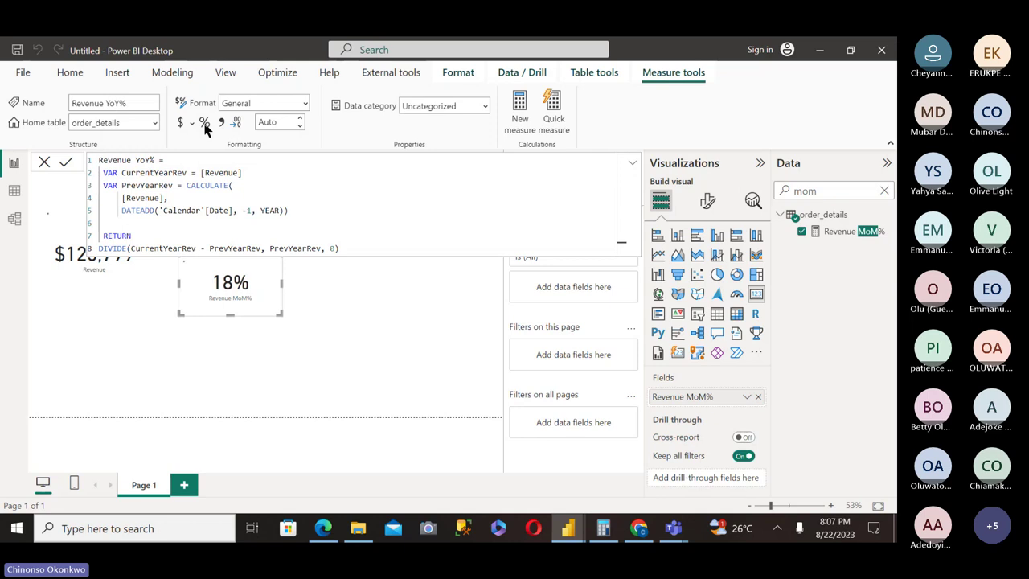
{"action": "left_click", "coordinate": [205, 125]}
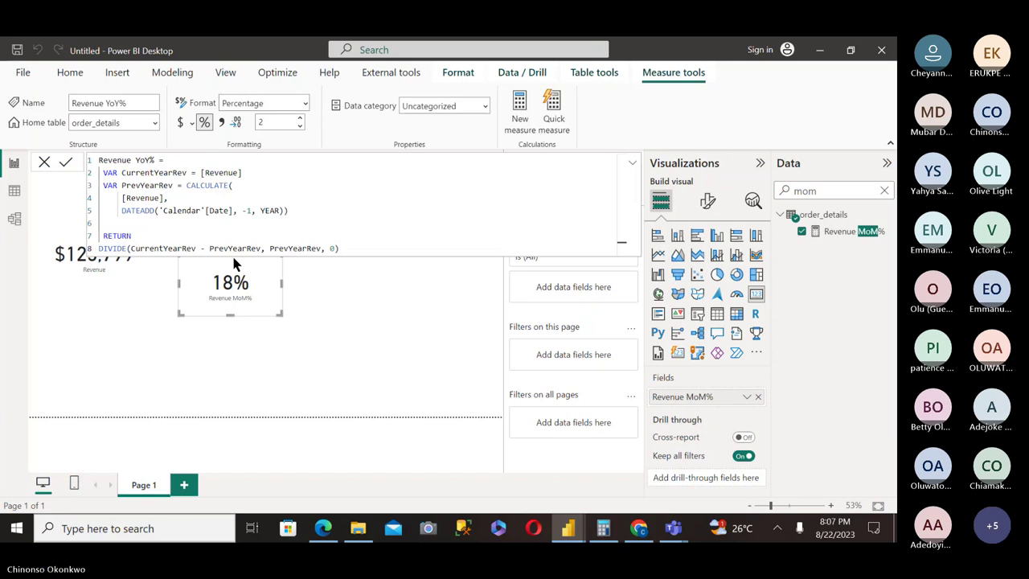
{"action": "left_click", "coordinate": [317, 267]}
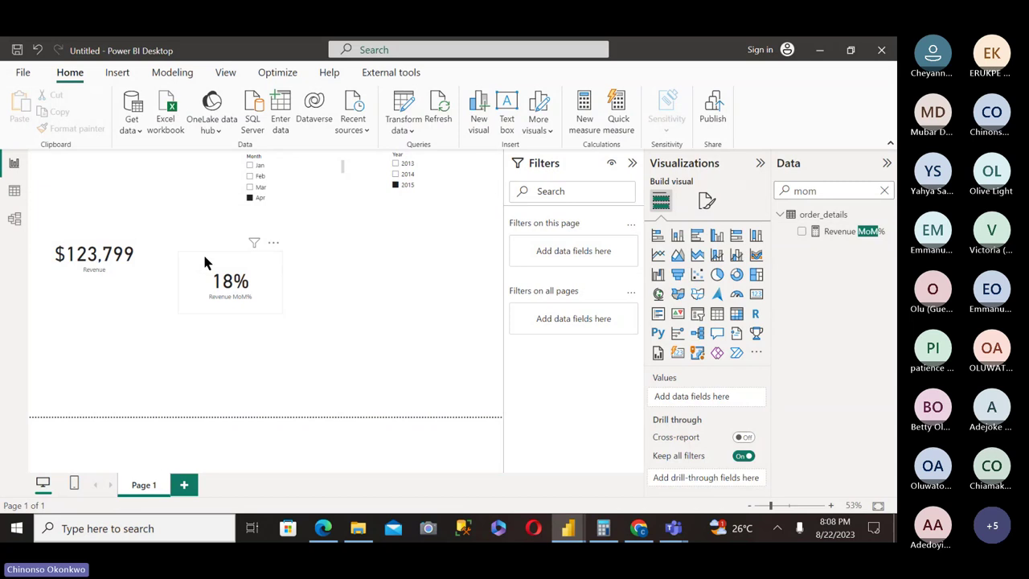
Check the analysis questions in the Power BI Master Class Day 2 PDF in Edge, returning to the Untitled Power BI report.
{"action": "mouse_move", "coordinate": [325, 530]}
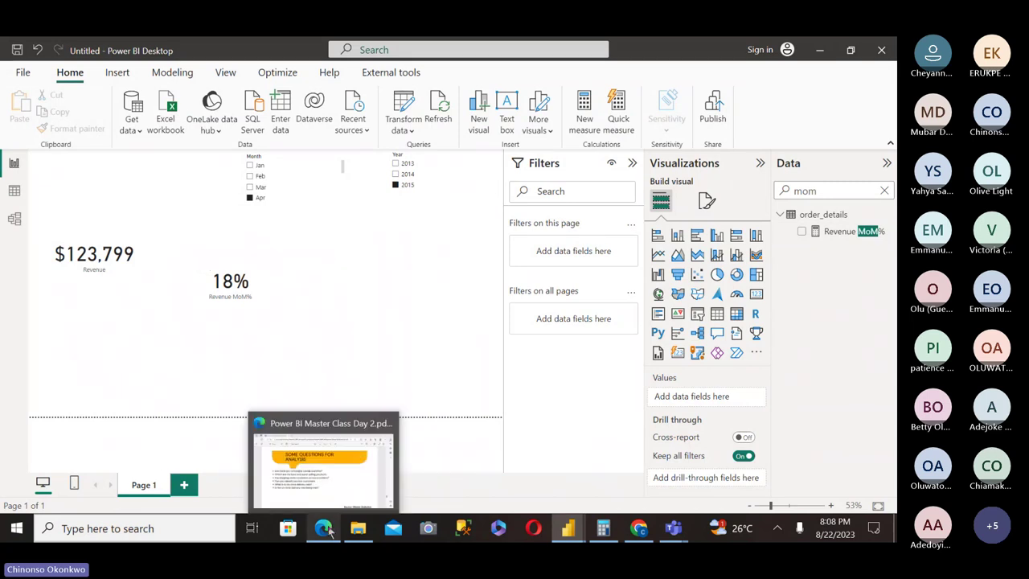
{"action": "left_click", "coordinate": [342, 458]}
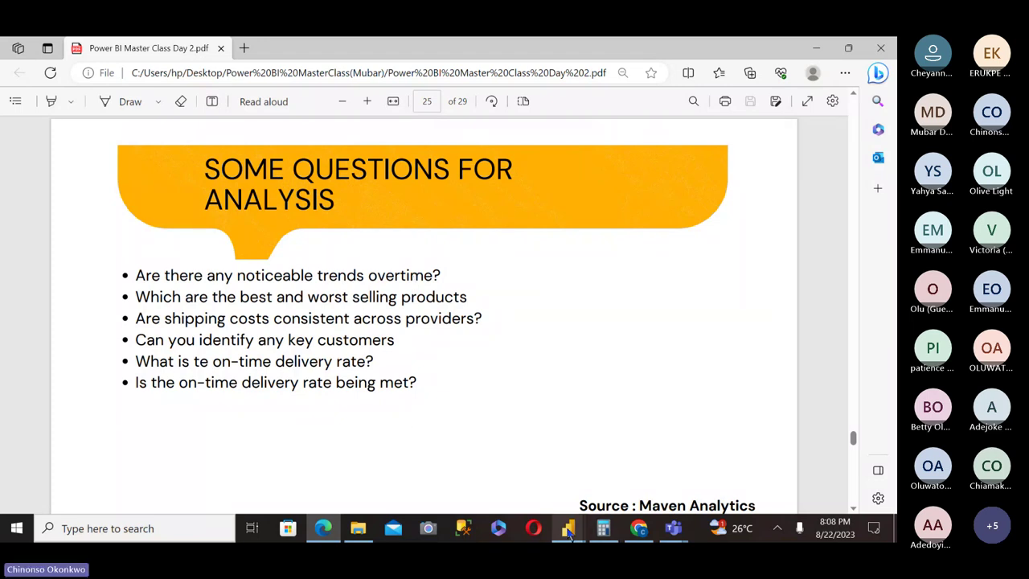
{"action": "mouse_move", "coordinate": [567, 530]}
{"action": "left_click", "coordinate": [630, 454]}
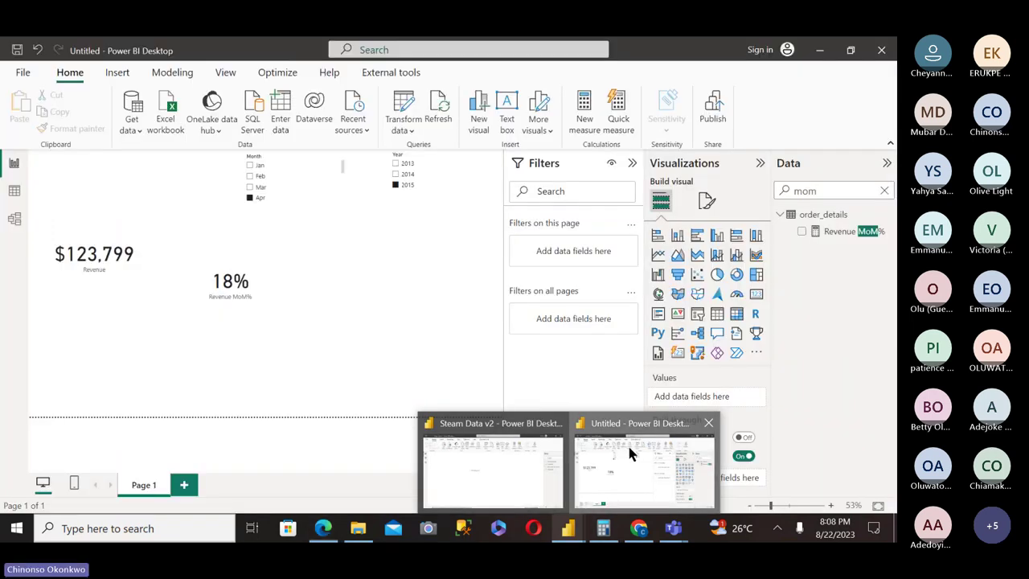
Move the Revenue MoM% card up below the Month slicer and insert a wide, empty line chart beneath the cards.
{"action": "left_click_drag", "start_coordinate": [223, 234], "coordinate": [236, 189]}
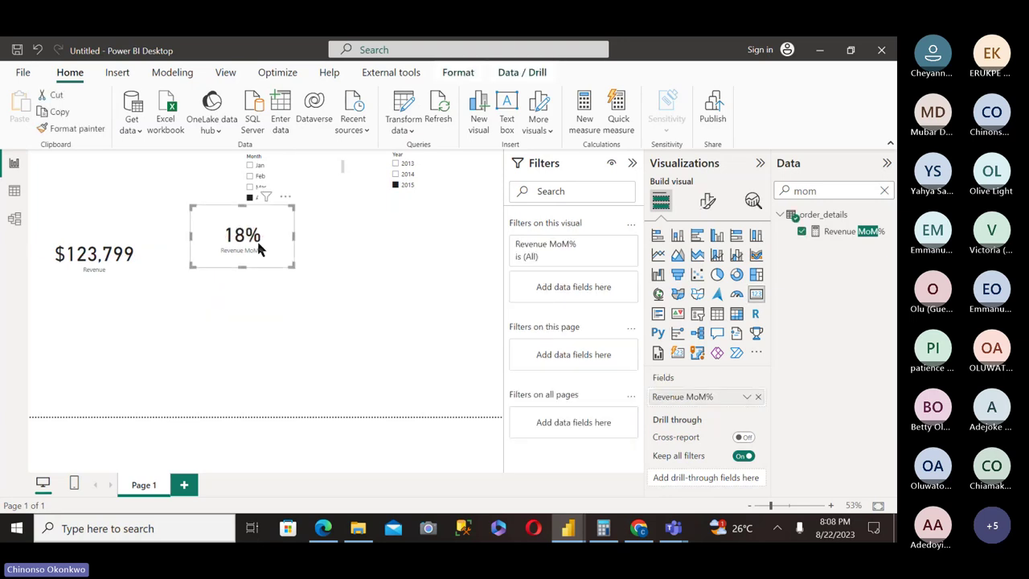
{"action": "left_click", "coordinate": [402, 334]}
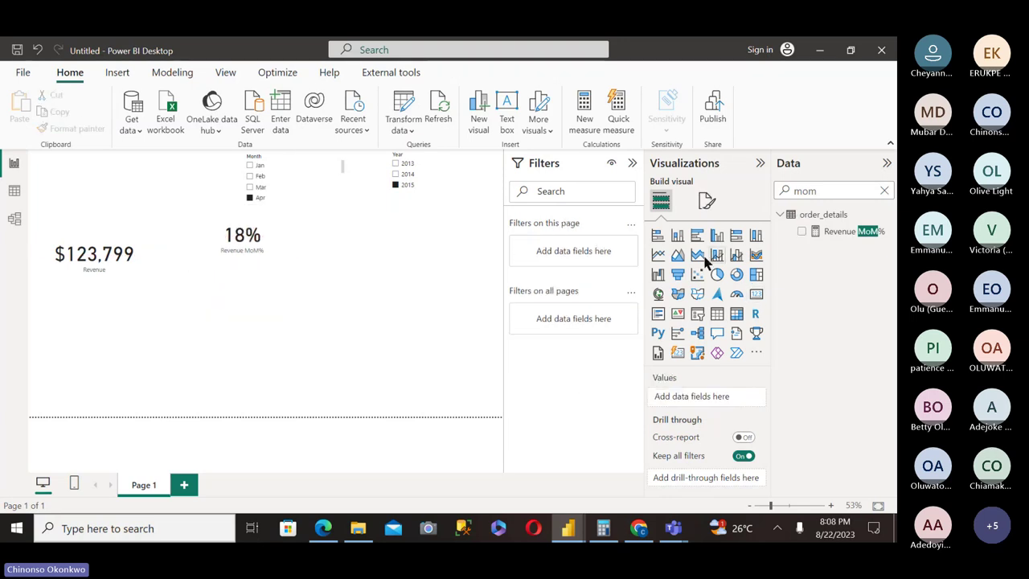
{"action": "left_click", "coordinate": [657, 256]}
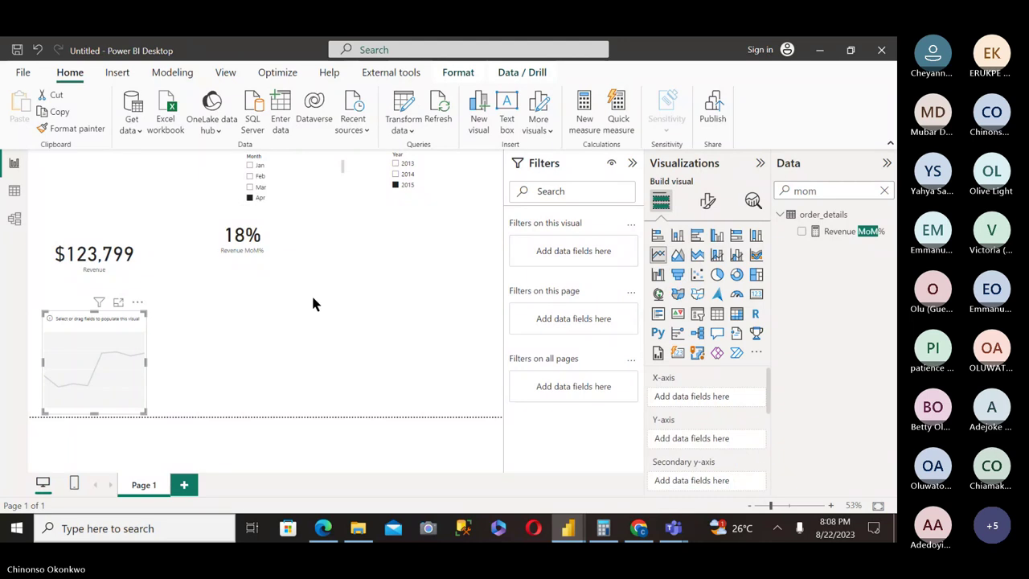
{"action": "left_click_drag", "start_coordinate": [144, 362], "coordinate": [378, 333]}
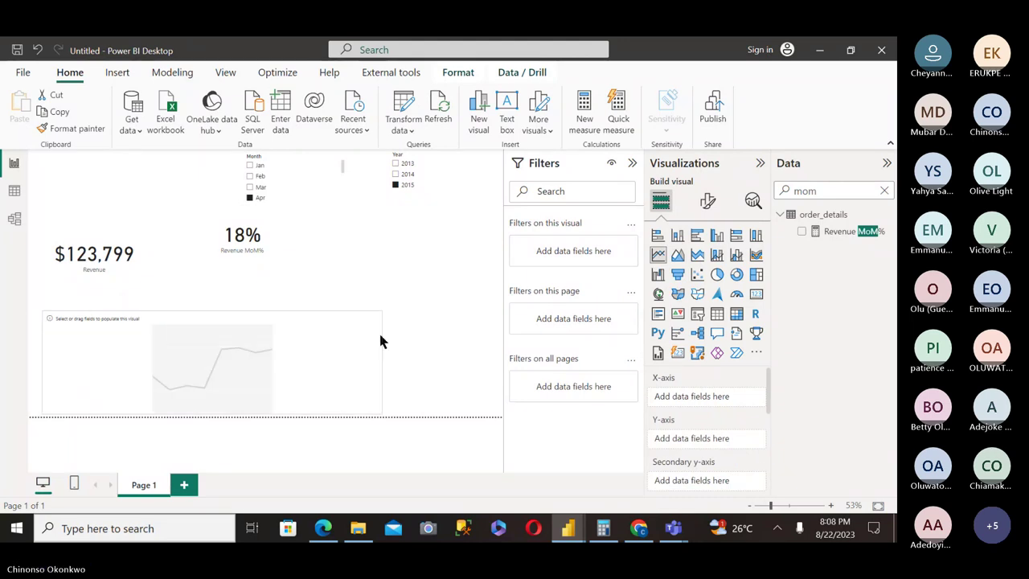
{"action": "left_click_drag", "start_coordinate": [212, 412], "coordinate": [278, 346]}
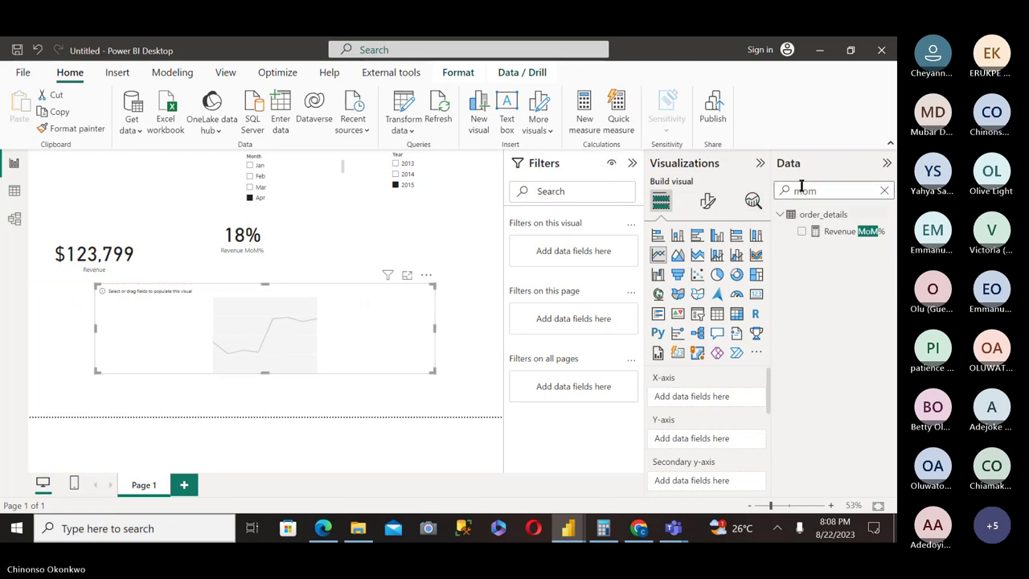
Clear the field search and add Year and Month from the Calendar table to the line chart's X-axis.
{"action": "left_click_drag", "start_coordinate": [822, 190], "coordinate": [763, 190]}
{"action": "key", "text": "BackSpace"}
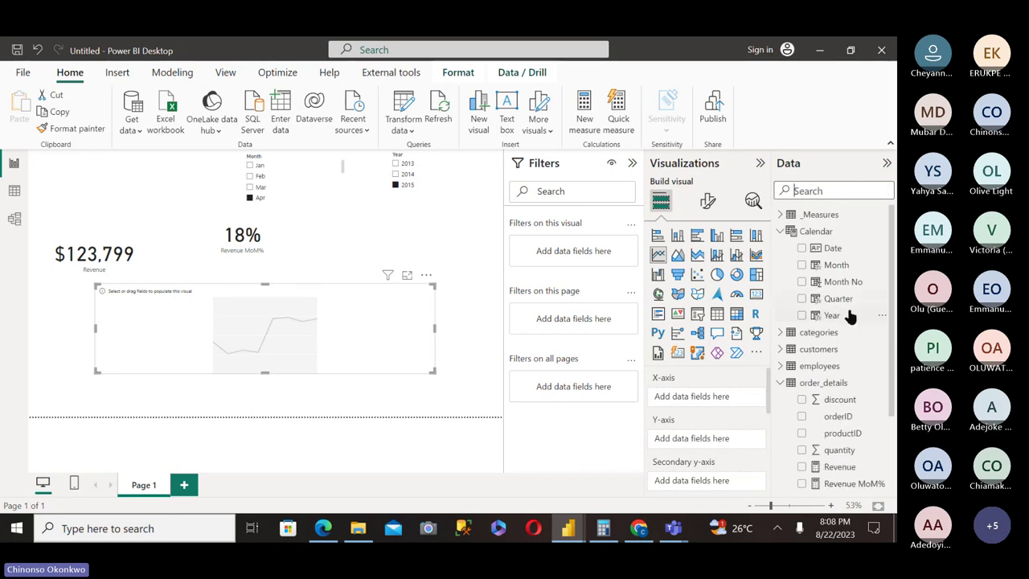
{"action": "left_click_drag", "start_coordinate": [849, 316], "coordinate": [680, 394]}
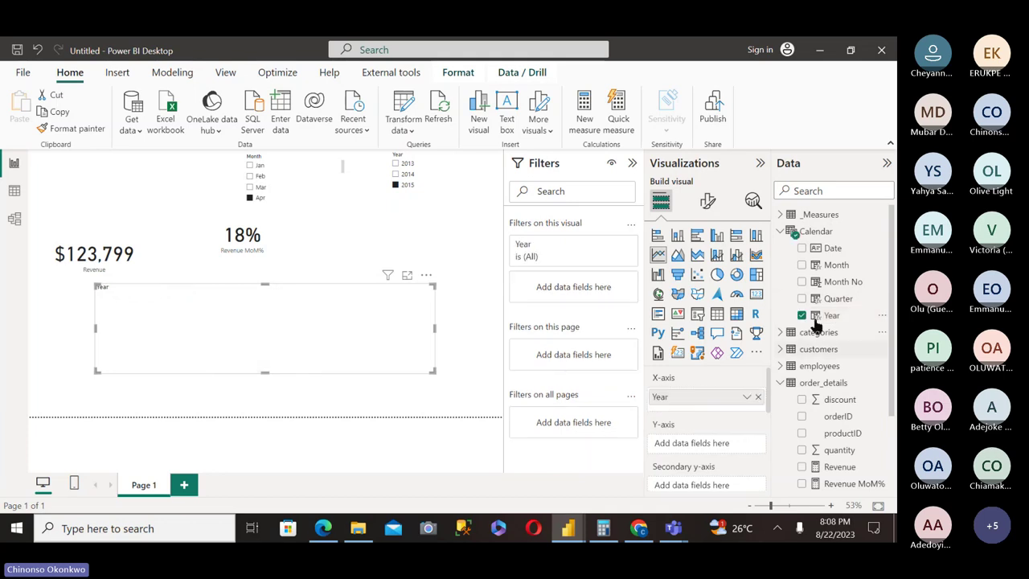
{"action": "left_click_drag", "start_coordinate": [836, 264], "coordinate": [686, 407]}
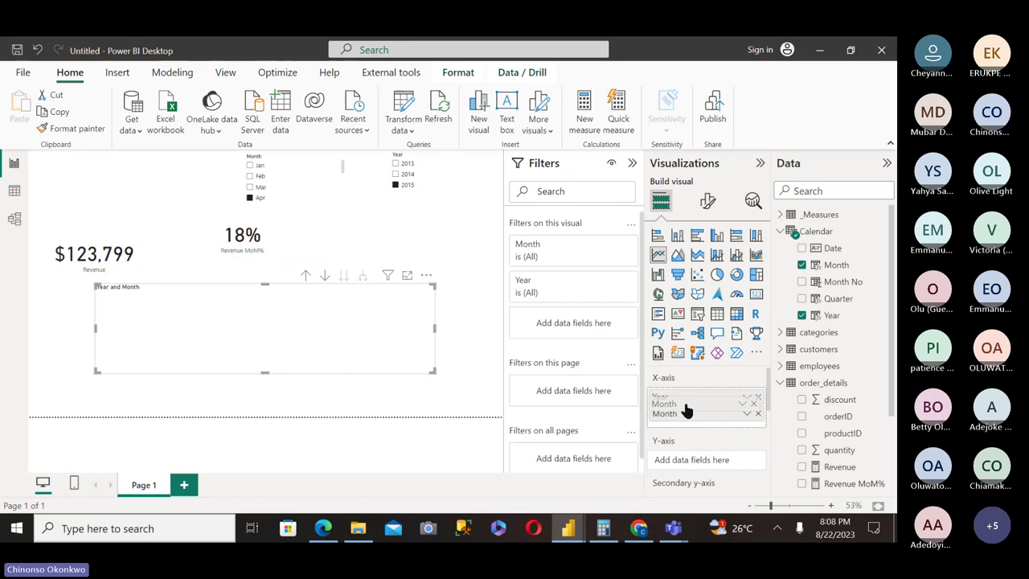
Search the fields for REVE, add Revenue to the line chart's Y-axis, and inspect the plotted point.
{"action": "left_click", "coordinate": [808, 190]}
{"action": "type", "text": "REVE"}
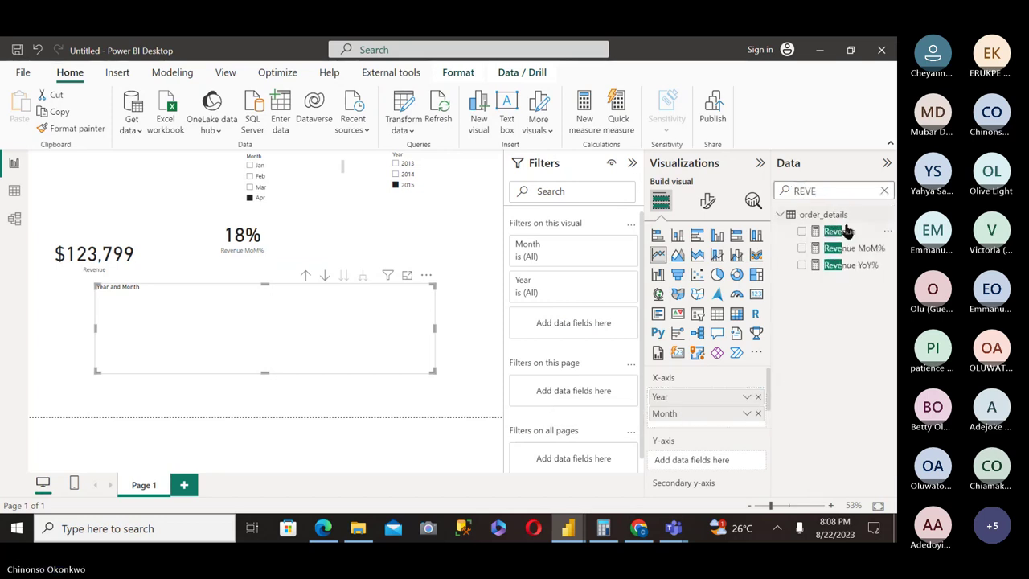
{"action": "left_click_drag", "start_coordinate": [842, 231], "coordinate": [710, 450]}
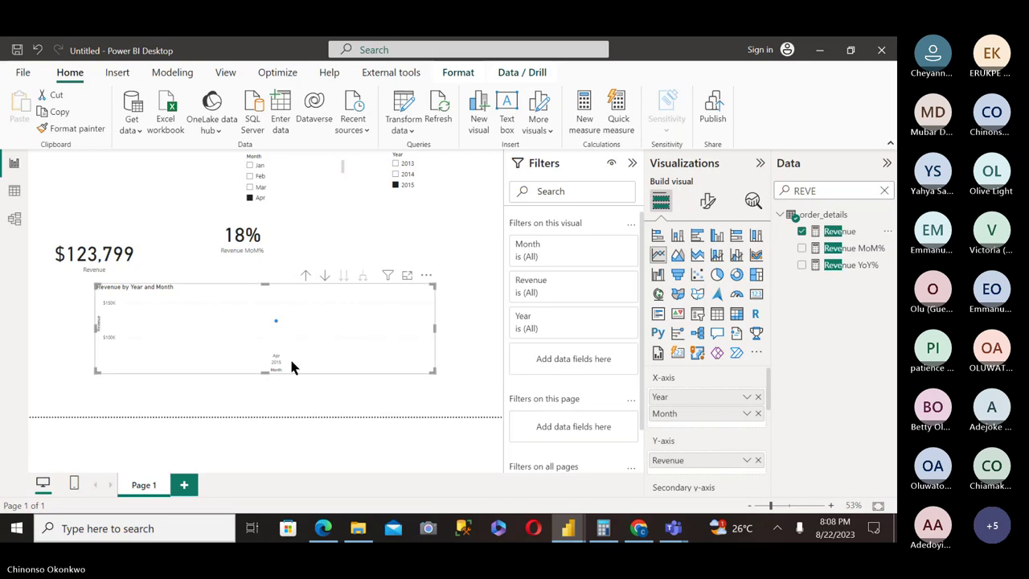
{"action": "scroll", "coordinate": [766, 379], "scroll_direction": "down", "scroll_amount": 2}
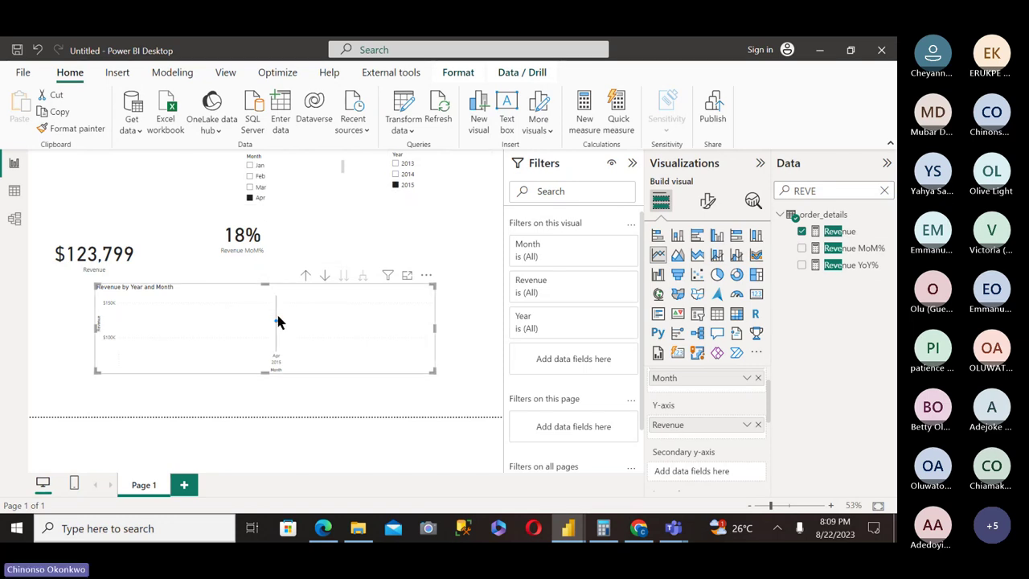
{"action": "mouse_move", "coordinate": [277, 325]}
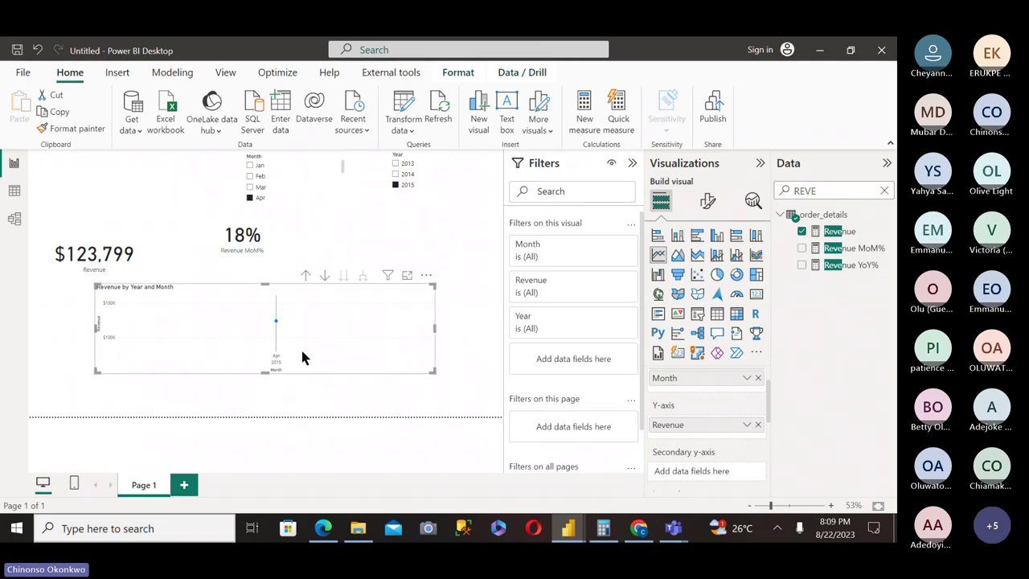
Turn on Edit interactions for the Revenue by Year and Month line chart.
{"action": "mouse_move", "coordinate": [302, 357]}
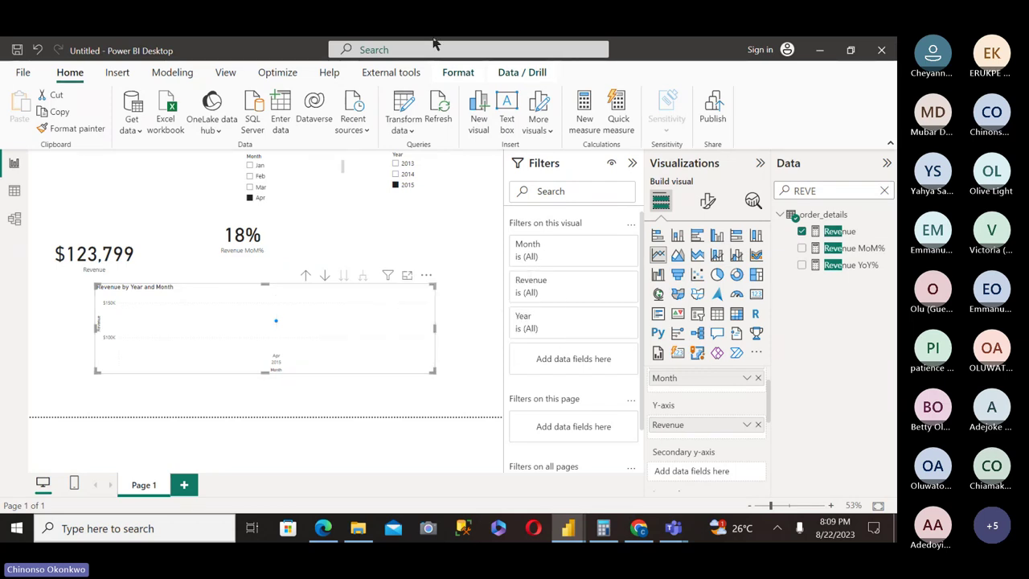
{"action": "left_click", "coordinate": [454, 72]}
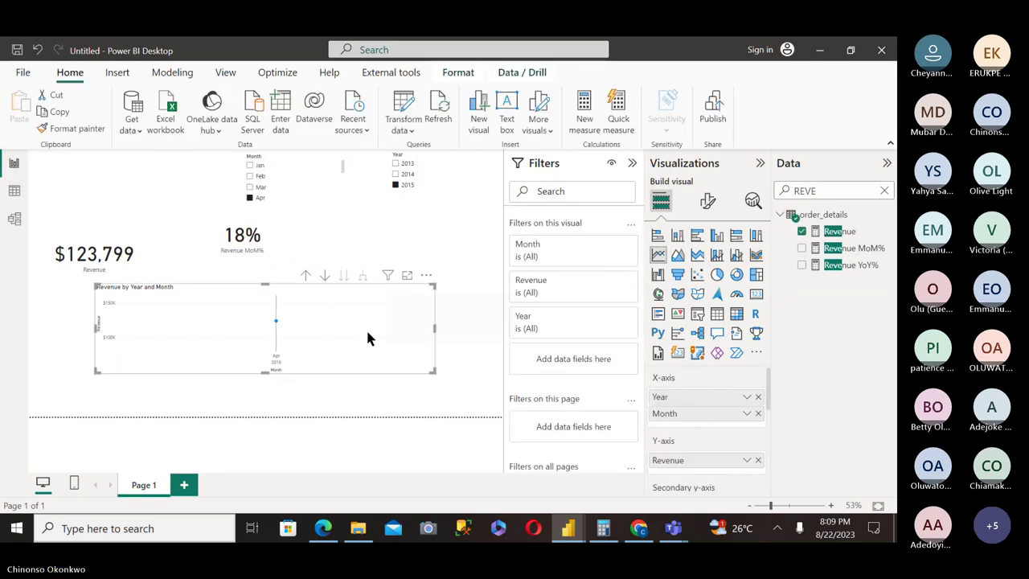
{"action": "left_click", "coordinate": [454, 74]}
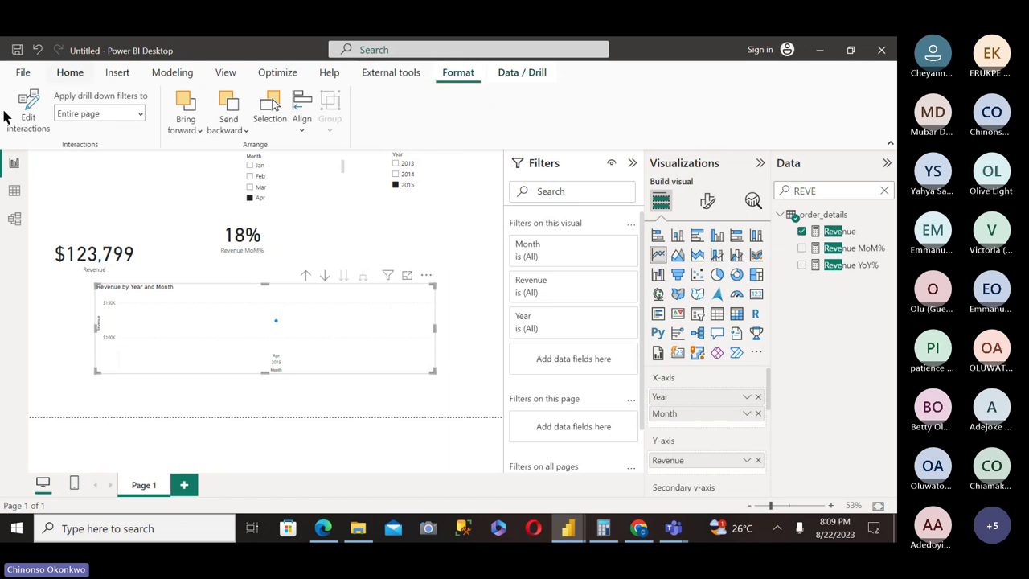
{"action": "left_click", "coordinate": [28, 121]}
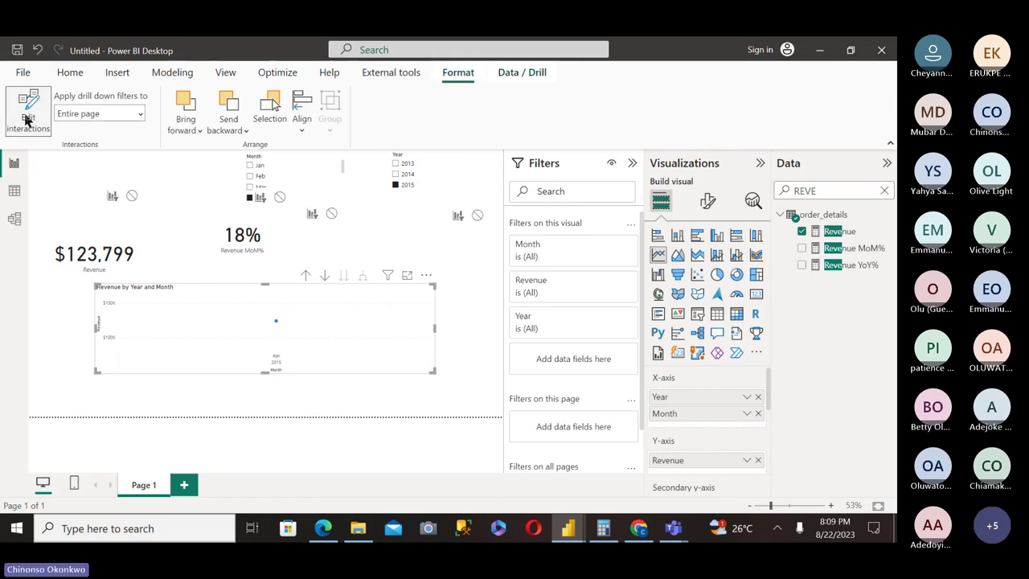
{"action": "left_click", "coordinate": [28, 121]}
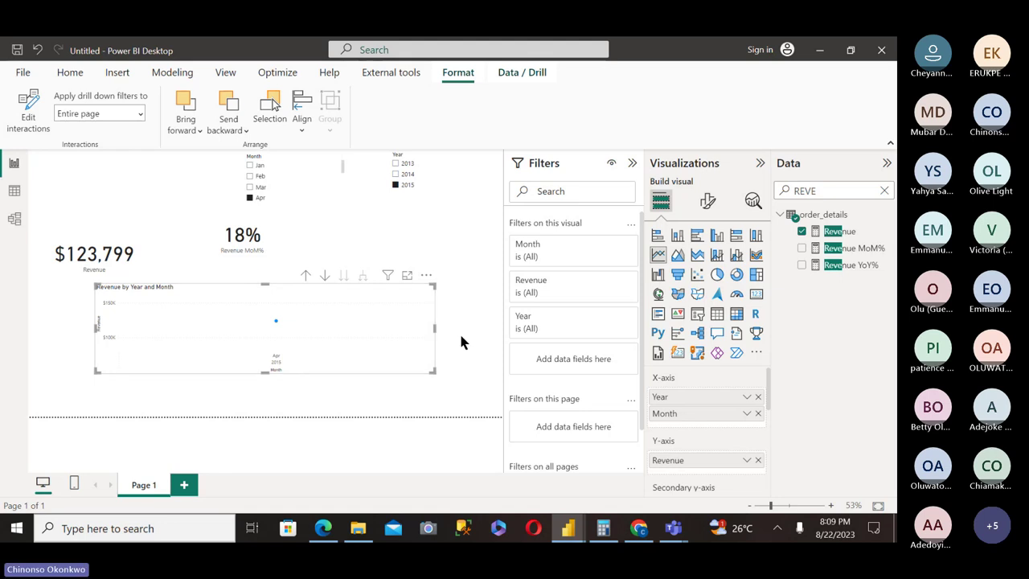
{"action": "left_click", "coordinate": [28, 108]}
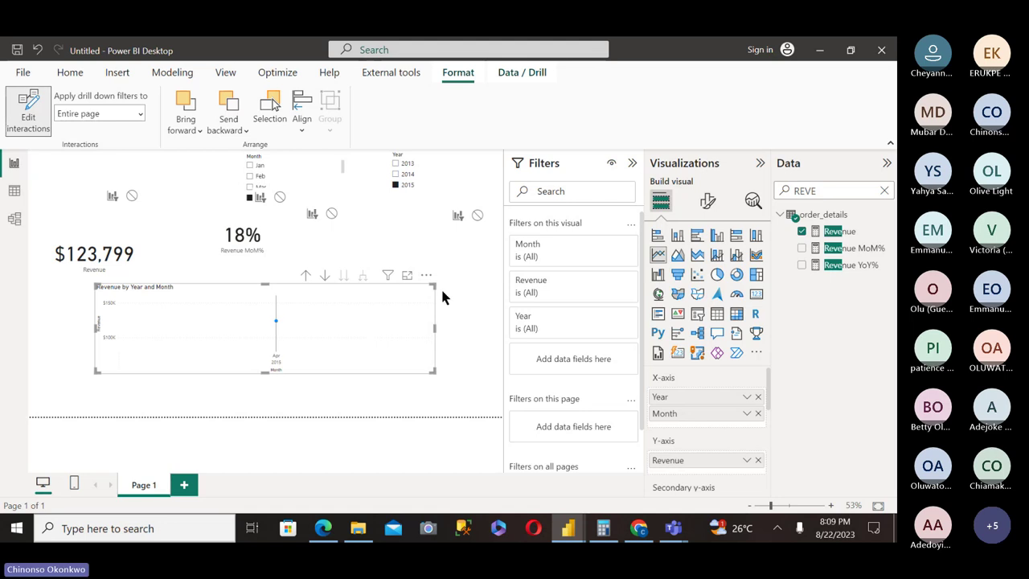
Reposition the line chart clear of the Revenue and Revenue MoM% cards, further down and left on the page.
{"action": "left_click", "coordinate": [472, 297]}
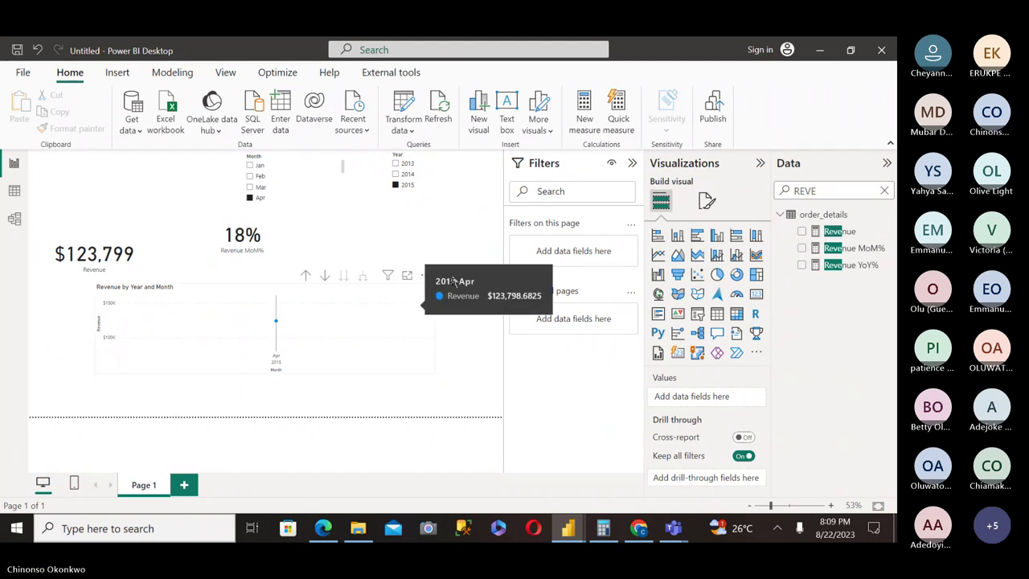
{"action": "left_click", "coordinate": [405, 310]}
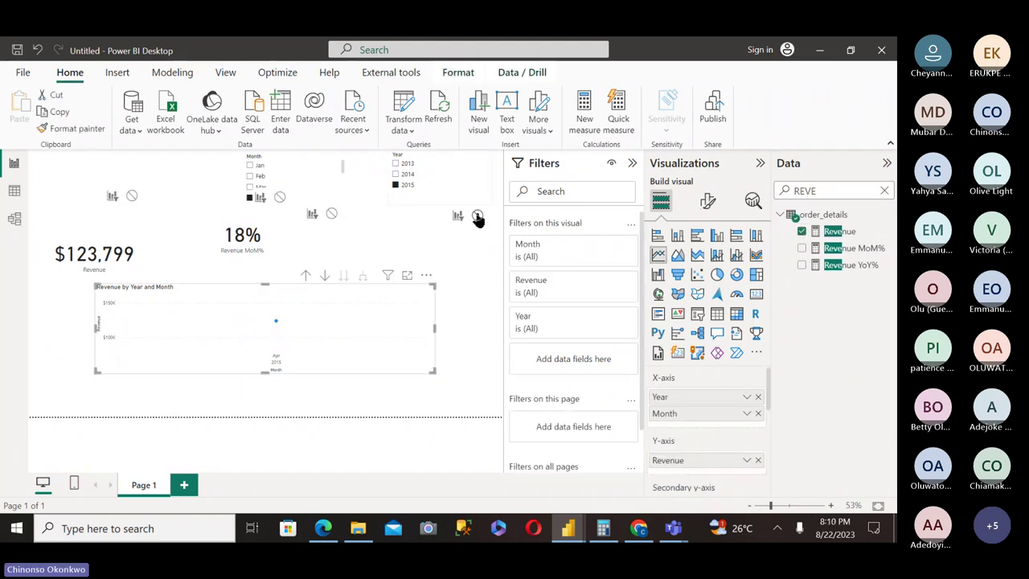
{"action": "left_click_drag", "start_coordinate": [427, 280], "coordinate": [371, 262]}
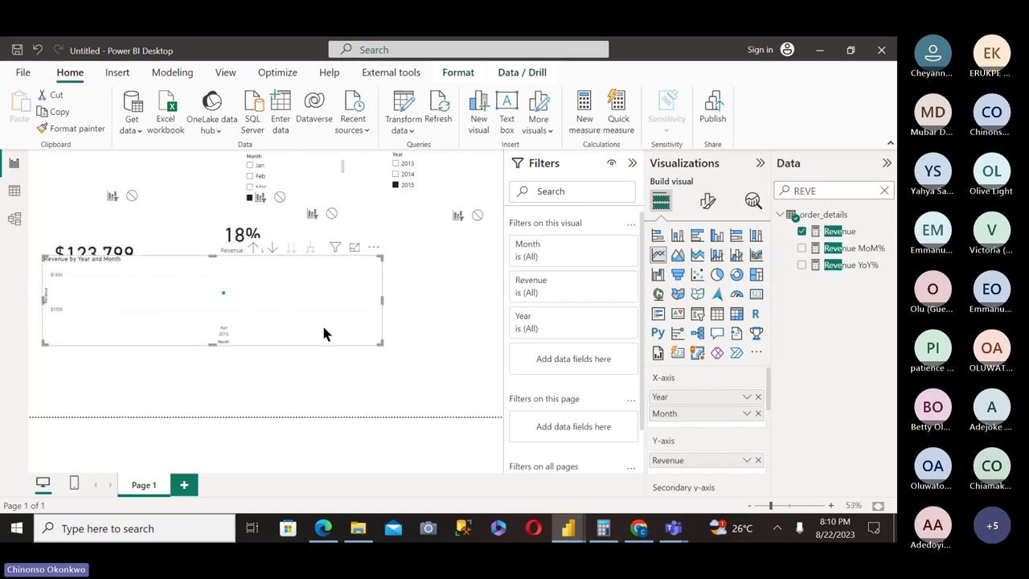
{"action": "left_click", "coordinate": [246, 238]}
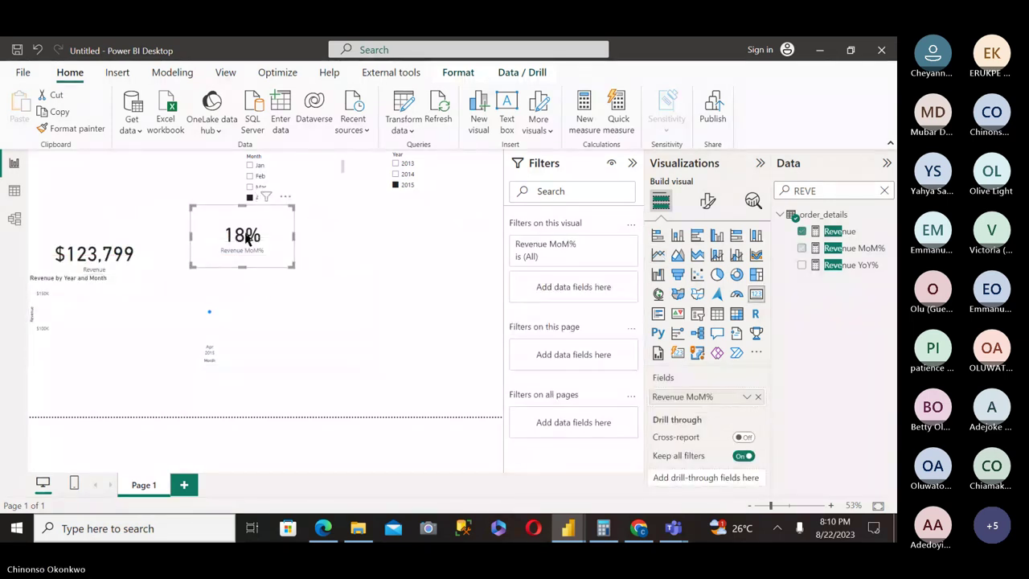
{"action": "left_click_drag", "start_coordinate": [271, 287], "coordinate": [292, 358]}
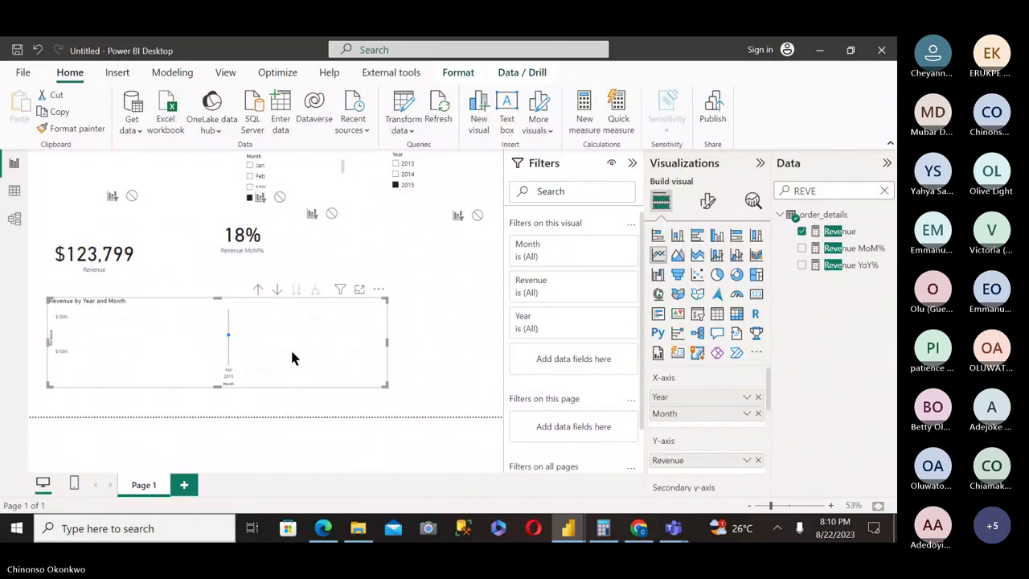
{"action": "left_click", "coordinate": [430, 306]}
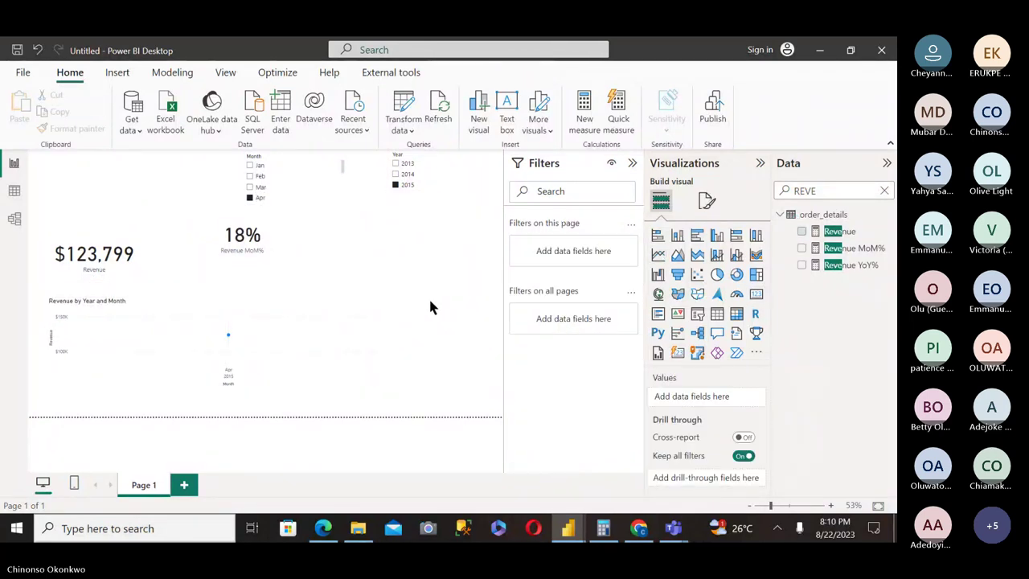
Check the interaction settings of the Revenue MoM% card and the additional options of the line chart.
{"action": "left_click", "coordinate": [264, 229]}
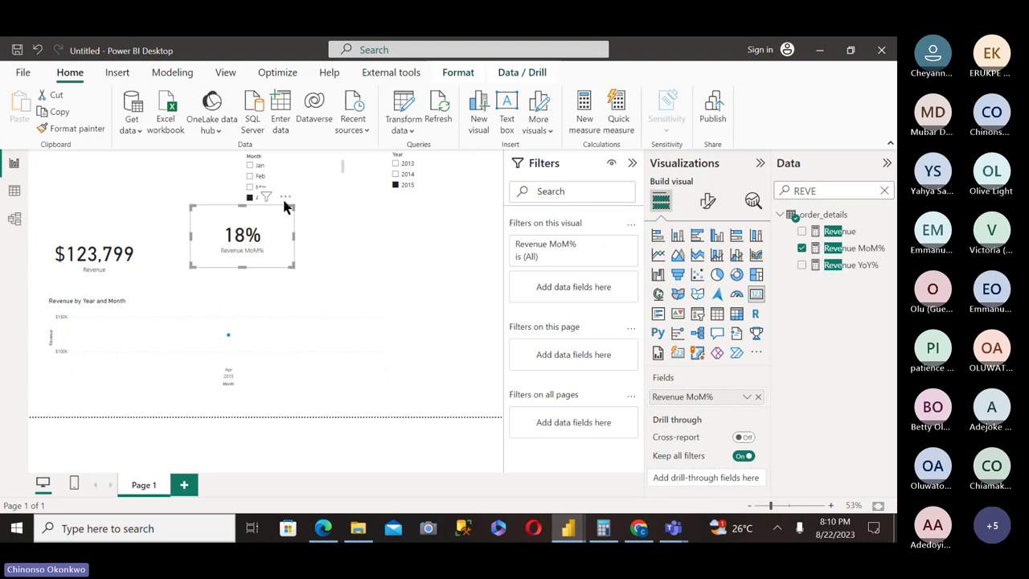
{"action": "left_click", "coordinate": [462, 74]}
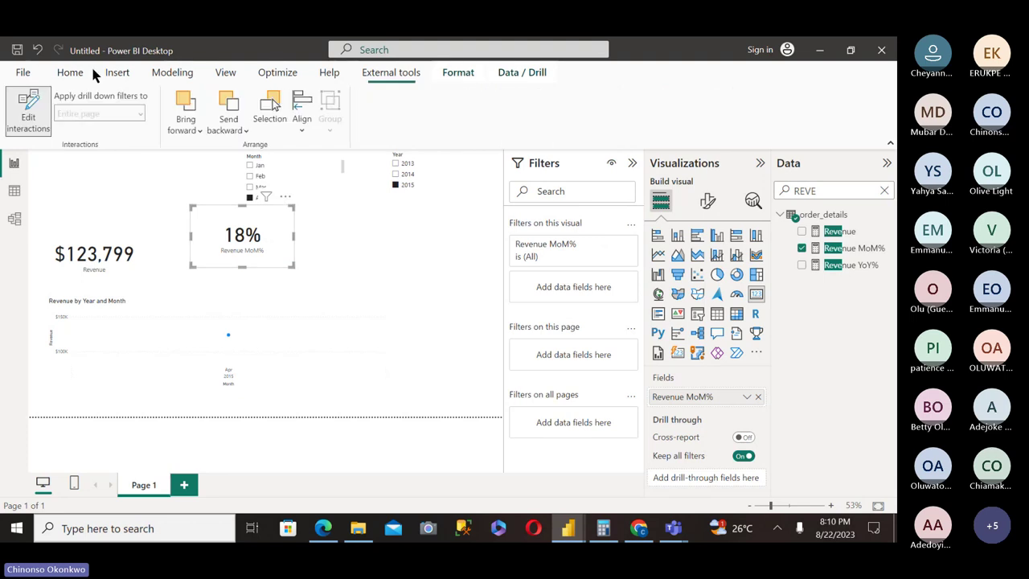
{"action": "left_click", "coordinate": [32, 116]}
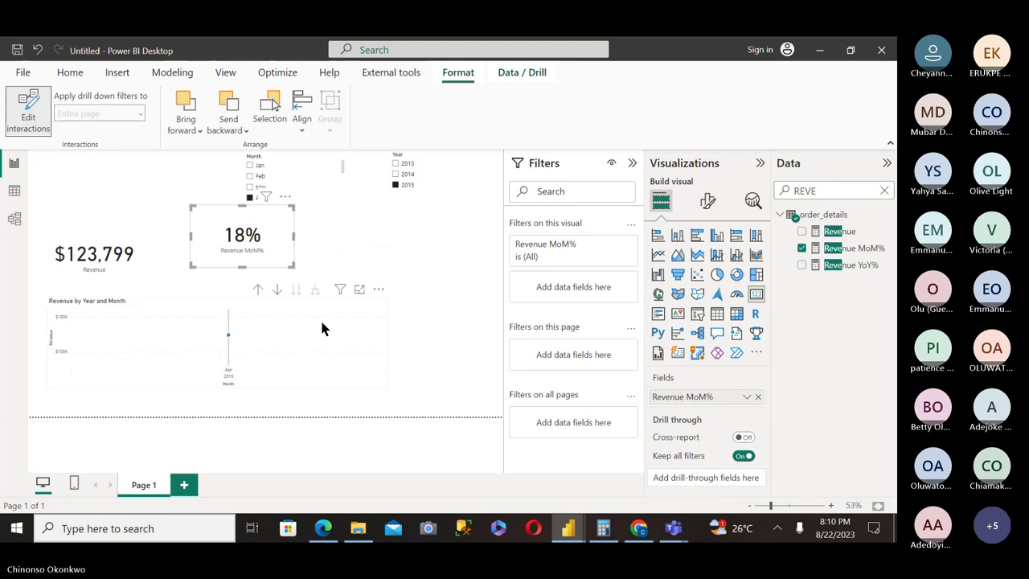
{"action": "mouse_move", "coordinate": [361, 315]}
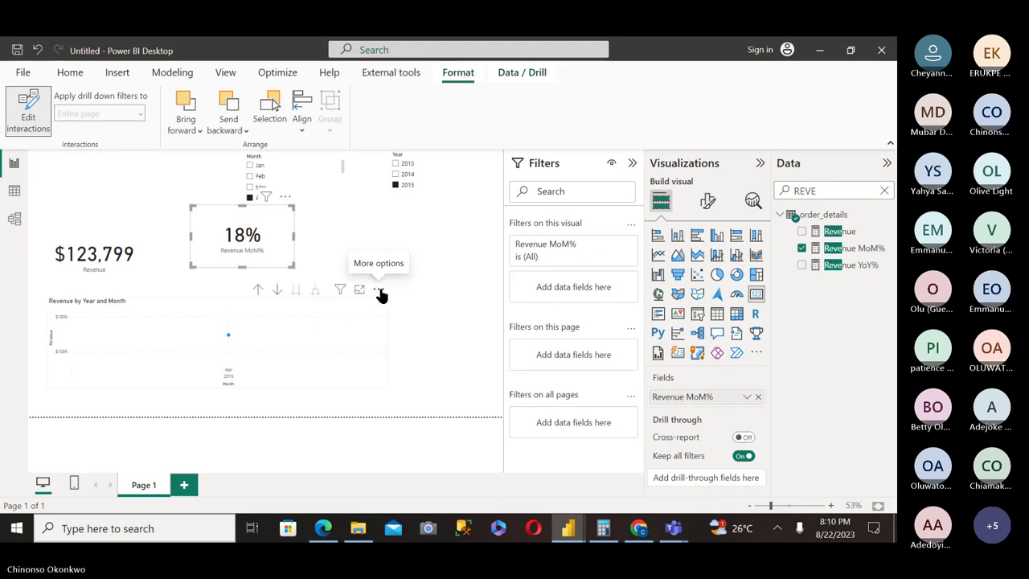
{"action": "left_click", "coordinate": [376, 289]}
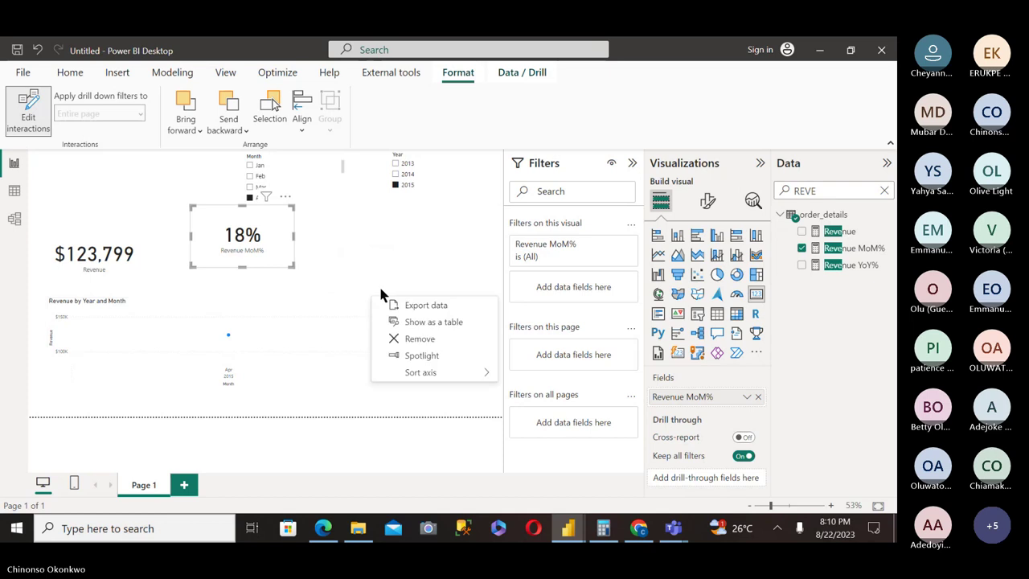
{"action": "left_click", "coordinate": [346, 330]}
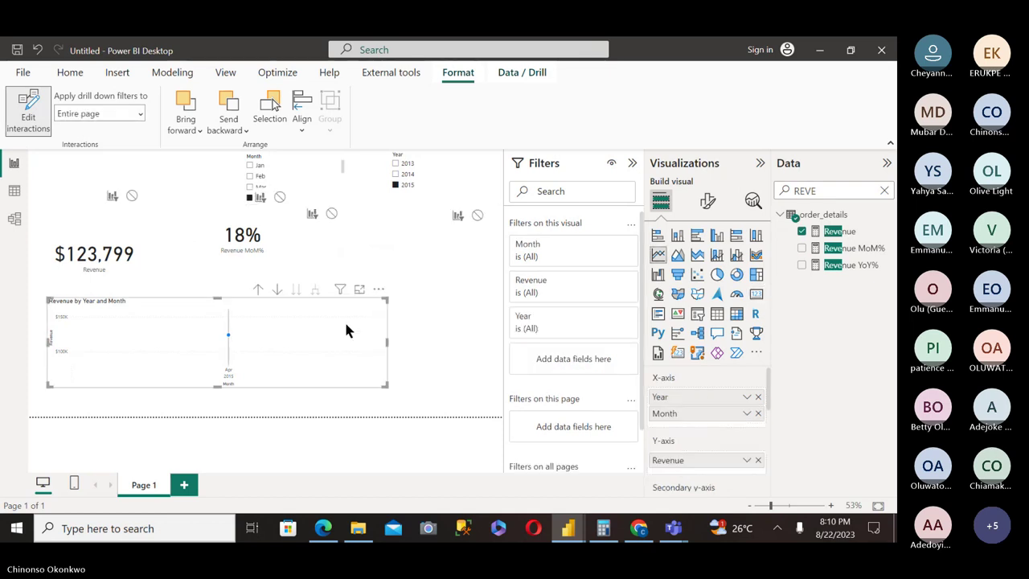
Shift the line chart slightly lower beneath the cards and open its additional options.
{"action": "left_click_drag", "start_coordinate": [346, 330], "coordinate": [341, 325]}
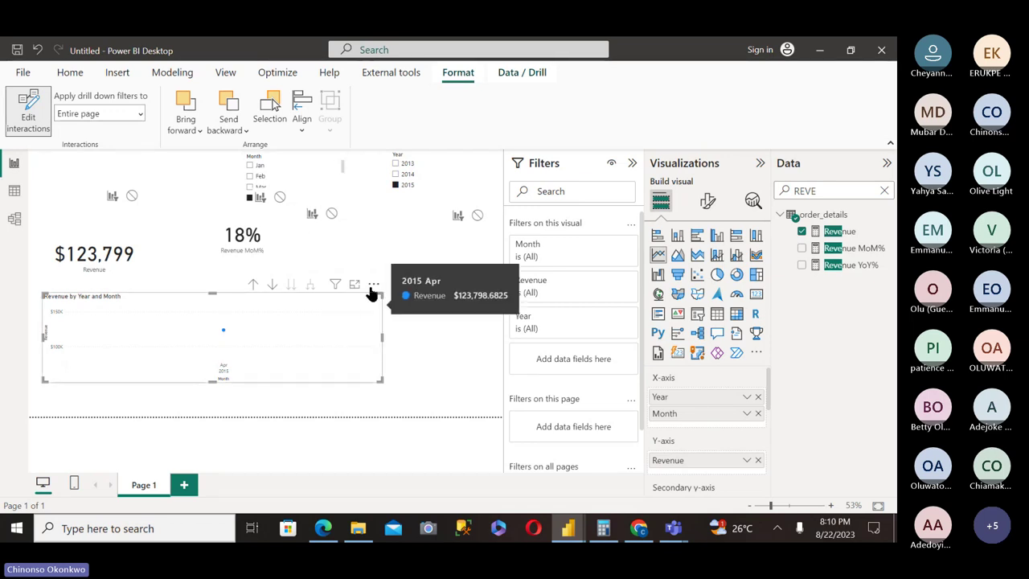
{"action": "left_click_drag", "start_coordinate": [347, 368], "coordinate": [368, 380]}
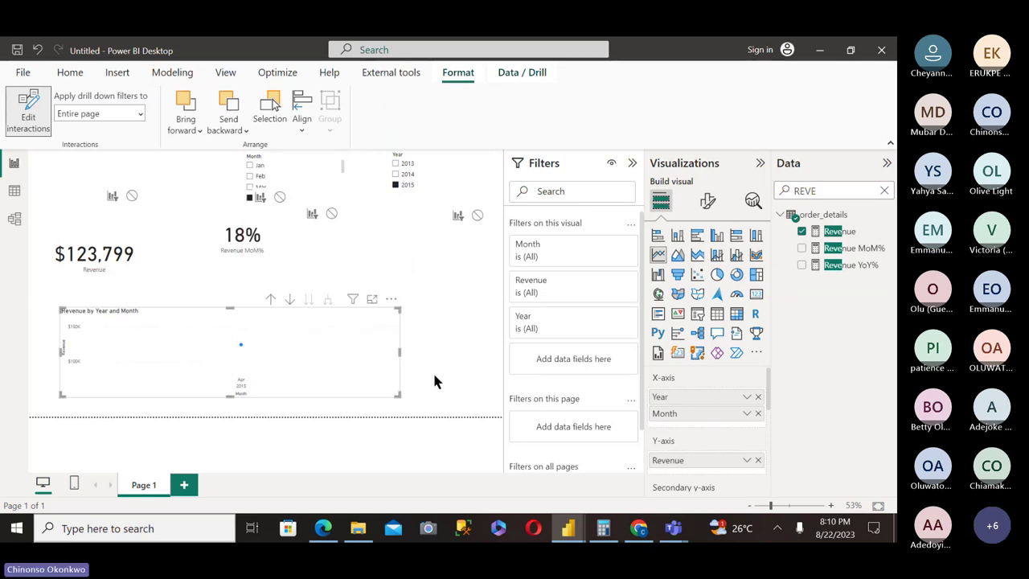
{"action": "left_click", "coordinate": [392, 300]}
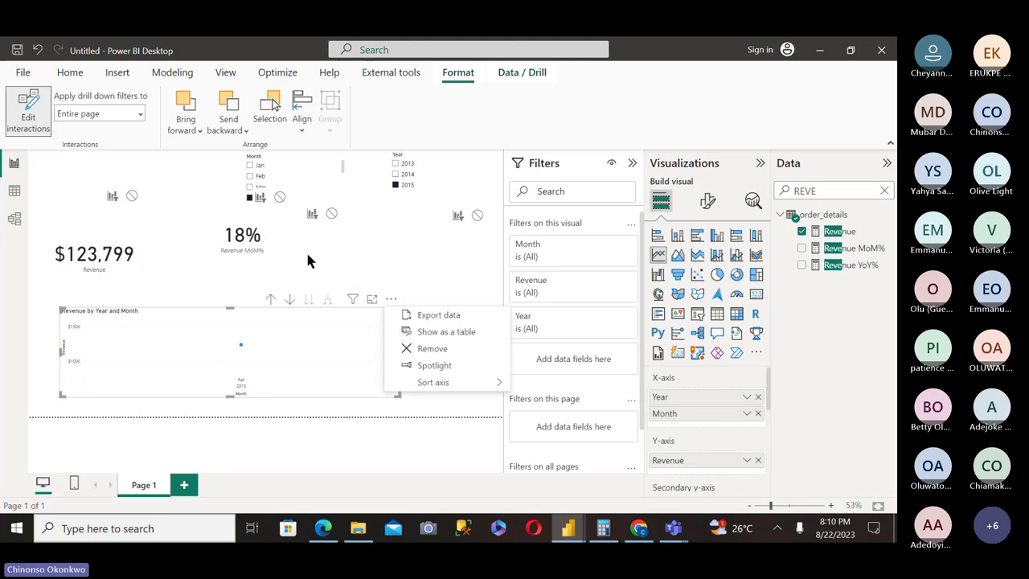
Clear and reselect Apr in the Month slicer, and set the slicer's interaction with the line chart to None.
{"action": "left_click", "coordinate": [252, 204]}
{"action": "left_click", "coordinate": [251, 199]}
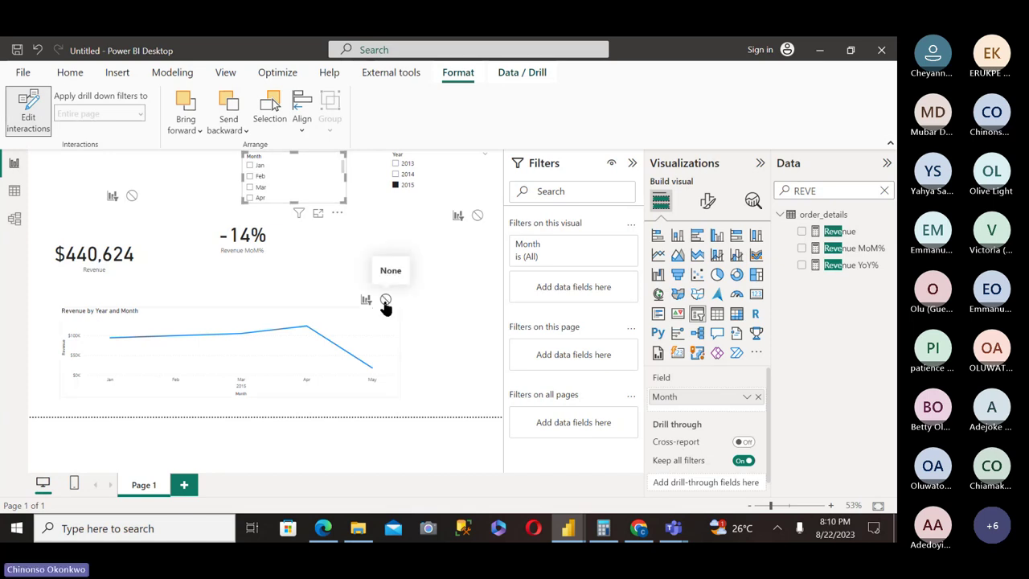
{"action": "left_click", "coordinate": [250, 199]}
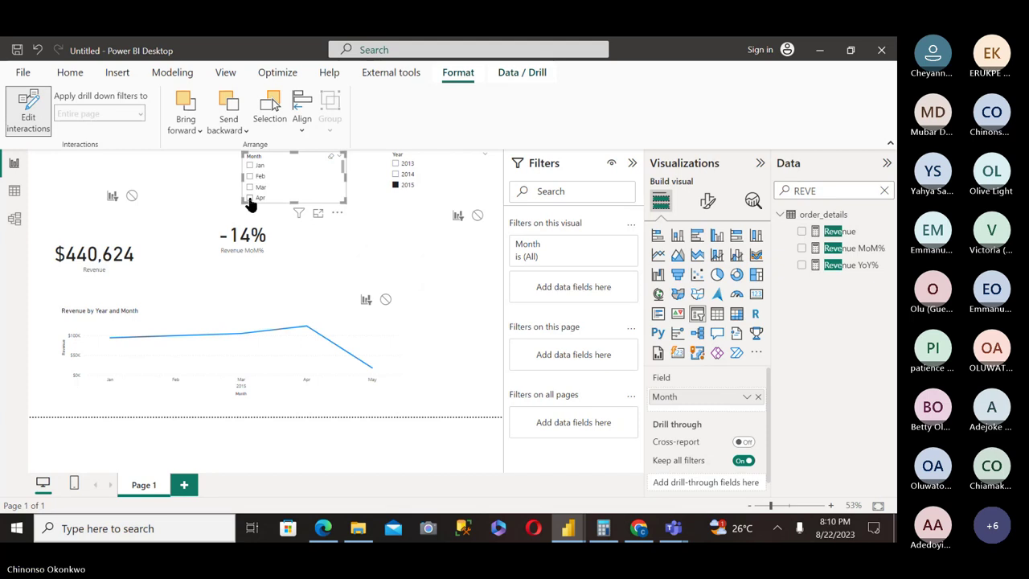
{"action": "left_click", "coordinate": [386, 301]}
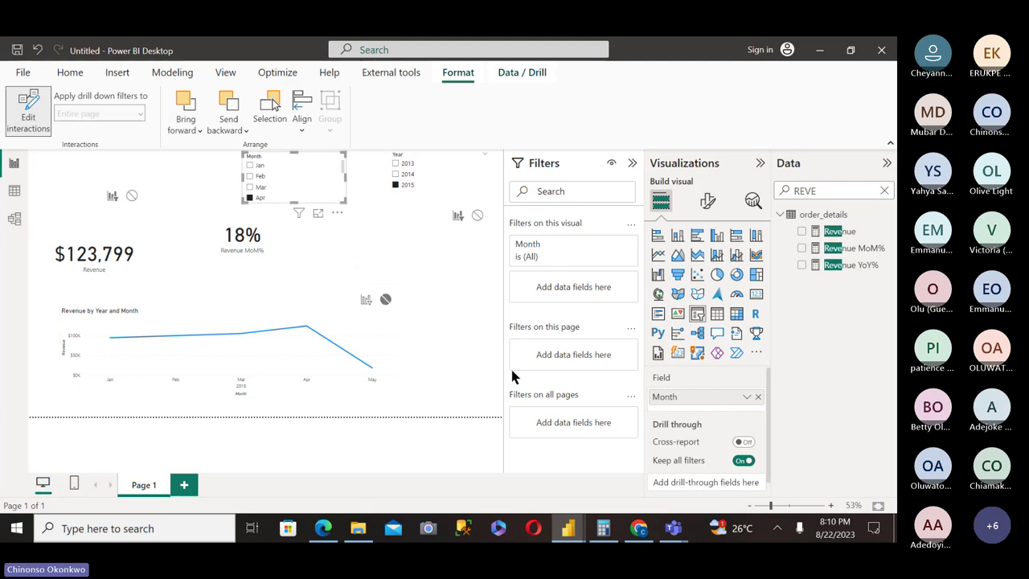
Place Month above Year on the line chart's X-axis and widen the chart across the page.
{"action": "left_click", "coordinate": [329, 324]}
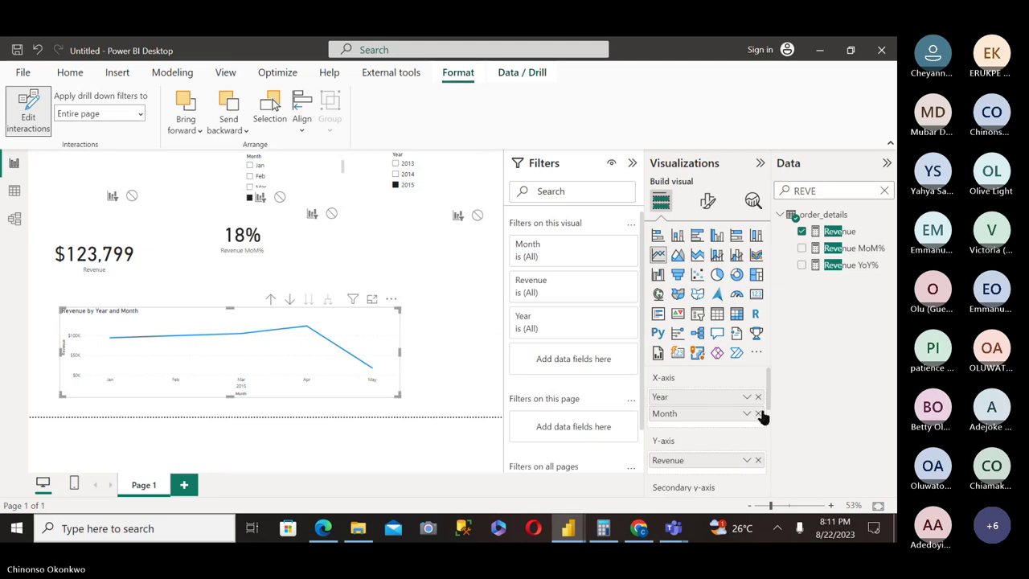
{"action": "left_click_drag", "start_coordinate": [723, 413], "coordinate": [703, 398]}
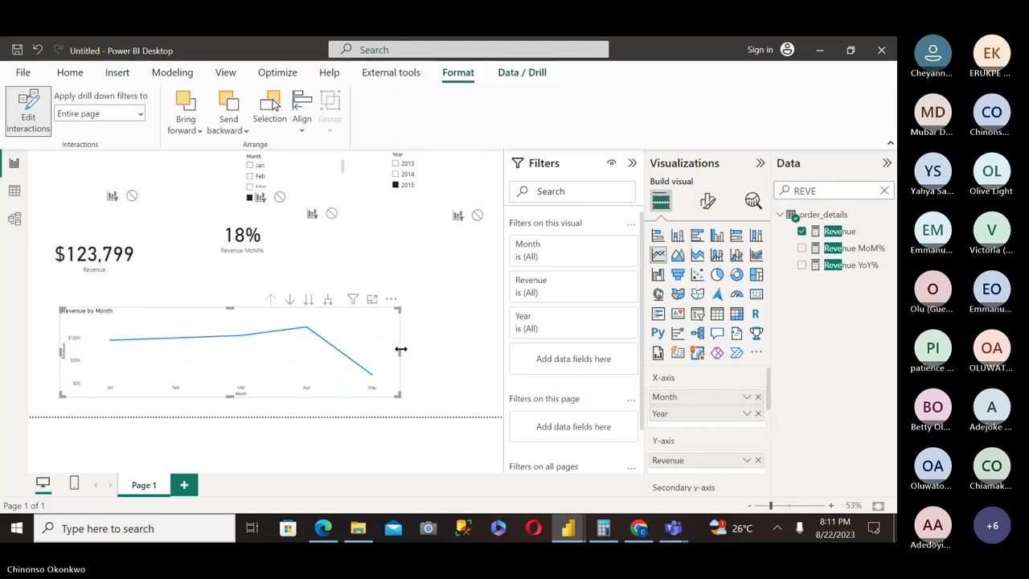
{"action": "left_click_drag", "start_coordinate": [400, 351], "coordinate": [424, 348]}
{"action": "left_click_drag", "start_coordinate": [343, 324], "coordinate": [342, 338]}
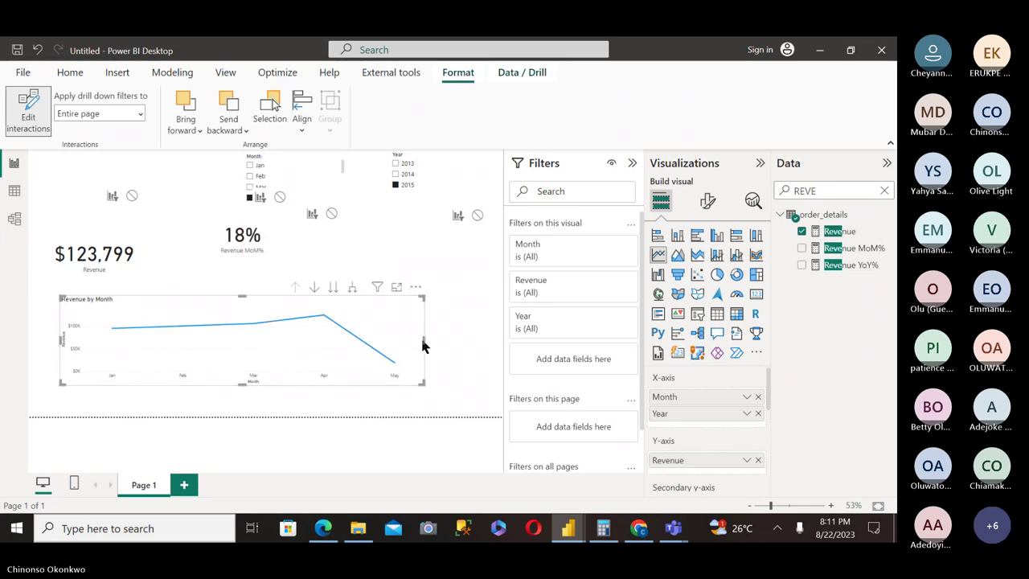
{"action": "left_click_drag", "start_coordinate": [423, 345], "coordinate": [436, 343]}
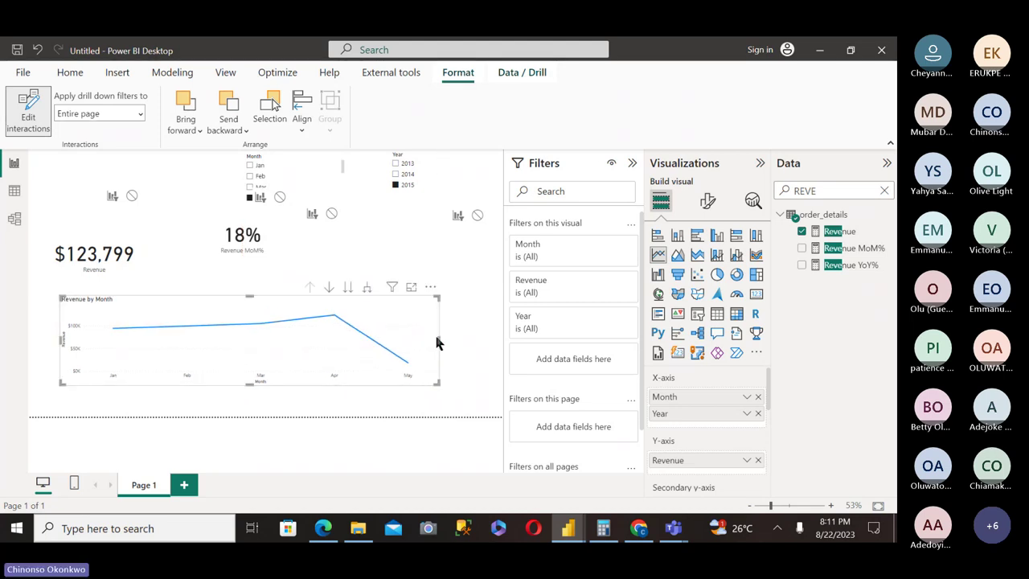
Clear the field search, make the line chart taller and move it directly beneath the Revenue card.
{"action": "left_click", "coordinate": [884, 194]}
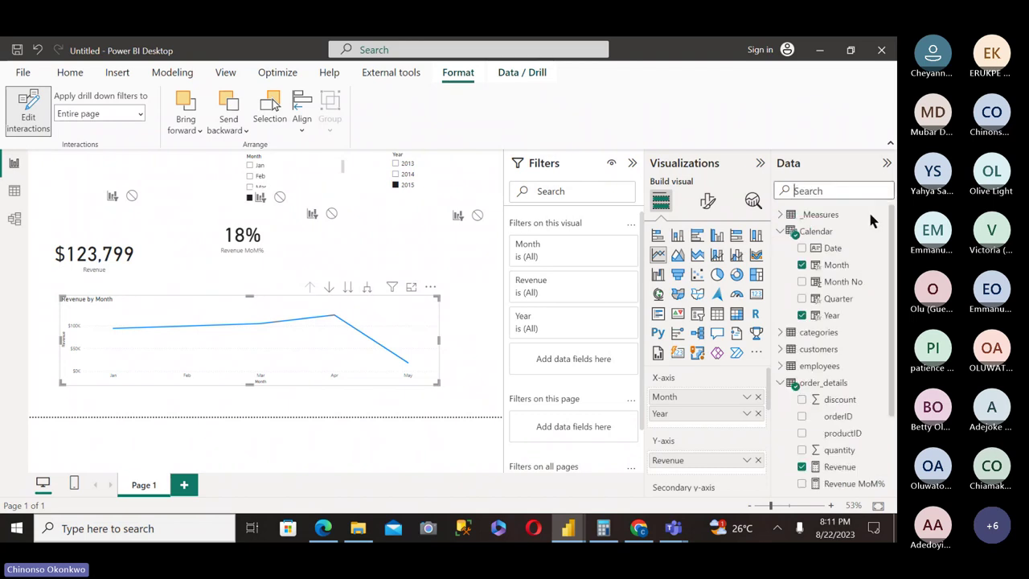
{"action": "scroll", "coordinate": [893, 282], "scroll_direction": "down", "scroll_amount": 2}
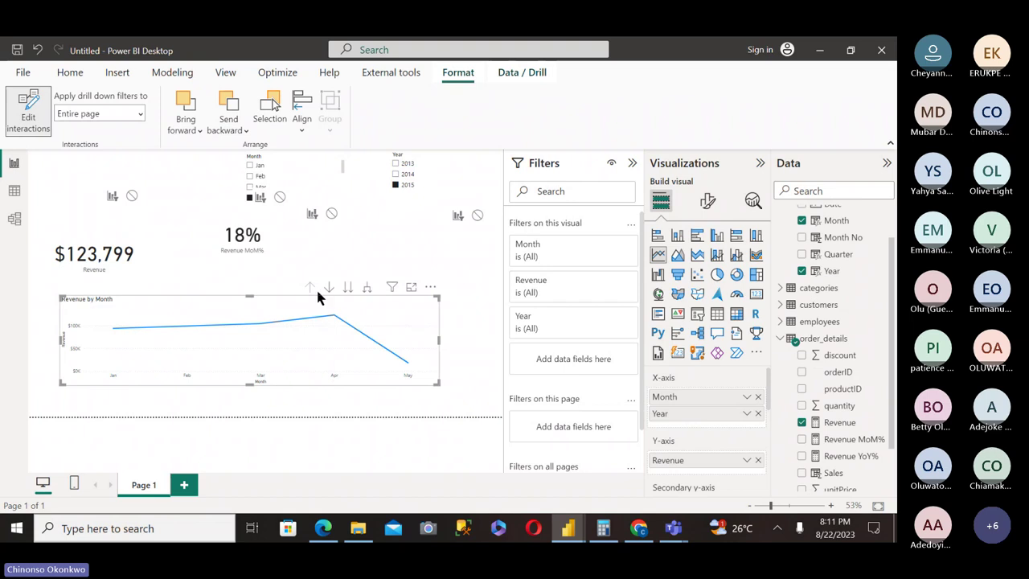
{"action": "left_click_drag", "start_coordinate": [227, 384], "coordinate": [248, 403]}
{"action": "left_click_drag", "start_coordinate": [245, 366], "coordinate": [237, 338]}
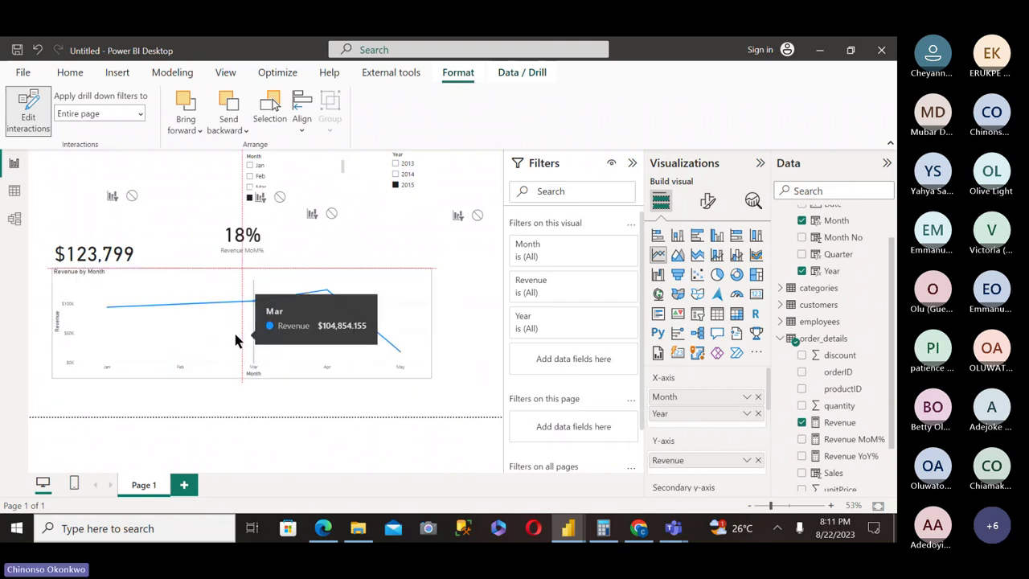
Replace Month and Year on the line chart's X-axis with Date from the Calendar table, and widen the chart.
{"action": "left_click", "coordinate": [757, 413]}
{"action": "left_click", "coordinate": [757, 396]}
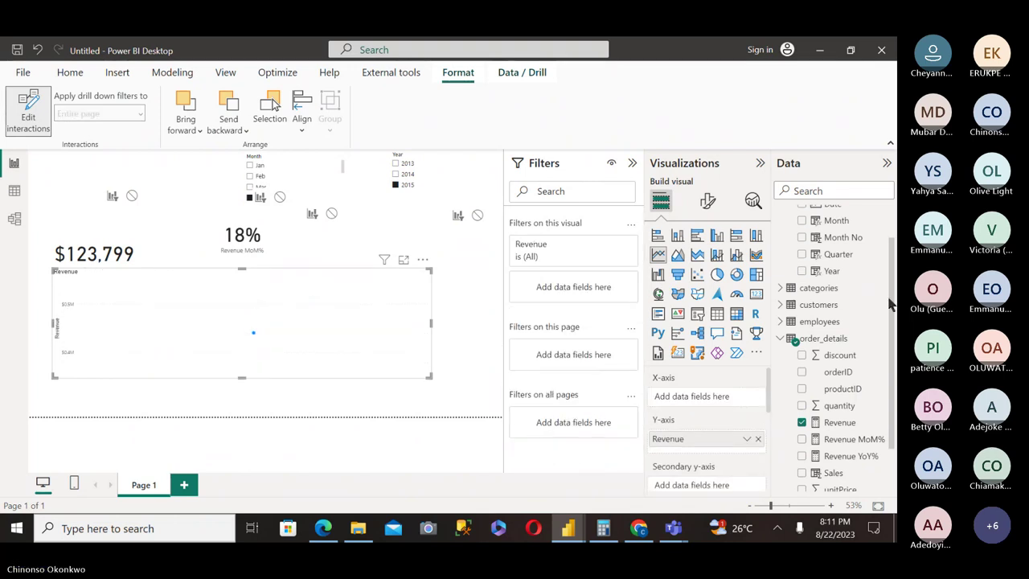
{"action": "scroll", "coordinate": [884, 305], "scroll_direction": "up", "scroll_amount": 2}
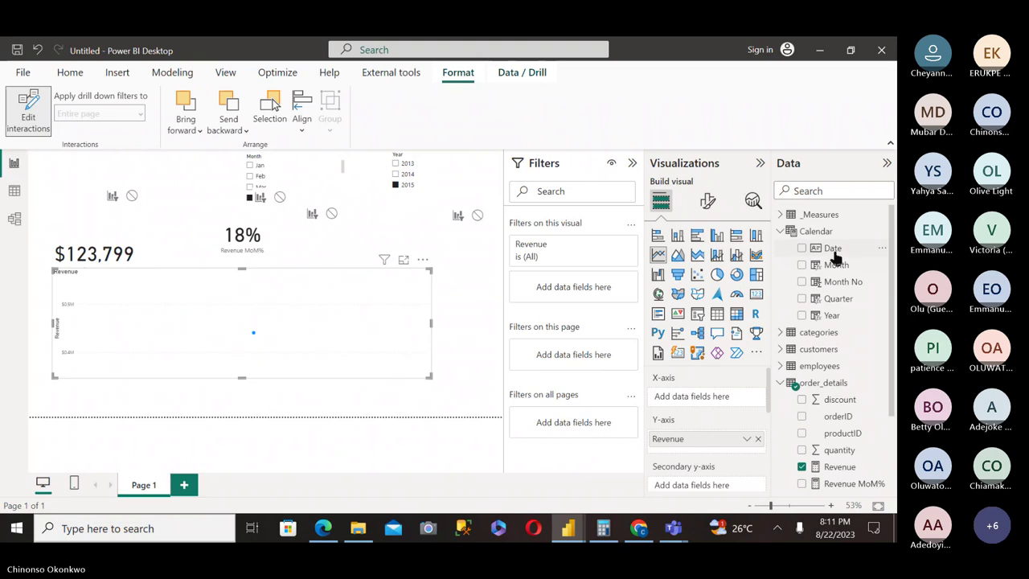
{"action": "left_click_drag", "start_coordinate": [832, 248], "coordinate": [709, 395]}
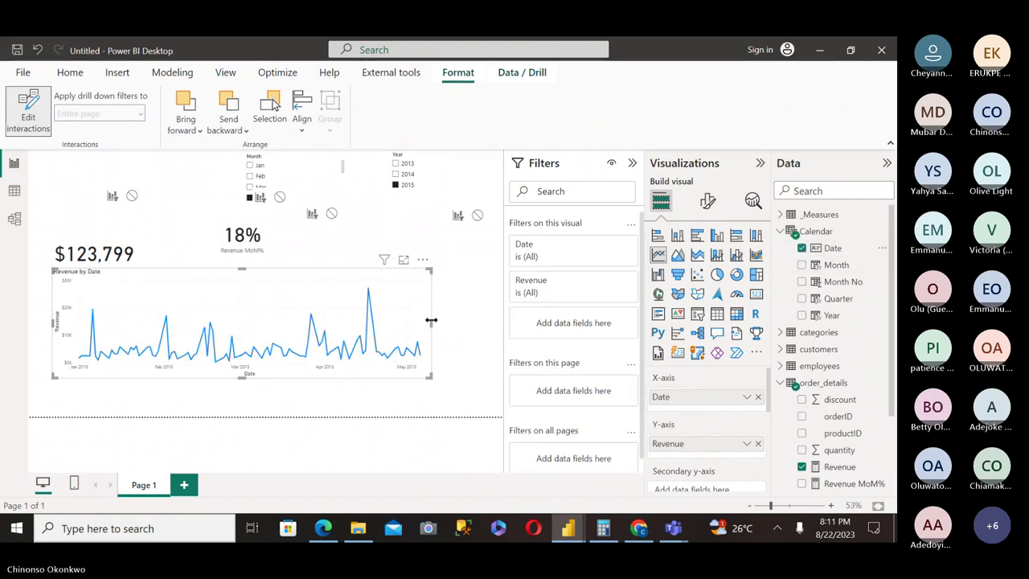
{"action": "left_click_drag", "start_coordinate": [431, 322], "coordinate": [471, 323]}
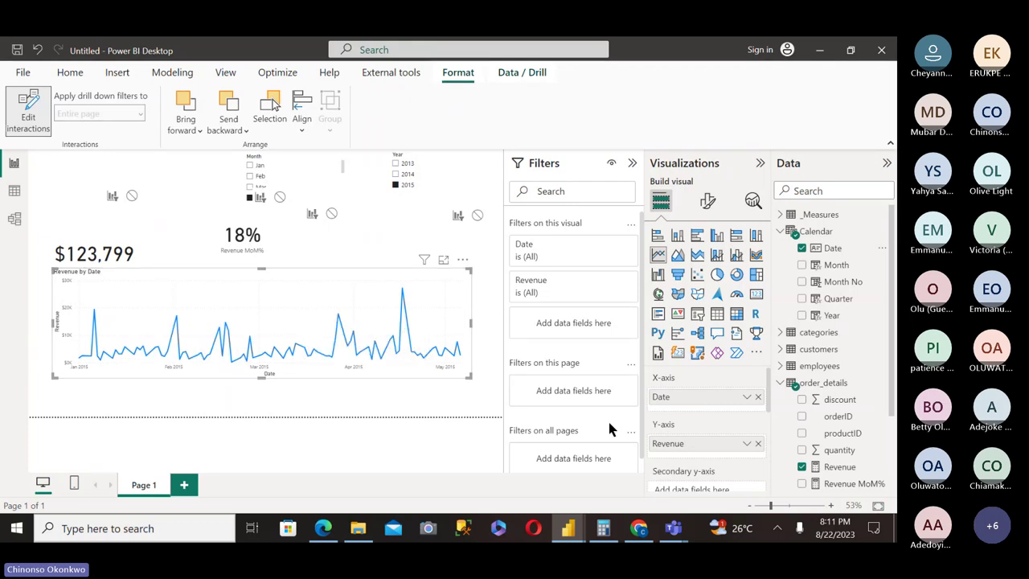
Shift the line chart slightly down and to the left beneath the Revenue card.
{"action": "left_click", "coordinate": [746, 397]}
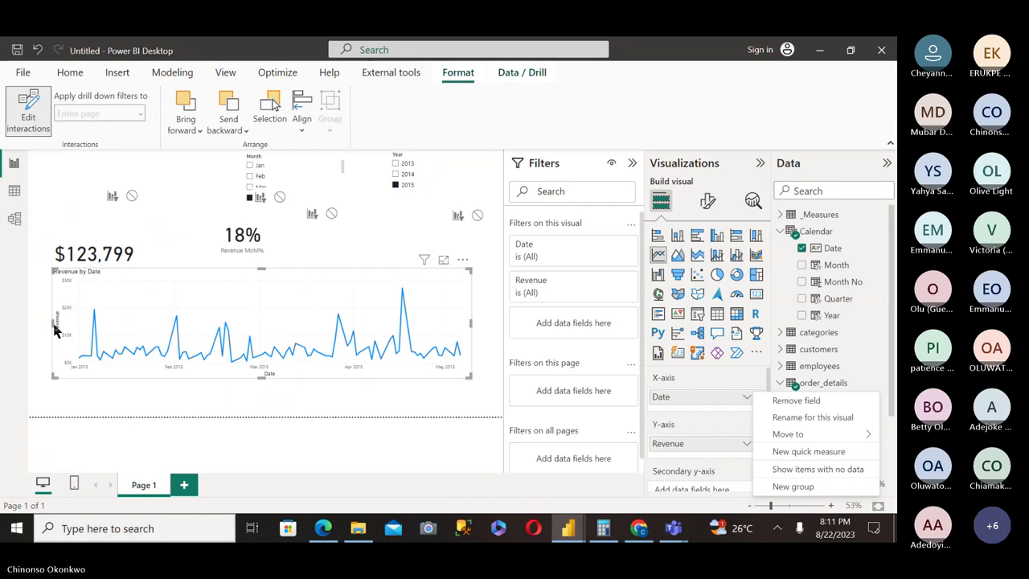
{"action": "left_click", "coordinate": [406, 299]}
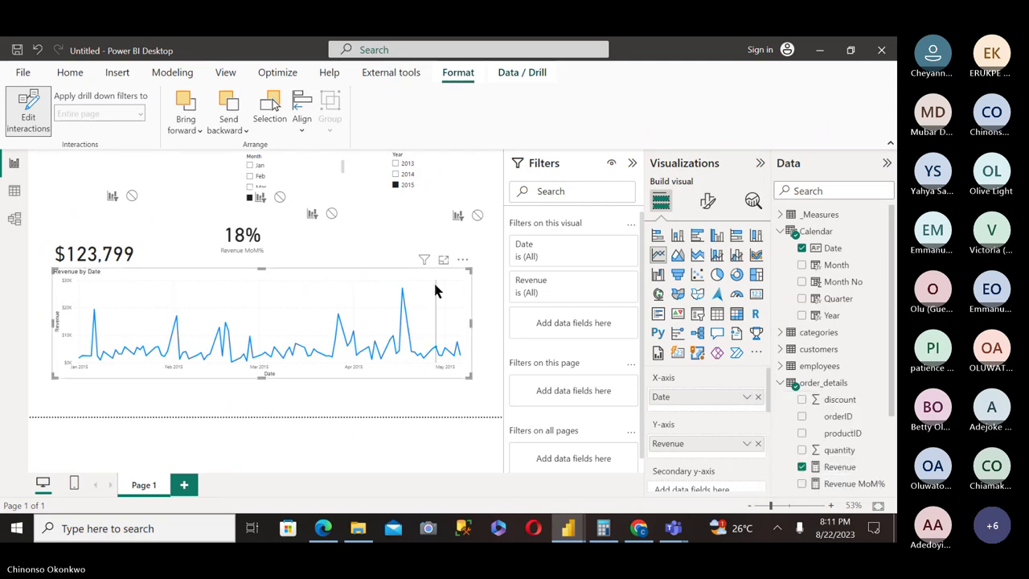
{"action": "left_click_drag", "start_coordinate": [436, 287], "coordinate": [424, 292]}
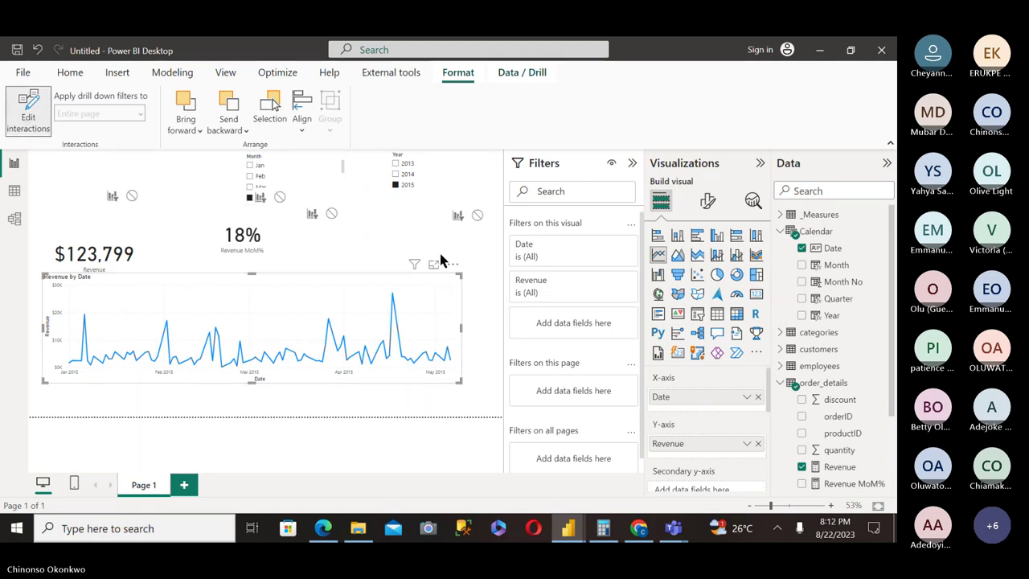
{"action": "left_click", "coordinate": [477, 265]}
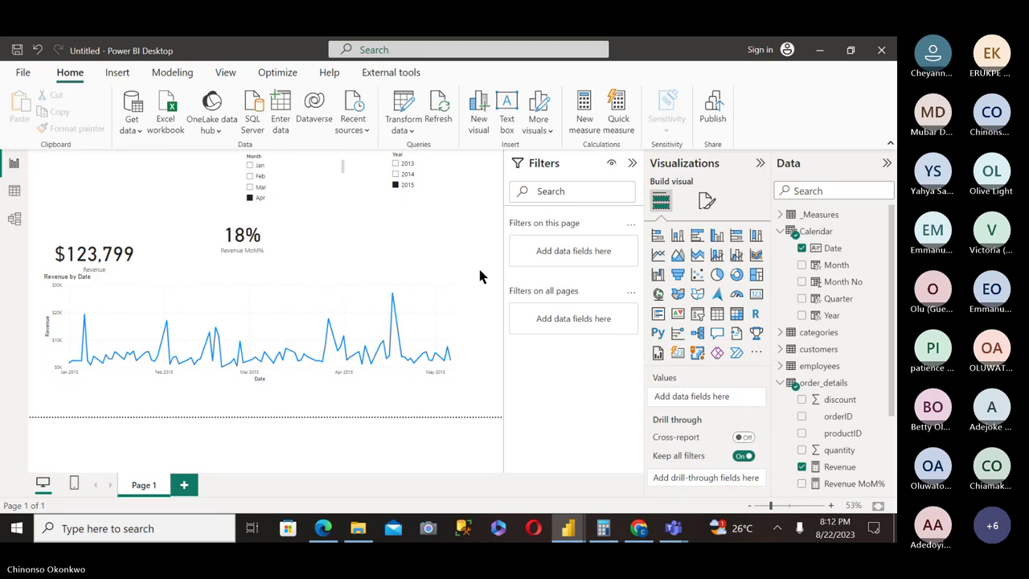
Clear Apr and 2015 in the slicers, and set the Year slicer's interaction with the line chart to None.
{"action": "left_click", "coordinate": [249, 199]}
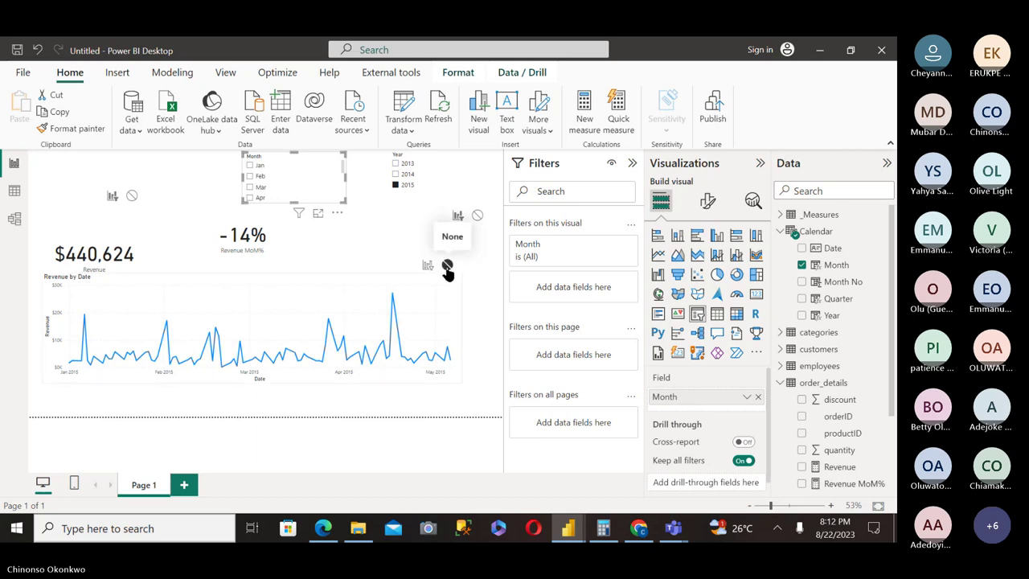
{"action": "left_click", "coordinate": [394, 186]}
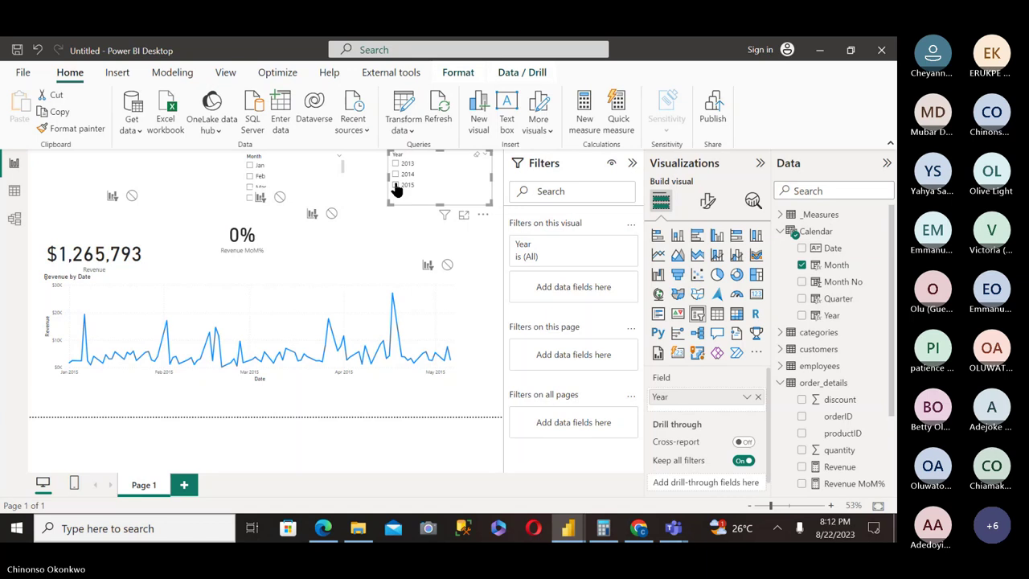
{"action": "left_click", "coordinate": [447, 266]}
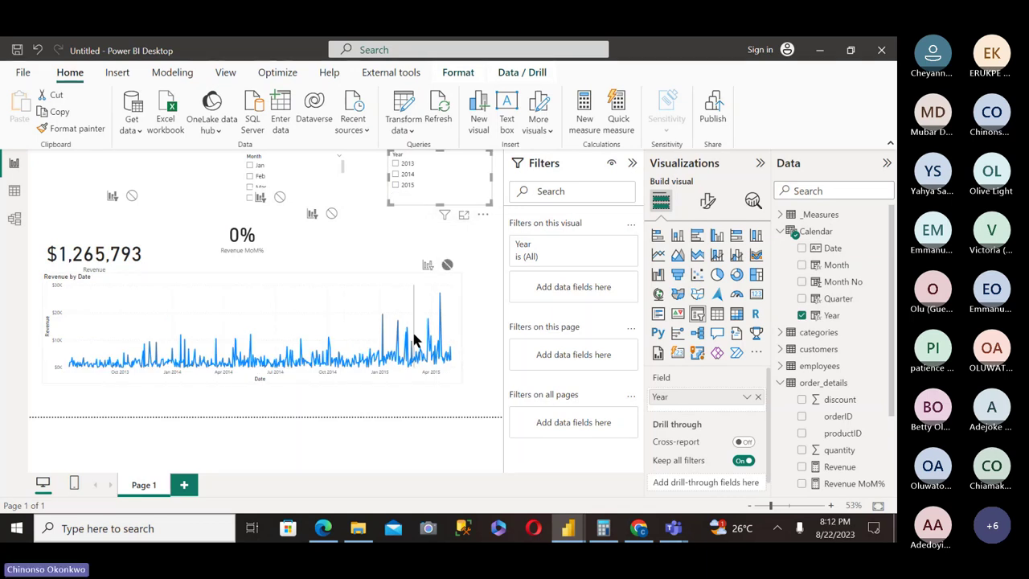
Replace Date on the line chart's X-axis with Year above Month from the Calendar table.
{"action": "left_click", "coordinate": [354, 297]}
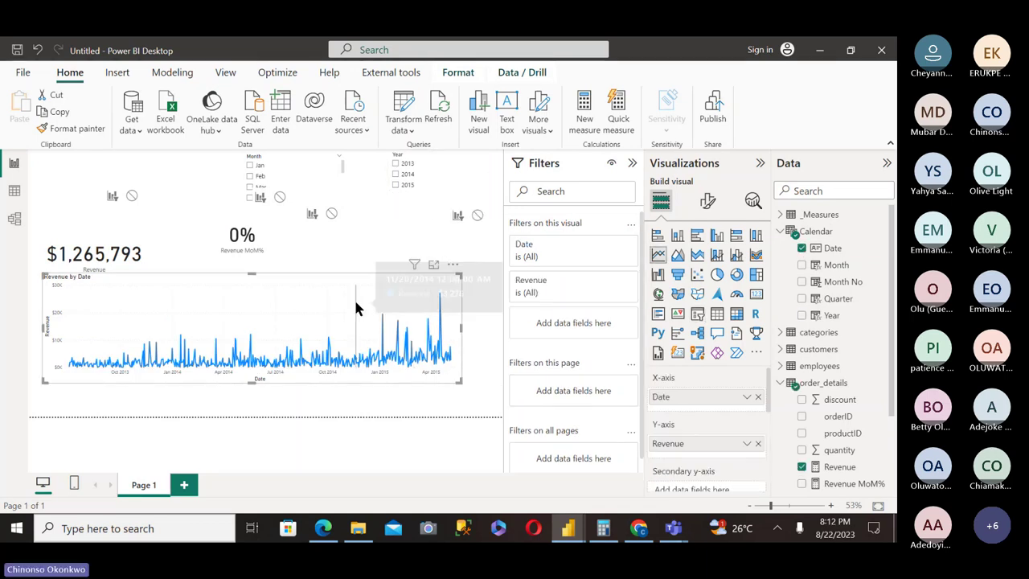
{"action": "left_click", "coordinate": [757, 397]}
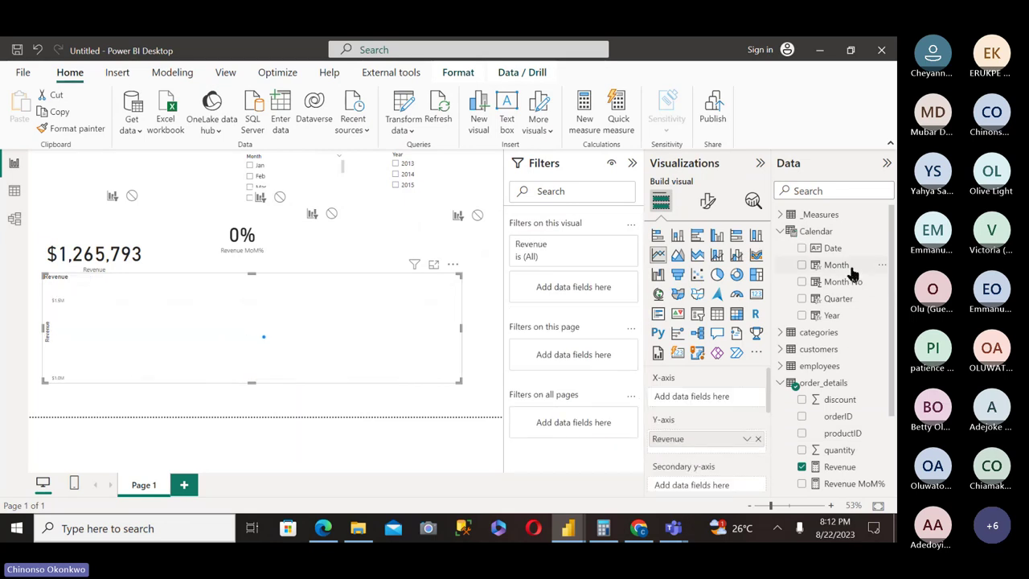
{"action": "left_click_drag", "start_coordinate": [852, 273], "coordinate": [726, 394]}
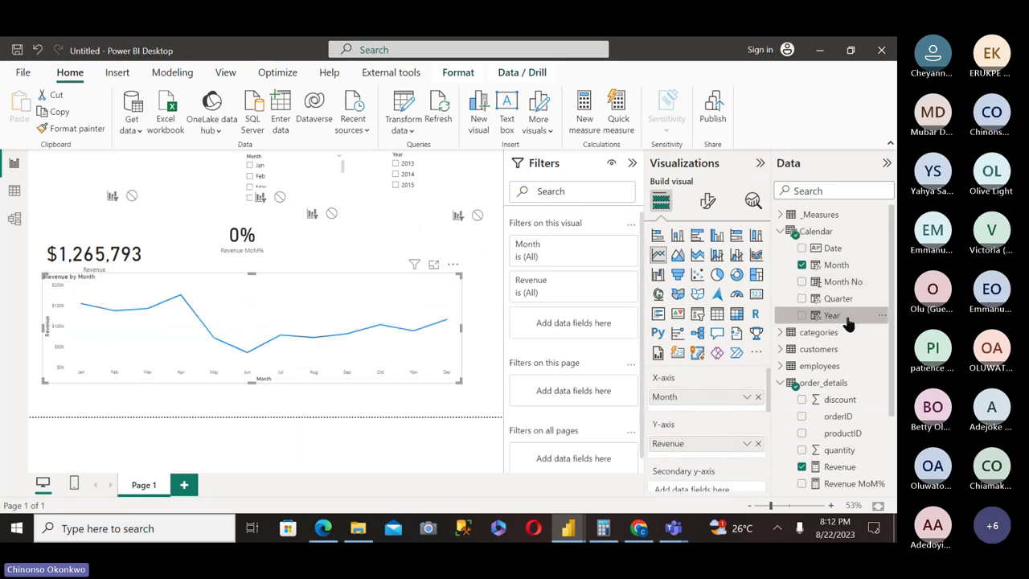
{"action": "left_click_drag", "start_coordinate": [848, 321], "coordinate": [696, 397]}
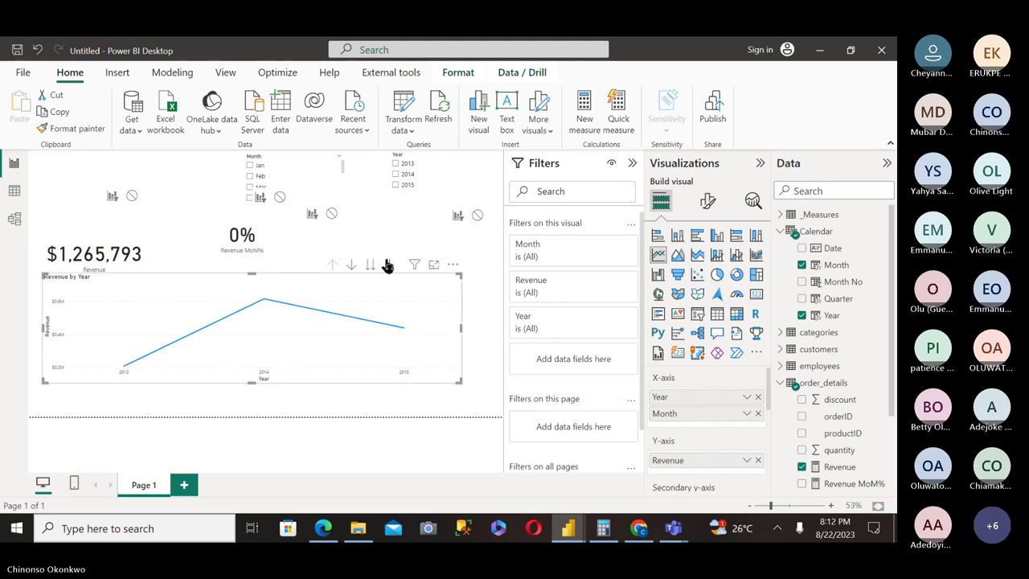
Select Apr in the Month slicer and 2015 in the Year slicer.
{"action": "left_click", "coordinate": [251, 196]}
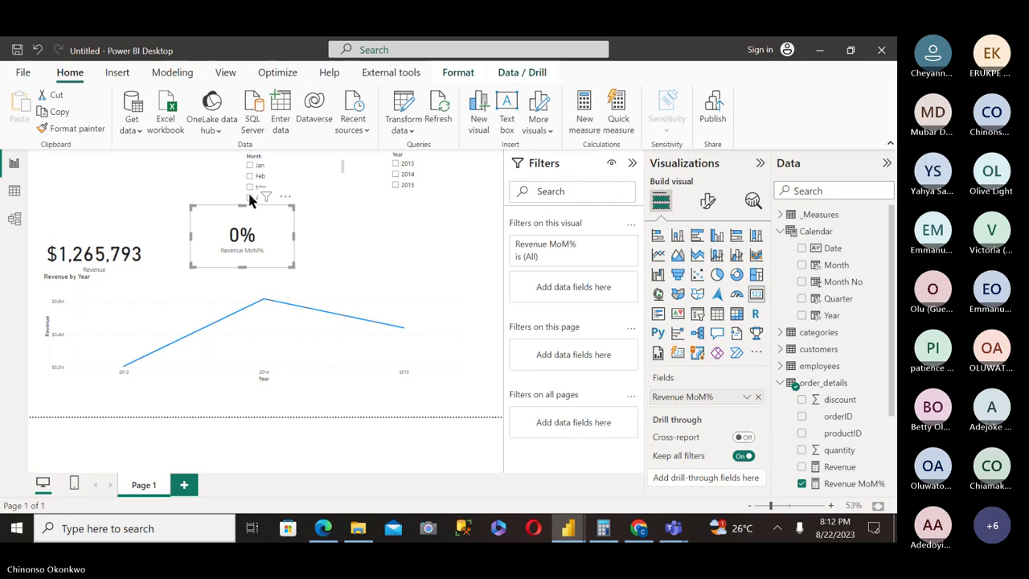
{"action": "left_click", "coordinate": [251, 200]}
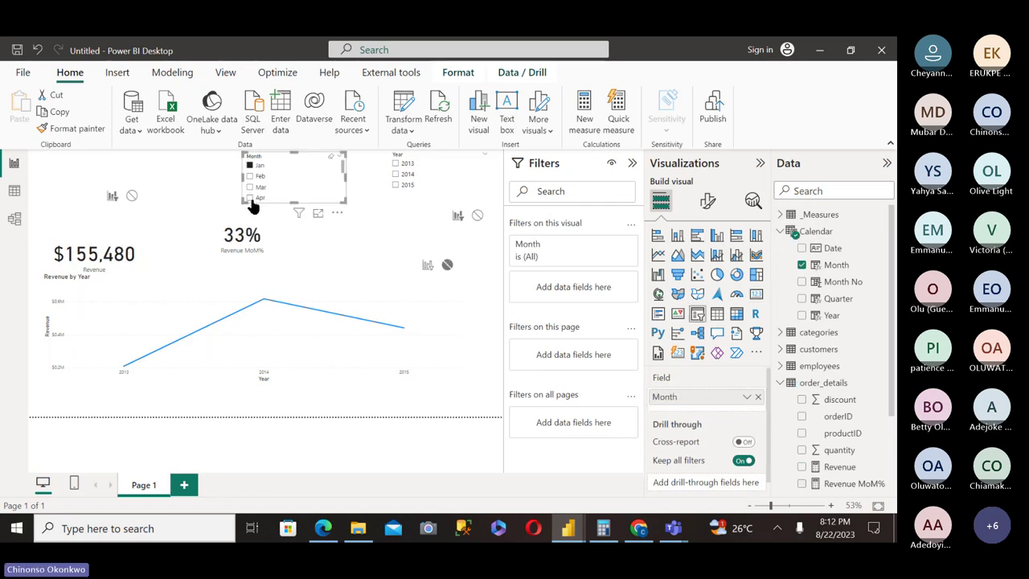
{"action": "left_click", "coordinate": [250, 199]}
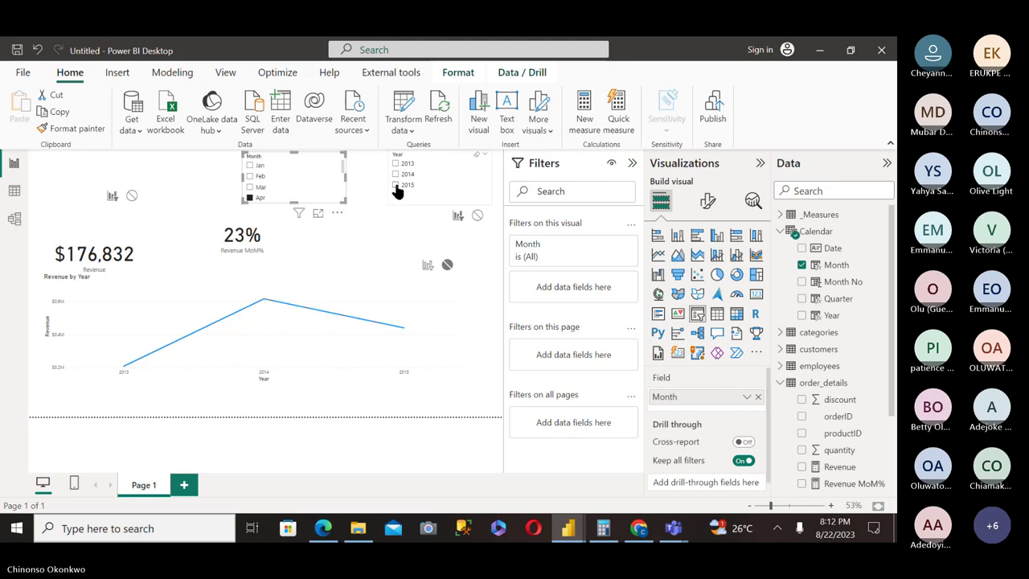
{"action": "left_click", "coordinate": [395, 186]}
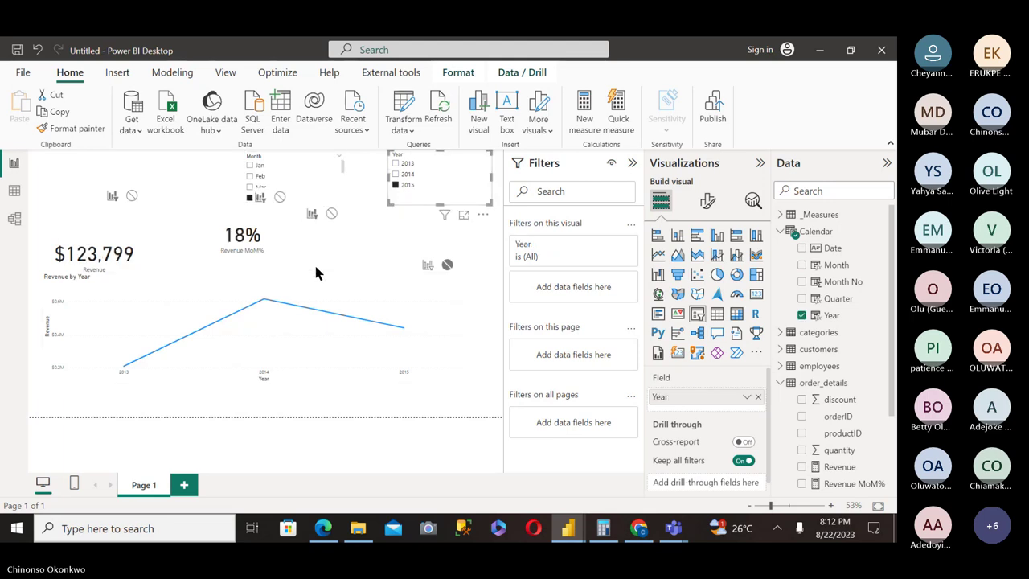
Try Month above Year on the line chart's X-axis, inspect the last data point, and restore Year above Month.
{"action": "left_click", "coordinate": [399, 313]}
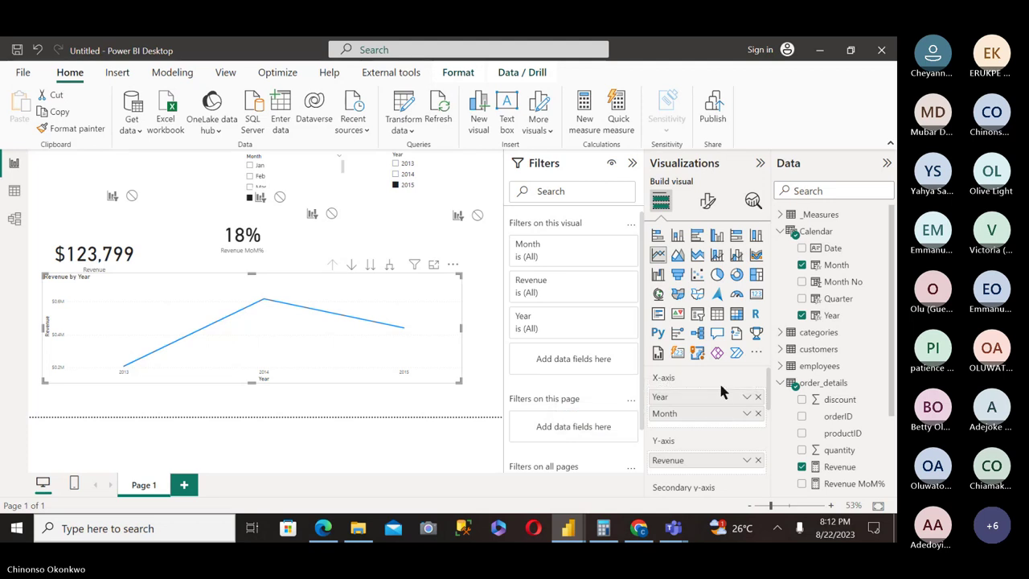
{"action": "mouse_move", "coordinate": [693, 415]}
{"action": "left_mouse_down"}
{"action": "mouse_move", "coordinate": [705, 393]}
{"action": "mouse_move", "coordinate": [691, 395]}
{"action": "left_mouse_up"}
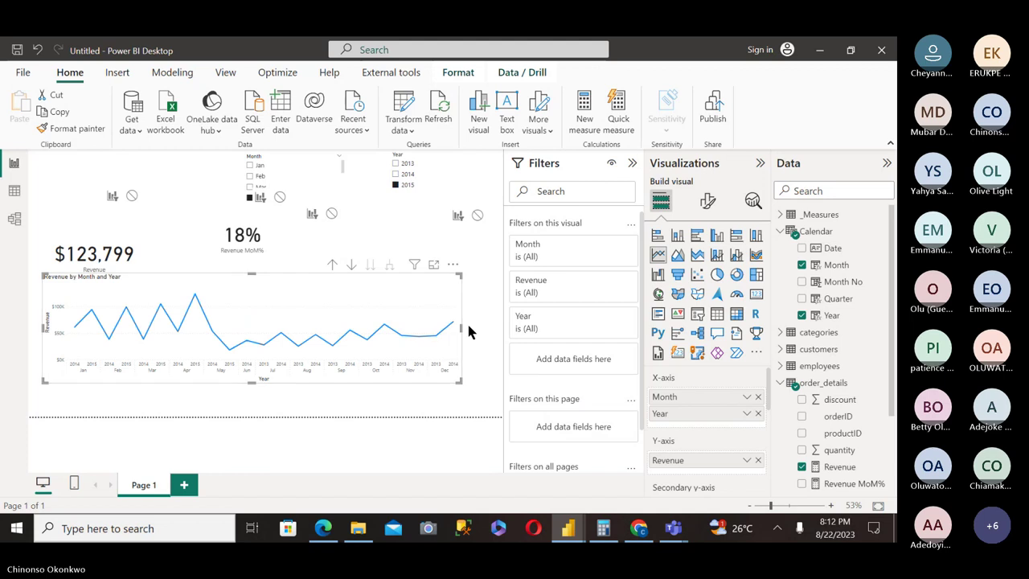
{"action": "mouse_move", "coordinate": [453, 331]}
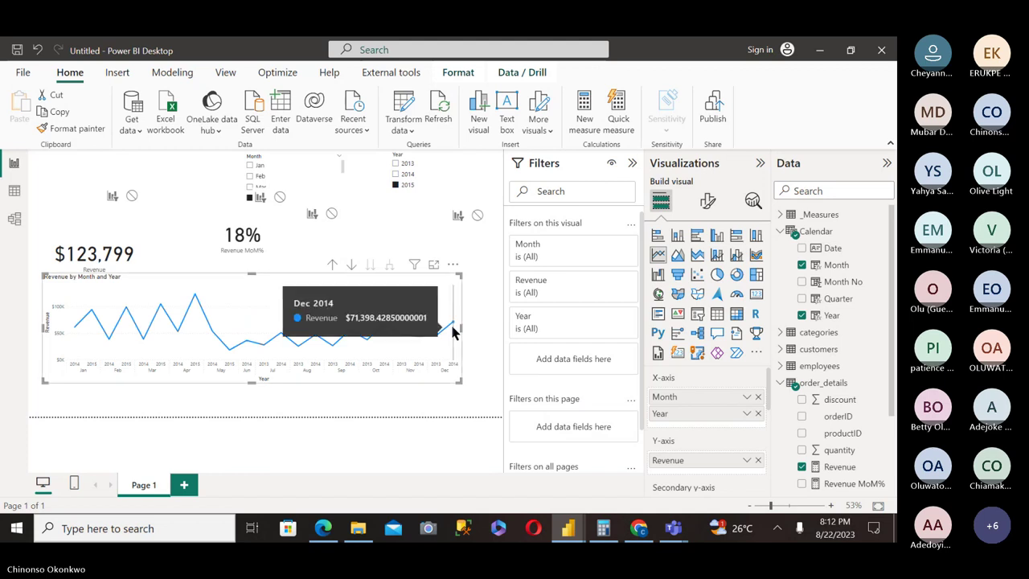
{"action": "left_click_drag", "start_coordinate": [684, 416], "coordinate": [685, 397]}
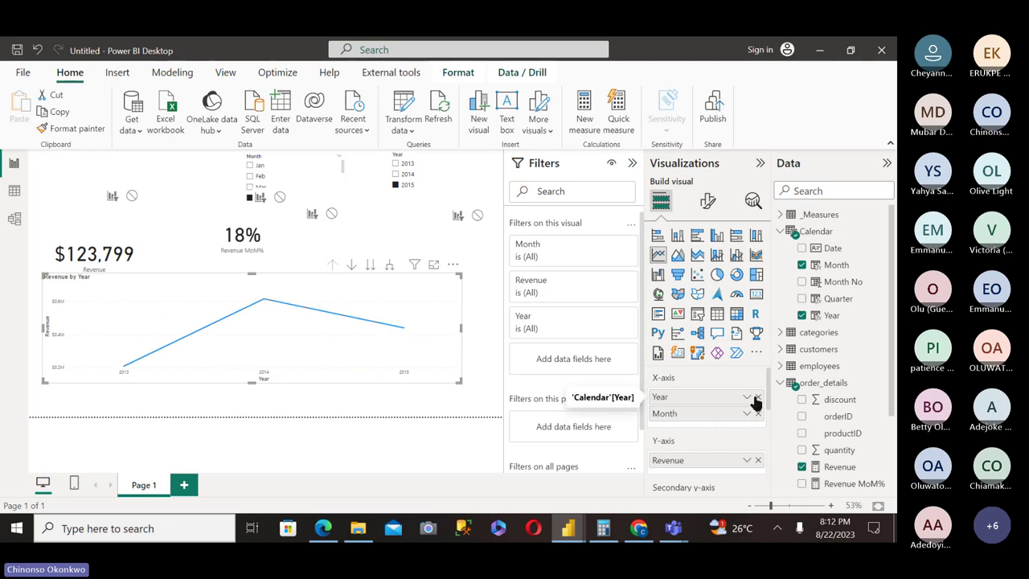
Remove Year and Month from the line chart's X-axis.
{"action": "left_click", "coordinate": [756, 397]}
{"action": "left_click", "coordinate": [756, 398]}
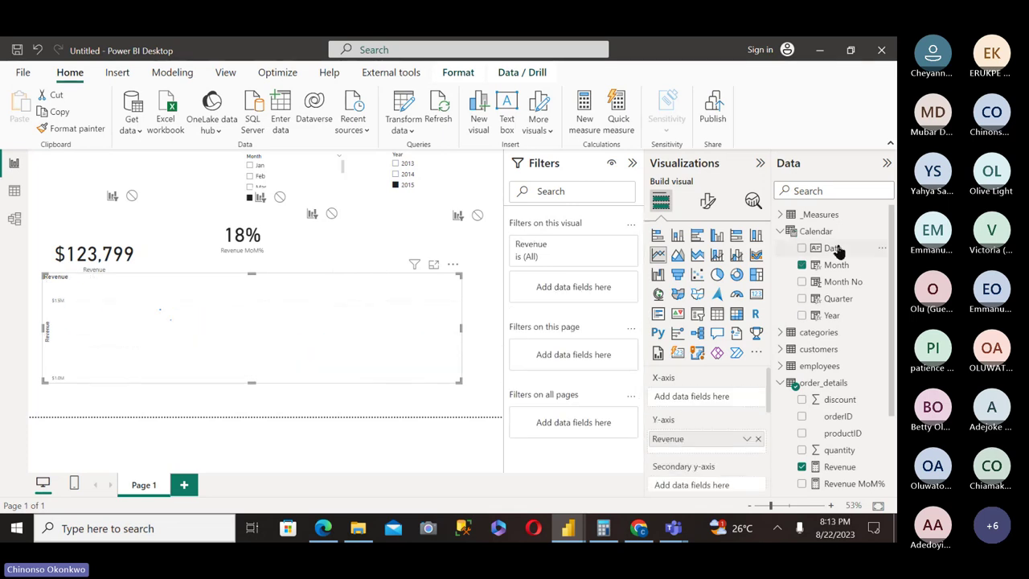
Add Calendar's Date to the line chart's X-axis, and widen and reposition the chart below the revenue cards.
{"action": "left_click_drag", "start_coordinate": [833, 247], "coordinate": [704, 395]}
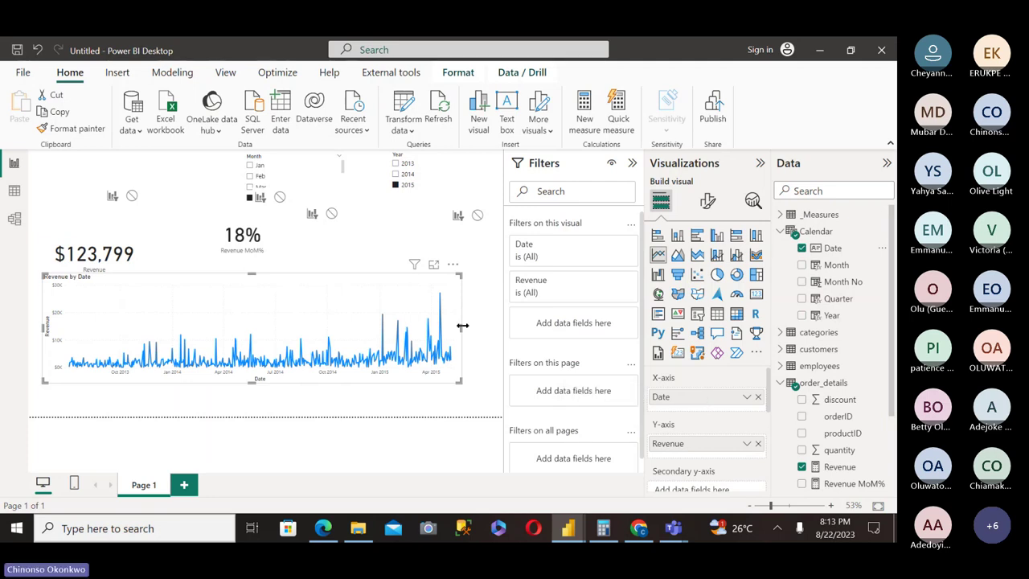
{"action": "left_click_drag", "start_coordinate": [462, 326], "coordinate": [488, 336]}
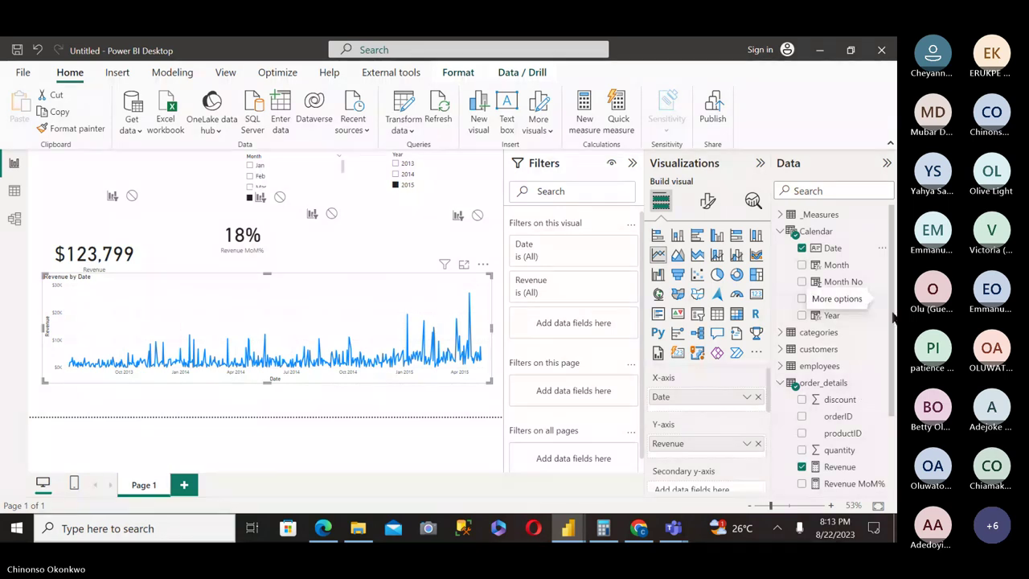
{"action": "scroll", "coordinate": [864, 350], "scroll_direction": "down", "scroll_amount": 1}
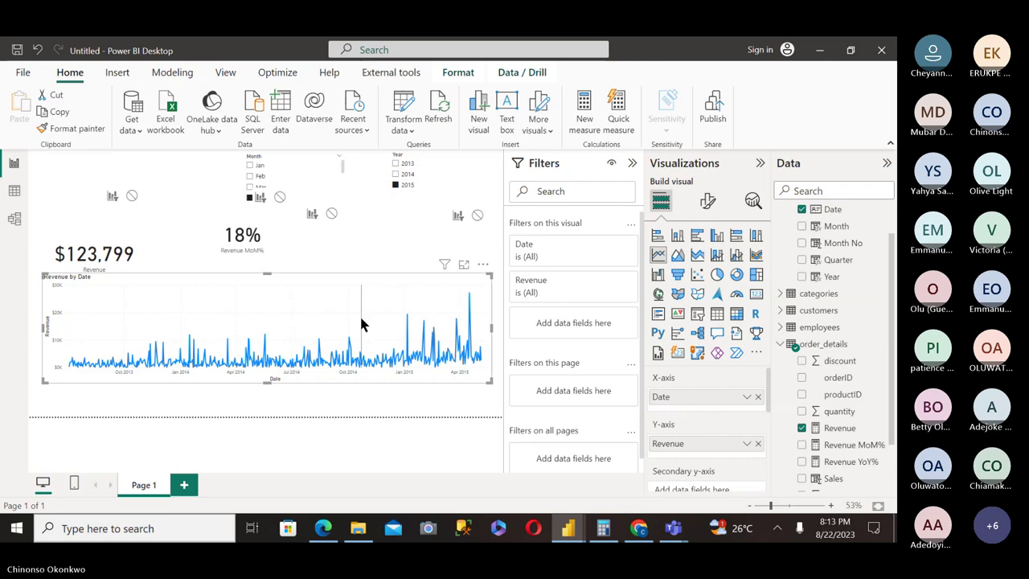
{"action": "left_click_drag", "start_coordinate": [359, 313], "coordinate": [348, 345]}
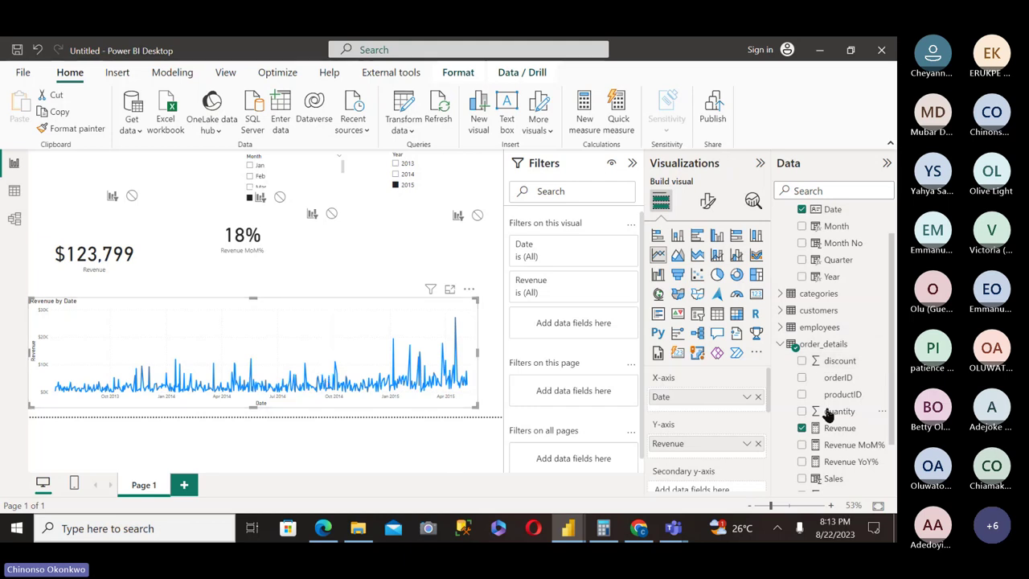
Replace Date on the line chart's X-axis with Year and Month from the Calendar table.
{"action": "left_click", "coordinate": [757, 396]}
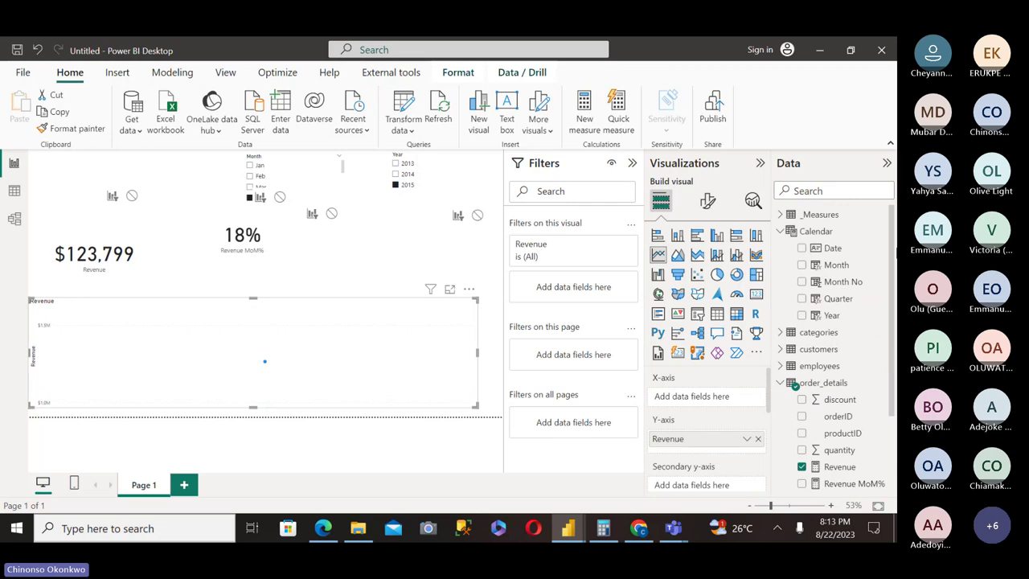
{"action": "left_click_drag", "start_coordinate": [765, 364], "coordinate": [691, 396]}
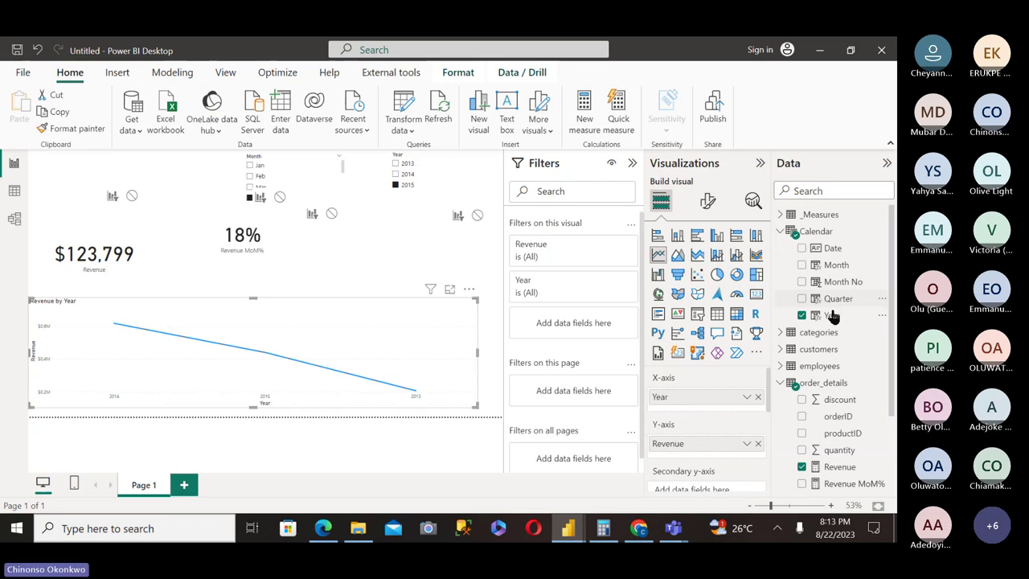
{"action": "left_click_drag", "start_coordinate": [835, 264], "coordinate": [704, 411]}
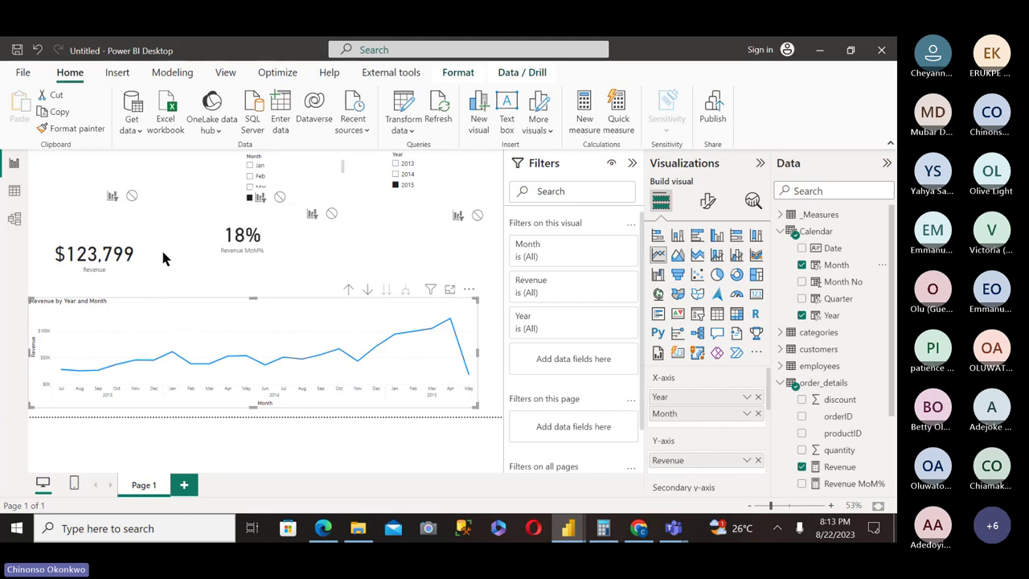
Examine the monthly revenue trend on the line chart from July 2013 to May 2015, including its lowest and highest points.
{"action": "mouse_move", "coordinate": [202, 344]}
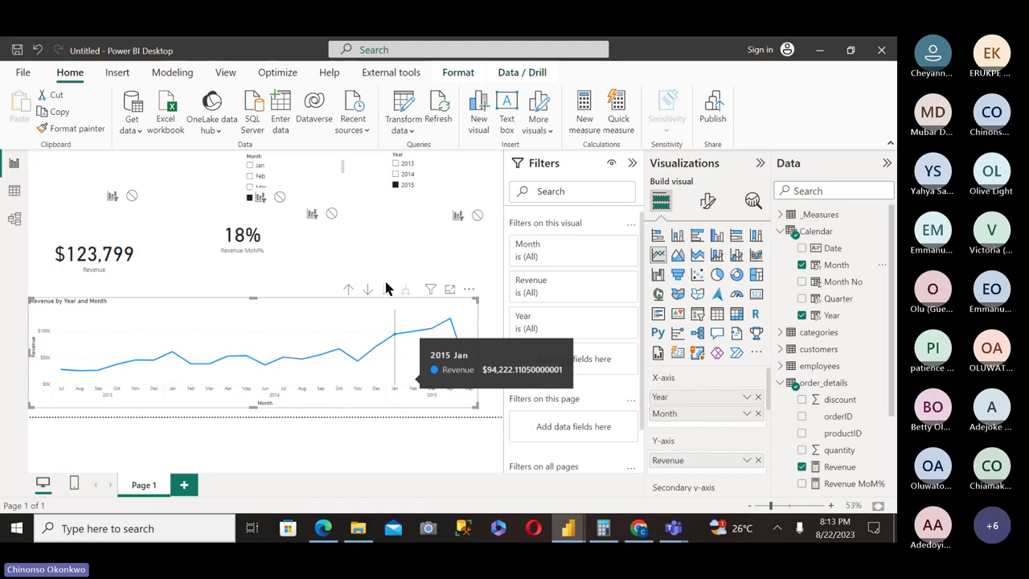
{"action": "left_click", "coordinate": [462, 77]}
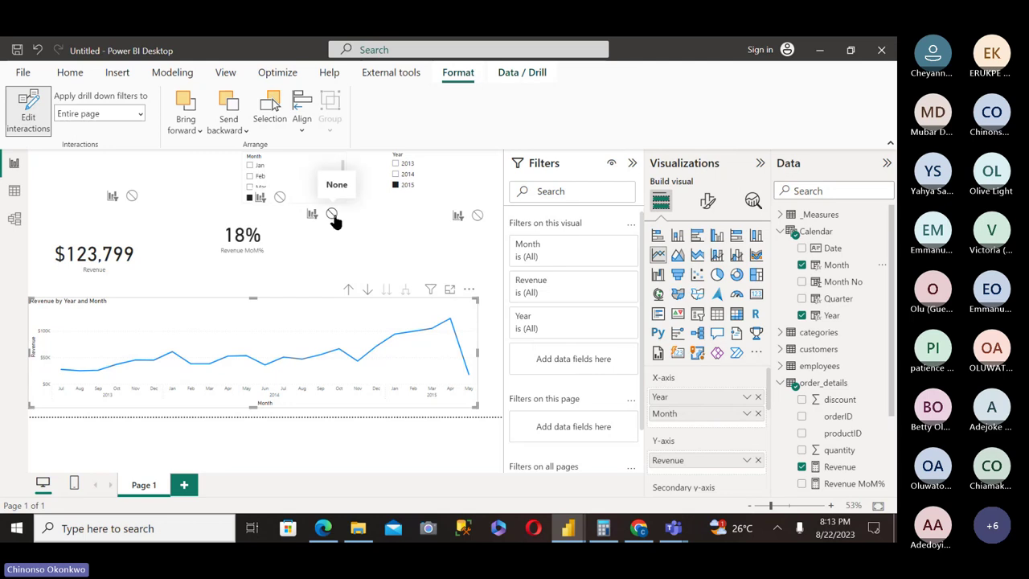
{"action": "left_click", "coordinate": [492, 340]}
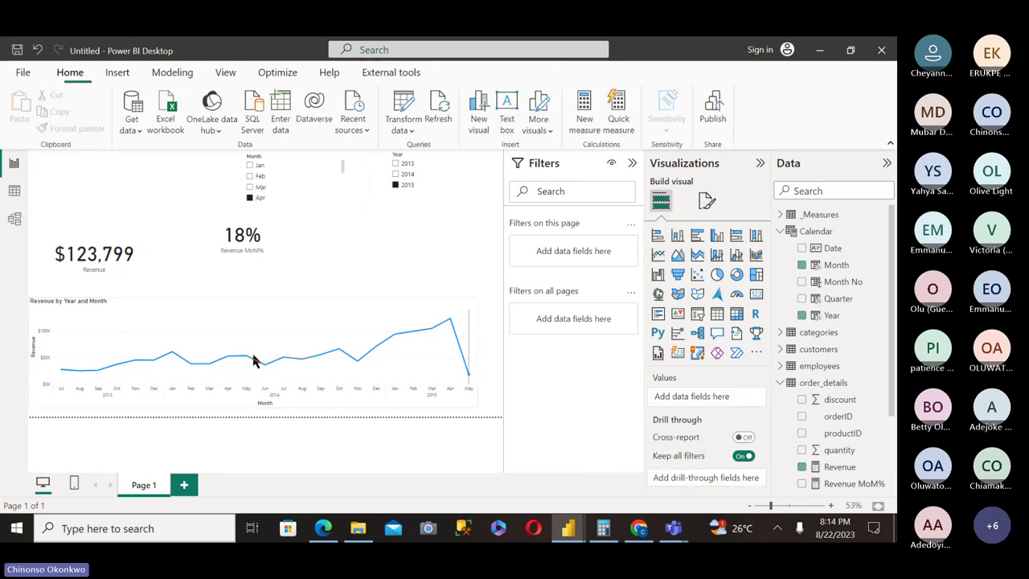
{"action": "left_click", "coordinate": [291, 347]}
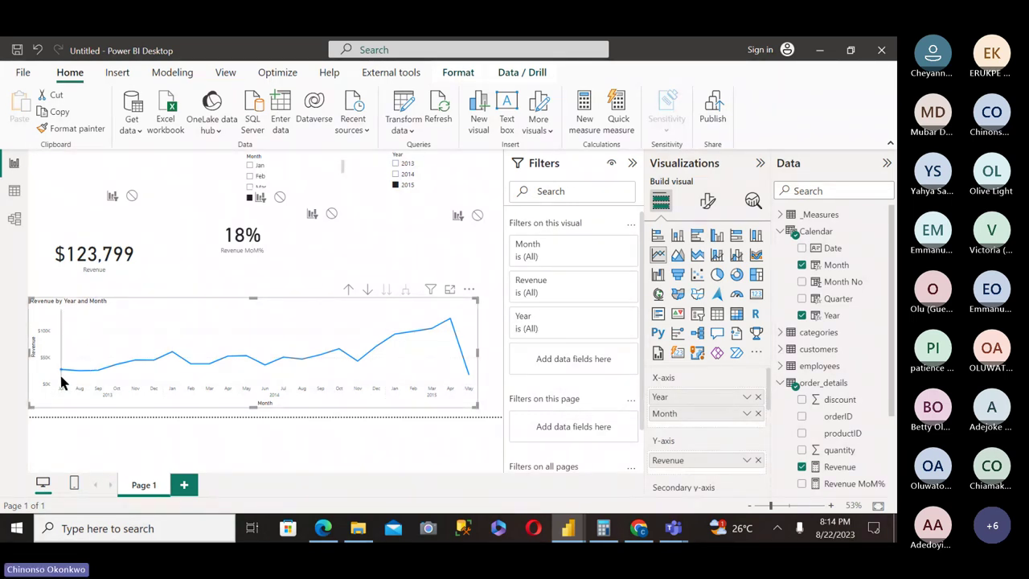
{"action": "mouse_move", "coordinate": [60, 377]}
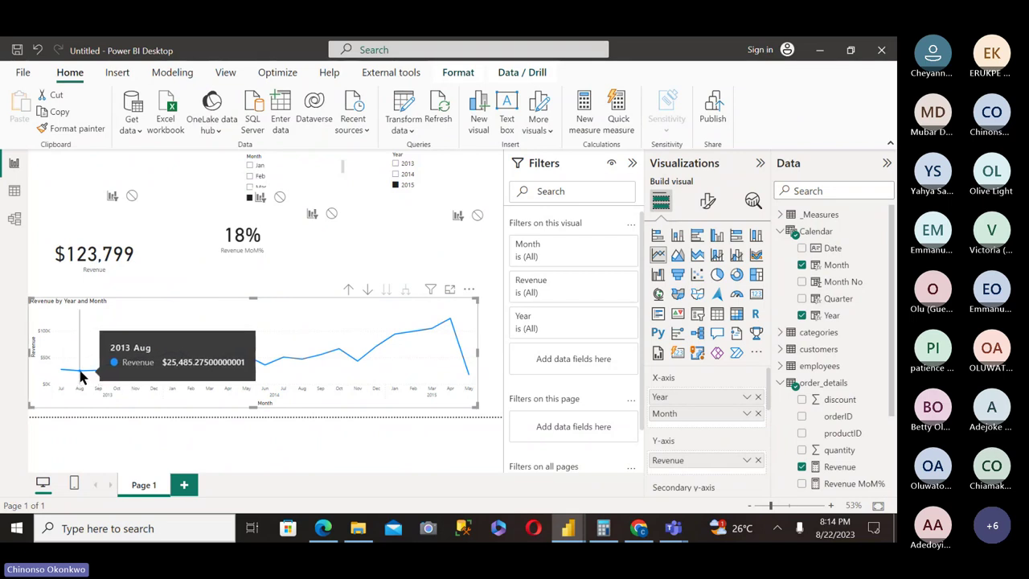
{"action": "mouse_move", "coordinate": [337, 381]}
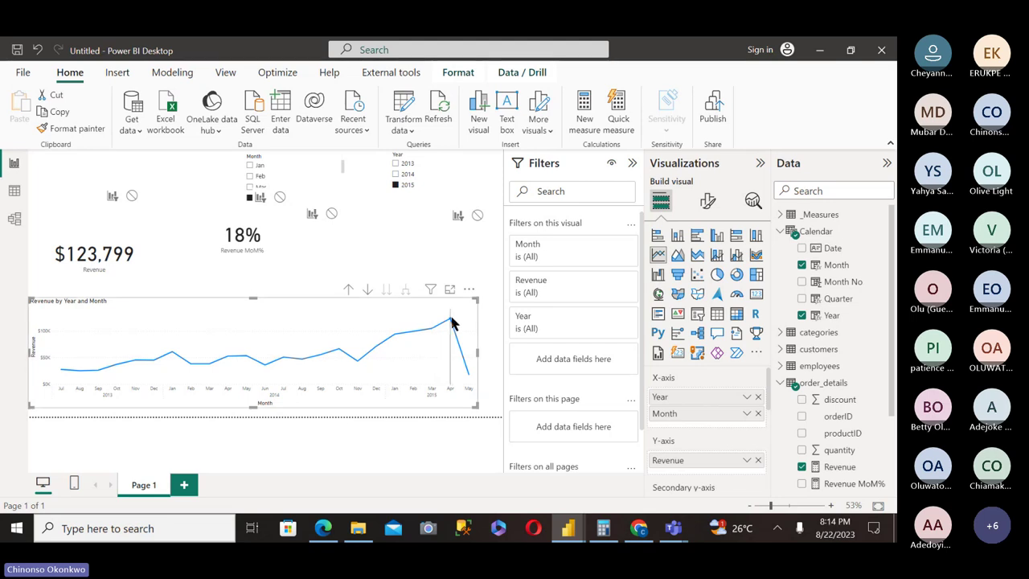
{"action": "mouse_move", "coordinate": [450, 324]}
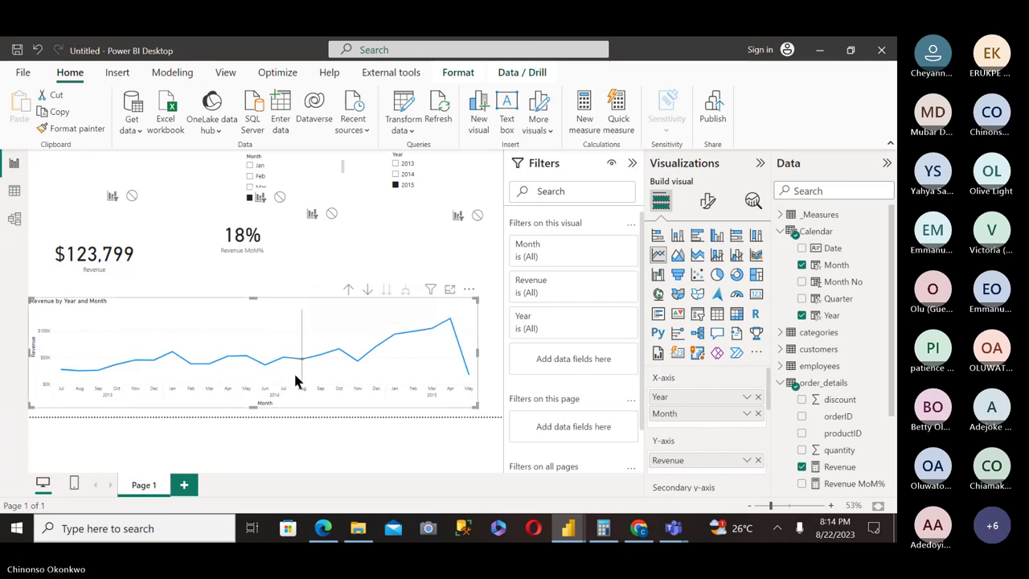
Reduce the line chart's height slightly and turn on its markers.
{"action": "left_click_drag", "start_coordinate": [252, 407], "coordinate": [250, 401]}
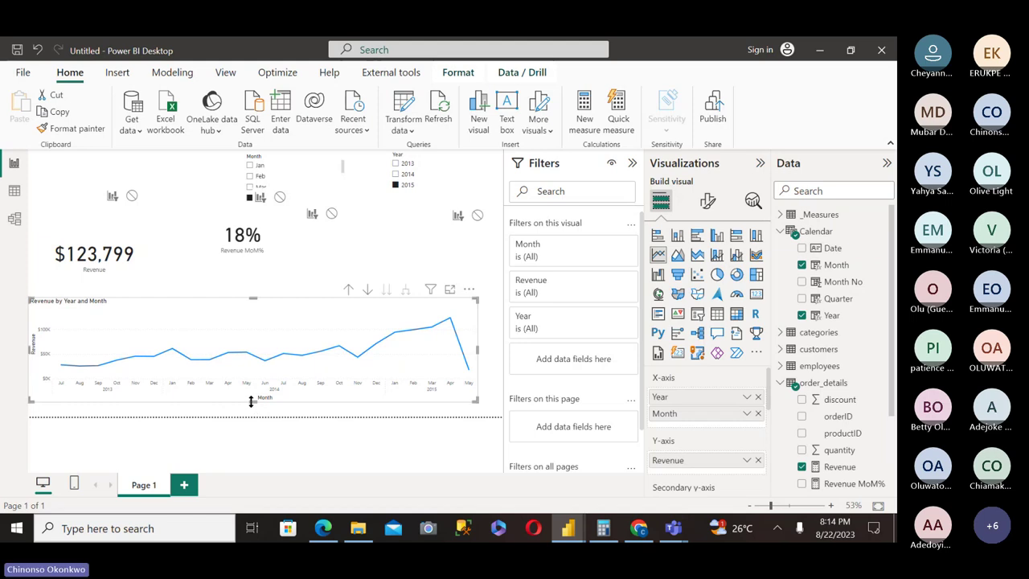
{"action": "left_click", "coordinate": [120, 387]}
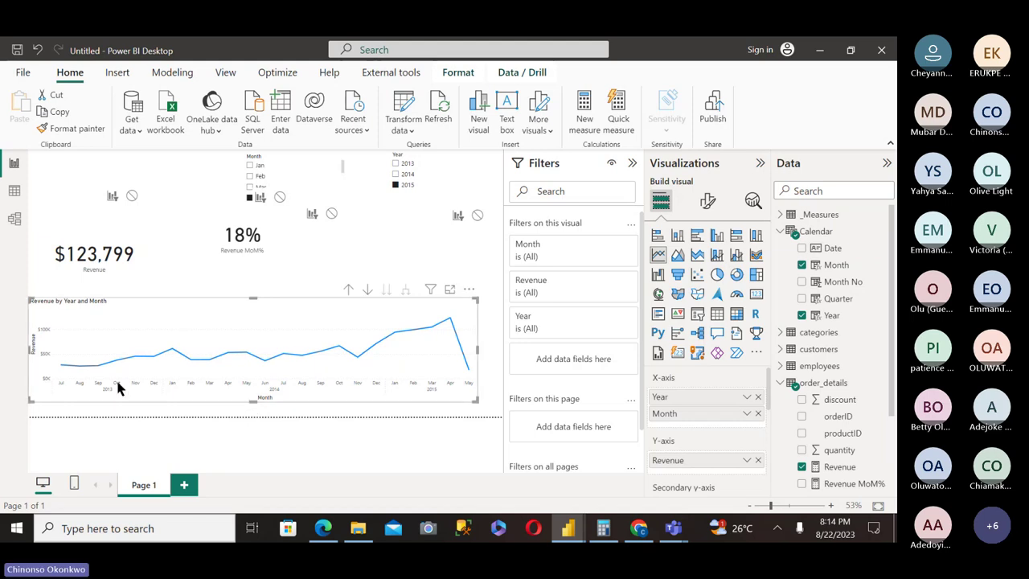
{"action": "left_click", "coordinate": [706, 203]}
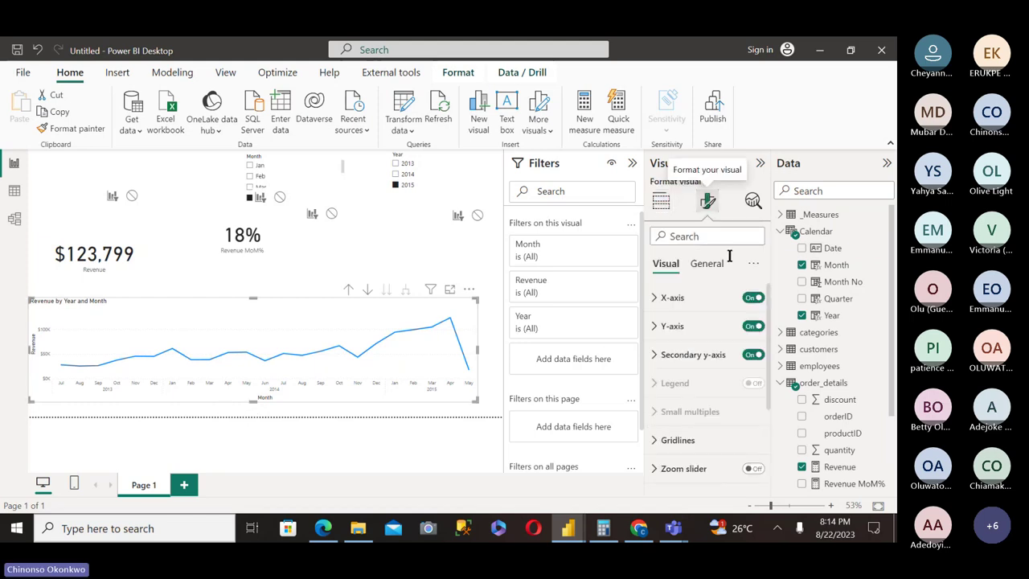
{"action": "scroll", "coordinate": [767, 428], "scroll_direction": "down", "scroll_amount": 3}
{"action": "scroll", "coordinate": [764, 434], "scroll_direction": "down", "scroll_amount": 1}
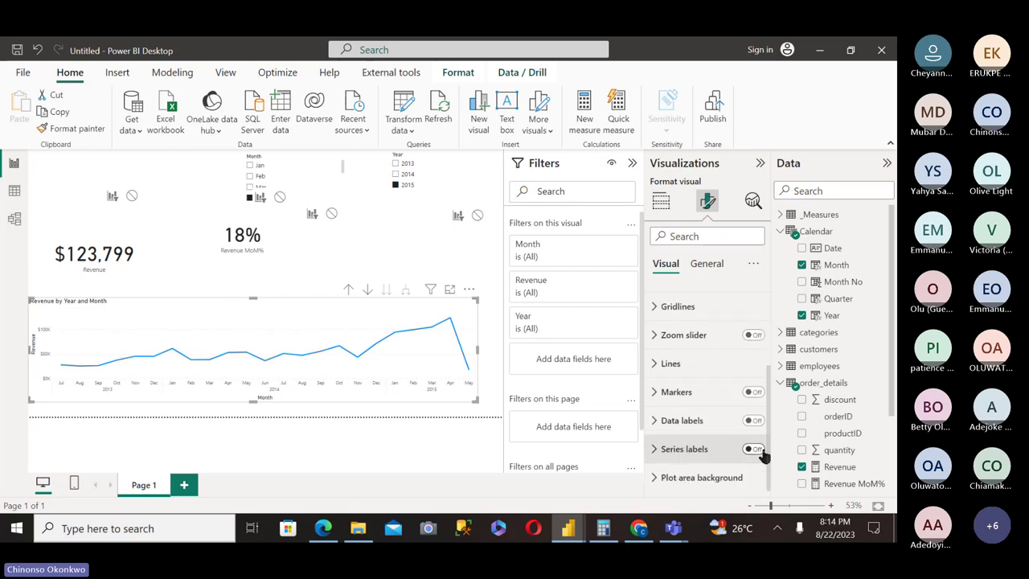
{"action": "left_click", "coordinate": [752, 394]}
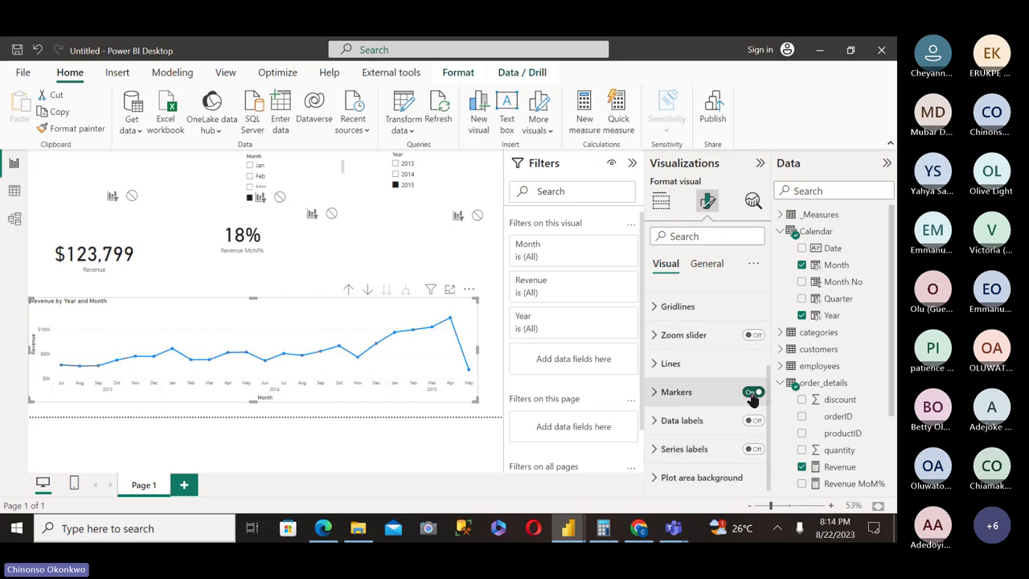
Enable Show all in the marker colors so each month's marker can be colored individually.
{"action": "left_click", "coordinate": [659, 394]}
{"action": "scroll", "coordinate": [769, 406], "scroll_direction": "down", "scroll_amount": 2}
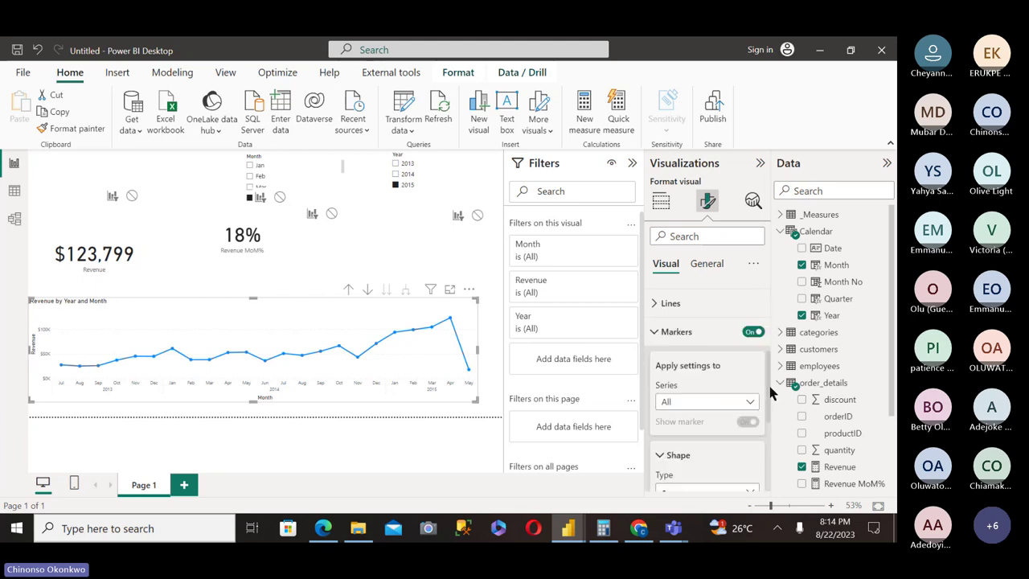
{"action": "scroll", "coordinate": [770, 403], "scroll_direction": "down", "scroll_amount": 4}
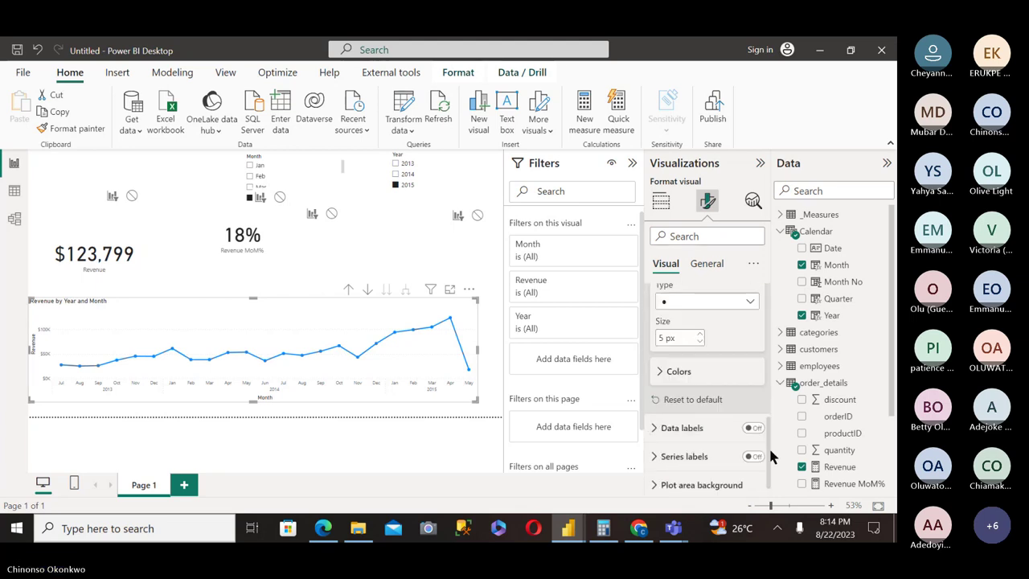
{"action": "left_click", "coordinate": [659, 376]}
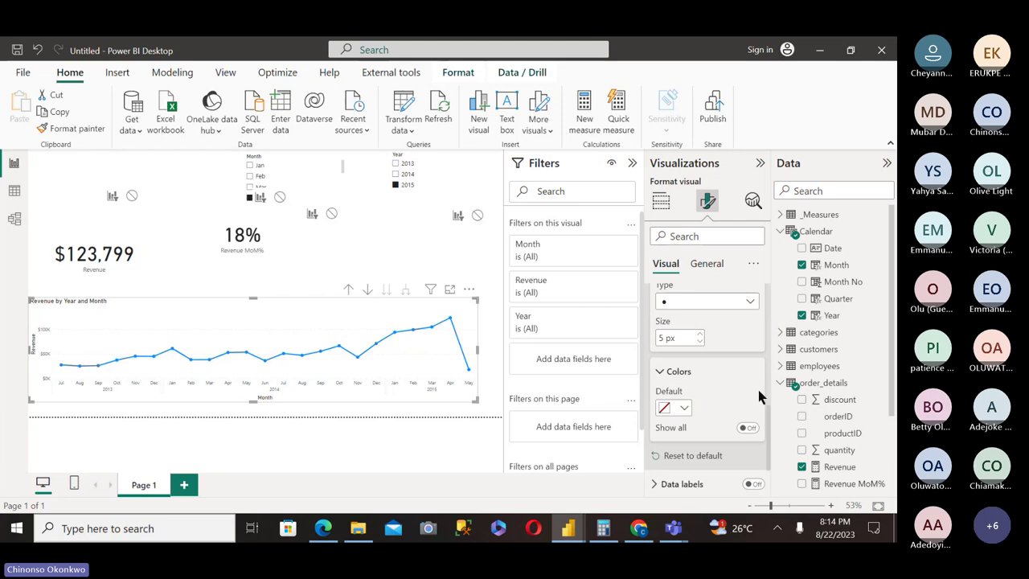
{"action": "left_click", "coordinate": [683, 411]}
{"action": "left_click", "coordinate": [731, 428]}
{"action": "left_click", "coordinate": [745, 428]}
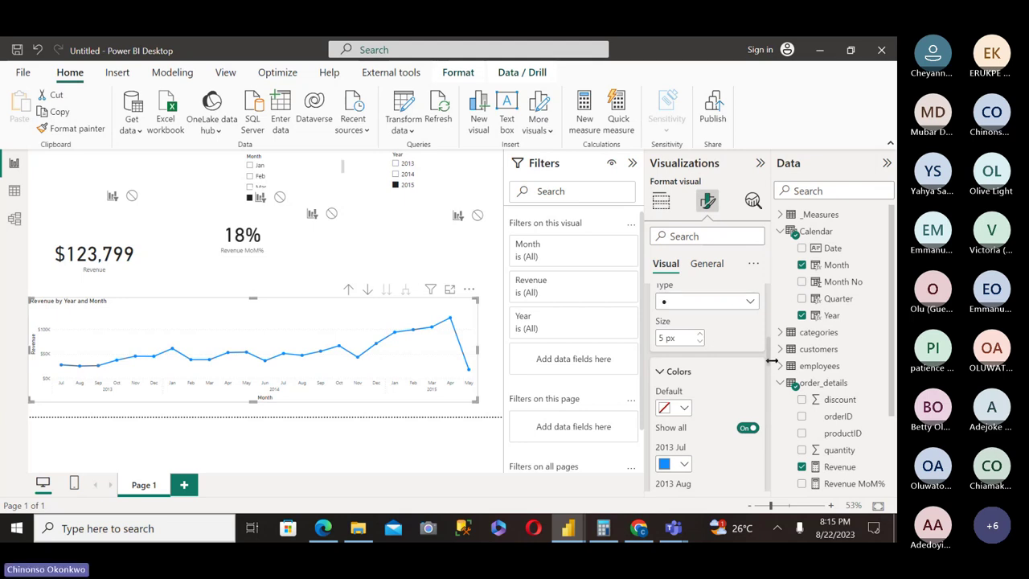
Try red on the 2013 Nov marker and restore its blue color.
{"action": "left_click_drag", "start_coordinate": [768, 362], "coordinate": [765, 387]}
{"action": "scroll", "coordinate": [765, 386], "scroll_direction": "up", "scroll_amount": 2}
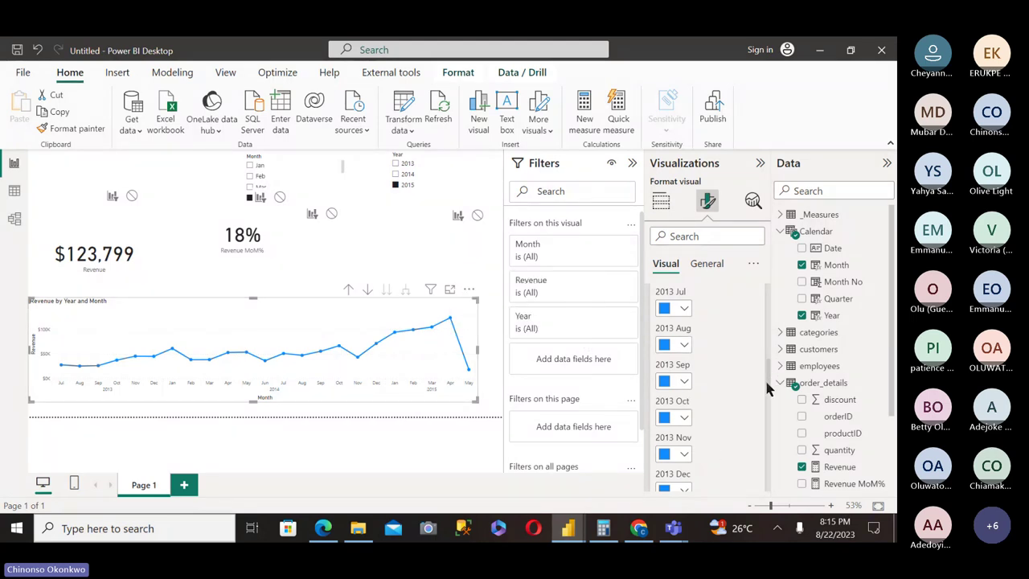
{"action": "left_click_drag", "start_coordinate": [764, 378], "coordinate": [765, 393]}
{"action": "left_click", "coordinate": [684, 394]}
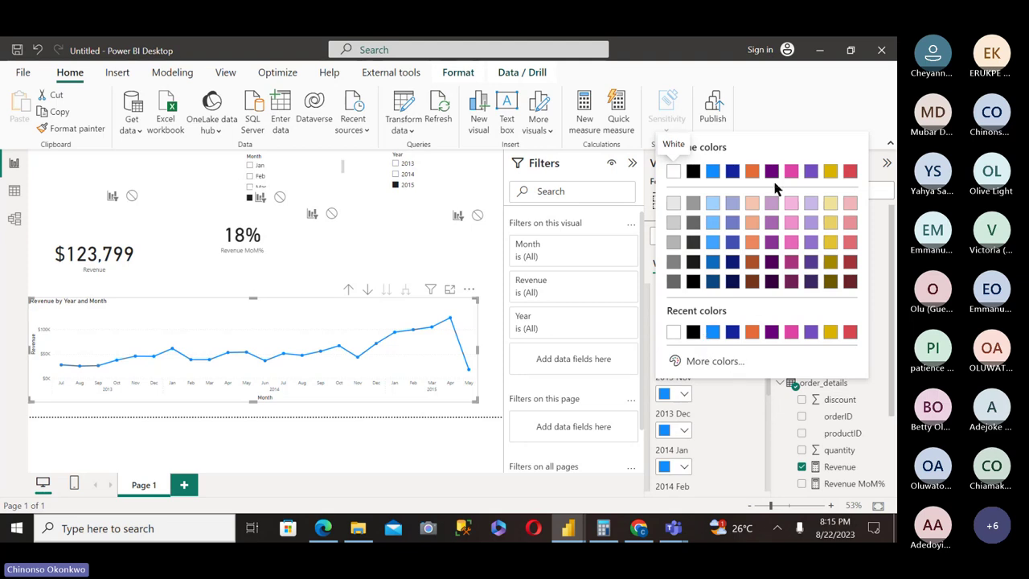
{"action": "left_click", "coordinate": [850, 171]}
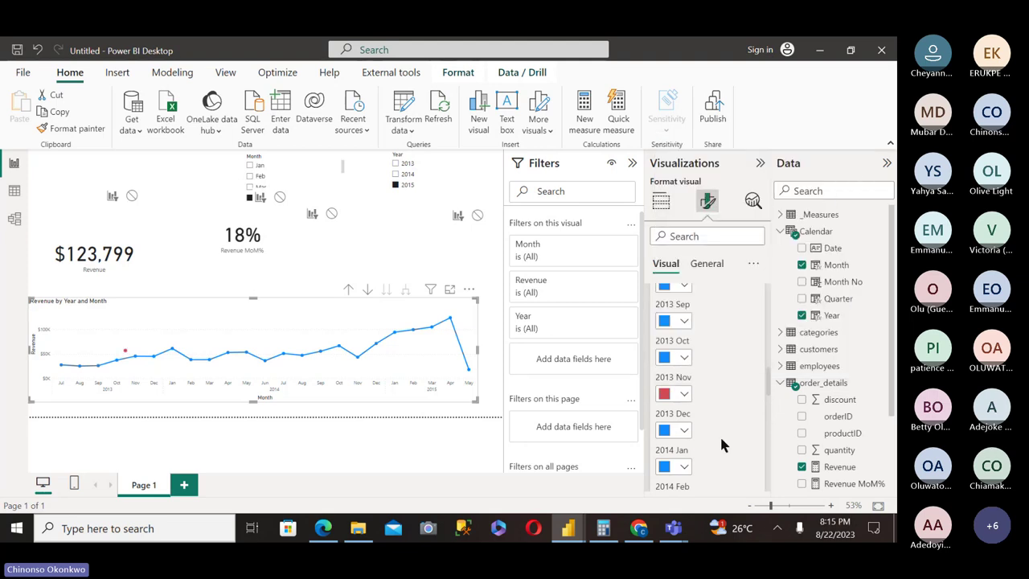
{"action": "left_click", "coordinate": [683, 393]}
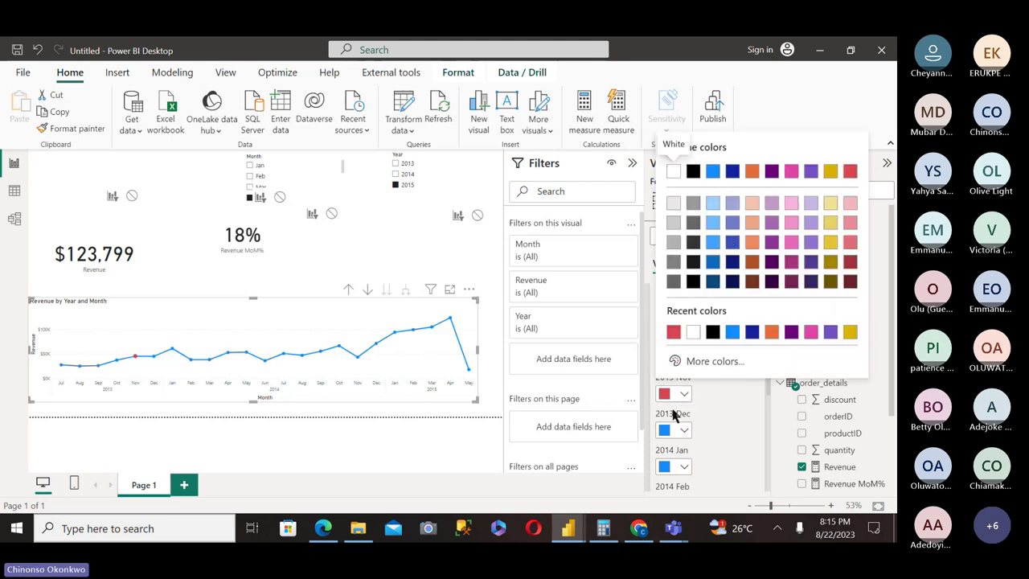
{"action": "left_click", "coordinate": [732, 332]}
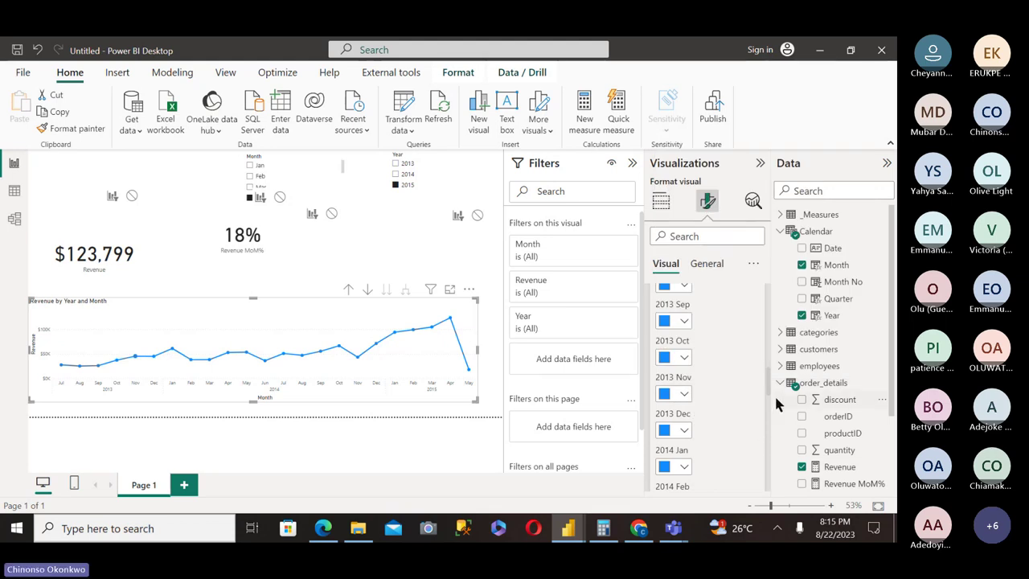
Color the 2013 Aug marker red.
{"action": "scroll", "coordinate": [766, 387], "scroll_direction": "down", "scroll_amount": 1}
{"action": "left_click_drag", "start_coordinate": [766, 387], "coordinate": [755, 368]}
{"action": "left_click", "coordinate": [677, 352]}
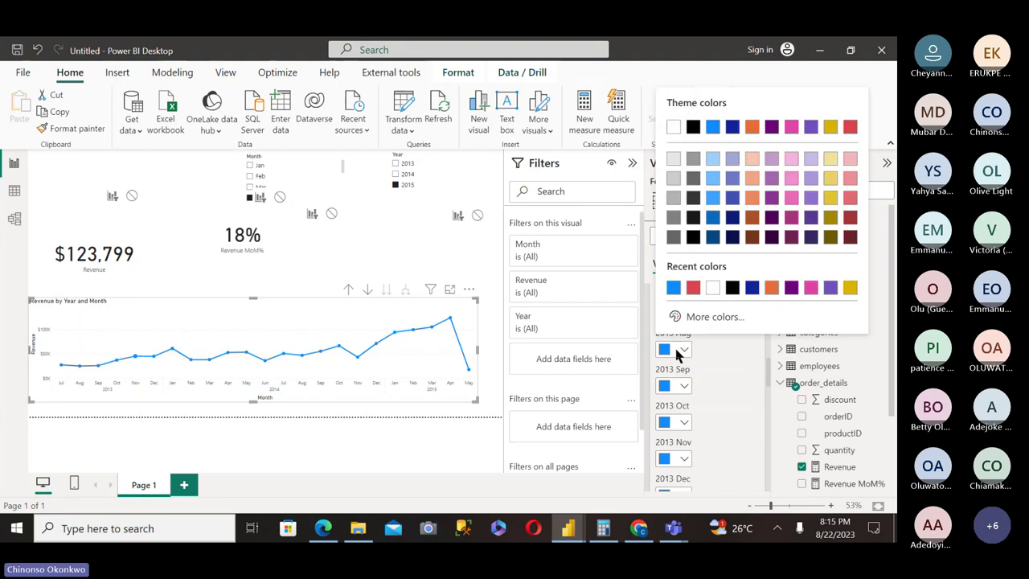
{"action": "left_click", "coordinate": [675, 287]}
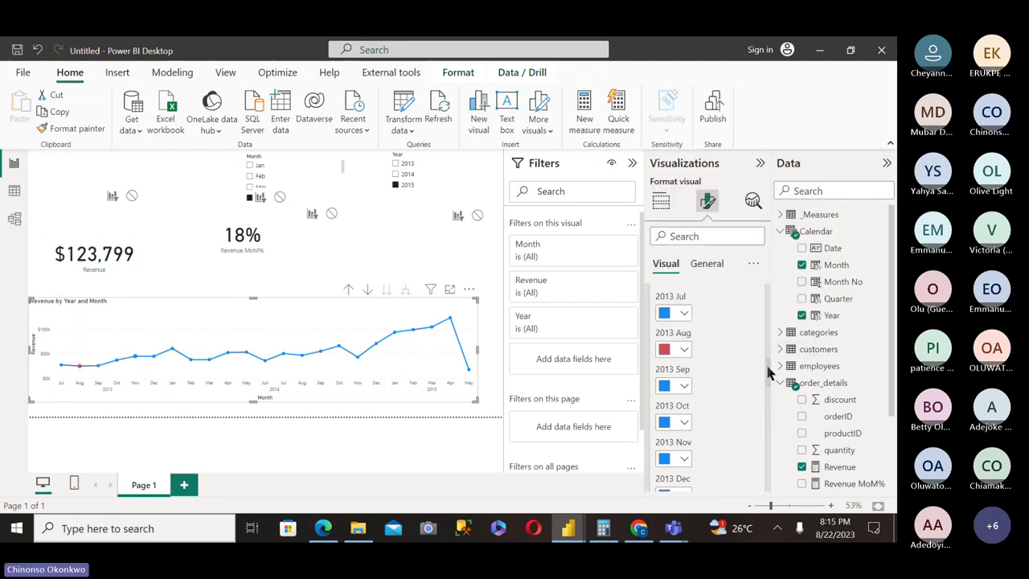
Color the 2015 Apr marker with the custom hex color #26776F.
{"action": "left_click_drag", "start_coordinate": [768, 368], "coordinate": [750, 485]}
{"action": "left_click", "coordinate": [683, 366]}
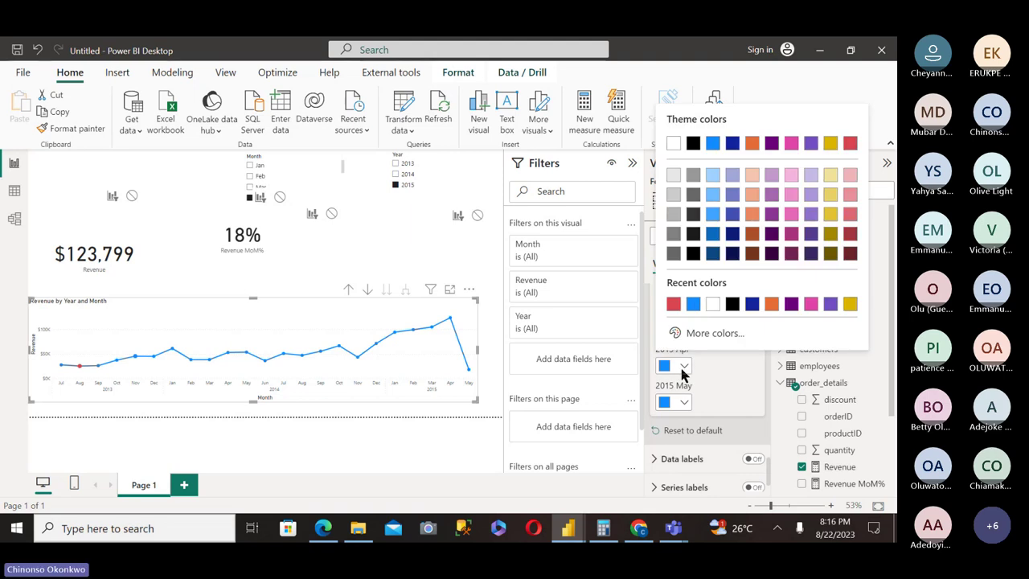
{"action": "left_click", "coordinate": [723, 336]}
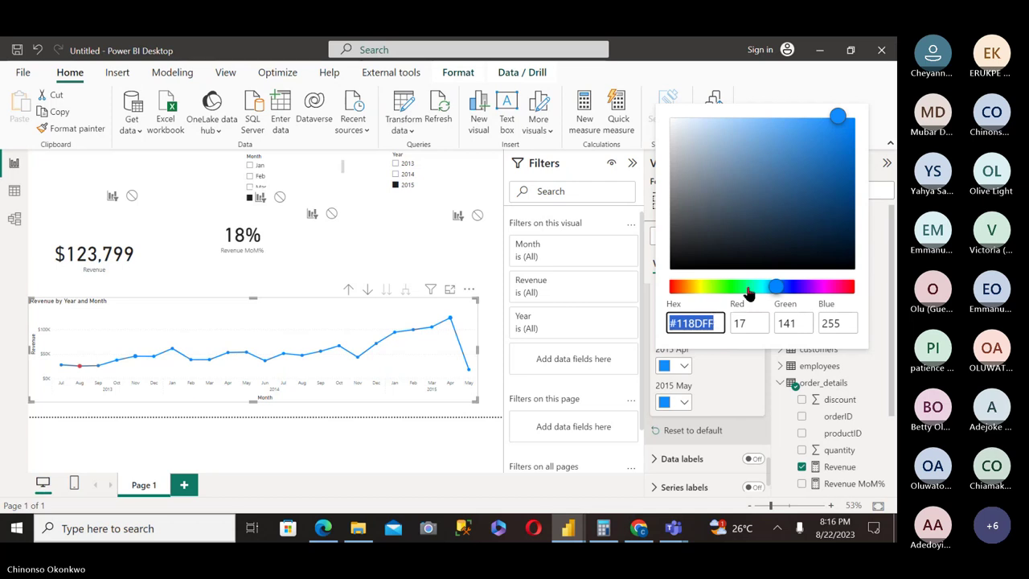
{"action": "left_click_drag", "start_coordinate": [747, 293], "coordinate": [741, 294]}
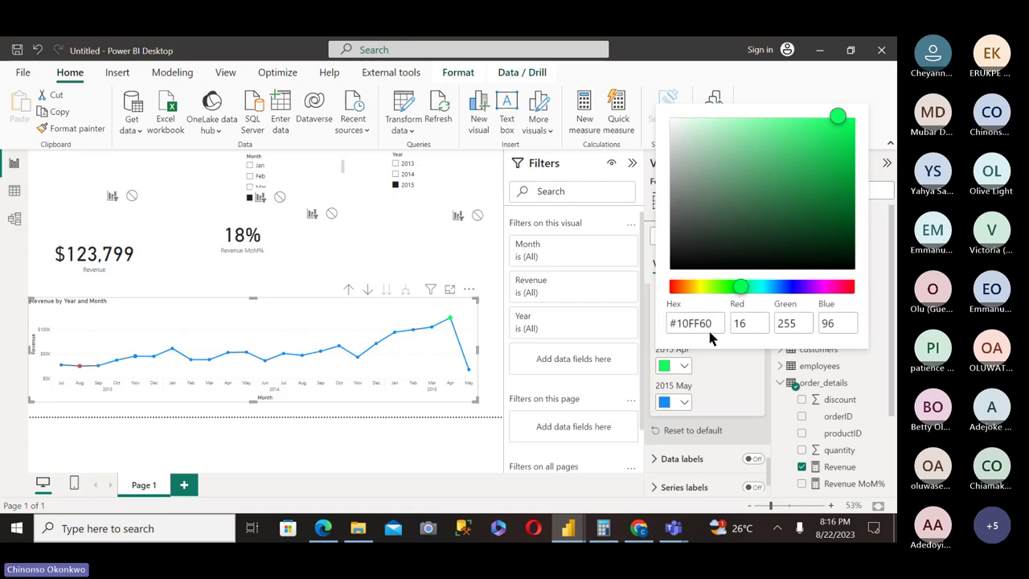
{"action": "left_click_drag", "start_coordinate": [710, 320], "coordinate": [677, 322]}
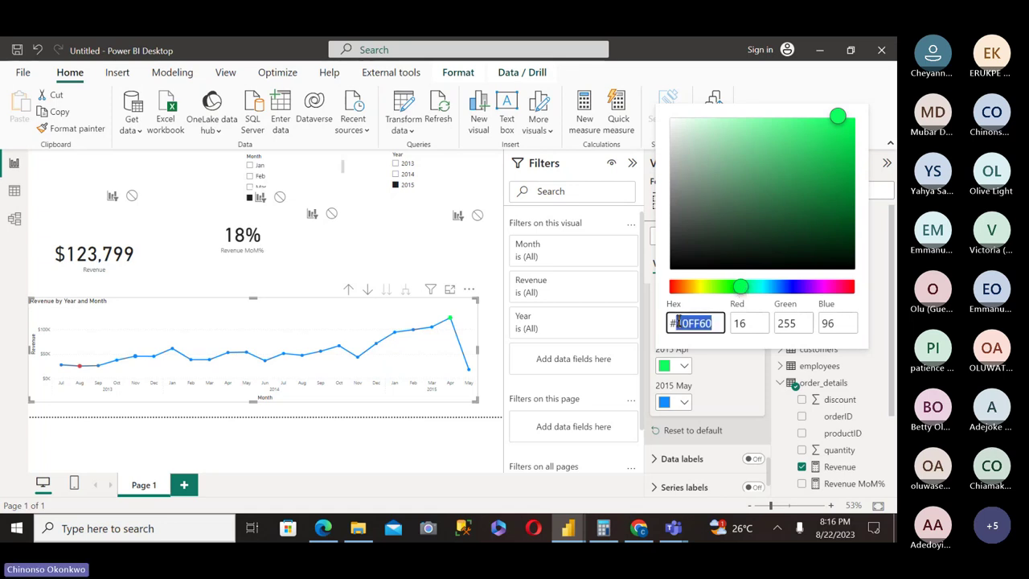
{"action": "key", "text": "BackSpace"}
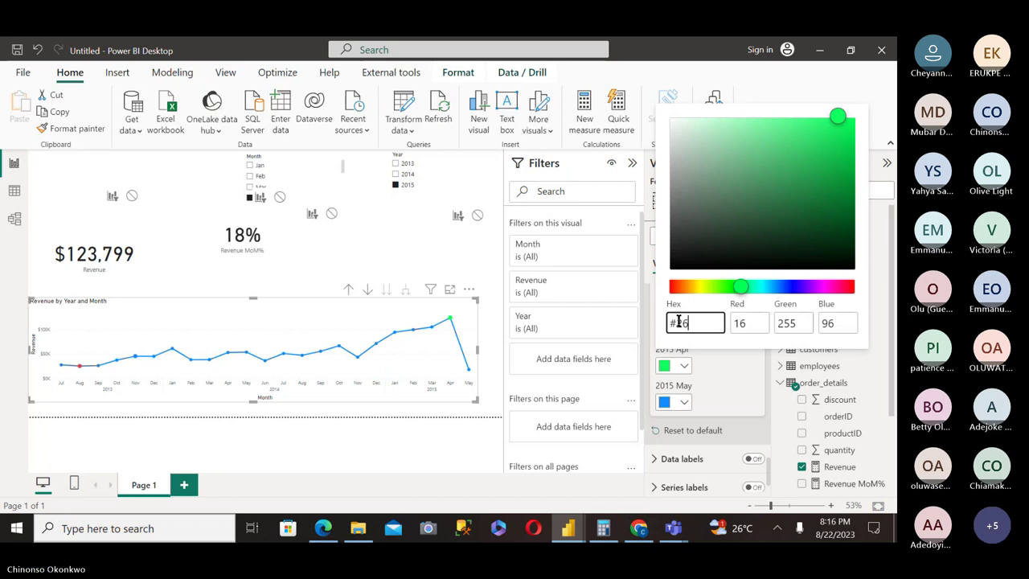
{"action": "type", "text": "6776"}
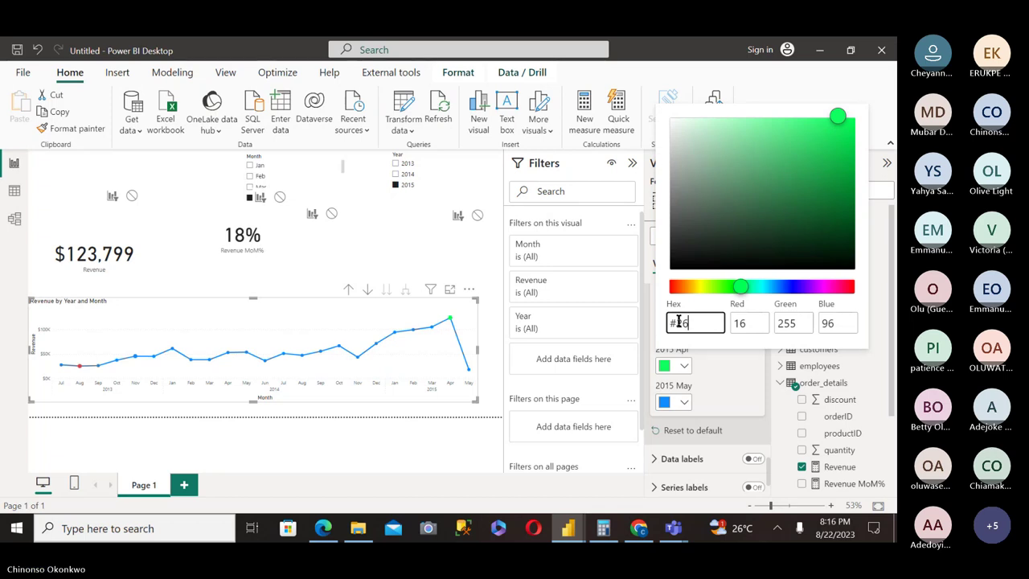
{"action": "type", "text": "F"}
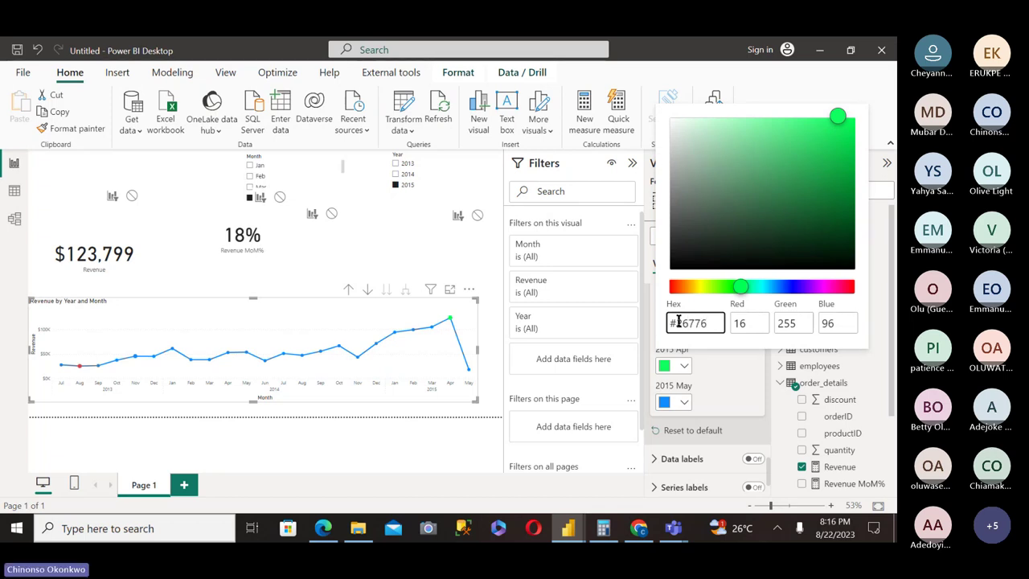
{"action": "left_click", "coordinate": [678, 322]}
{"action": "type", "text": "2"}
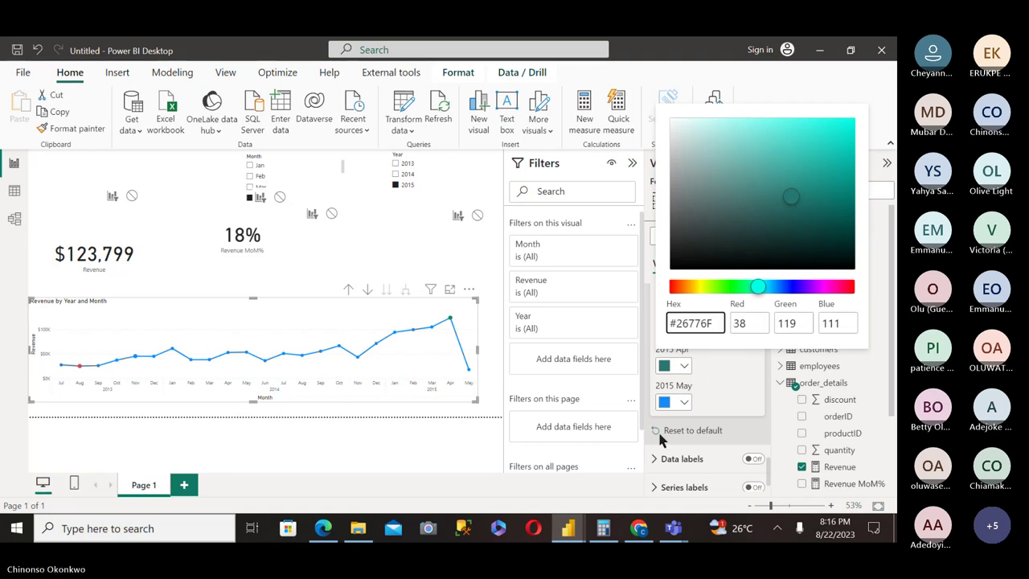
{"action": "left_click", "coordinate": [723, 412]}
{"action": "left_click", "coordinate": [723, 411]}
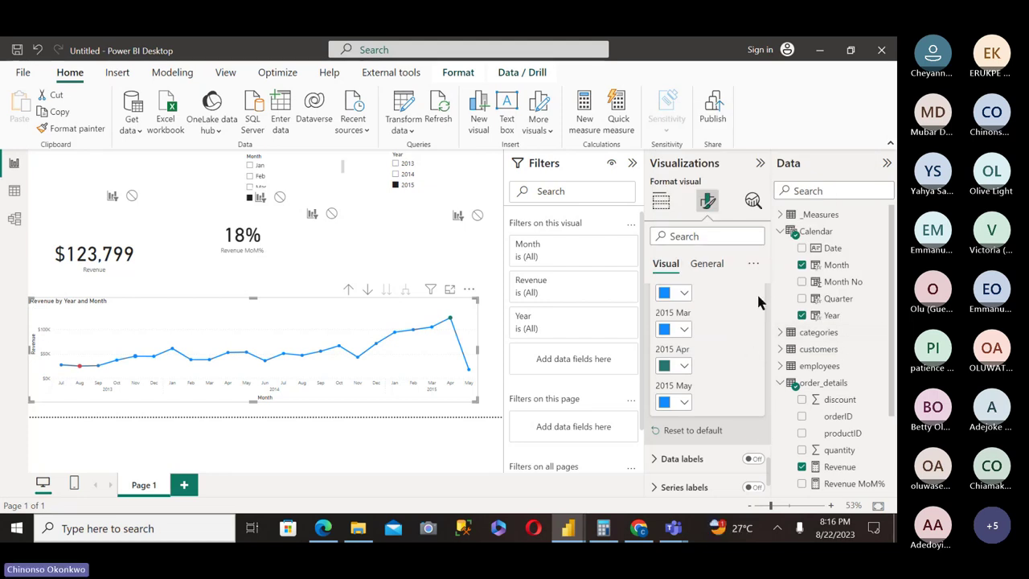
Set the default marker color of the line chart to dark gray.
{"action": "scroll", "coordinate": [762, 344], "scroll_direction": "up", "scroll_amount": 8}
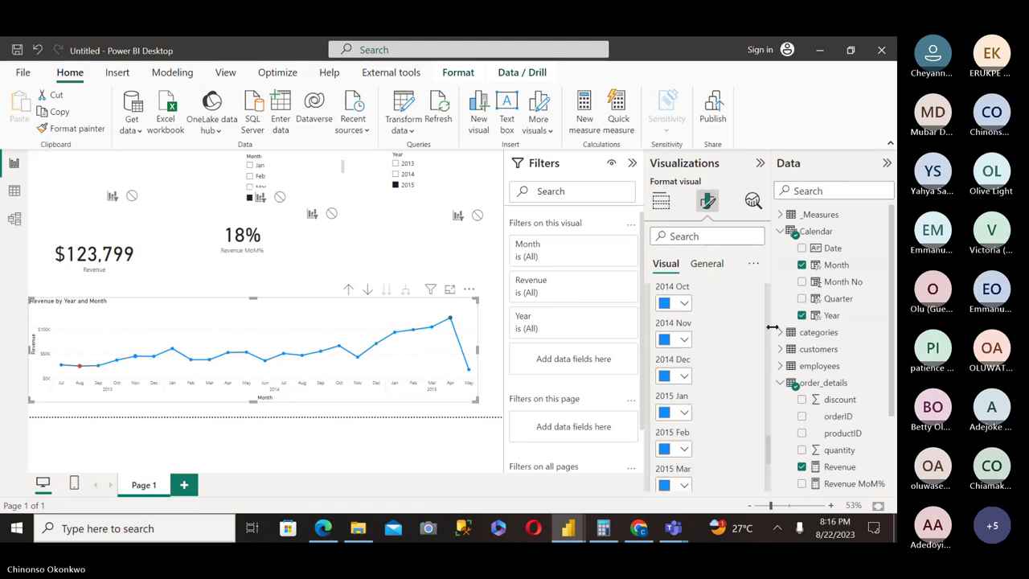
{"action": "scroll", "coordinate": [769, 288], "scroll_direction": "up", "scroll_amount": 5}
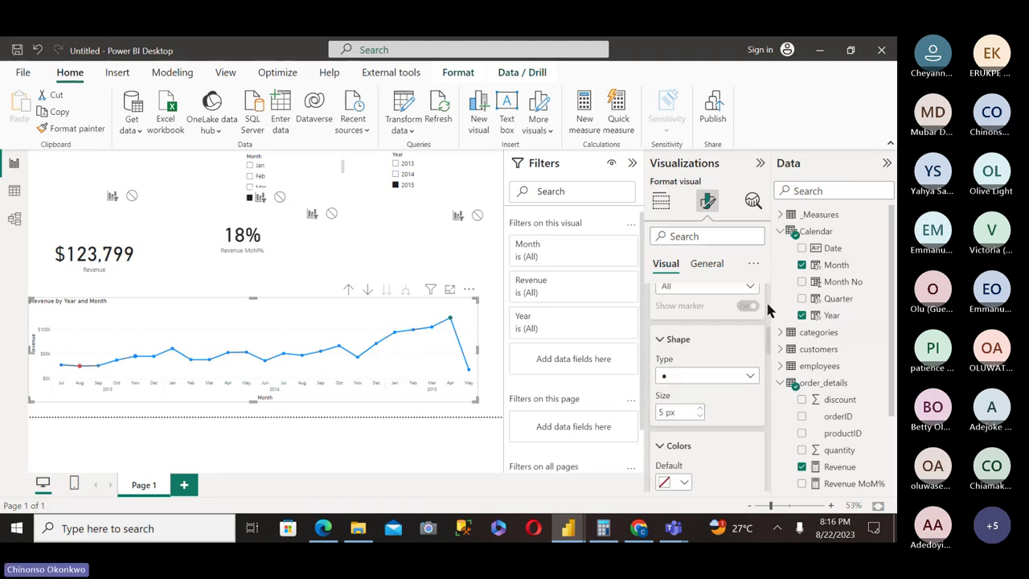
{"action": "left_click_drag", "start_coordinate": [767, 346], "coordinate": [768, 363]}
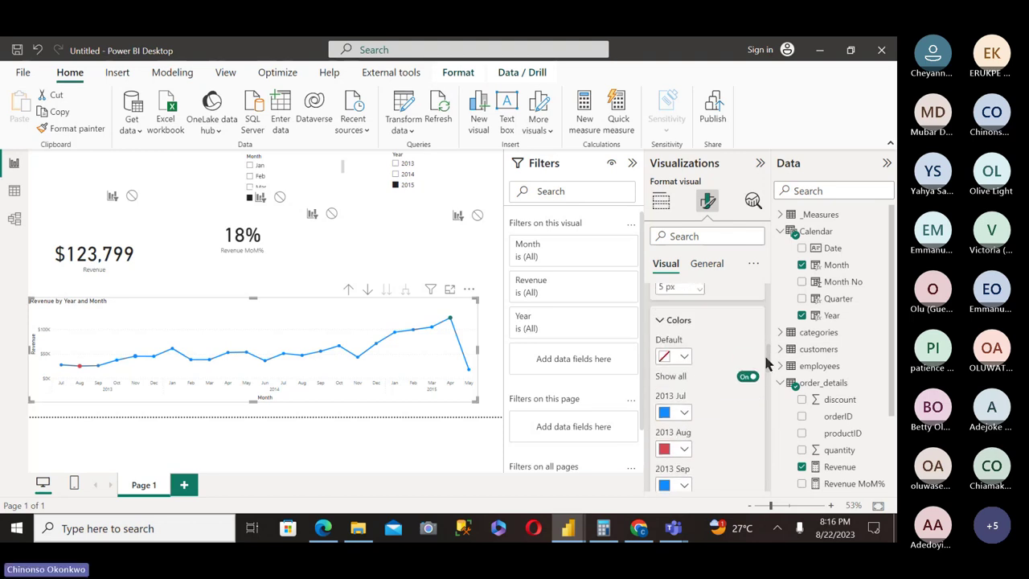
{"action": "left_click", "coordinate": [681, 362]}
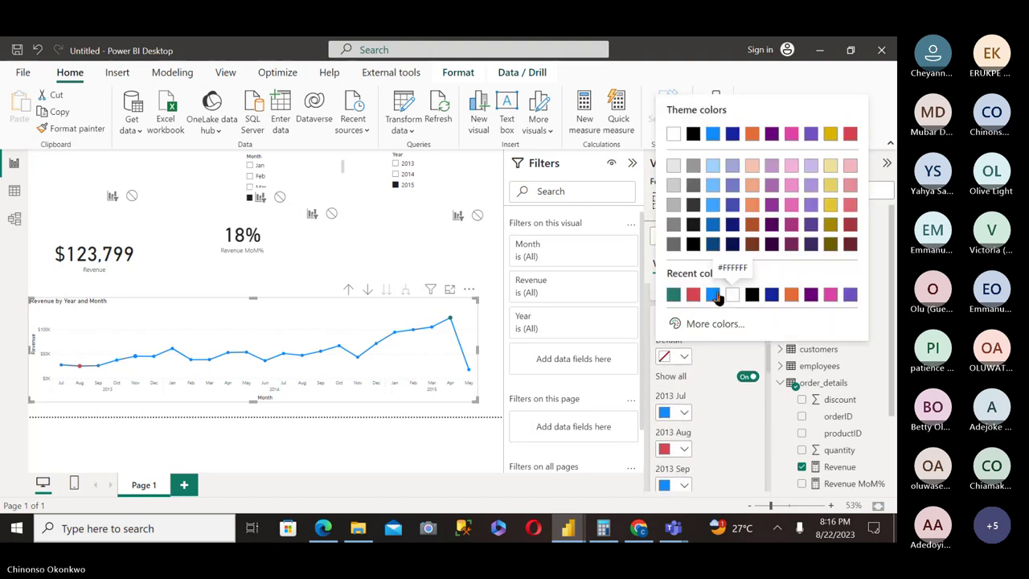
{"action": "left_click", "coordinate": [674, 244]}
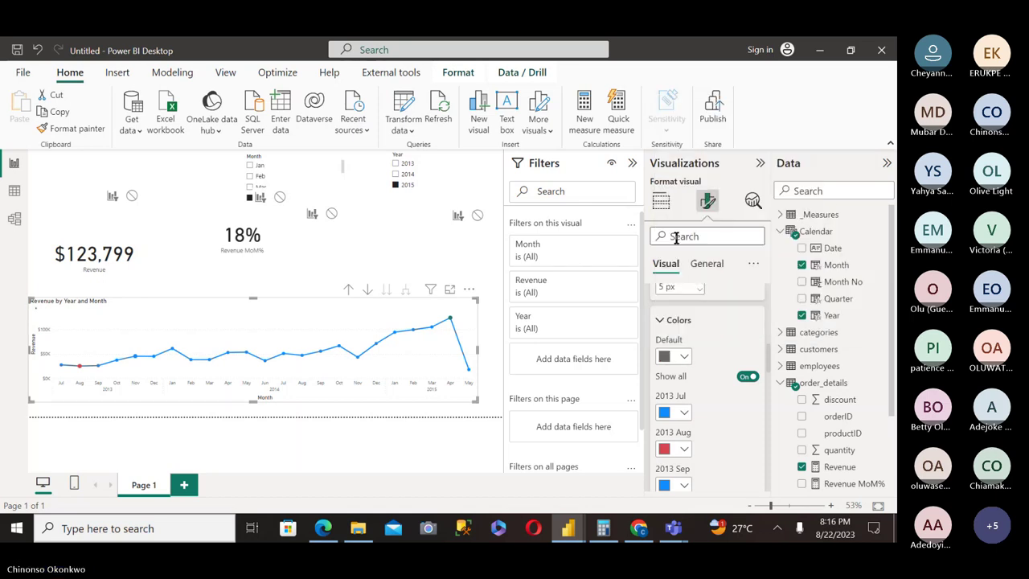
{"action": "left_click", "coordinate": [680, 356]}
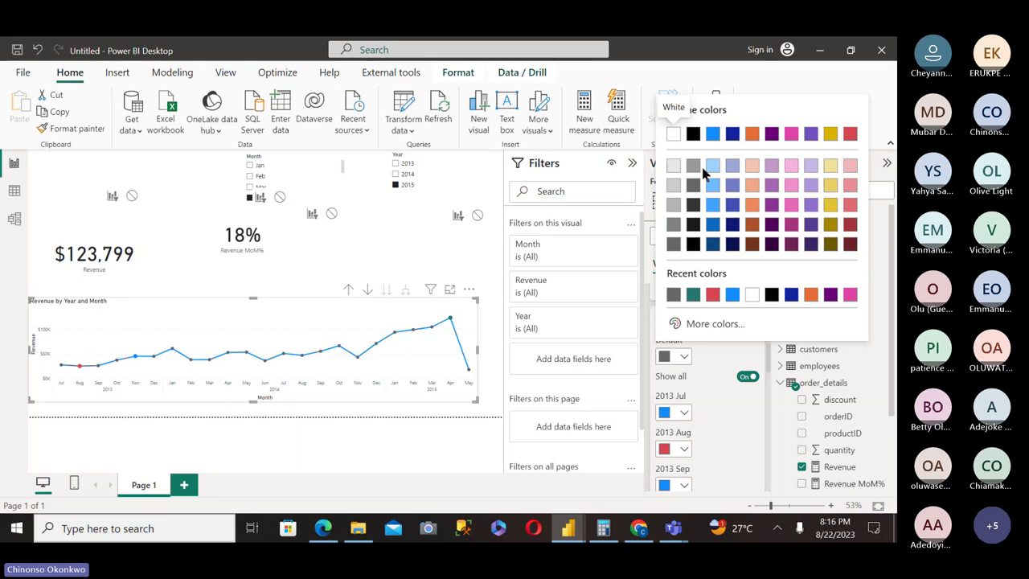
{"action": "left_click", "coordinate": [703, 404]}
Color the Revenue line dark gray to match the default markers and reduce the chart's height slightly.
{"action": "left_click_drag", "start_coordinate": [766, 361], "coordinate": [756, 308]}
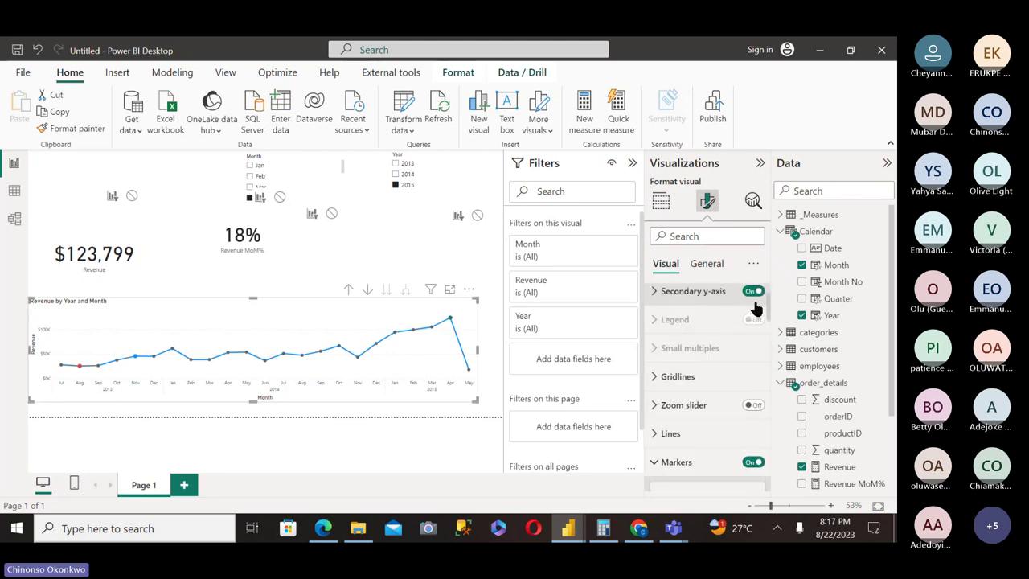
{"action": "scroll", "coordinate": [753, 306], "scroll_direction": "down", "scroll_amount": 2}
{"action": "left_click", "coordinate": [751, 308]}
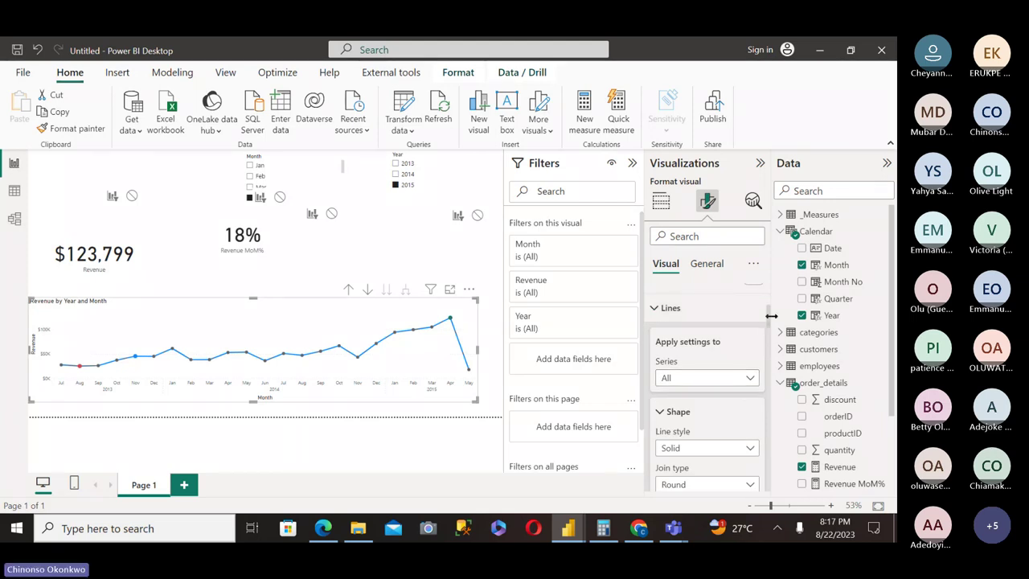
{"action": "scroll", "coordinate": [724, 345], "scroll_direction": "down", "scroll_amount": 4}
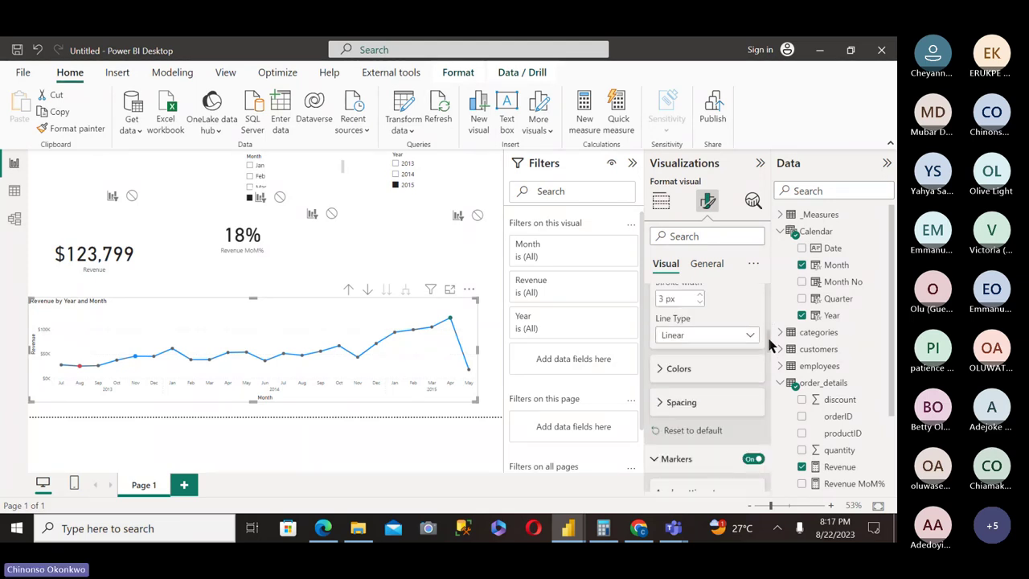
{"action": "left_click", "coordinate": [678, 363]}
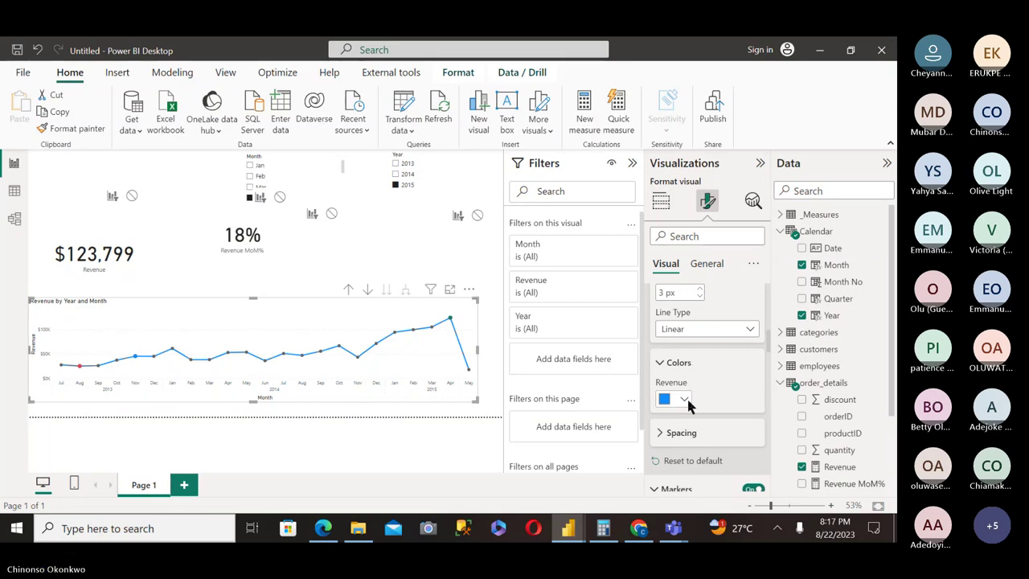
{"action": "left_click", "coordinate": [684, 398]}
{"action": "left_click", "coordinate": [673, 341]}
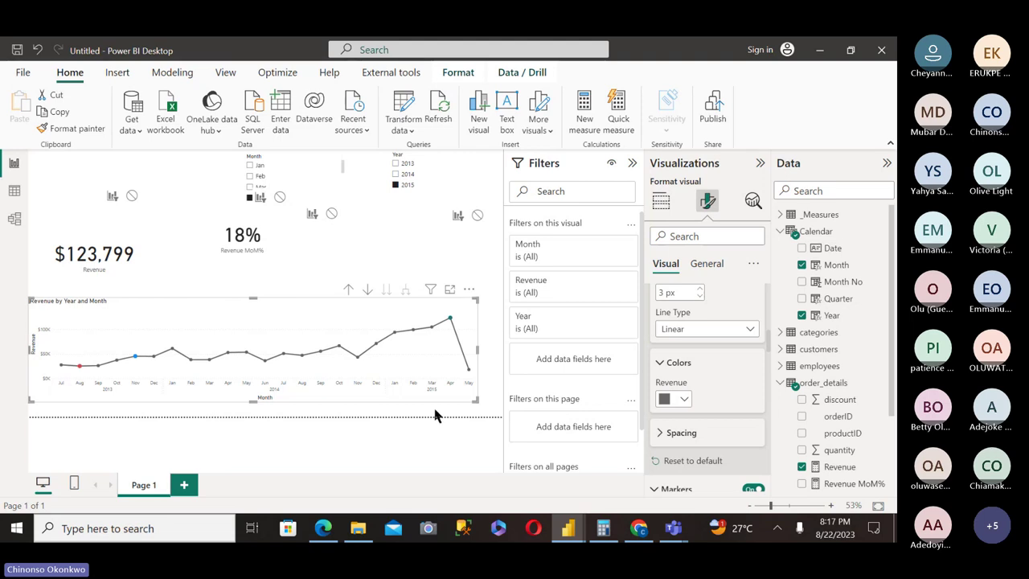
{"action": "mouse_move", "coordinate": [454, 321]}
{"action": "left_click_drag", "start_coordinate": [260, 403], "coordinate": [250, 382]}
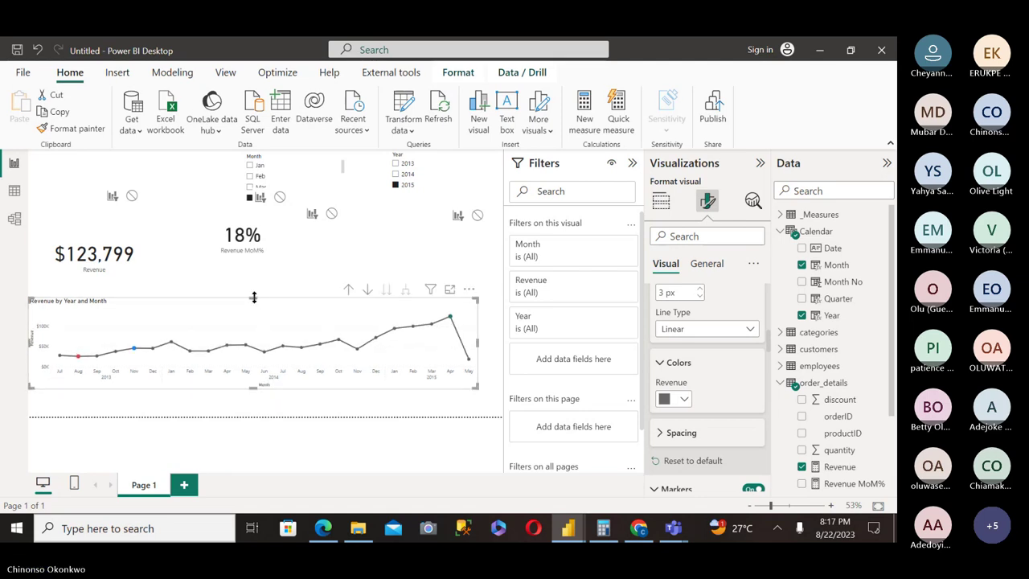
Add a new report page and insert a rounded rectangle stretched to cover nearly the whole page.
{"action": "left_click", "coordinate": [179, 490]}
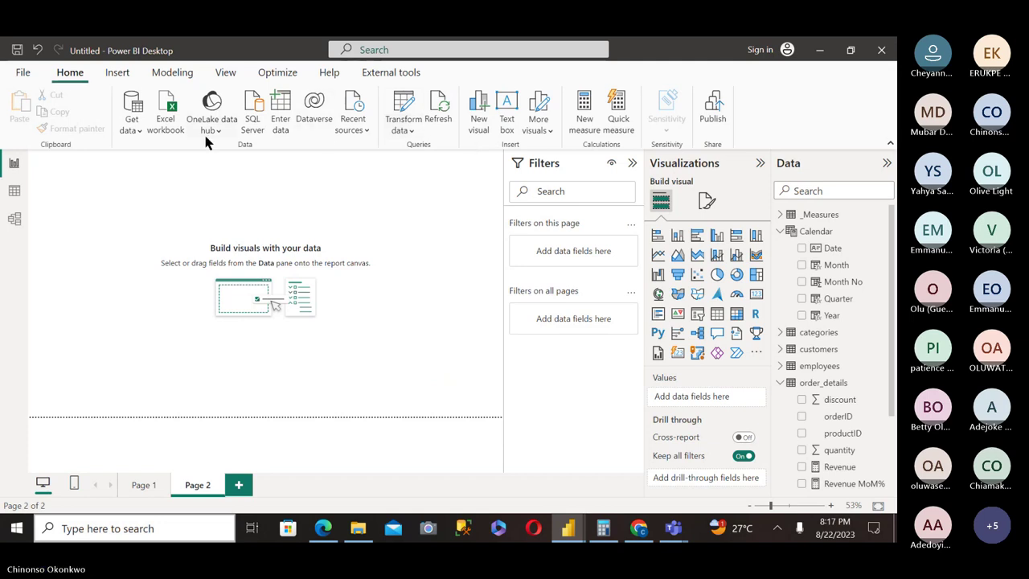
{"action": "left_click", "coordinate": [116, 74]}
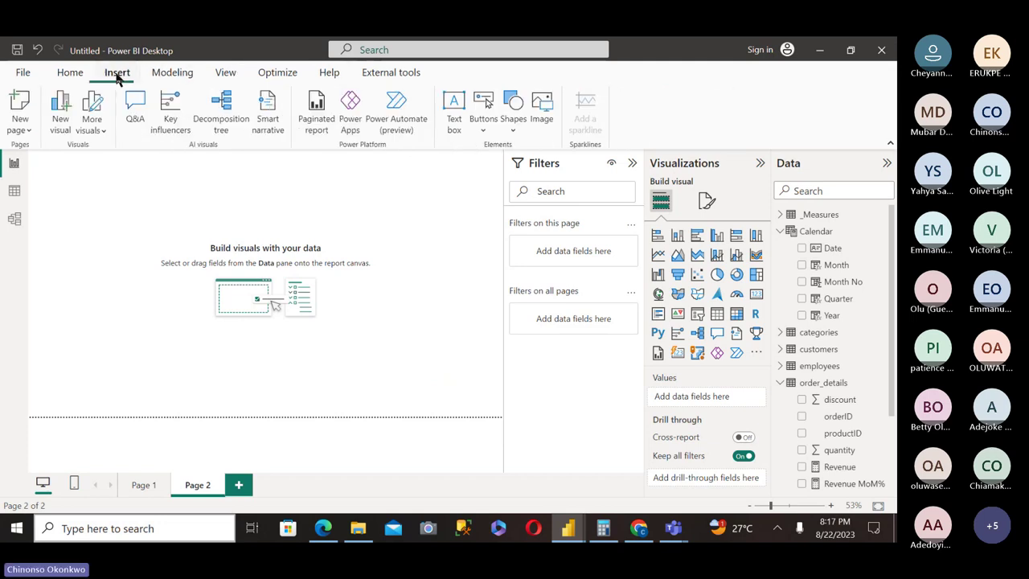
{"action": "left_click", "coordinate": [508, 132]}
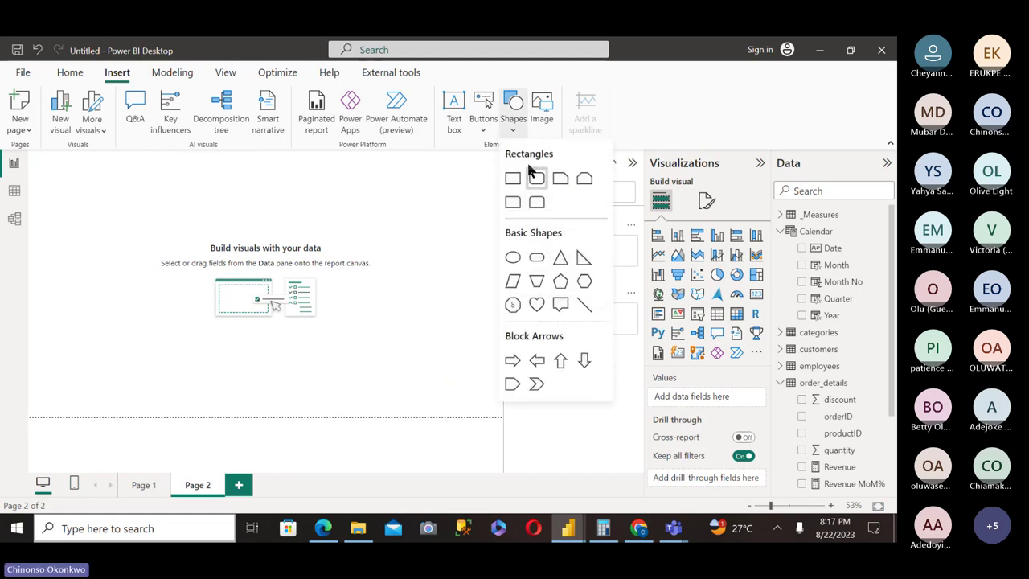
{"action": "left_click", "coordinate": [529, 172]}
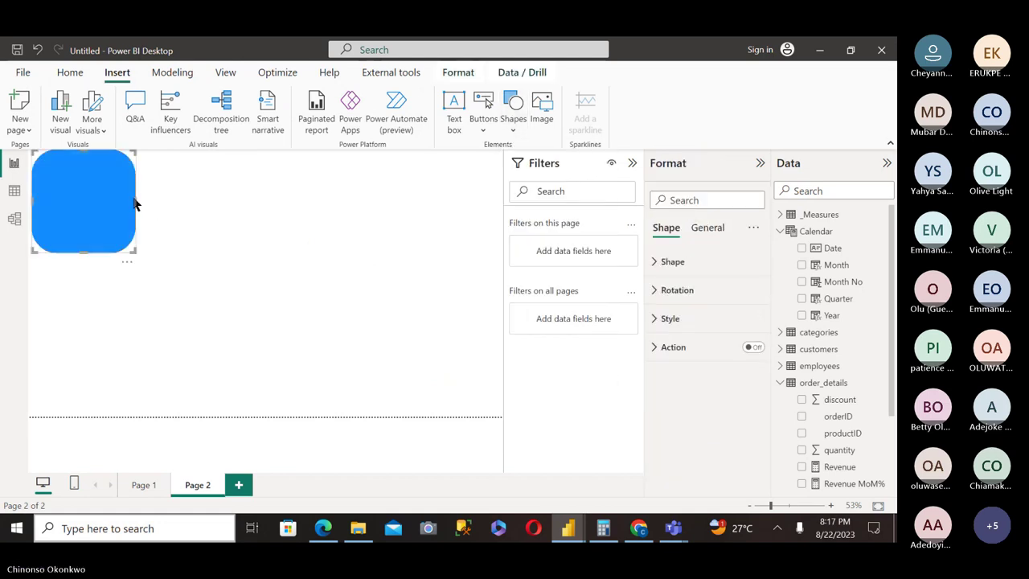
{"action": "left_click_drag", "start_coordinate": [133, 201], "coordinate": [494, 252]}
{"action": "left_click_drag", "start_coordinate": [263, 252], "coordinate": [255, 409]}
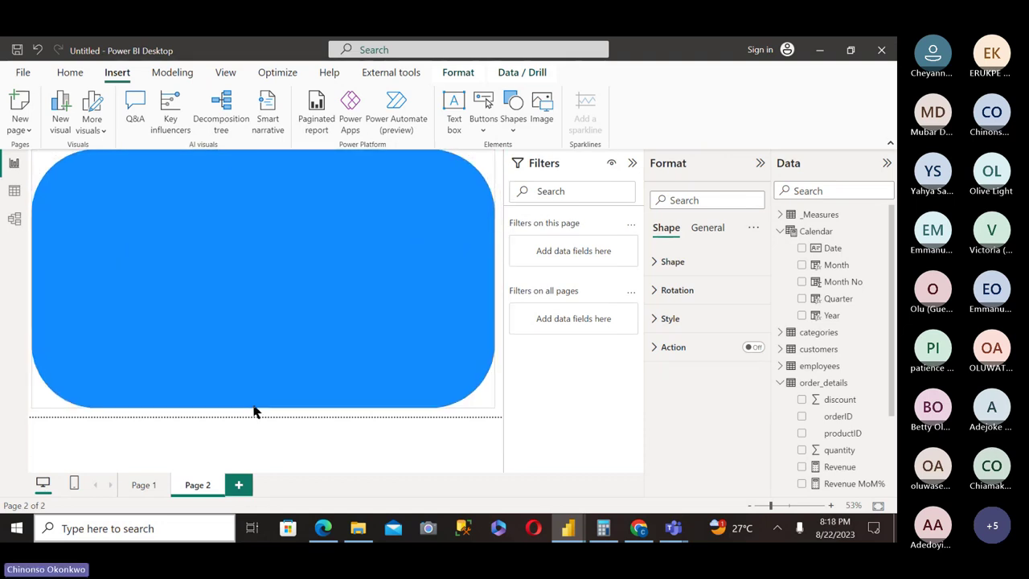
Fill the rounded rectangle with the recently used teal color.
{"action": "left_click", "coordinate": [668, 321]}
{"action": "left_click", "coordinate": [682, 389]}
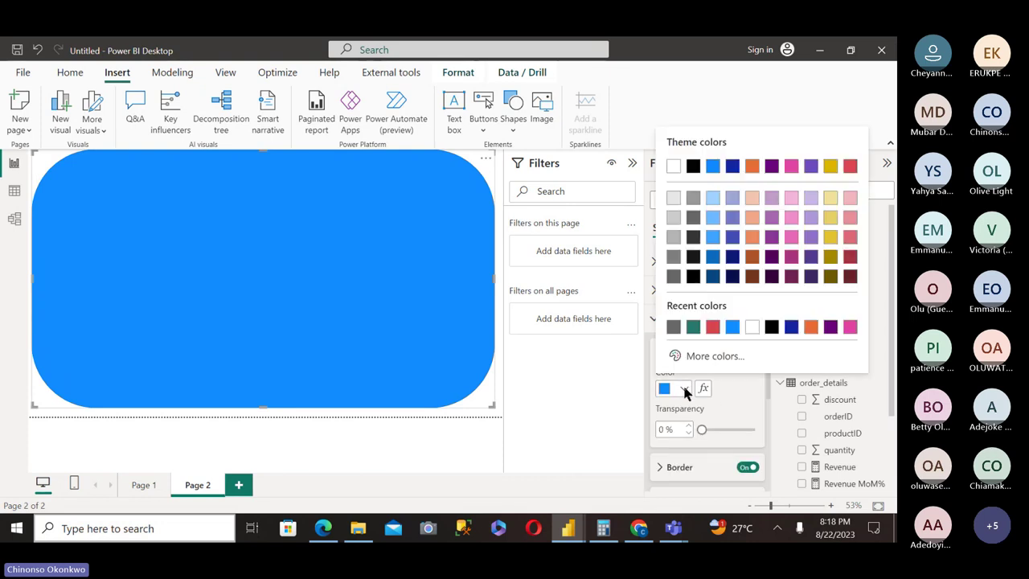
{"action": "left_click", "coordinate": [694, 326]}
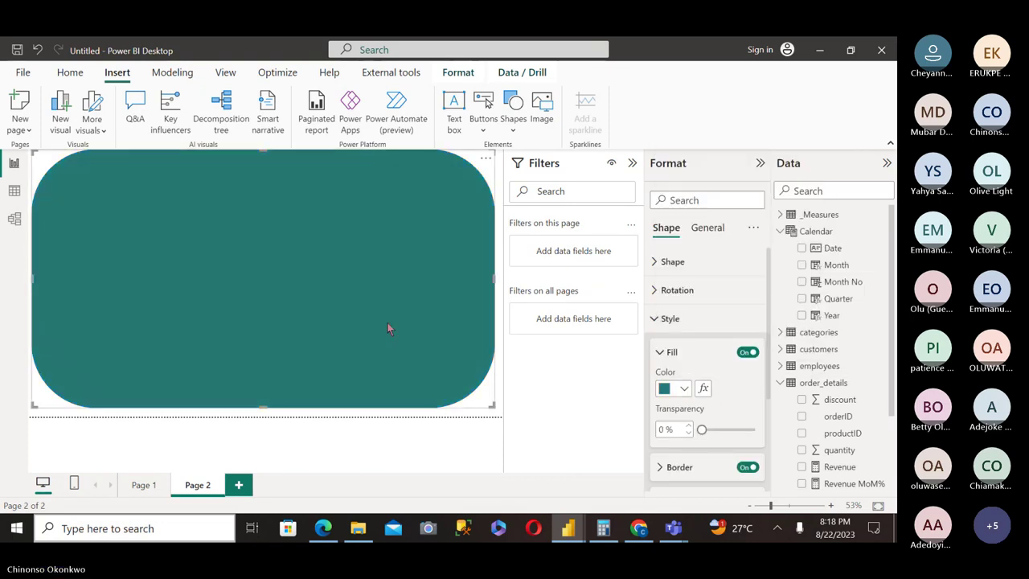
Set the rectangle's rounded corners to 12%.
{"action": "left_click", "coordinate": [674, 264]}
{"action": "left_click_drag", "start_coordinate": [717, 350], "coordinate": [705, 350]}
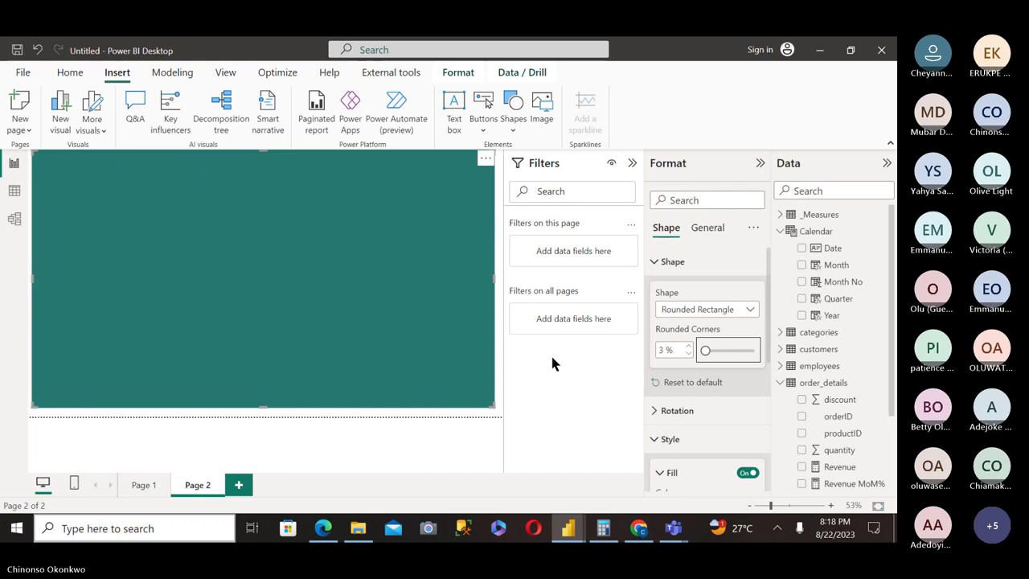
{"action": "left_click", "coordinate": [652, 353]}
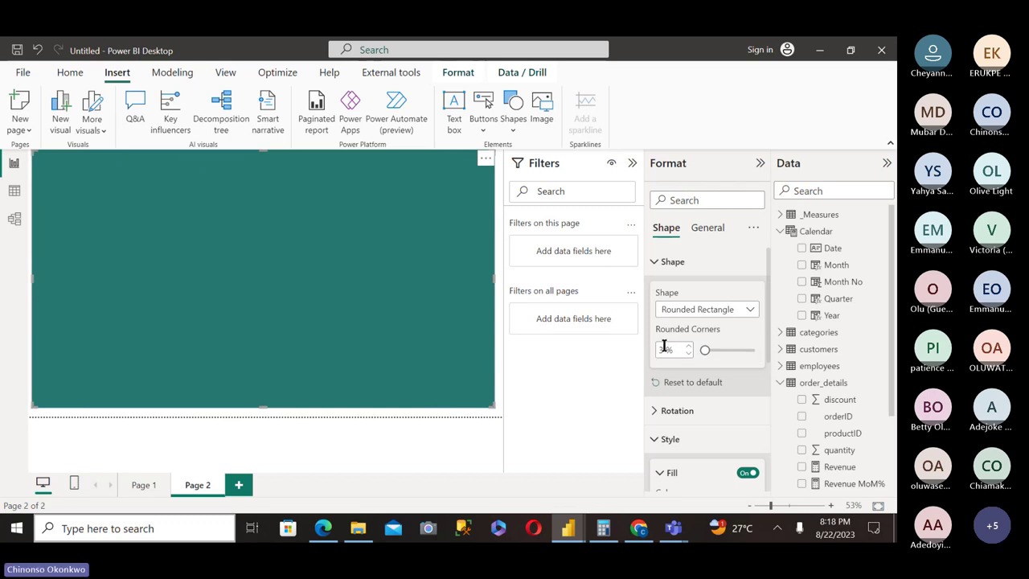
{"action": "key", "text": "BackSpace"}
{"action": "type", "text": "12"}
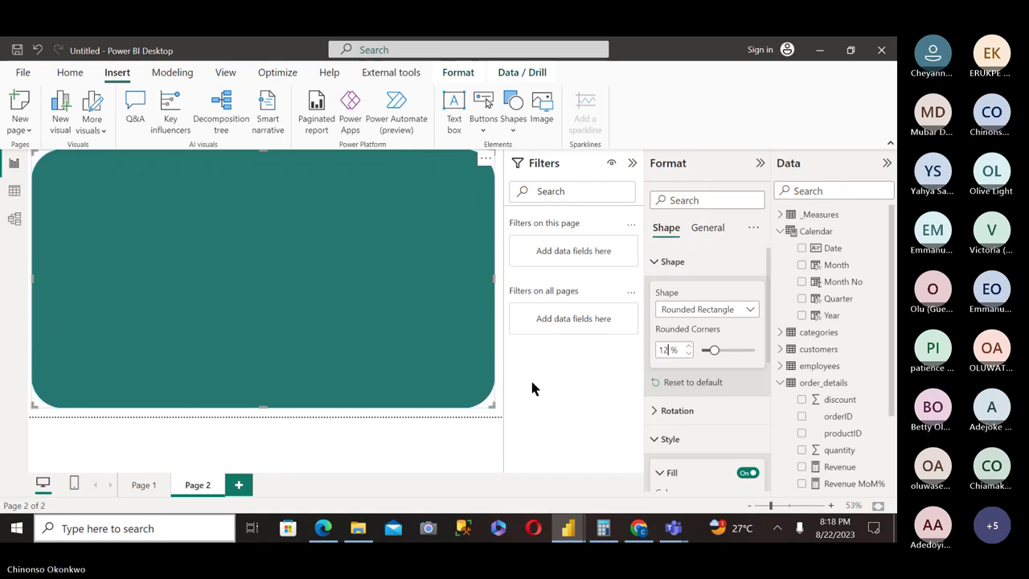
Give the page a custom canvas size with a height of 1520 px and a width of 2080 px.
{"action": "left_click", "coordinate": [460, 420]}
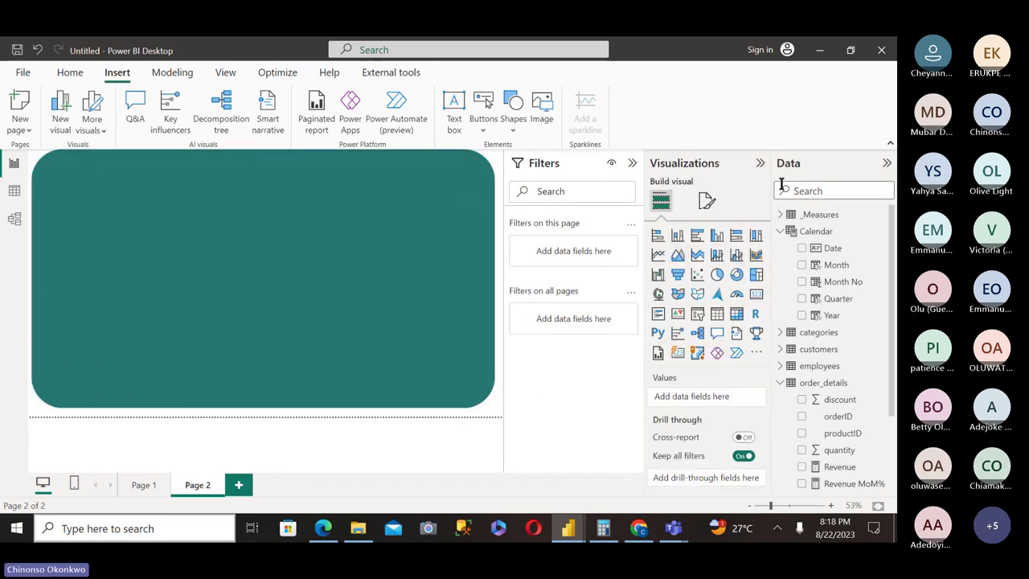
{"action": "left_click", "coordinate": [706, 201]}
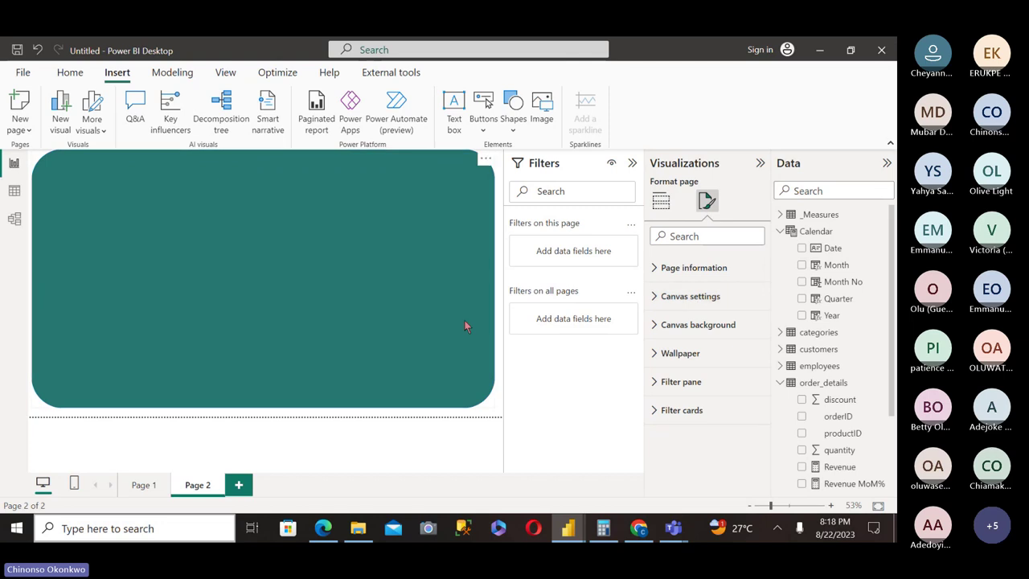
{"action": "left_click", "coordinate": [488, 415]}
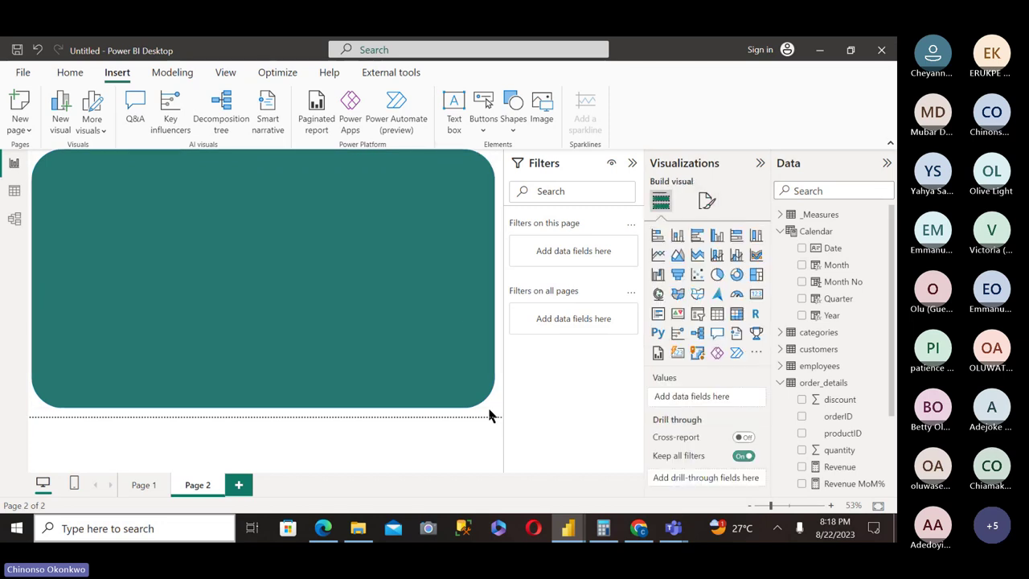
{"action": "left_click", "coordinate": [706, 202]}
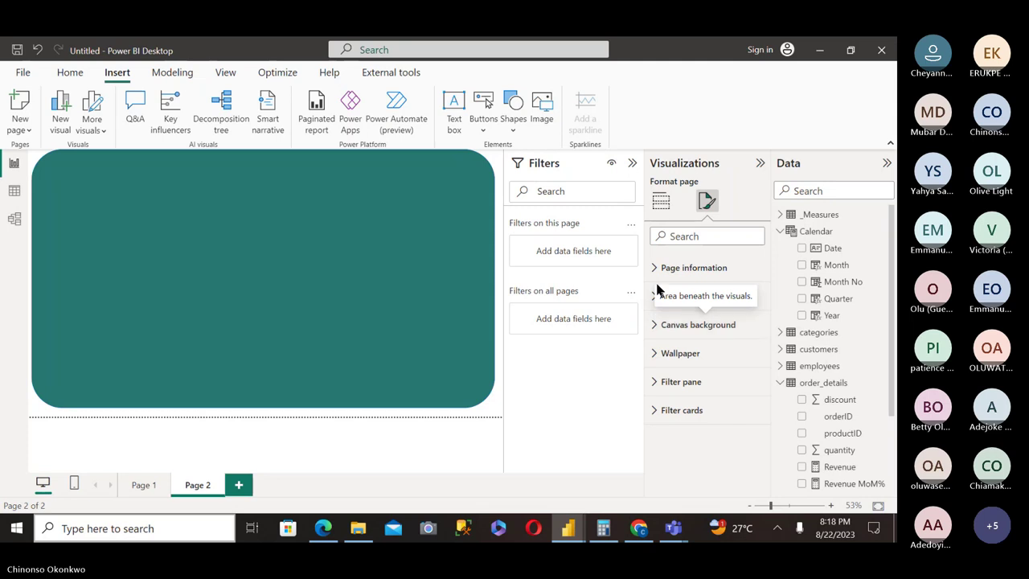
{"action": "left_click", "coordinate": [658, 295]}
{"action": "left_click", "coordinate": [723, 343]}
{"action": "left_click", "coordinate": [675, 427]}
{"action": "double_click", "coordinate": [664, 379]}
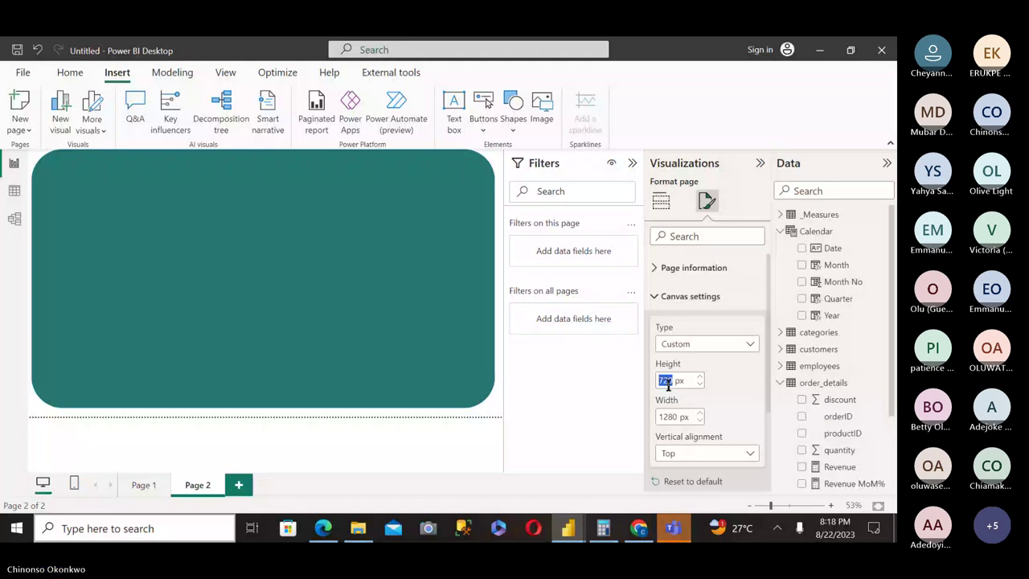
{"action": "type", "text": "1520"}
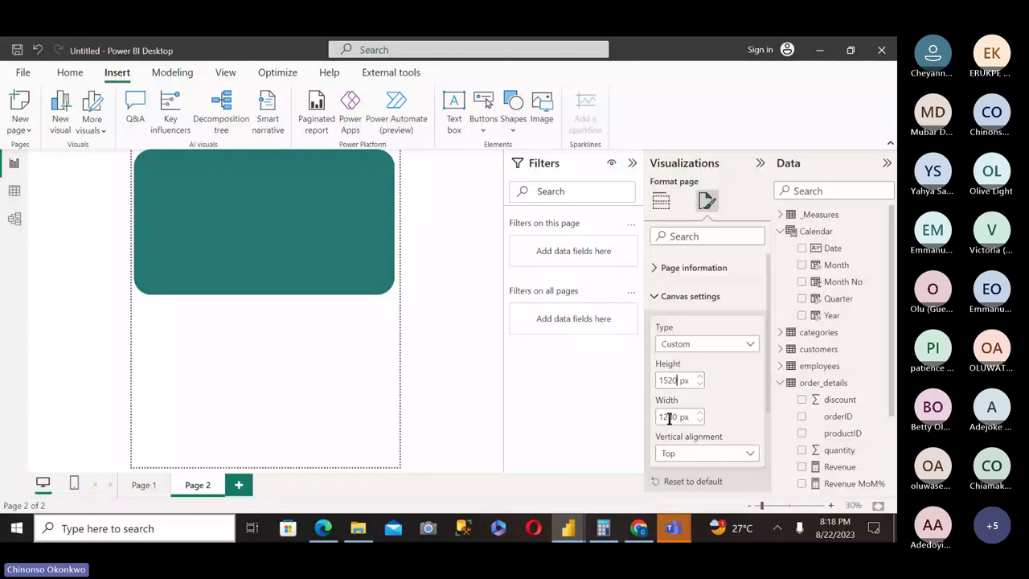
{"action": "double_click", "coordinate": [668, 417]}
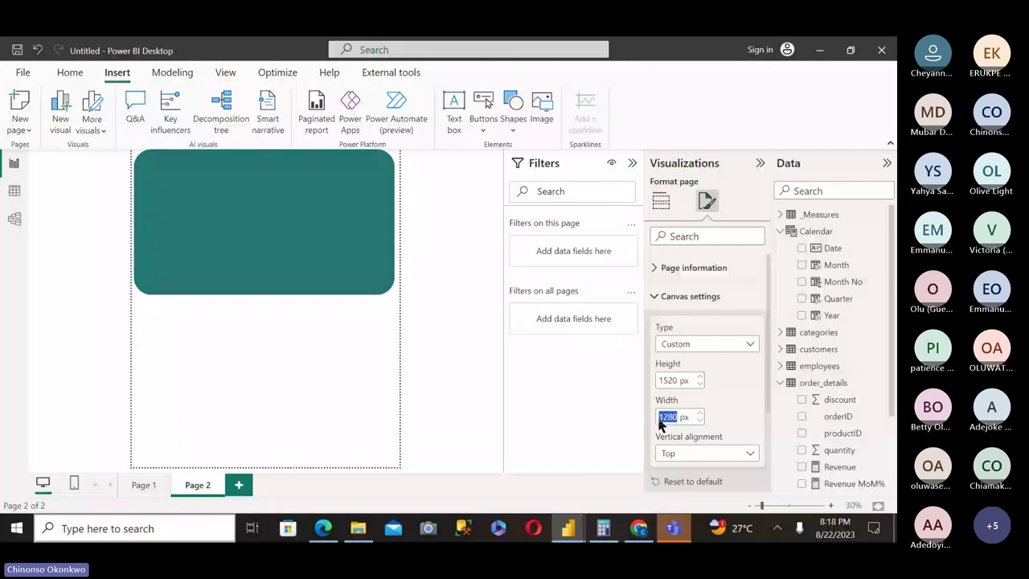
{"action": "key", "text": "BackSpace"}
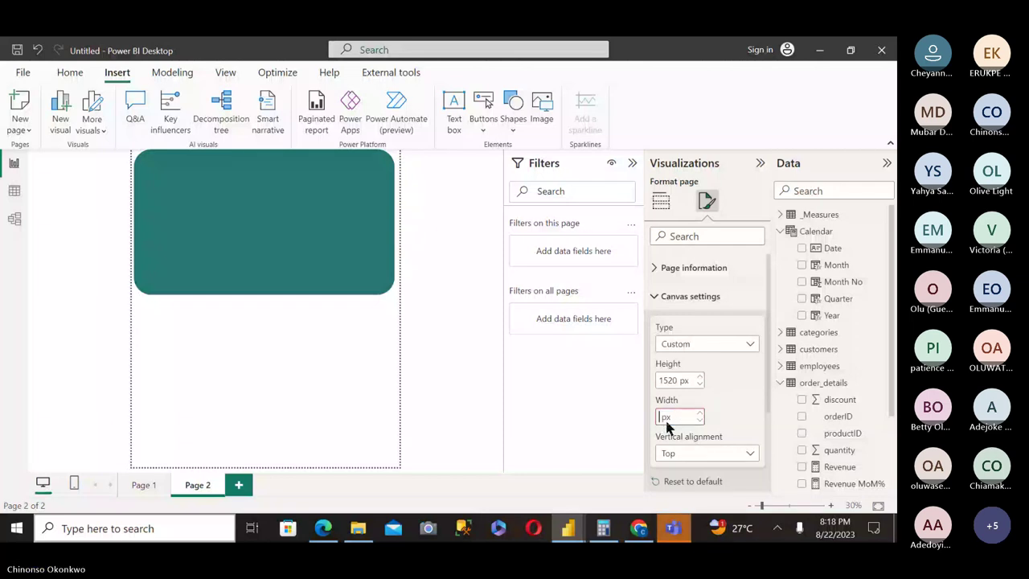
{"action": "type", "text": "2080"}
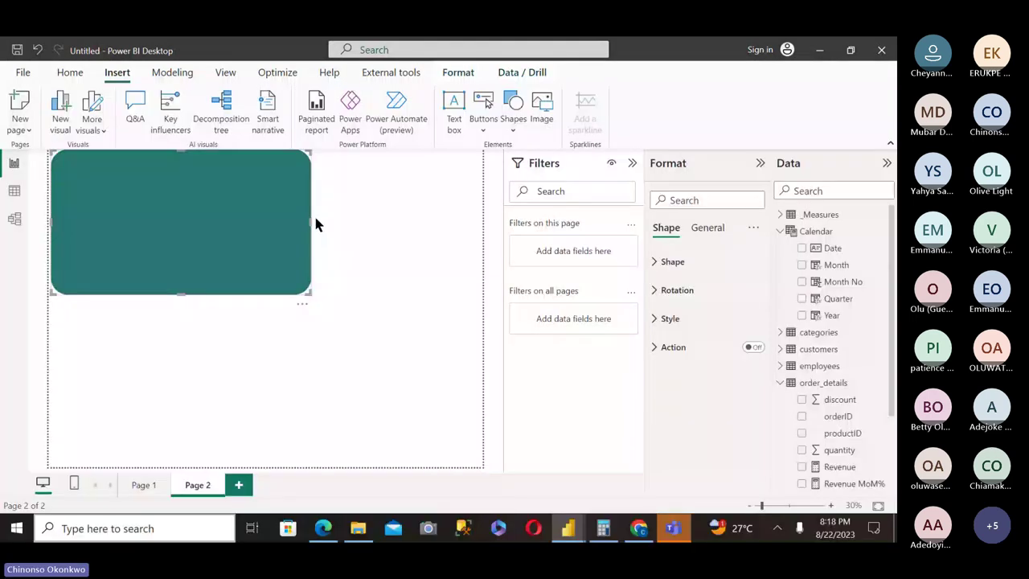
Stretch the teal rectangle over the enlarged page, leaving a small margin, and reduce its rounded corners to 7%.
{"action": "left_click_drag", "start_coordinate": [315, 218], "coordinate": [475, 233]}
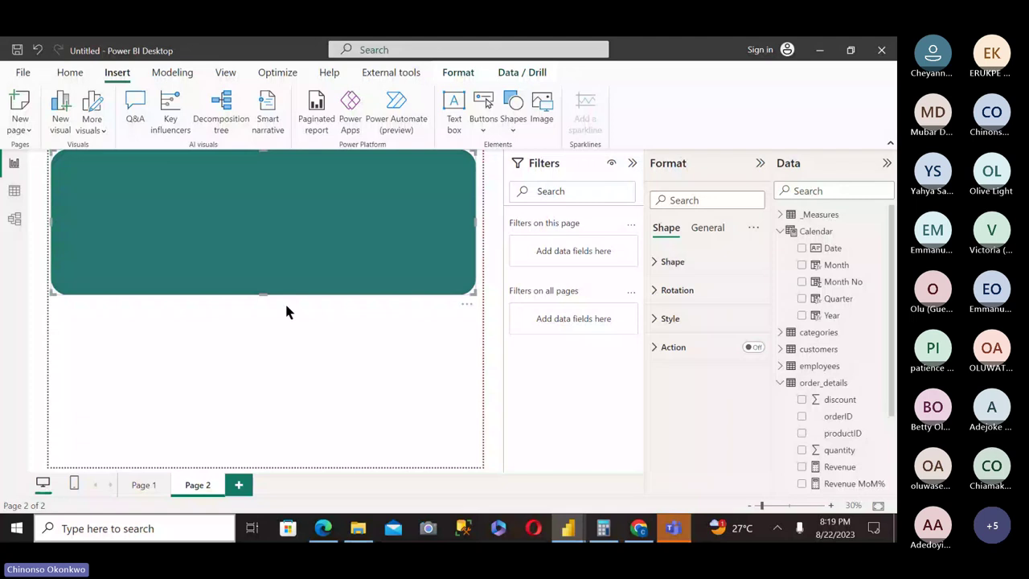
{"action": "left_click_drag", "start_coordinate": [264, 299], "coordinate": [257, 460]}
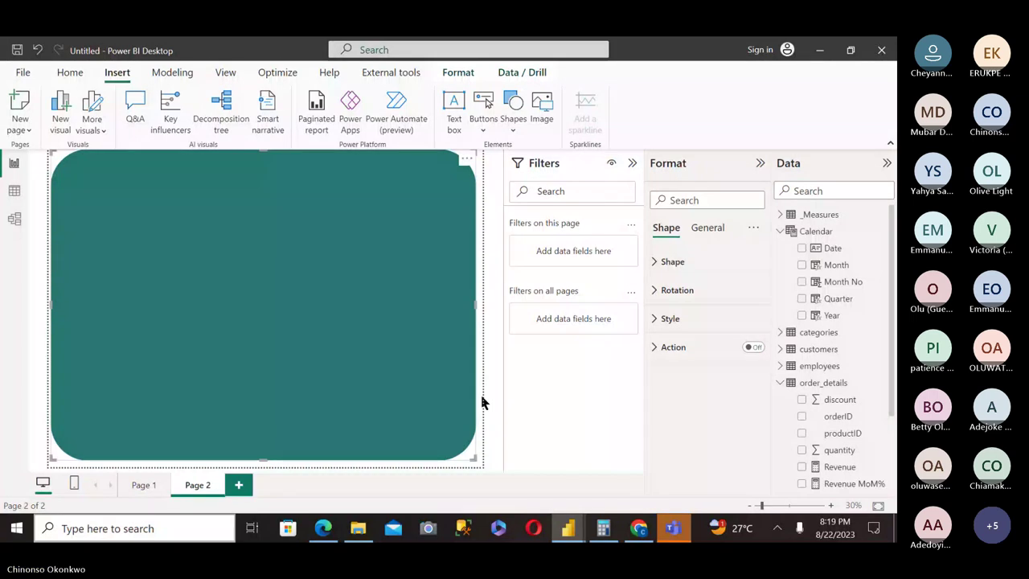
{"action": "left_click", "coordinate": [664, 262]}
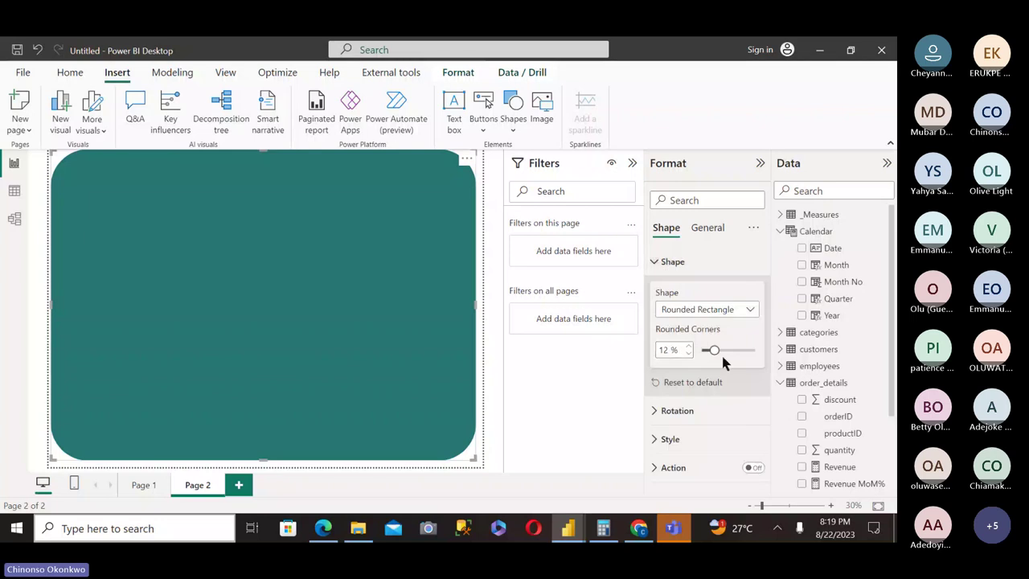
{"action": "left_click_drag", "start_coordinate": [713, 350], "coordinate": [707, 351]}
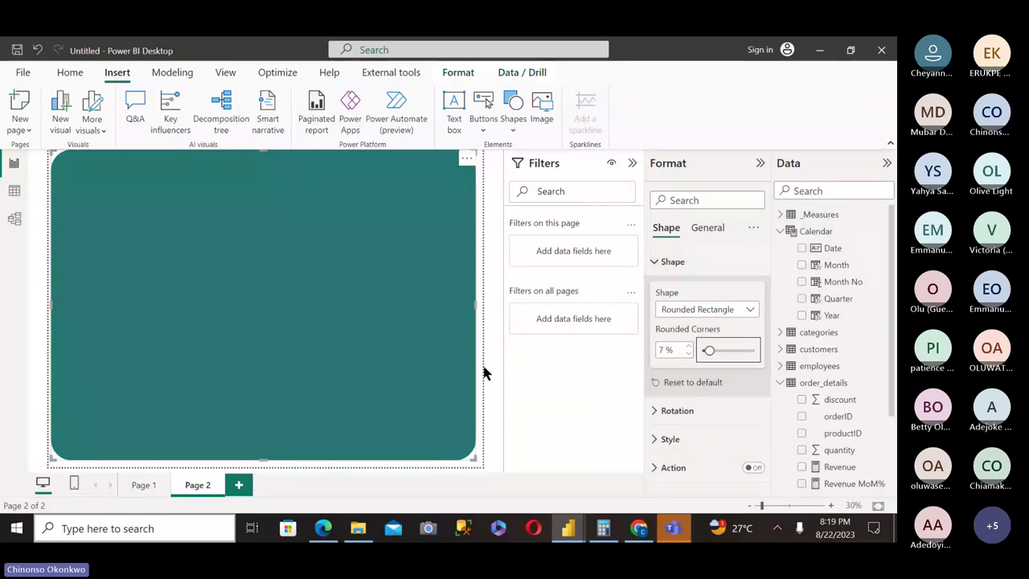
{"action": "left_click", "coordinate": [480, 371]}
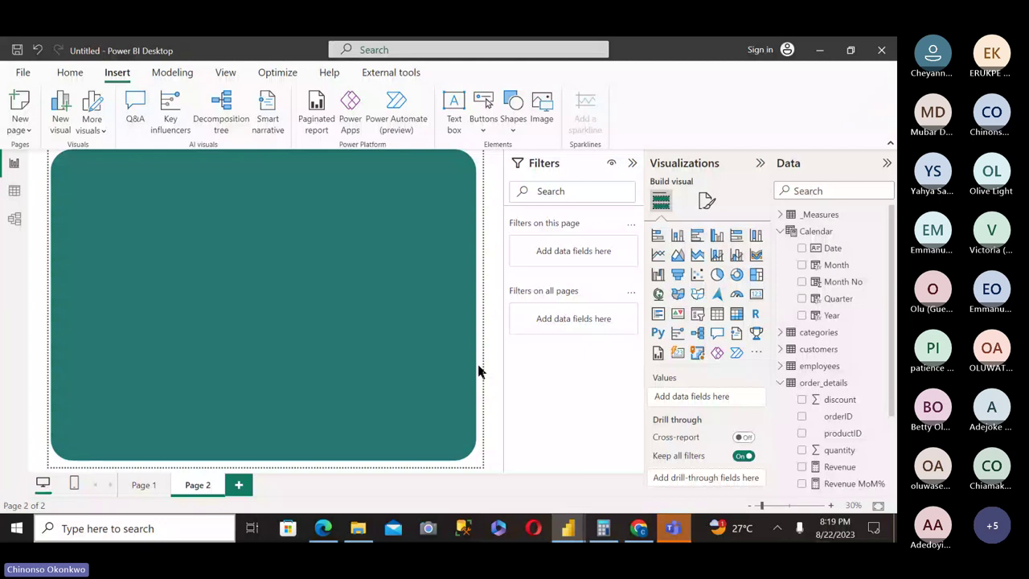
{"action": "left_click", "coordinate": [74, 320]}
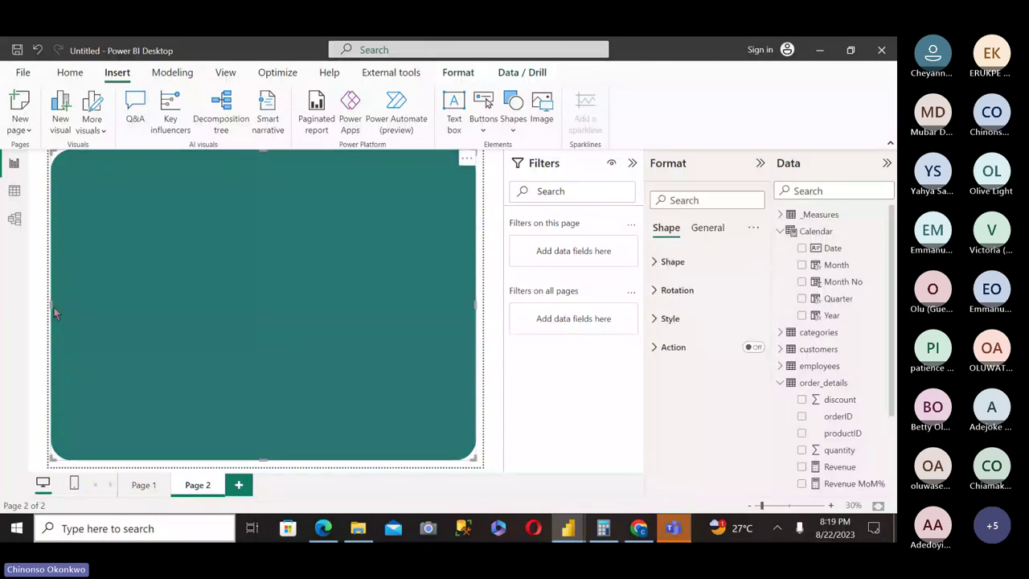
{"action": "left_click_drag", "start_coordinate": [54, 307], "coordinate": [60, 307]}
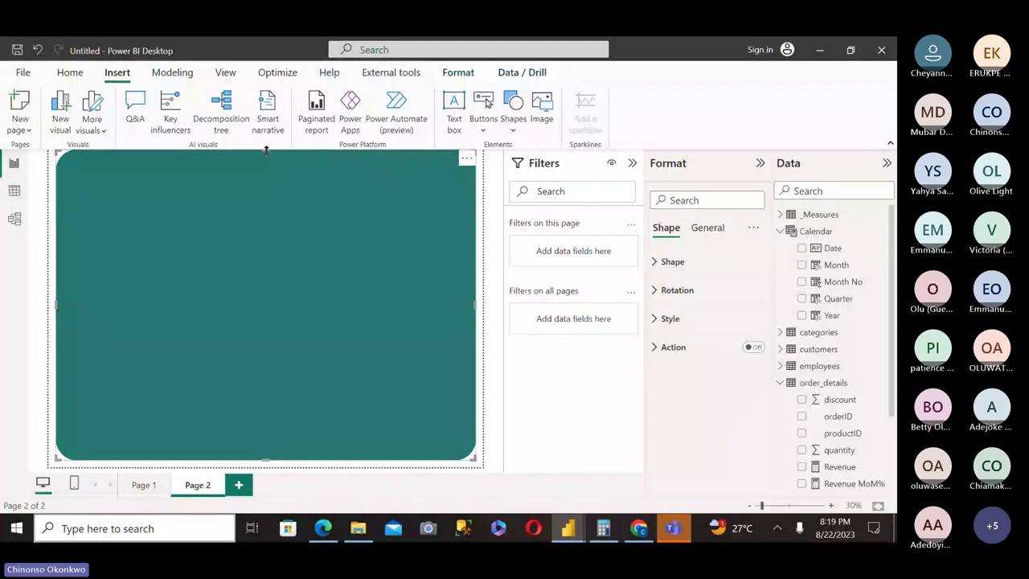
Insert a text box over the upper part of the teal rectangle and set its font size to 42.
{"action": "left_click", "coordinate": [267, 112]}
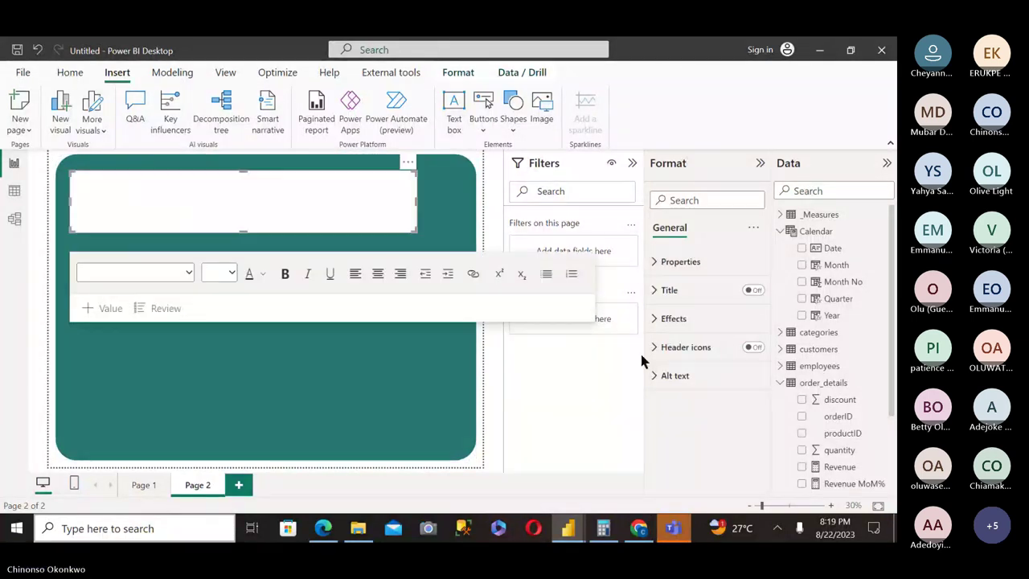
{"action": "left_click", "coordinate": [674, 318]}
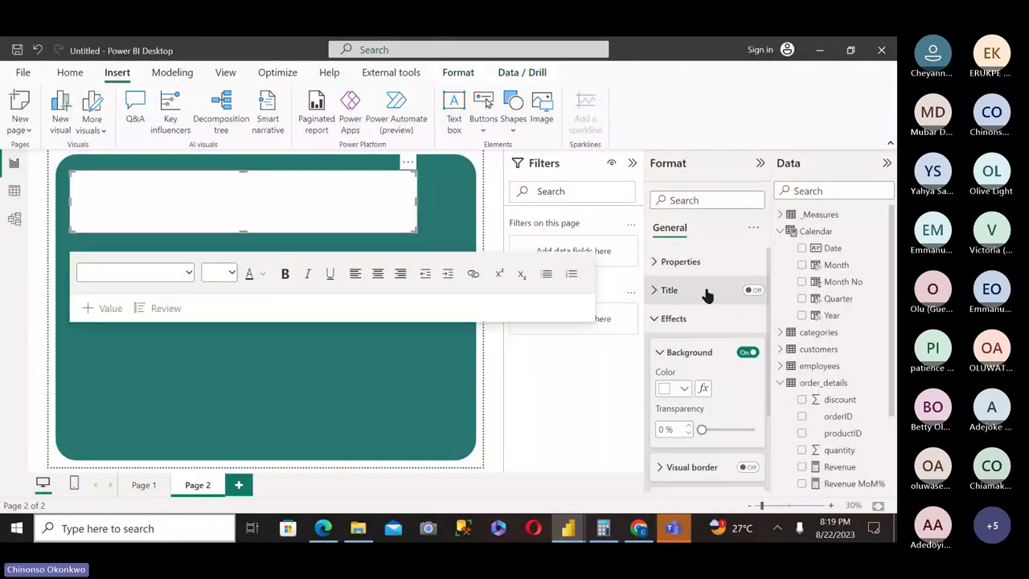
{"action": "left_click", "coordinate": [655, 319]}
{"action": "left_click", "coordinate": [211, 277]}
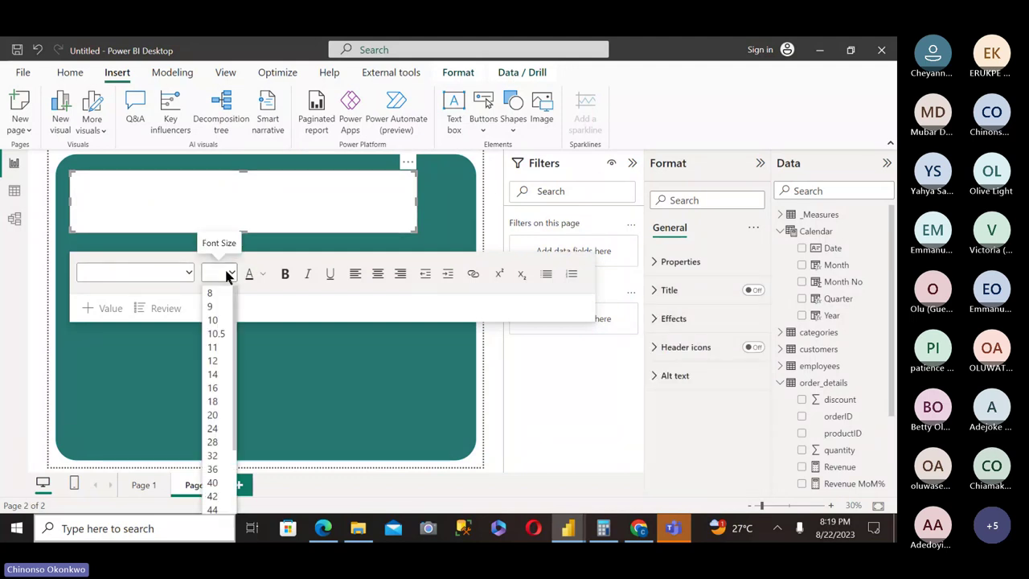
{"action": "left_click", "coordinate": [214, 498]}
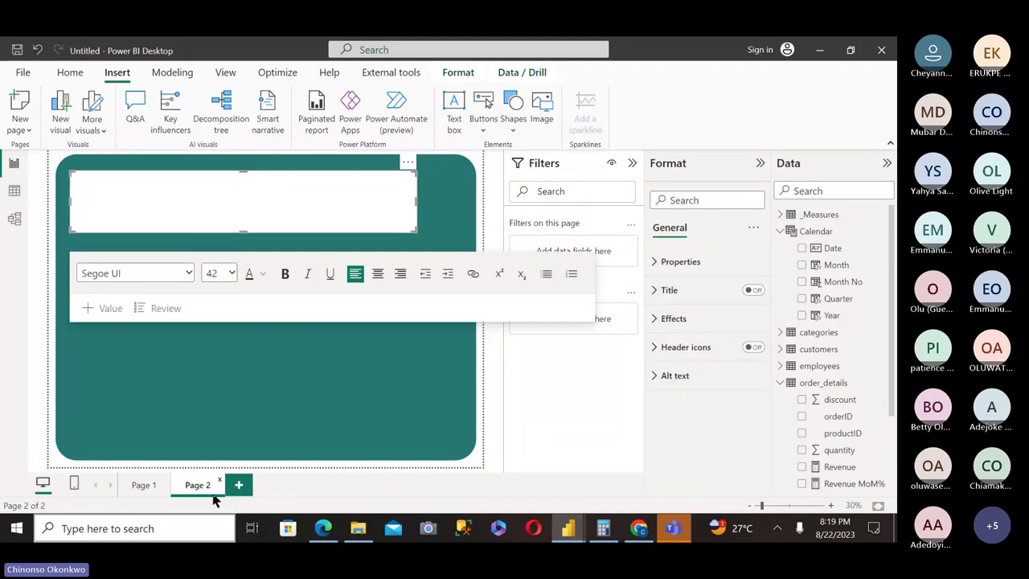
Enter the title "NORTHWIND TRADERS" in the text box, removing any extra words after it.
{"action": "type", "text": "NORTHWIND"}
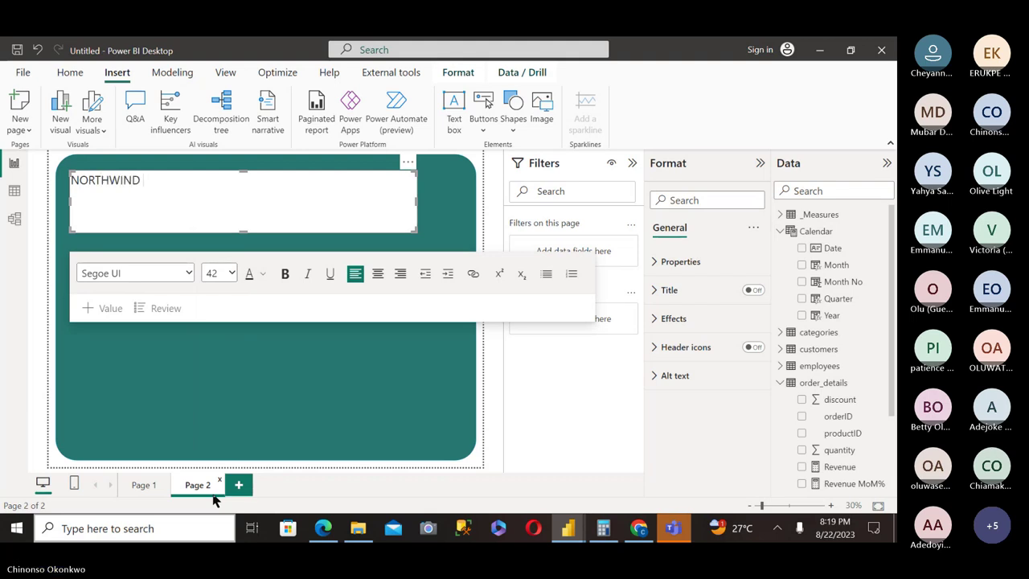
{"action": "type", "text": " TRADERS EXEC"}
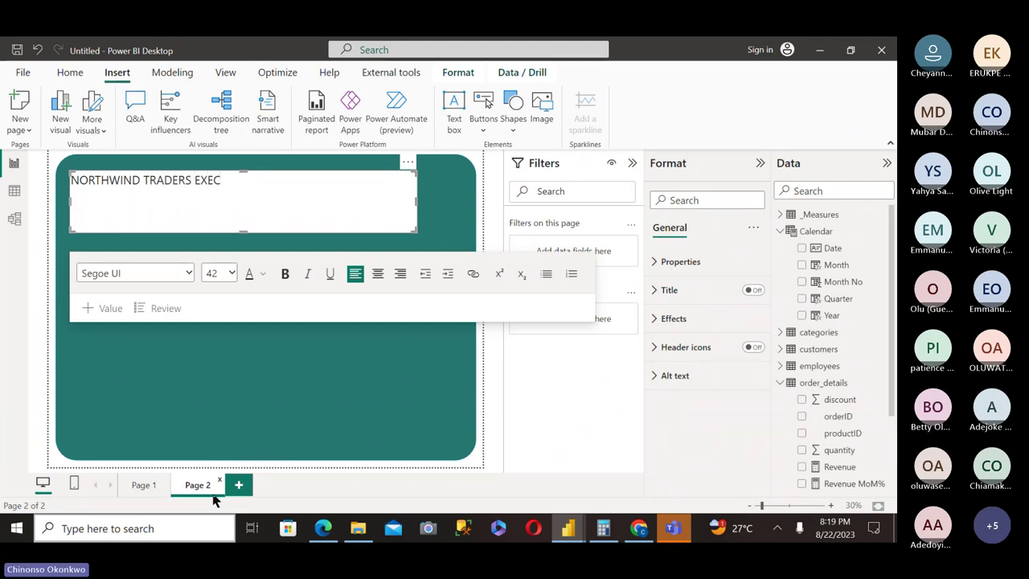
{"action": "type", "text": "UTIVE"}
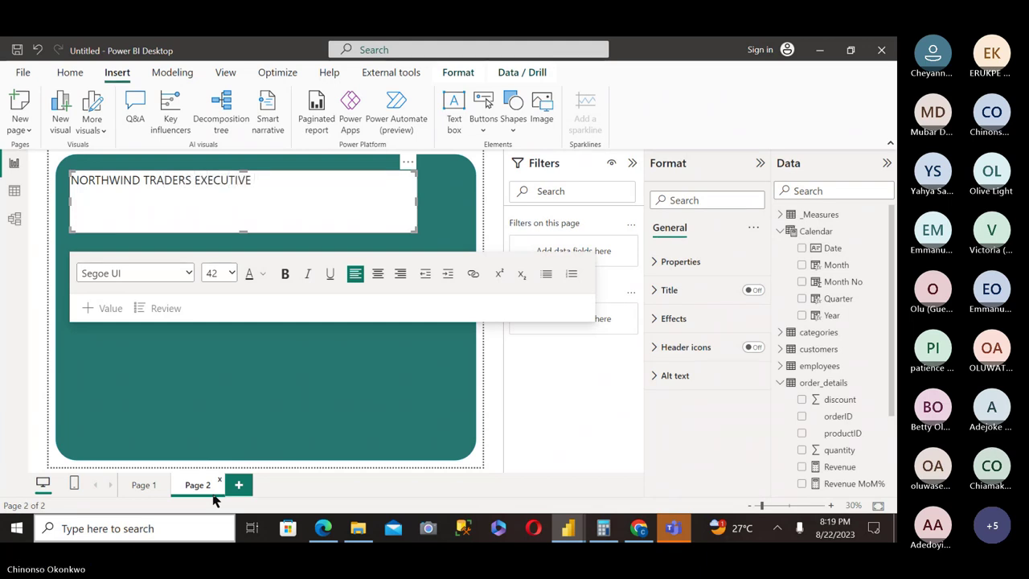
{"action": "type", "text": " RE"}
{"action": "key", "text": "BackSpace"}
{"action": "key", "text": "BackSpace"}
{"action": "key", "text": "BackSpace"}
{"action": "key", "text": "BackSpace"}
{"action": "key", "text": "BackSpace"}
{"action": "key", "text": "BackSpace"}
{"action": "key", "text": "BackSpace"}
{"action": "key", "text": "BackSpace"}
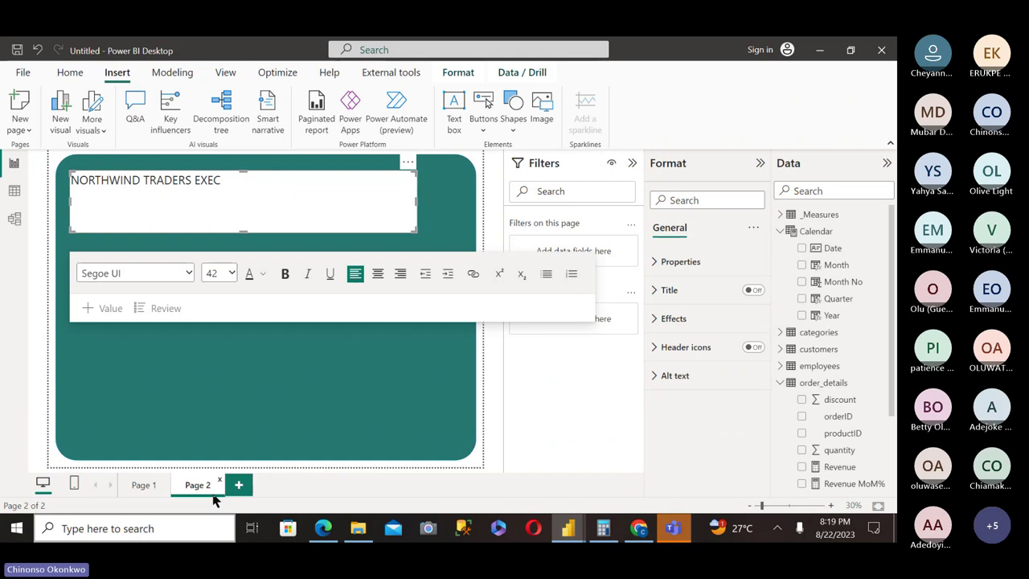
{"action": "key", "text": "BackSpace"}
{"action": "key", "text": "BackSpace"}
{"action": "key", "text": "BackSpace"}
{"action": "key", "text": "BackSpace"}
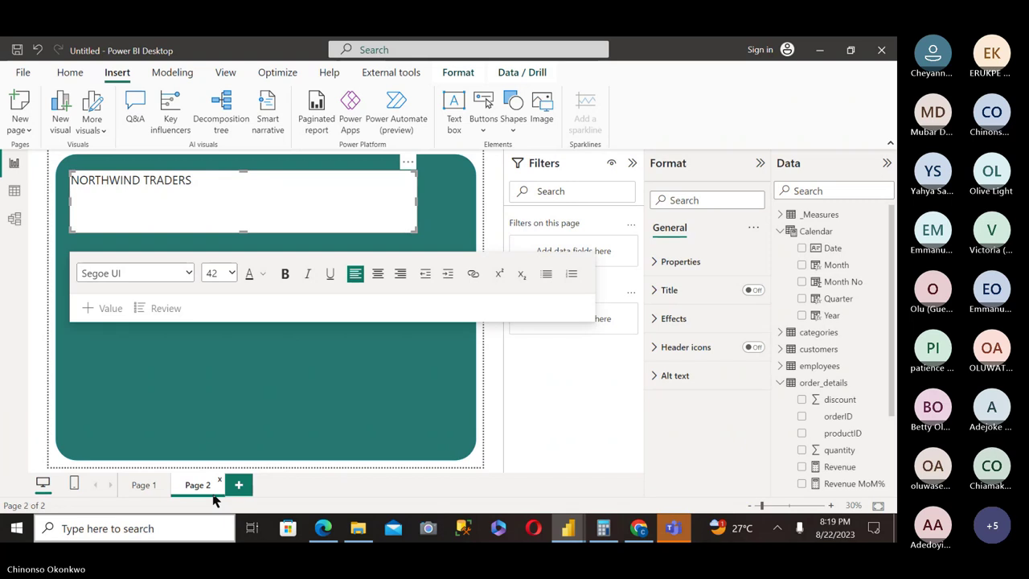
Add a second line reading "An Executive Report" below the title.
{"action": "key", "text": "Return"}
{"action": "type", "text": "An E"}
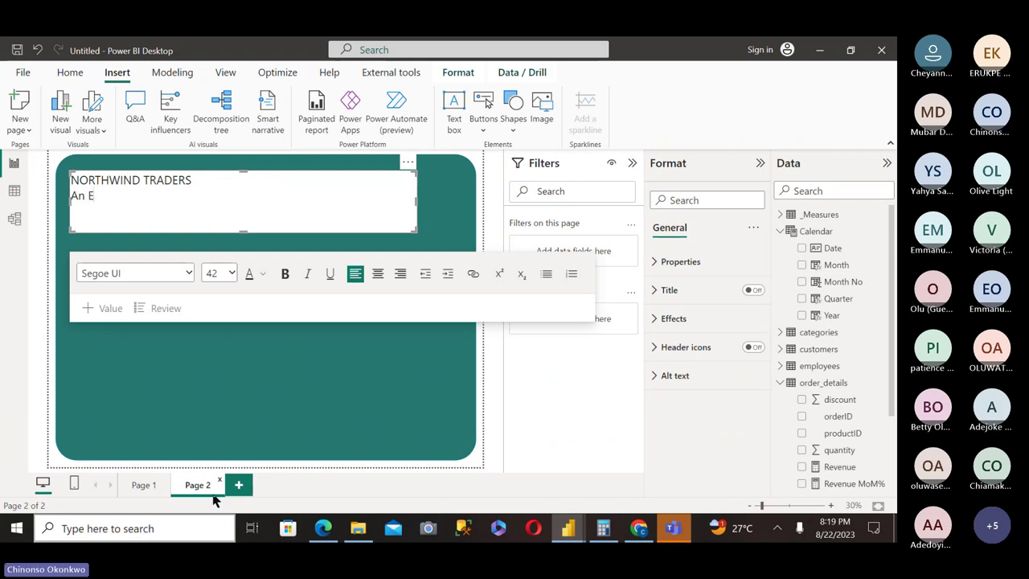
{"action": "type", "text": "xecutive"}
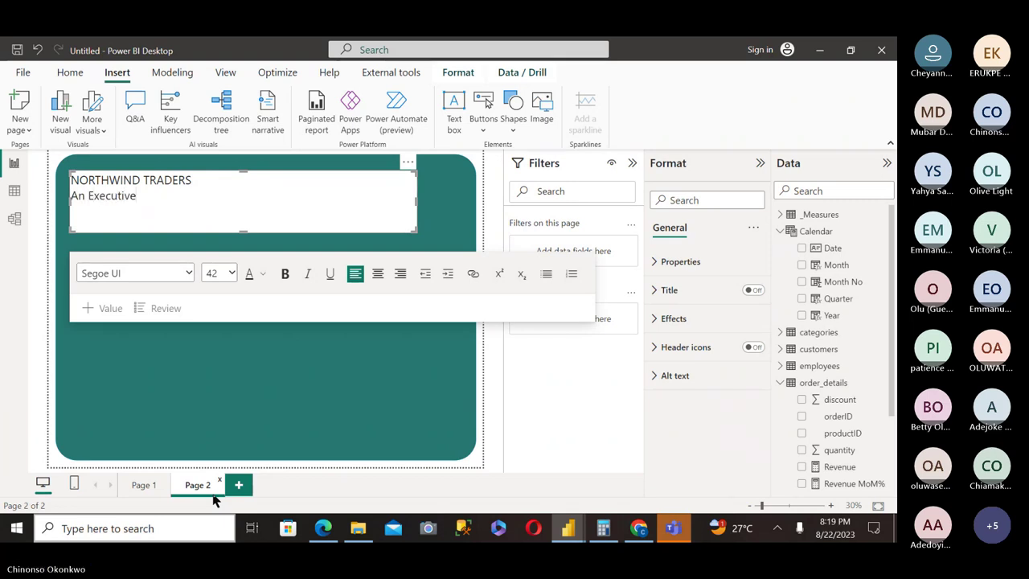
{"action": "type", "text": " Report"}
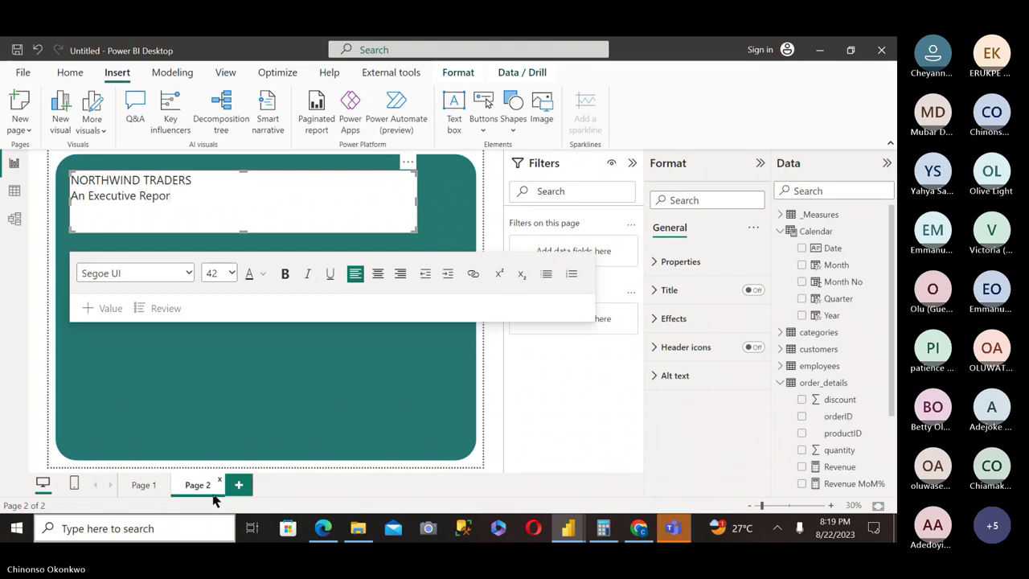
Set the font size of the "An Executive Report" line to 28.
{"action": "key", "text": "ctrl+a"}
{"action": "mouse_move", "coordinate": [198, 198]}
{"action": "left_mouse_down"}
{"action": "mouse_move", "coordinate": [125, 205]}
{"action": "mouse_move", "coordinate": [193, 199]}
{"action": "left_mouse_up"}
{"action": "triple_click", "coordinate": [193, 200]}
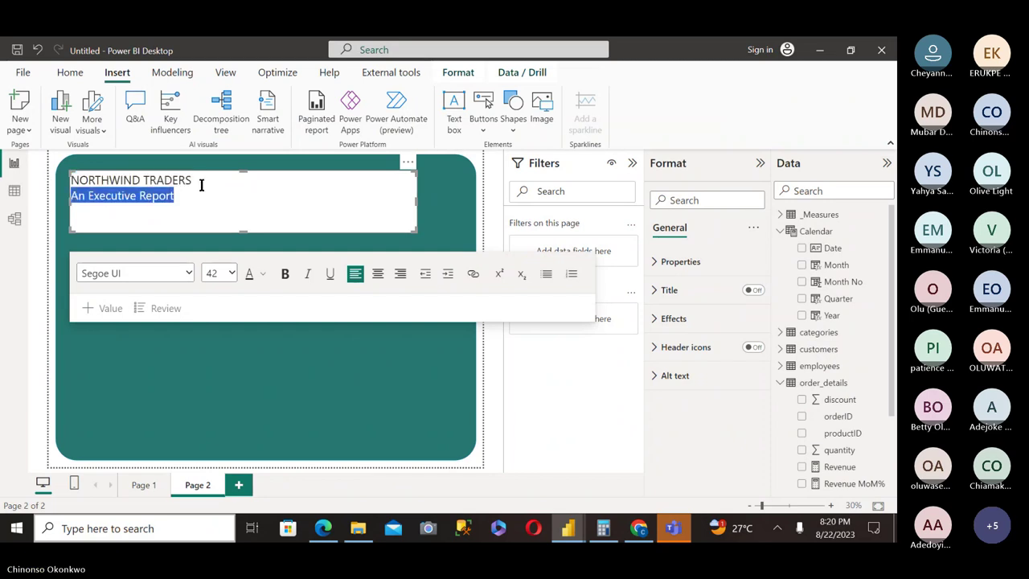
{"action": "left_click", "coordinate": [231, 274]}
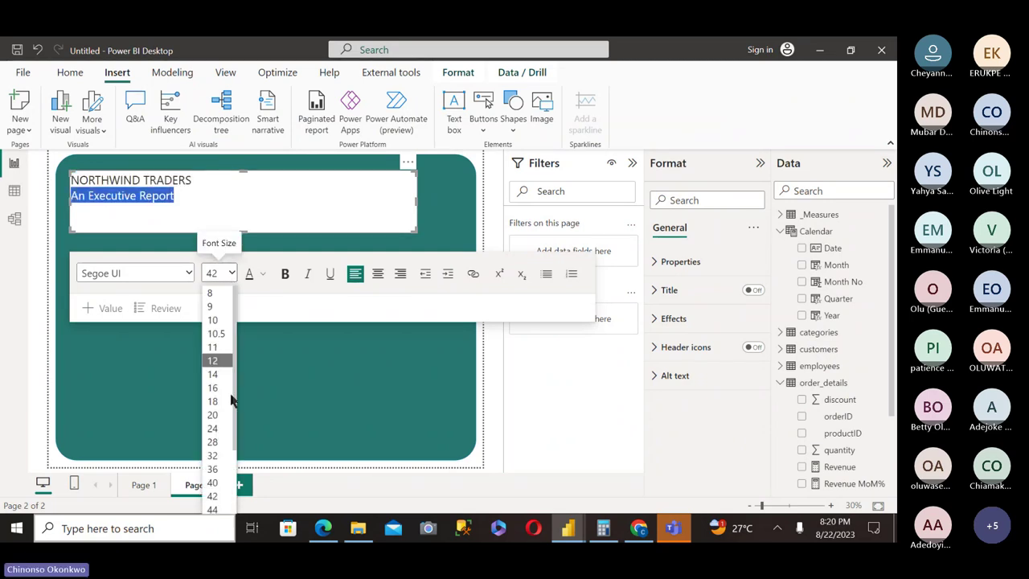
{"action": "left_click", "coordinate": [215, 442]}
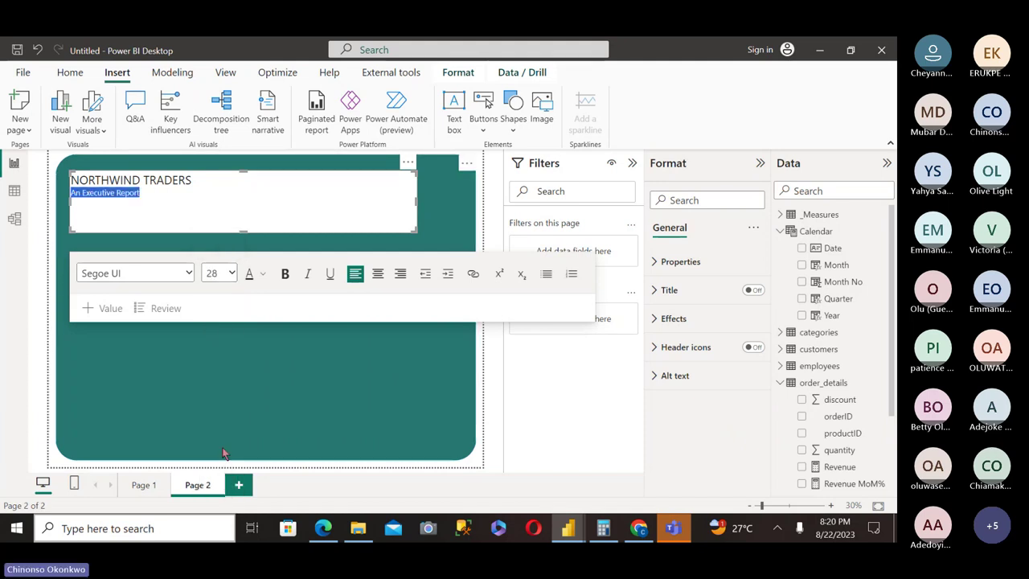
{"action": "left_click", "coordinate": [173, 189]}
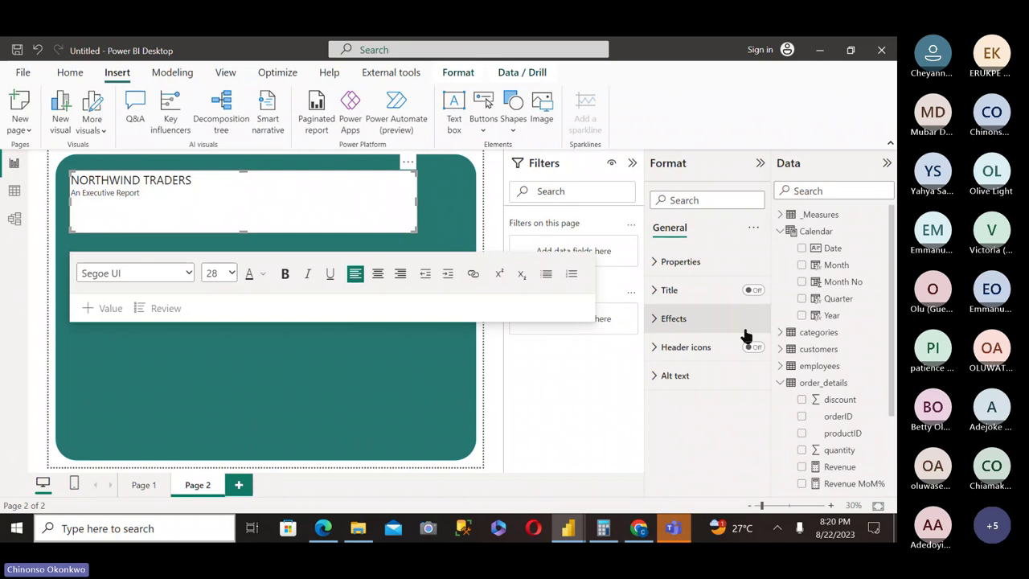
Make the text box background fully transparent by setting its transparency to 100%.
{"action": "left_click", "coordinate": [663, 325]}
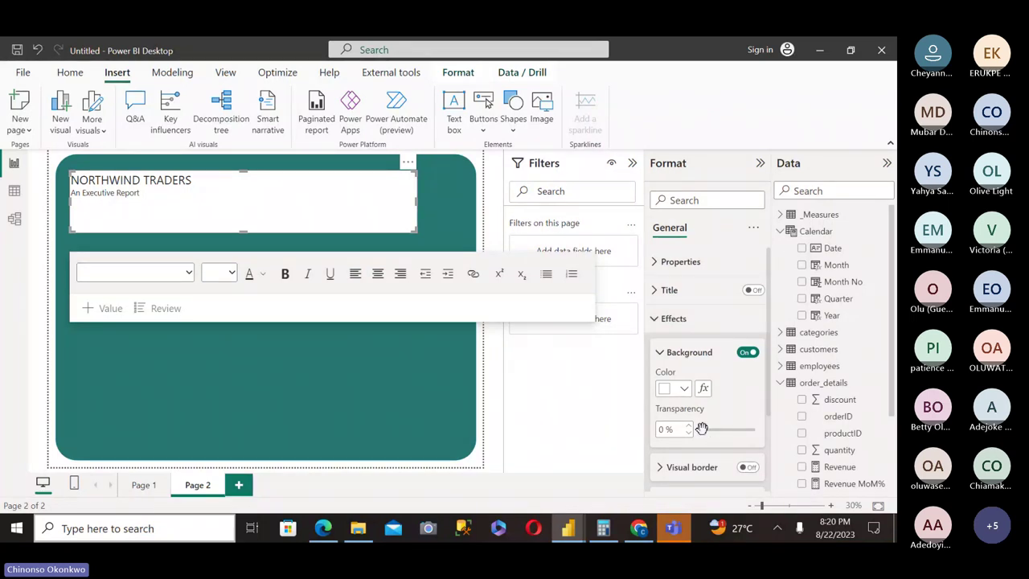
{"action": "left_click_drag", "start_coordinate": [702, 429], "coordinate": [770, 429]}
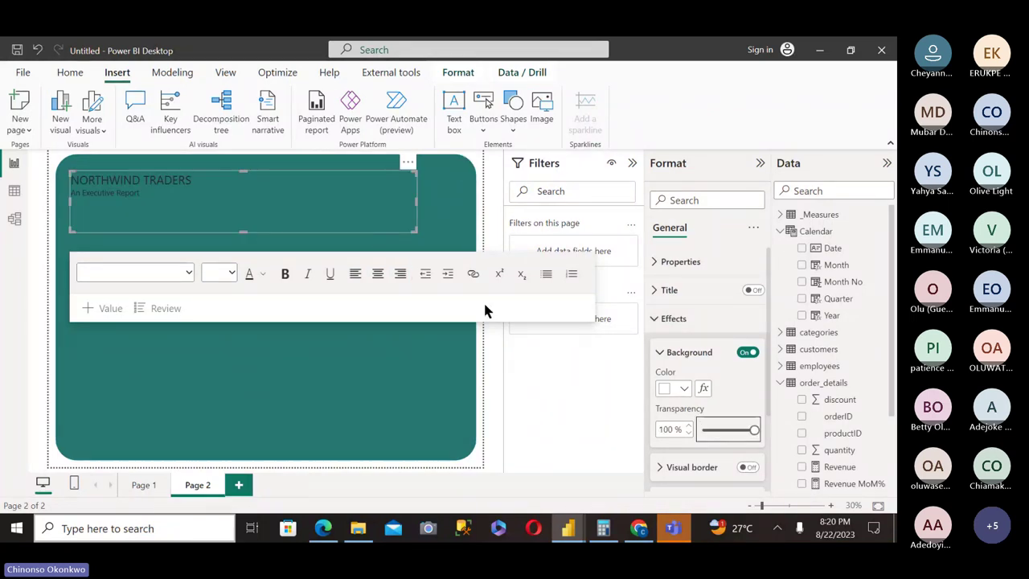
{"action": "left_click", "coordinate": [480, 338]}
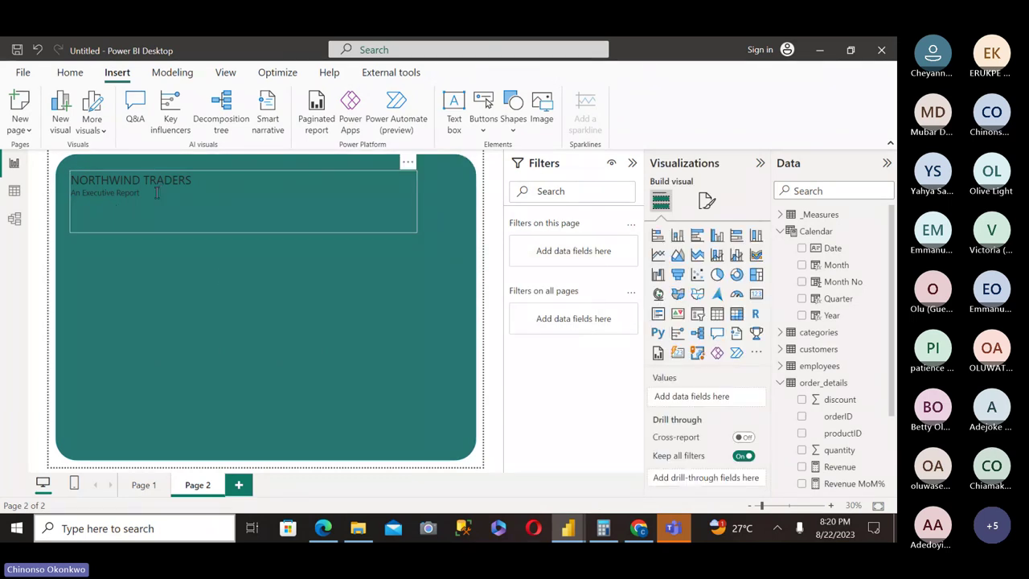
Change the font colour of all the text in the title text box to white.
{"action": "left_click", "coordinate": [115, 199]}
{"action": "key", "text": "ctrl+a"}
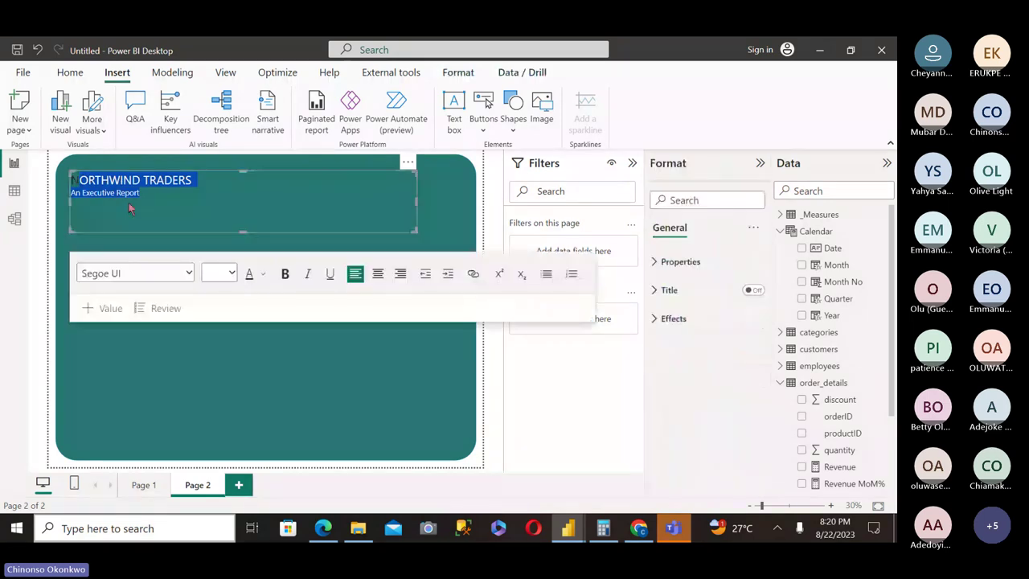
{"action": "left_click", "coordinate": [265, 275]}
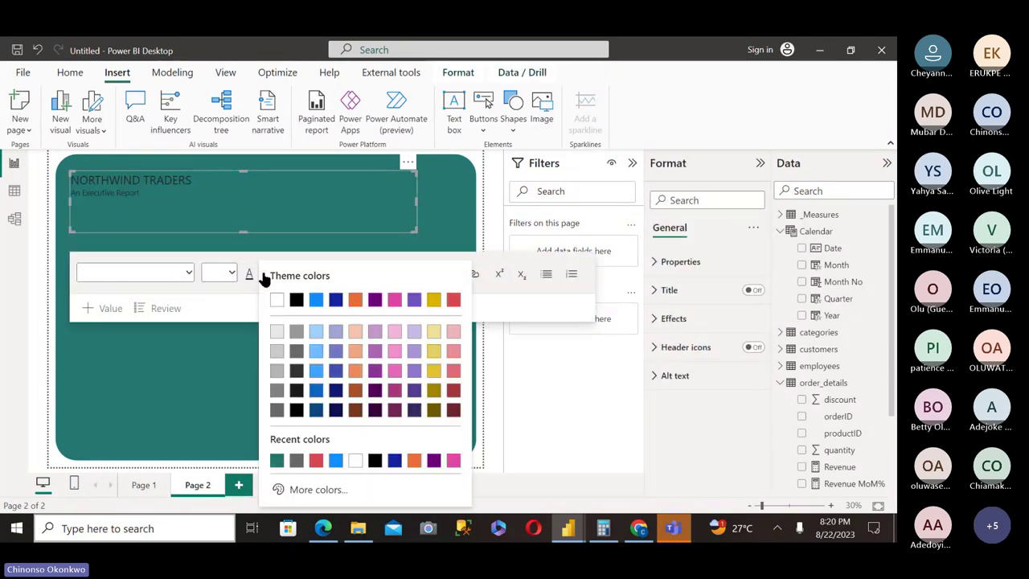
{"action": "left_click", "coordinate": [276, 301]}
{"action": "left_click", "coordinate": [470, 391]}
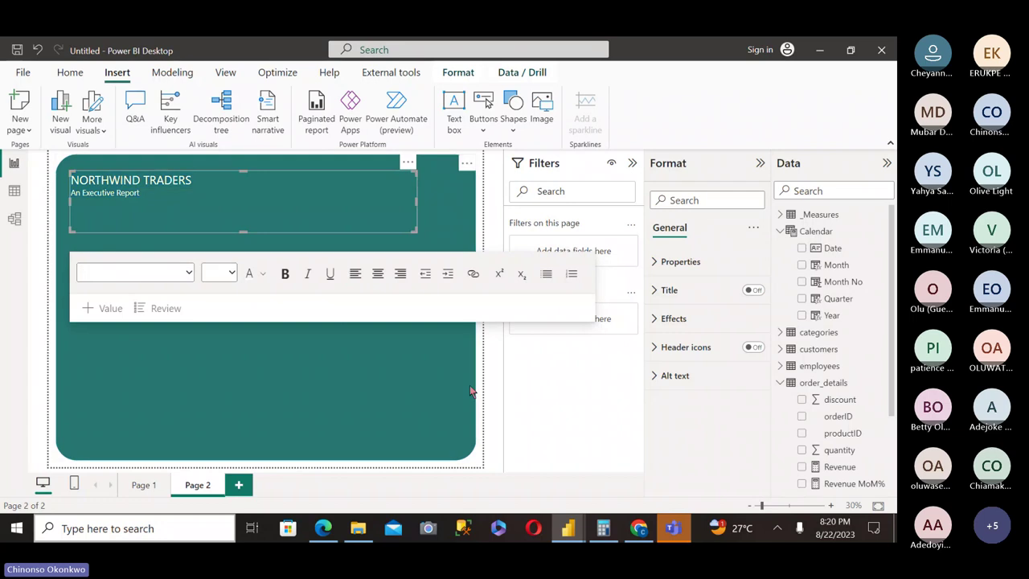
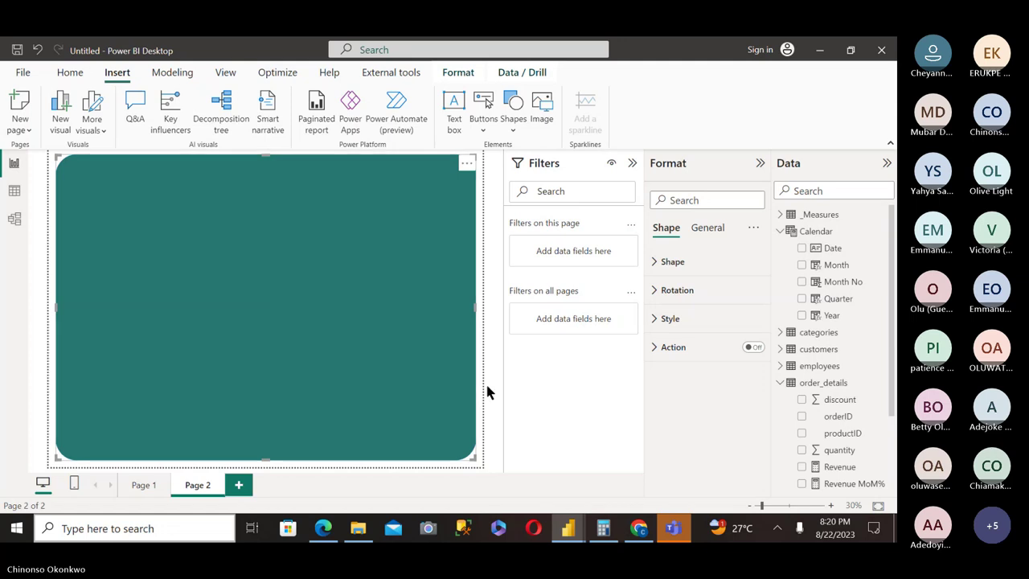
{"action": "left_click", "coordinate": [485, 384]}
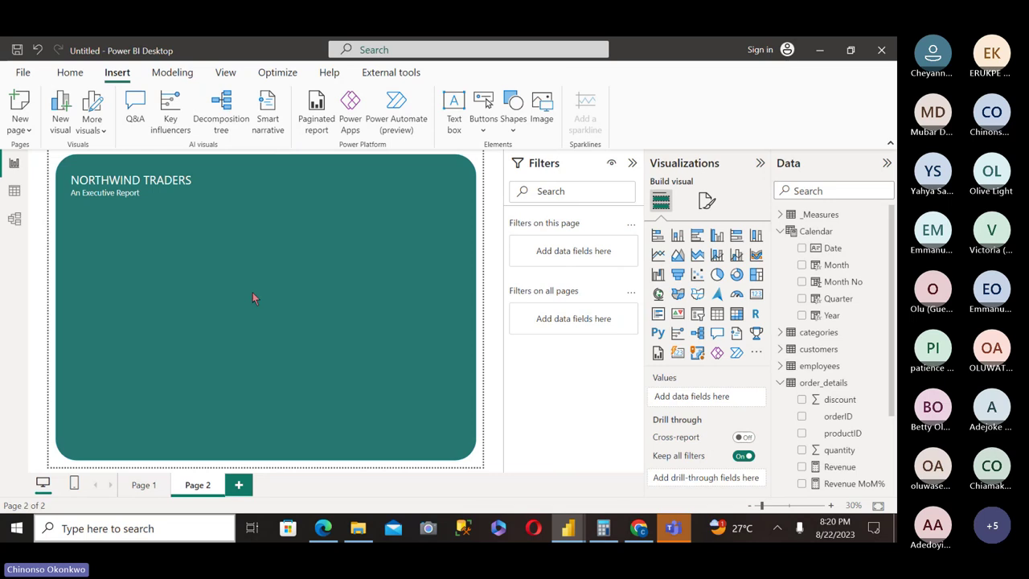
Insert a rectangle and resize it into a narrow vertical strip along the teal background's left edge, spanning its full height.
{"action": "left_click", "coordinate": [512, 109]}
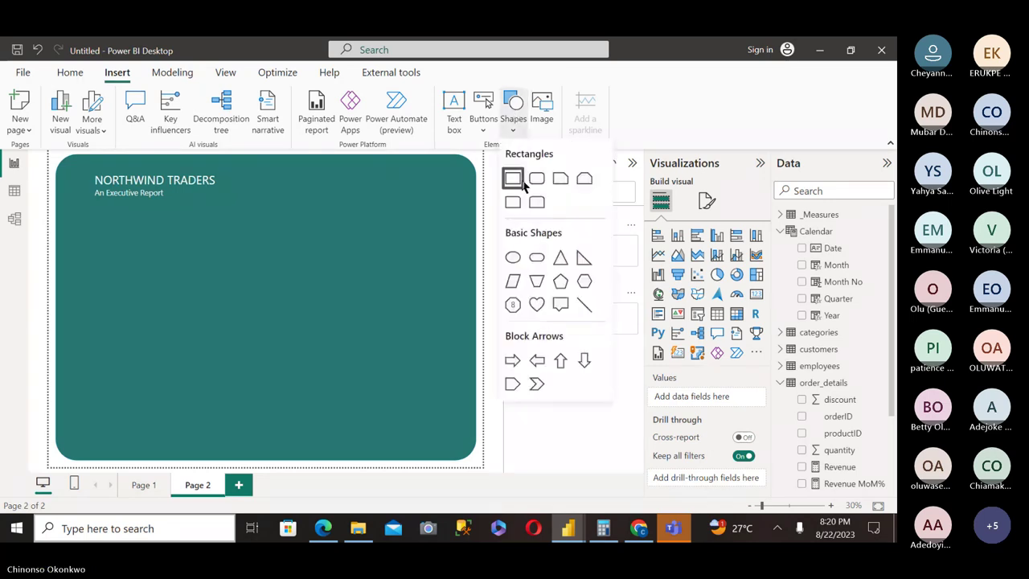
{"action": "left_click", "coordinate": [511, 182]}
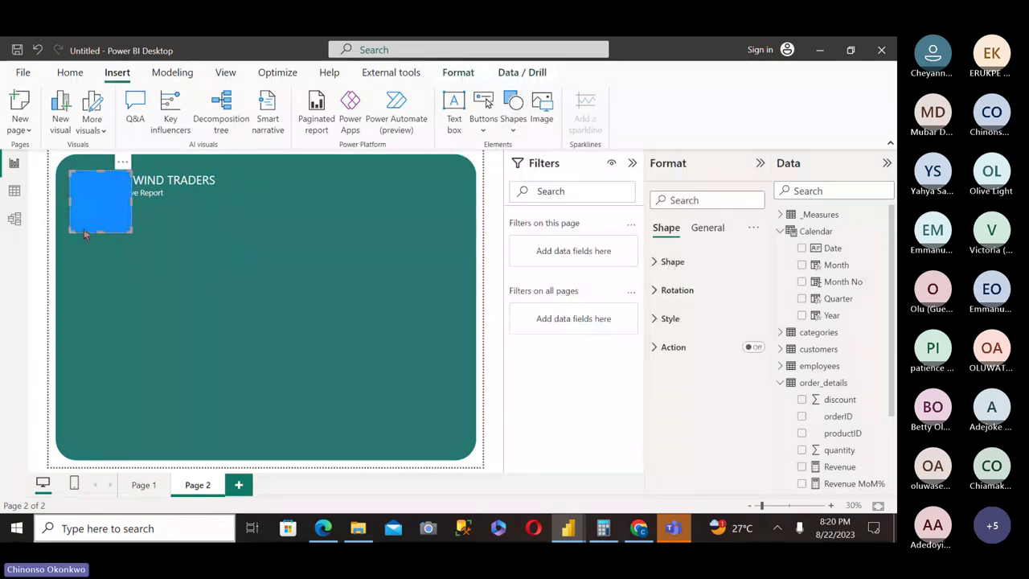
{"action": "left_click_drag", "start_coordinate": [84, 234], "coordinate": [99, 457]}
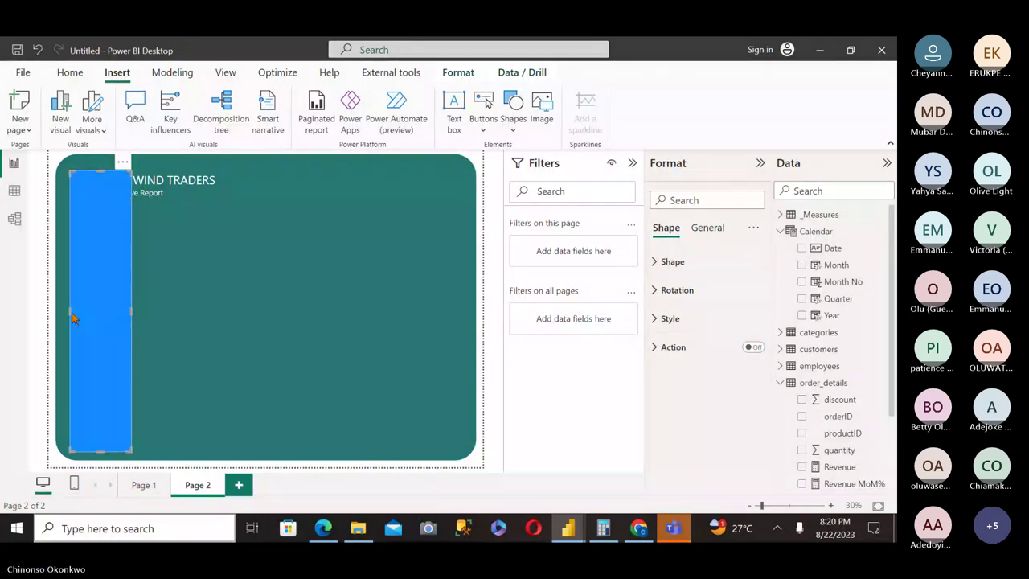
{"action": "left_click_drag", "start_coordinate": [70, 312], "coordinate": [55, 311]}
{"action": "left_click_drag", "start_coordinate": [131, 312], "coordinate": [123, 312]}
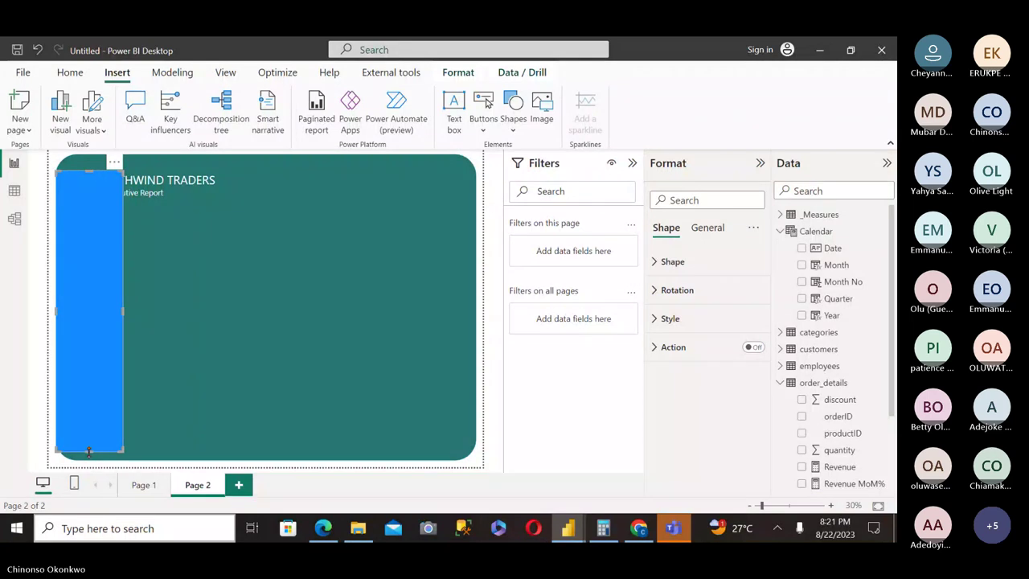
{"action": "left_click_drag", "start_coordinate": [90, 451], "coordinate": [90, 462]}
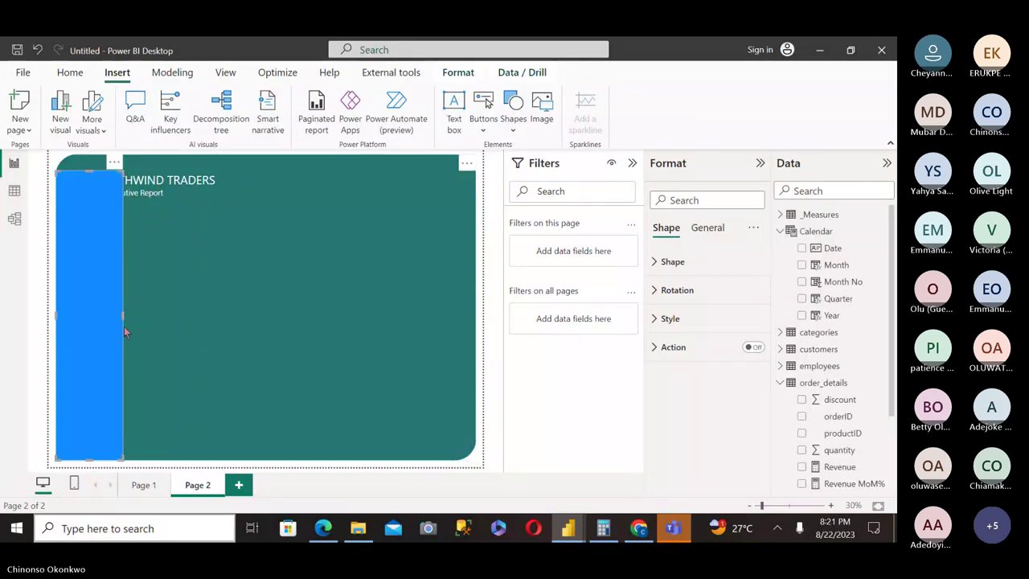
{"action": "left_click_drag", "start_coordinate": [123, 326], "coordinate": [94, 324]}
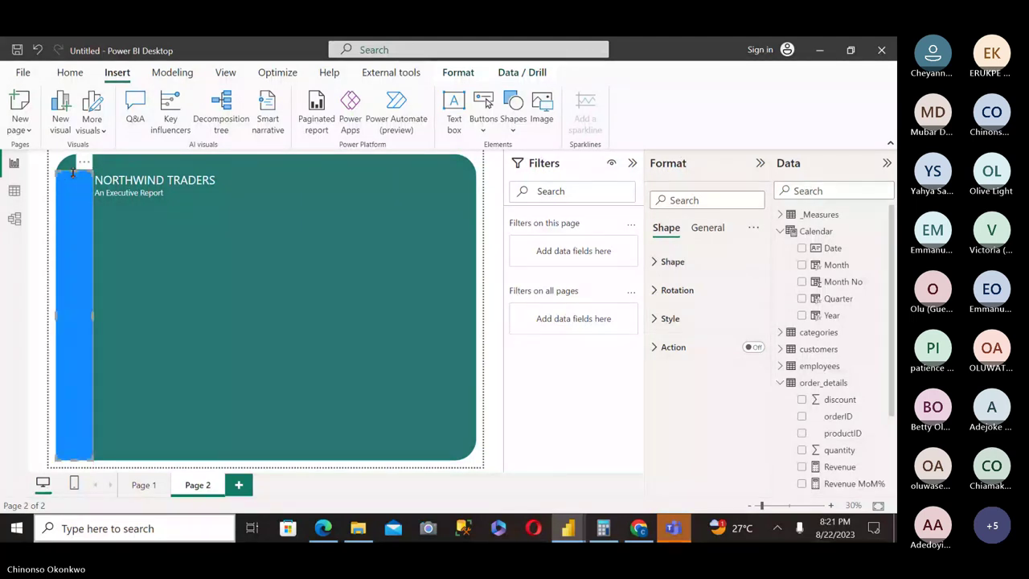
{"action": "left_click", "coordinate": [72, 164]}
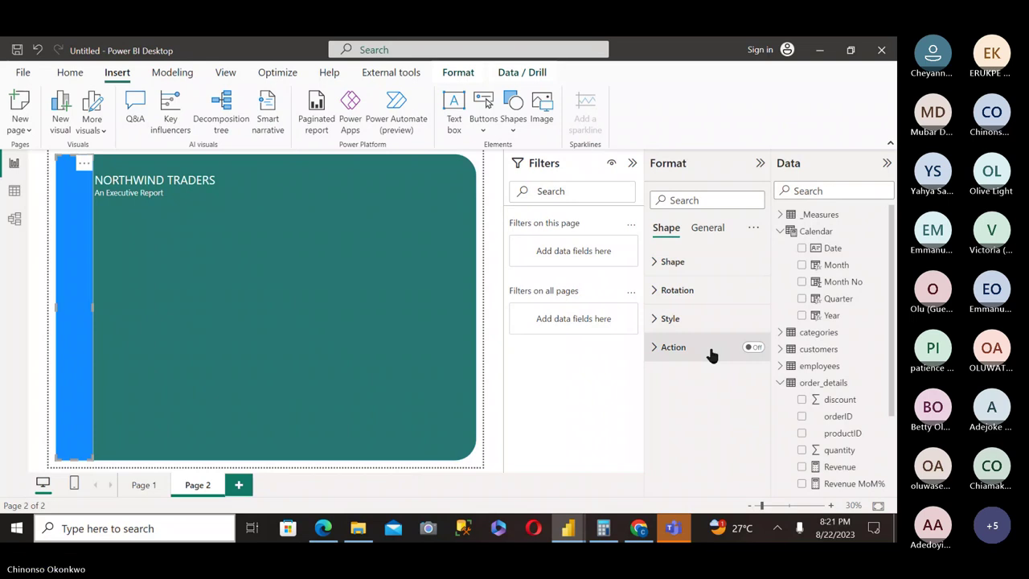
Narrow the vertical strip slightly and fill it with dark grey.
{"action": "left_click", "coordinate": [691, 331]}
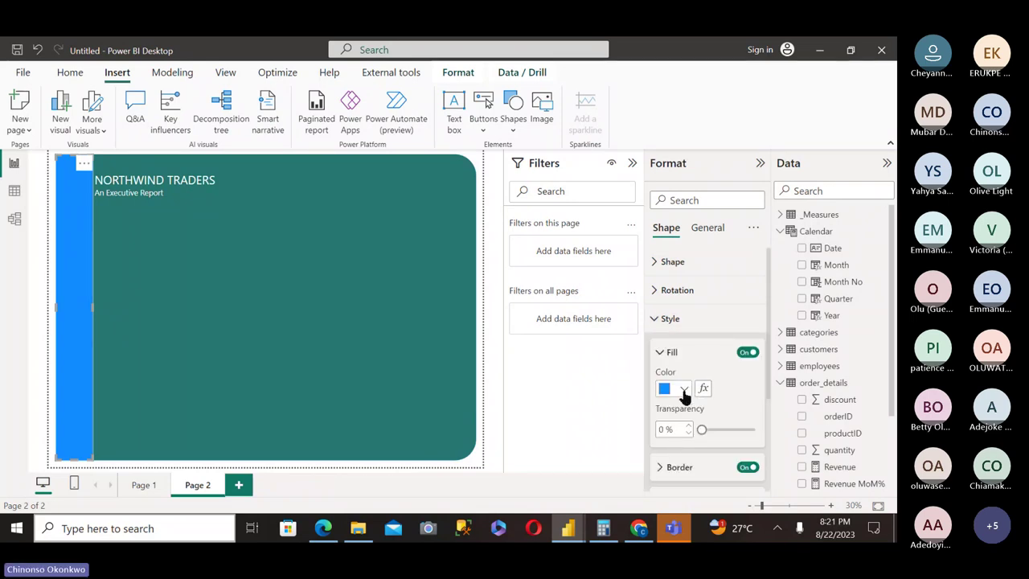
{"action": "left_click", "coordinate": [680, 390]}
{"action": "left_click", "coordinate": [692, 327]}
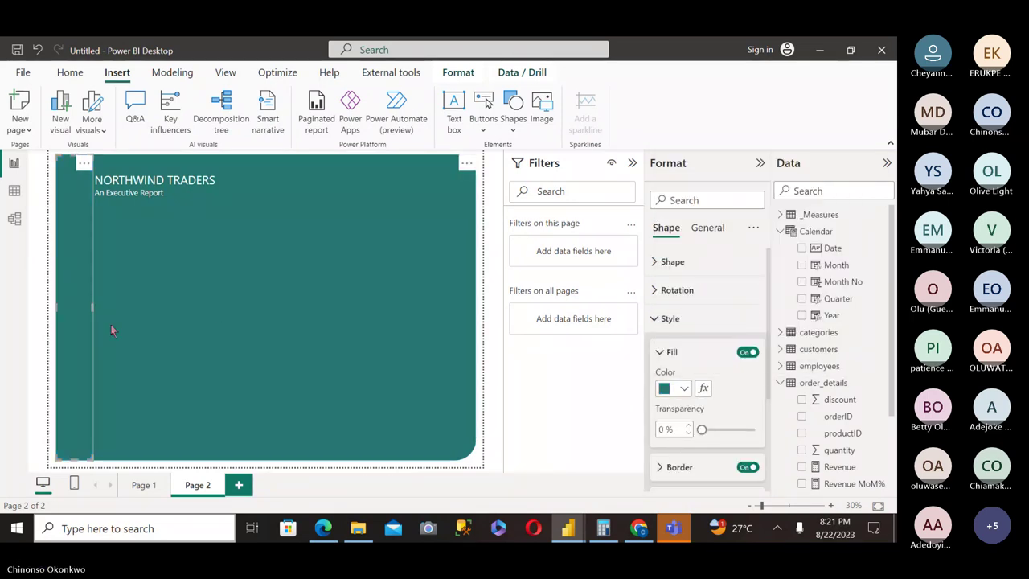
{"action": "left_click_drag", "start_coordinate": [94, 307], "coordinate": [86, 308]}
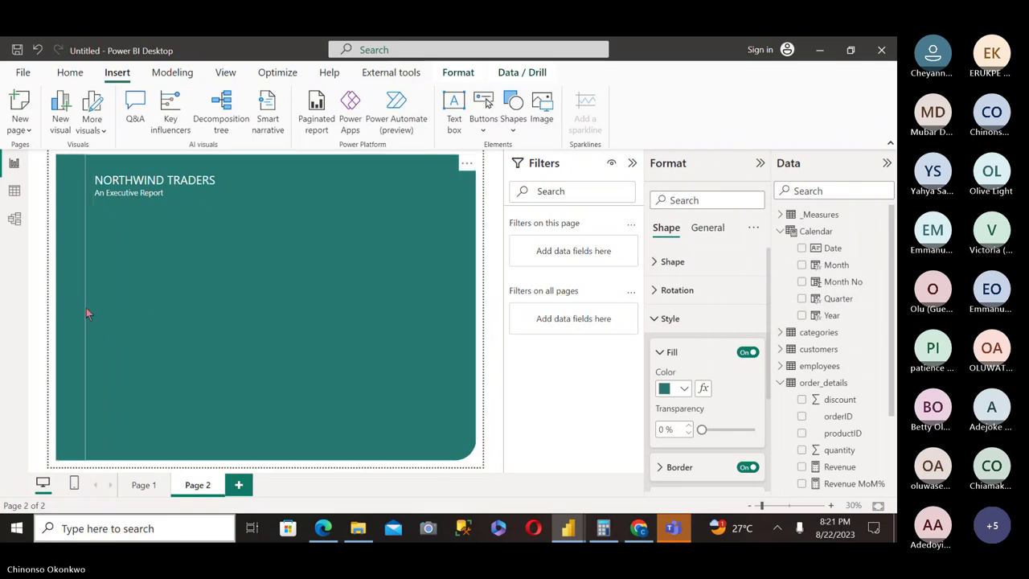
{"action": "left_click", "coordinate": [683, 394]}
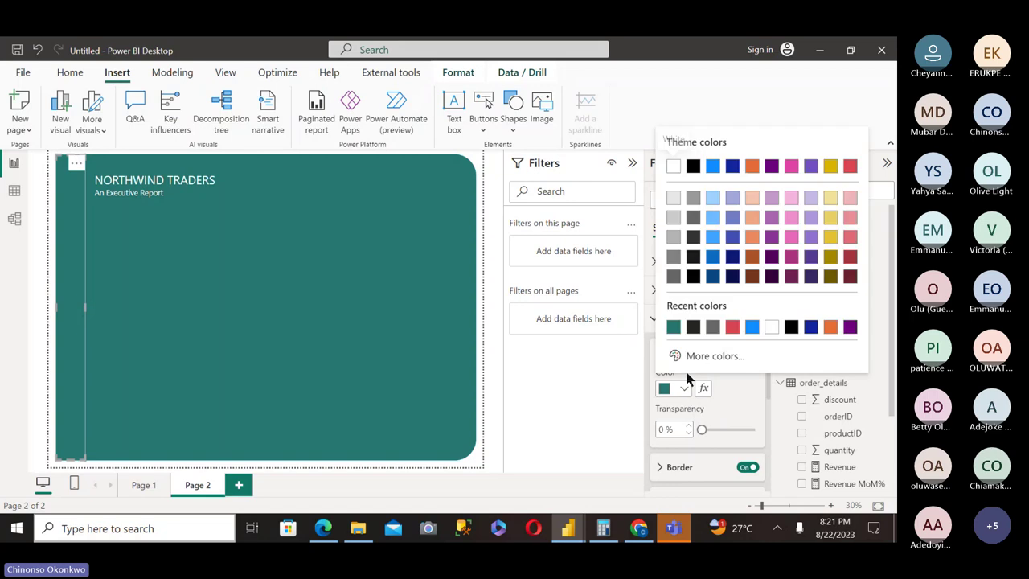
{"action": "left_click", "coordinate": [670, 275]}
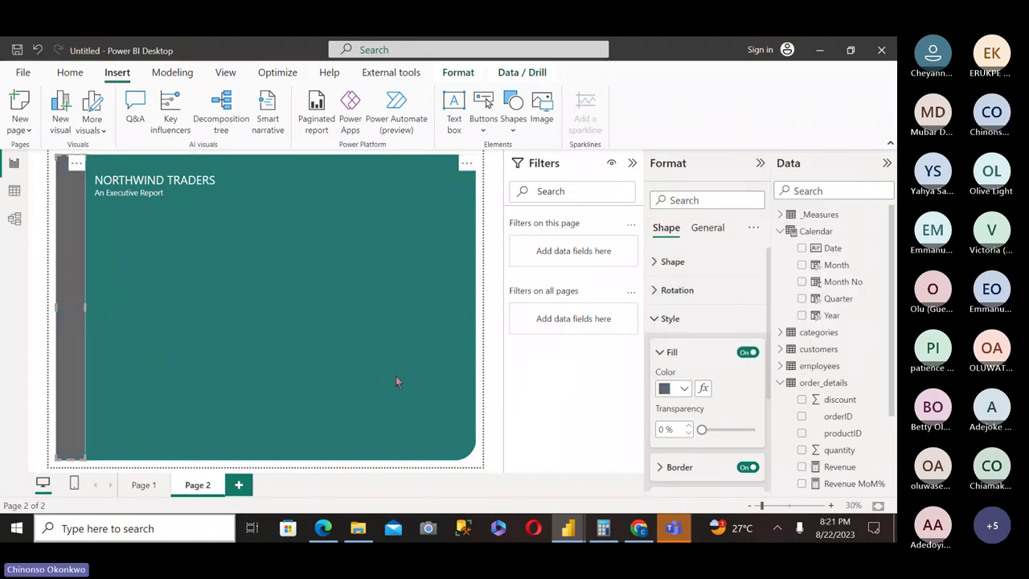
{"action": "left_click", "coordinate": [464, 463]}
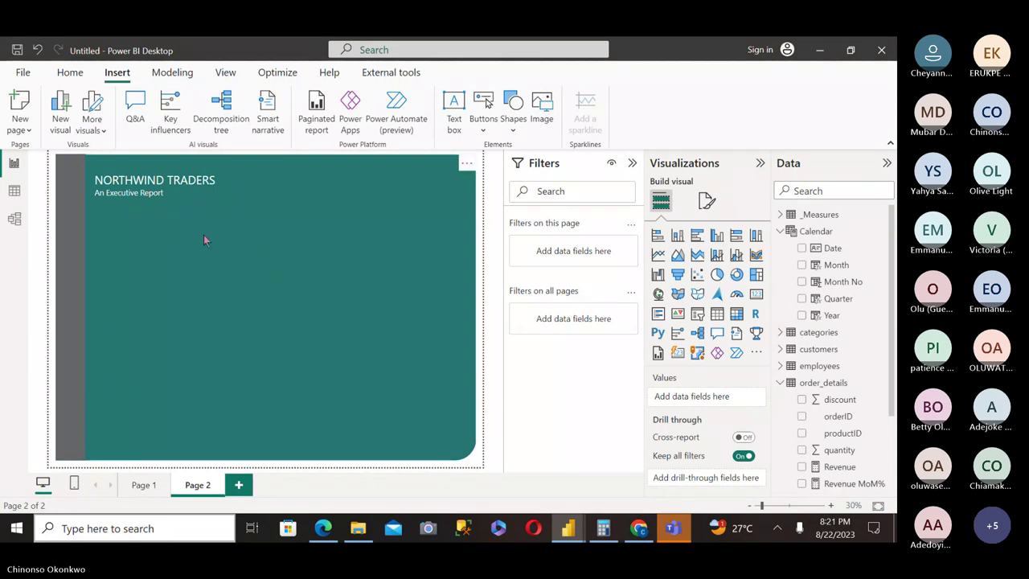
{"action": "left_click", "coordinate": [215, 180]}
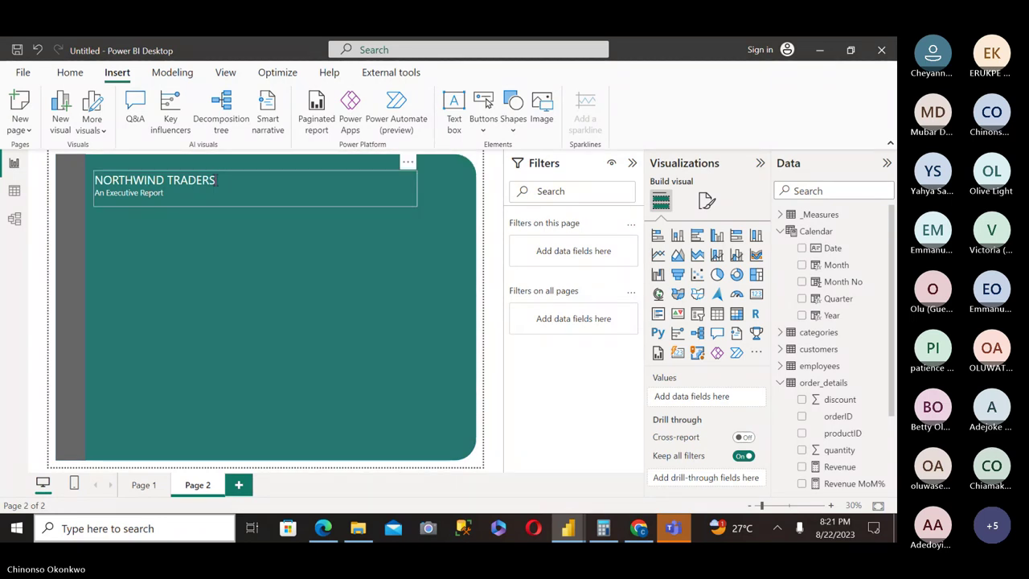
{"action": "left_click", "coordinate": [477, 351]}
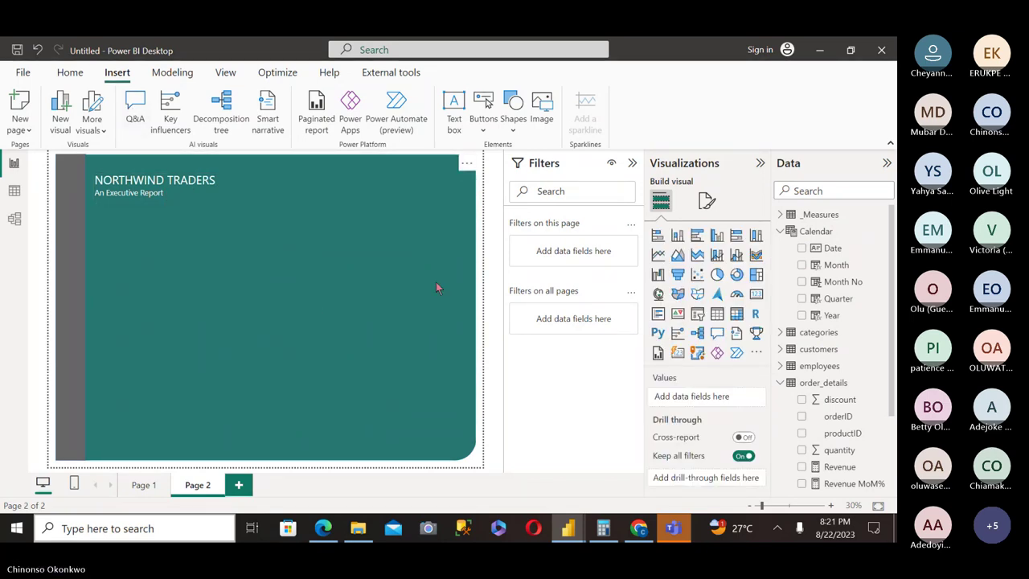
Add a small slicer to the right of the title and assign the Calendar table's Year field to it.
{"action": "left_click", "coordinate": [697, 319]}
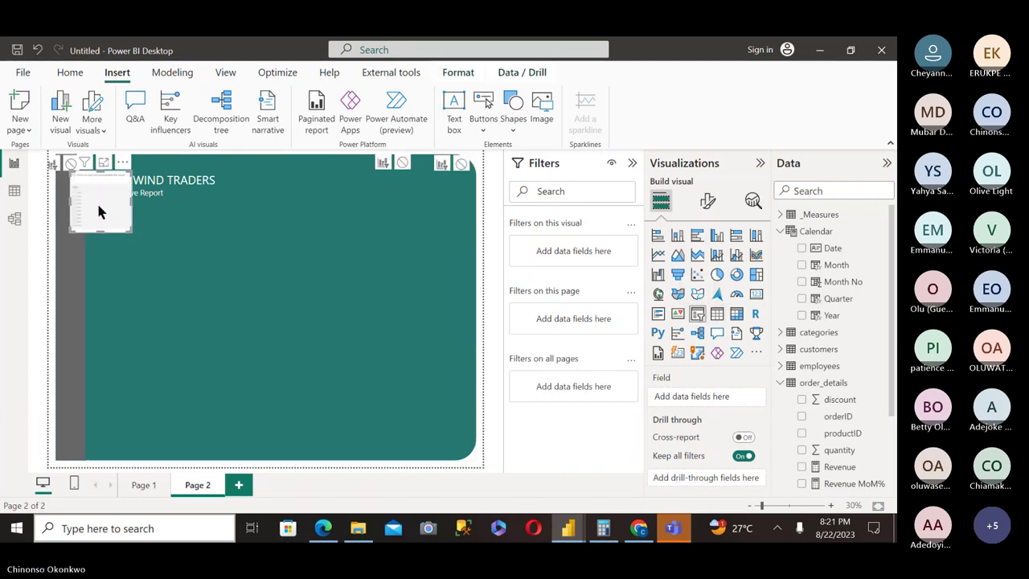
{"action": "left_click_drag", "start_coordinate": [96, 206], "coordinate": [298, 195]}
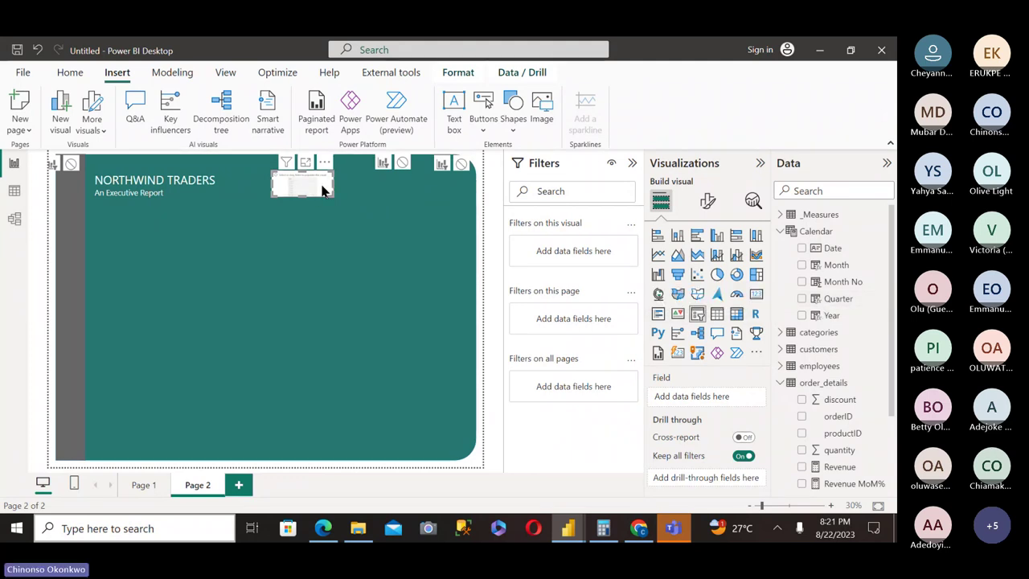
{"action": "left_click_drag", "start_coordinate": [321, 189], "coordinate": [340, 194]}
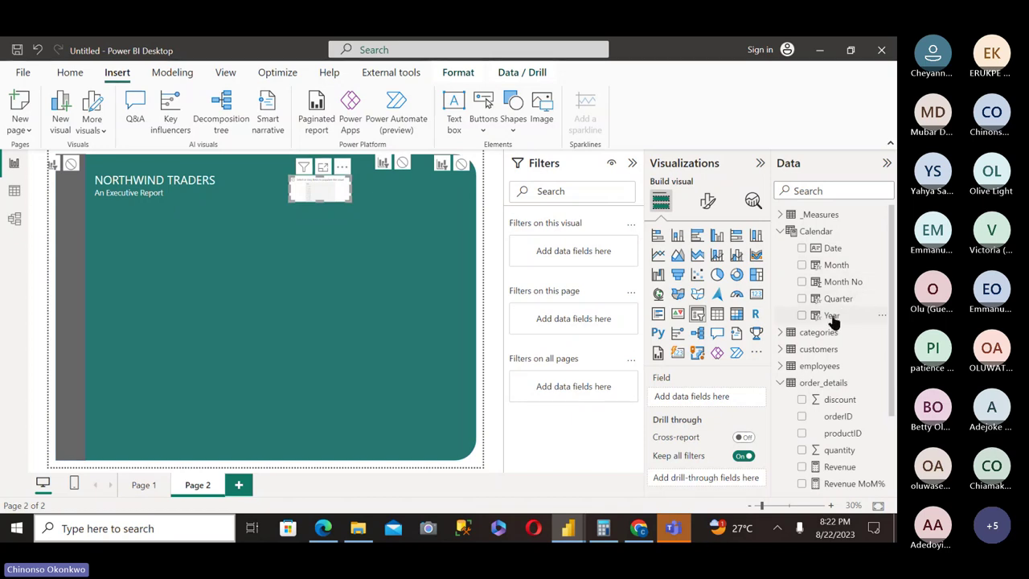
{"action": "left_click_drag", "start_coordinate": [832, 320], "coordinate": [675, 396]}
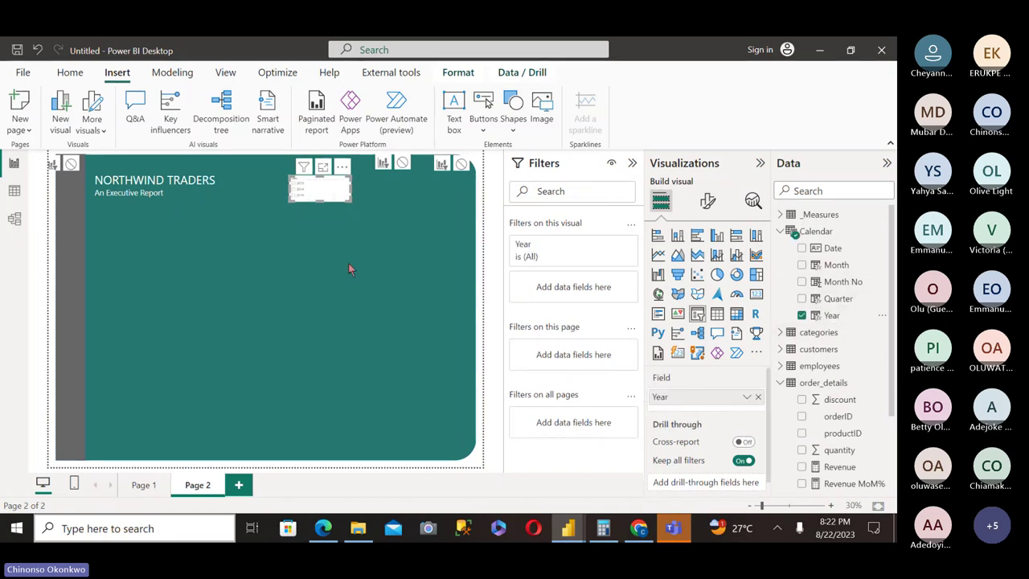
Place a copy of the Year slicer to its right and replace the copy's field with Month.
{"action": "left_click_drag", "start_coordinate": [316, 190], "coordinate": [388, 192]}
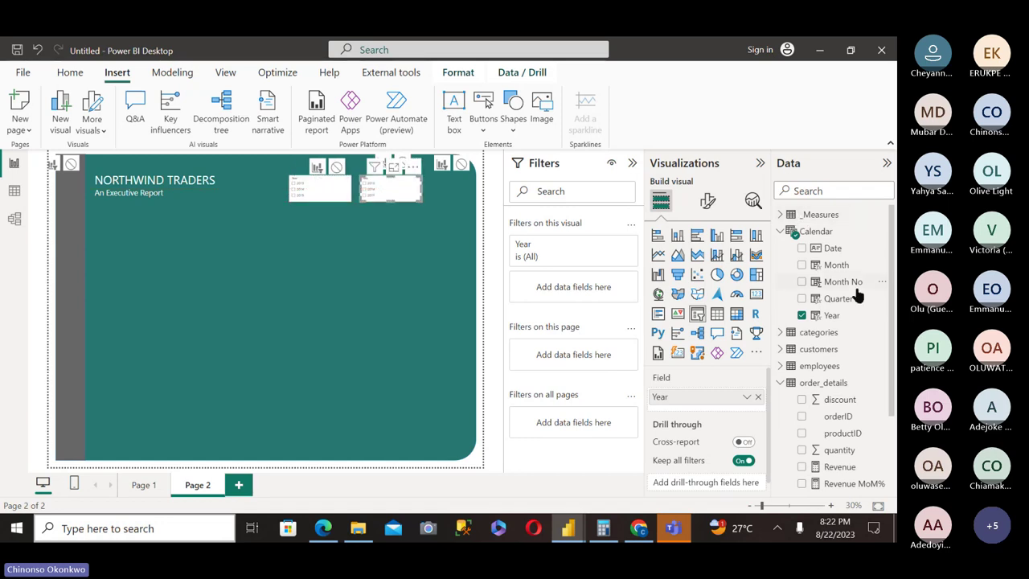
{"action": "left_click", "coordinate": [757, 396]}
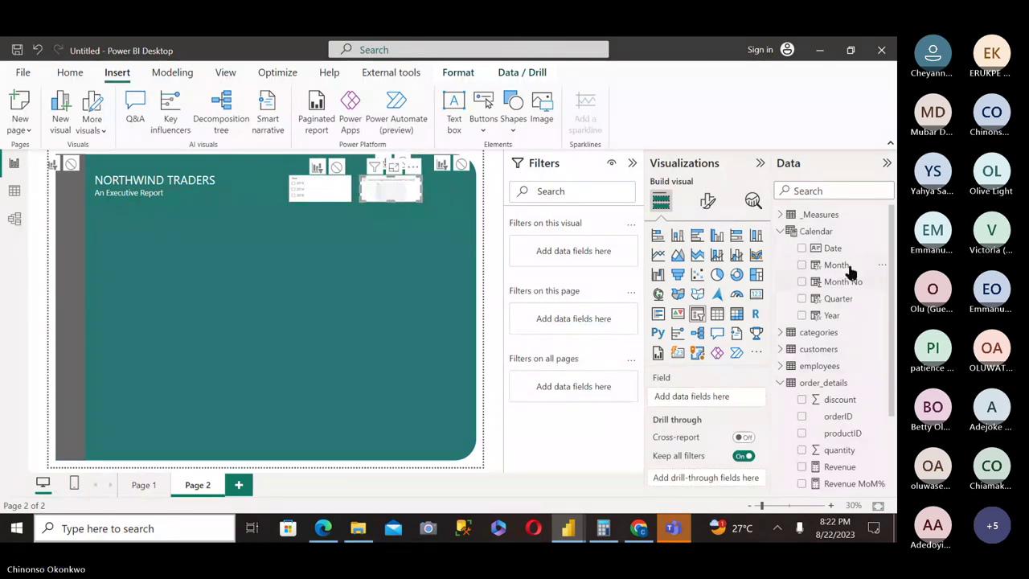
{"action": "left_click_drag", "start_coordinate": [840, 266], "coordinate": [705, 408]}
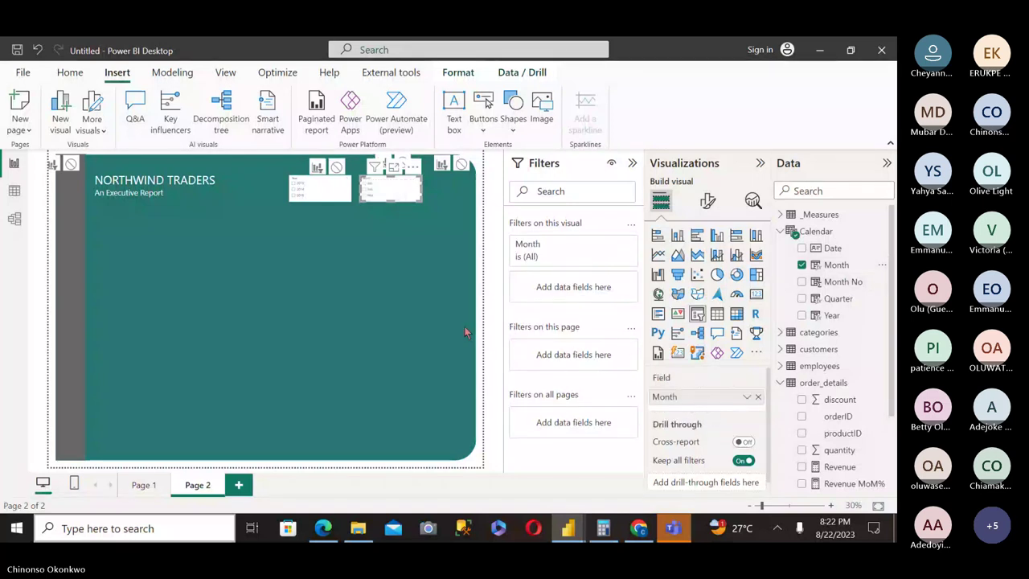
Select 2015 in the Year slicer and Apr in the Month slicer.
{"action": "left_click", "coordinate": [294, 202]}
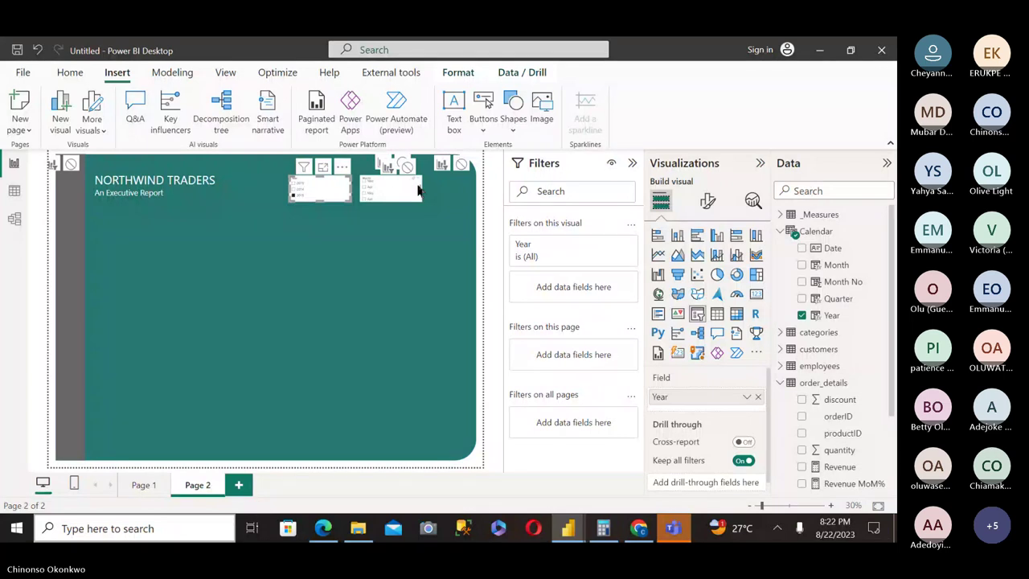
{"action": "left_click", "coordinate": [372, 190]}
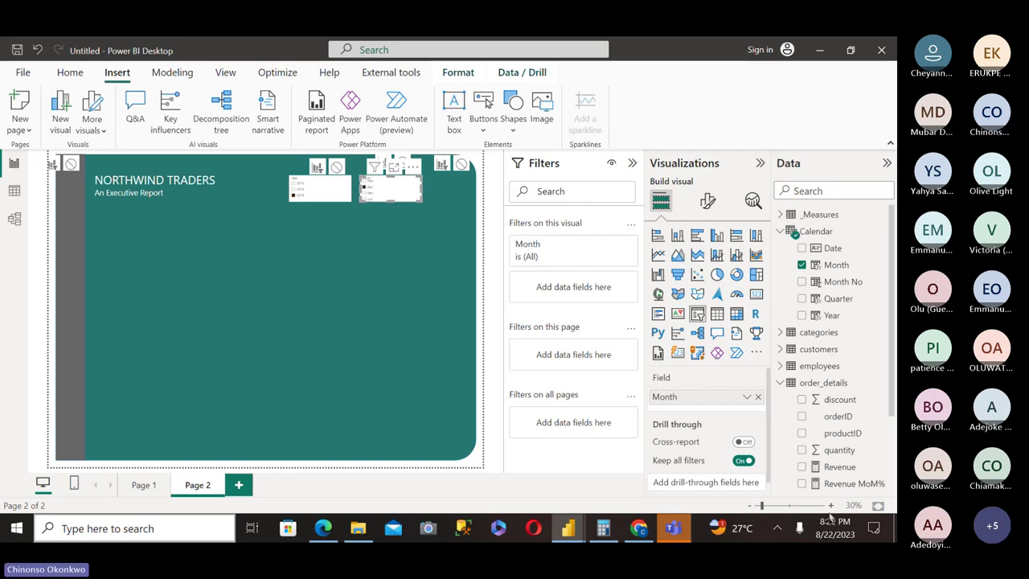
Turn off Edit interactions and collapse the Filters and Visualizations panes to enlarge the canvas area.
{"action": "left_click", "coordinate": [630, 161]}
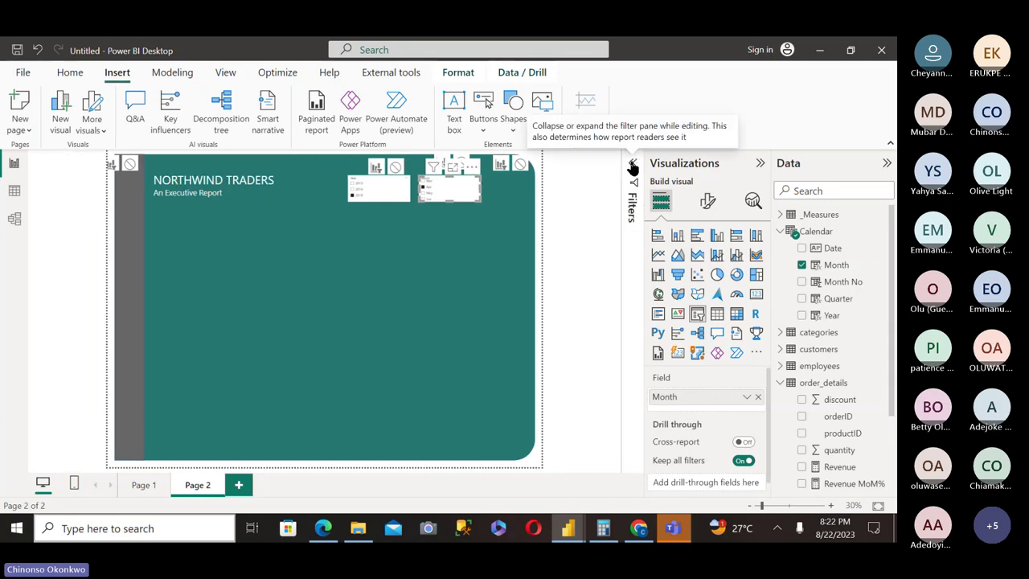
{"action": "left_click", "coordinate": [767, 506]}
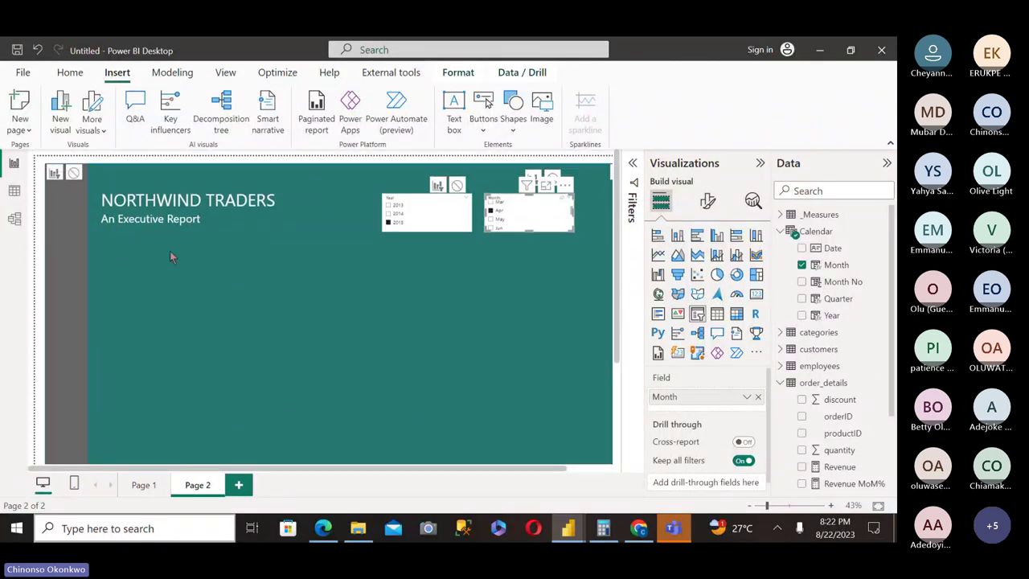
{"action": "left_click", "coordinate": [443, 76]}
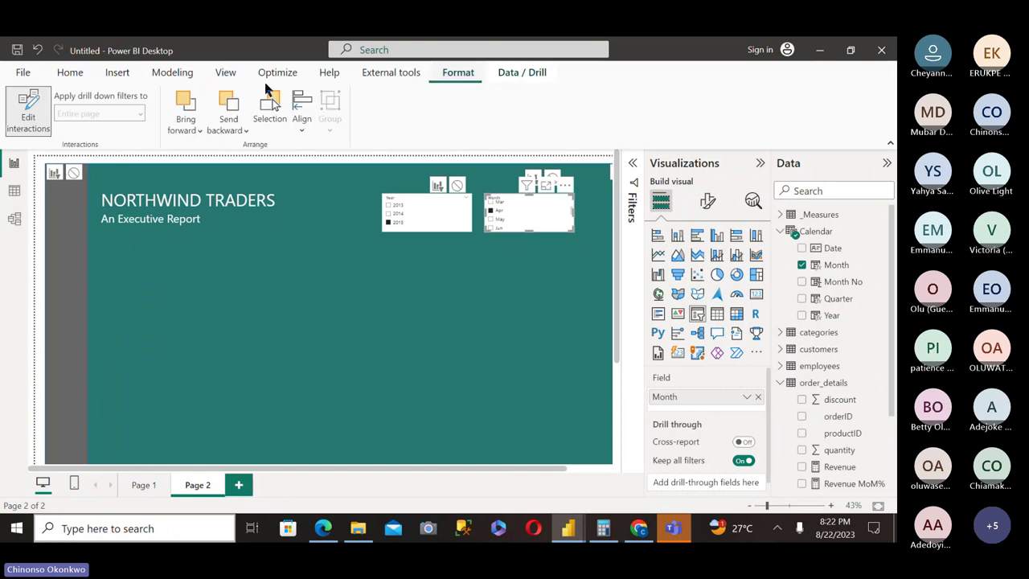
{"action": "left_click", "coordinate": [39, 99]}
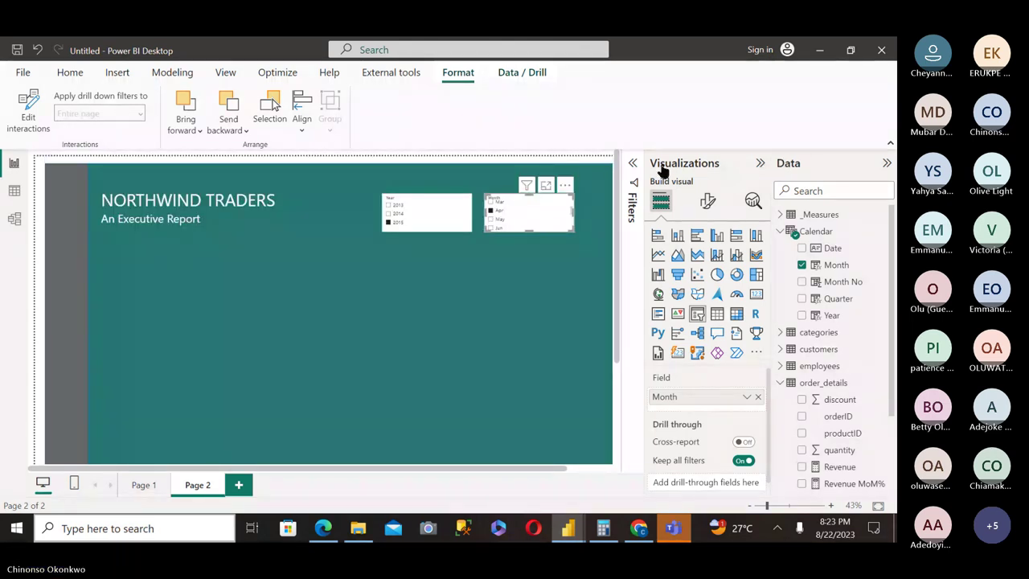
{"action": "left_click", "coordinate": [759, 163]}
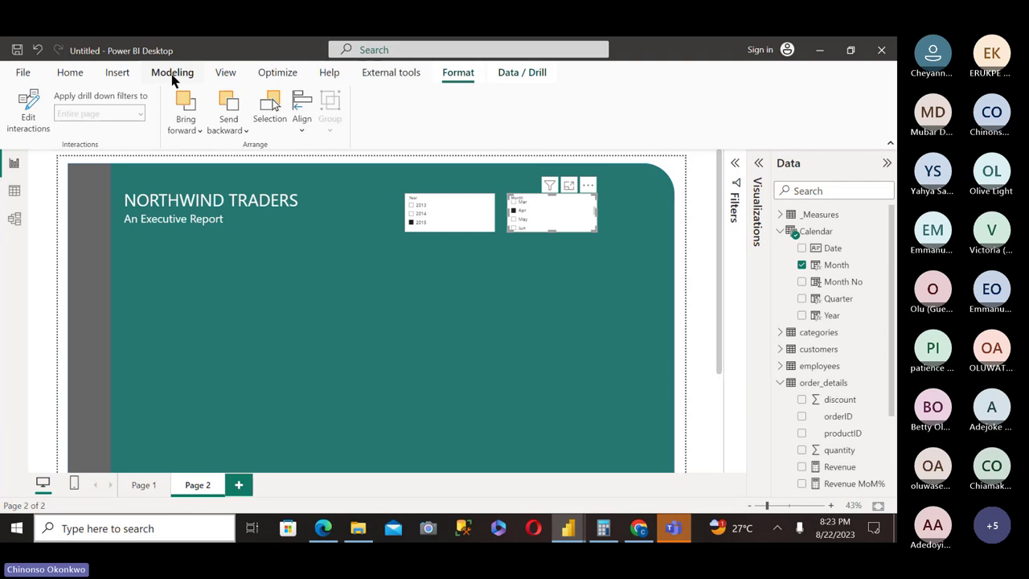
{"action": "left_click", "coordinate": [114, 74]}
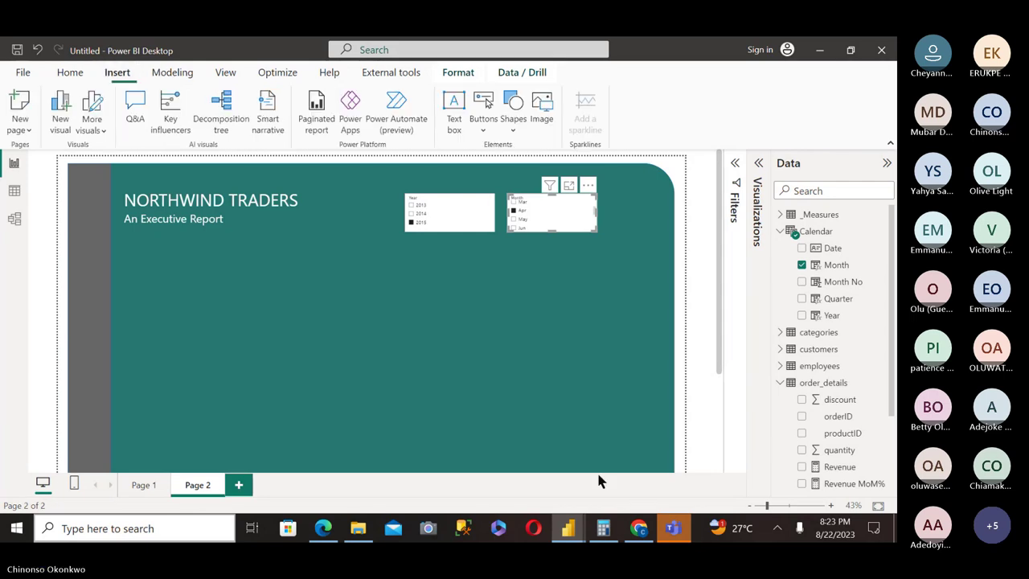
Insert a rectangle and size it to cover the whole teal report area below the title band, right of the side strip.
{"action": "left_click", "coordinate": [760, 505]}
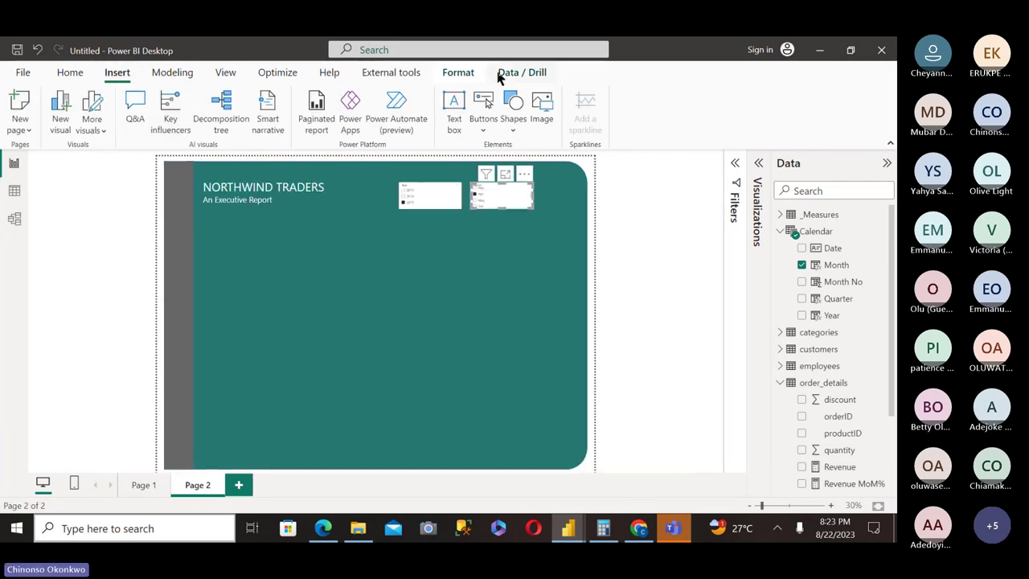
{"action": "left_click", "coordinate": [514, 108]}
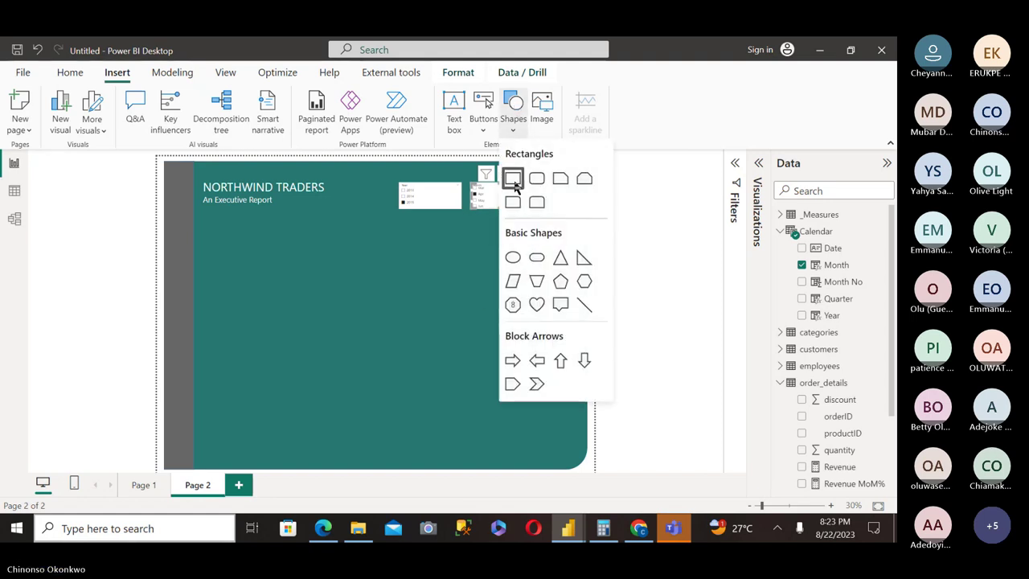
{"action": "left_click", "coordinate": [514, 184]}
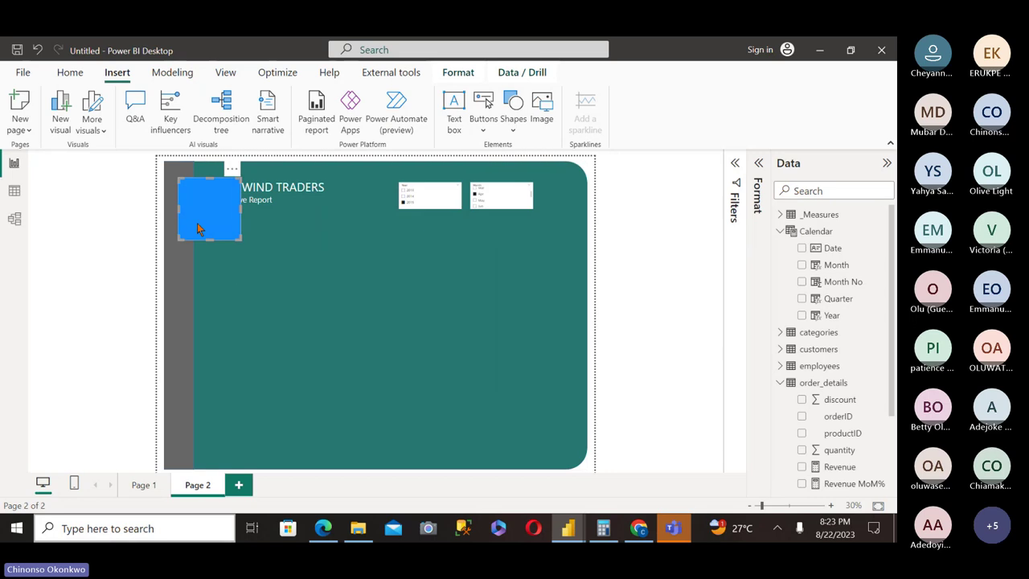
{"action": "left_click_drag", "start_coordinate": [198, 229], "coordinate": [270, 472]}
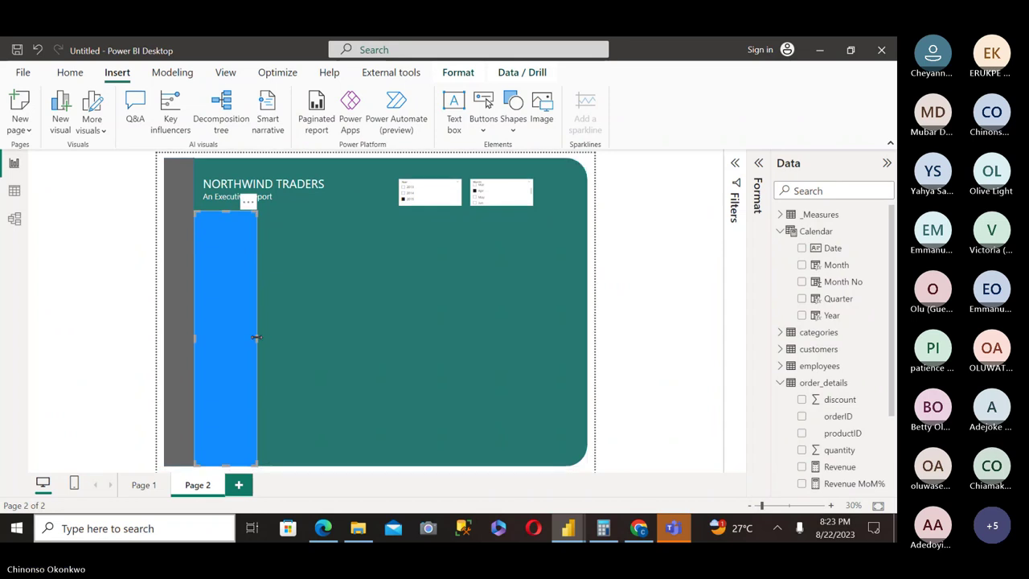
{"action": "left_click_drag", "start_coordinate": [256, 337], "coordinate": [585, 339]}
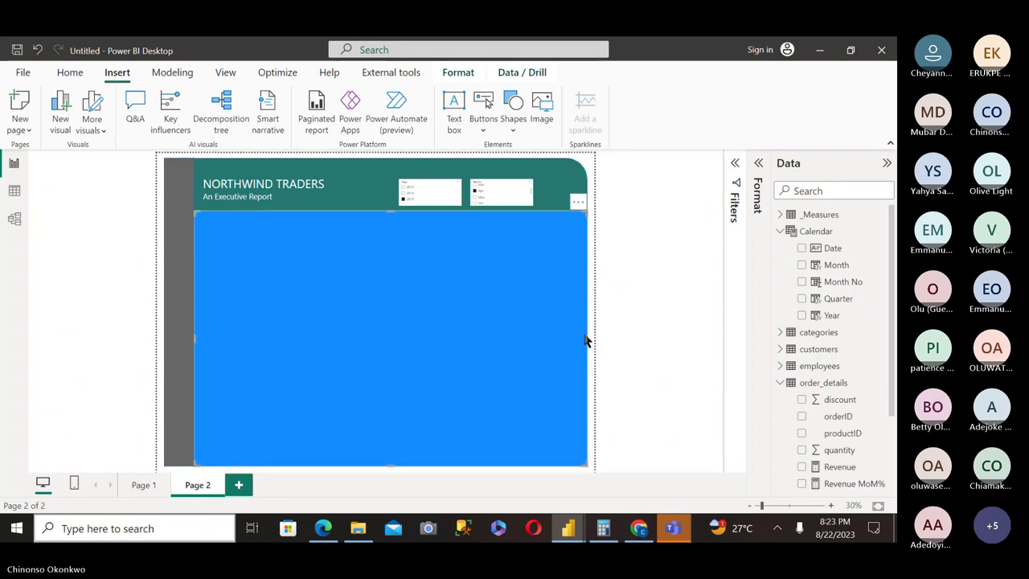
{"action": "left_click", "coordinate": [591, 337]}
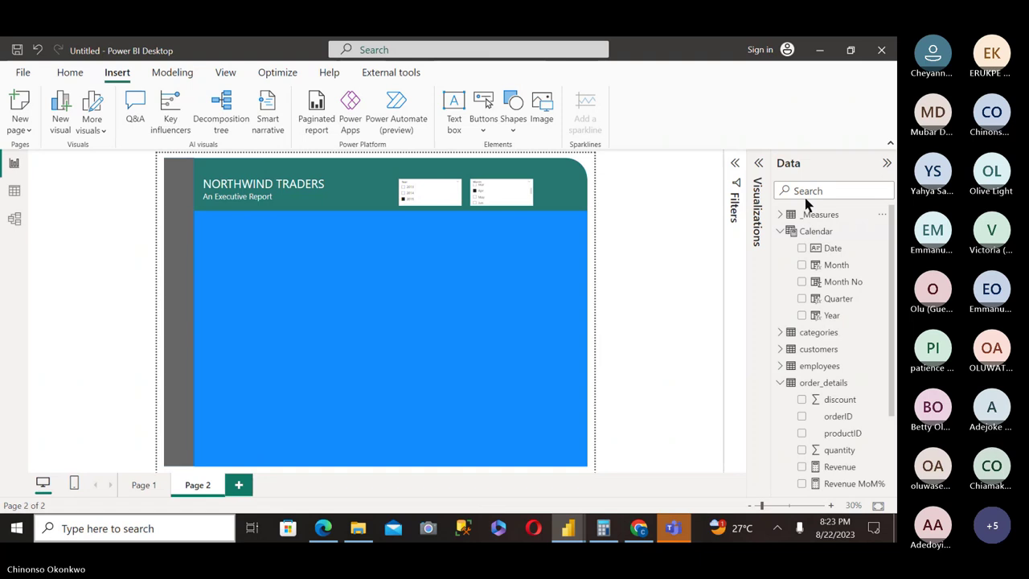
Set the page's canvas background to light grey with 0% transparency.
{"action": "left_click", "coordinate": [758, 163]}
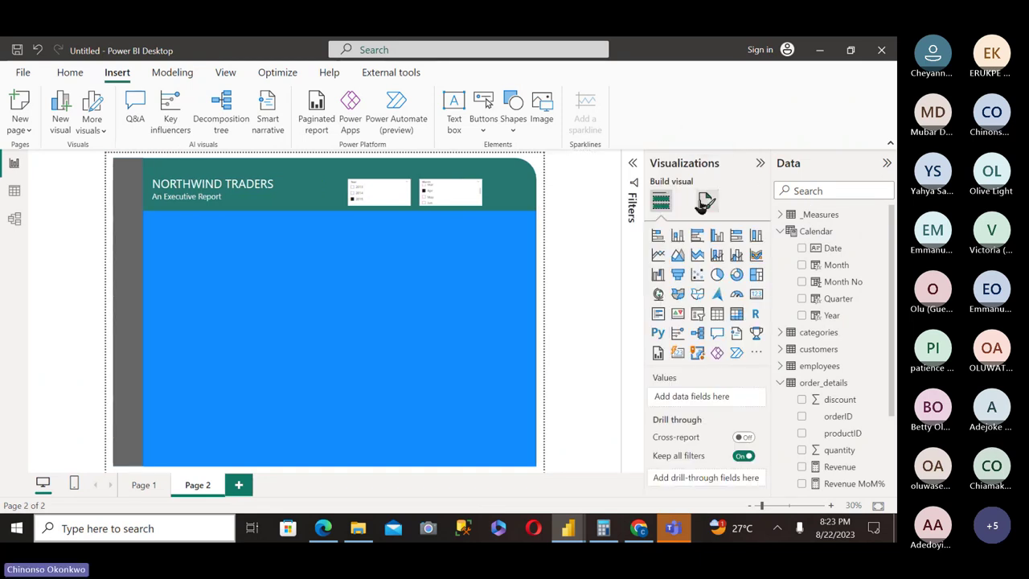
{"action": "left_click", "coordinate": [707, 201]}
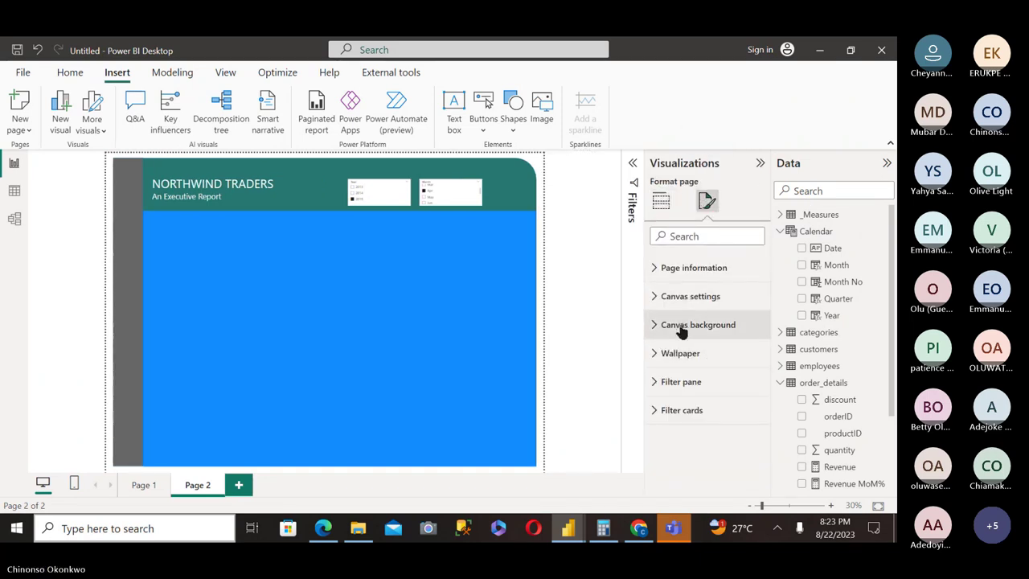
{"action": "left_click", "coordinate": [683, 325]}
{"action": "left_click", "coordinate": [678, 372]}
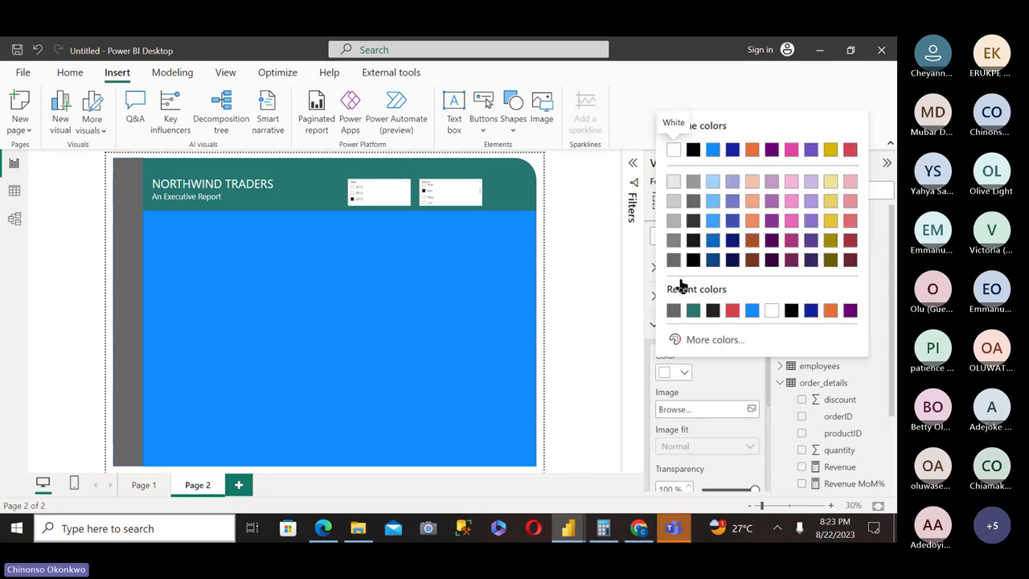
{"action": "left_click", "coordinate": [673, 186]}
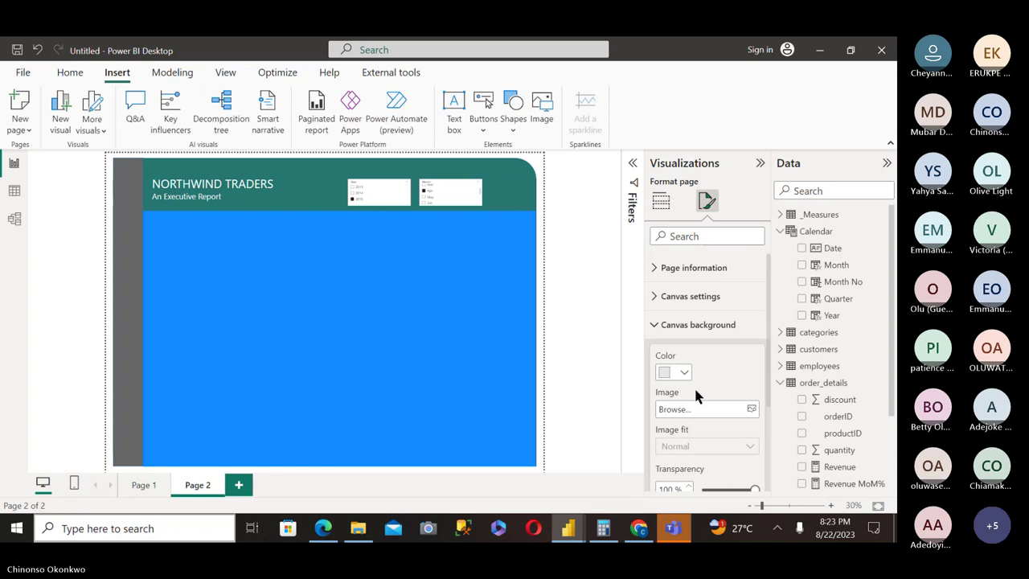
{"action": "left_click_drag", "start_coordinate": [753, 488], "coordinate": [700, 482]}
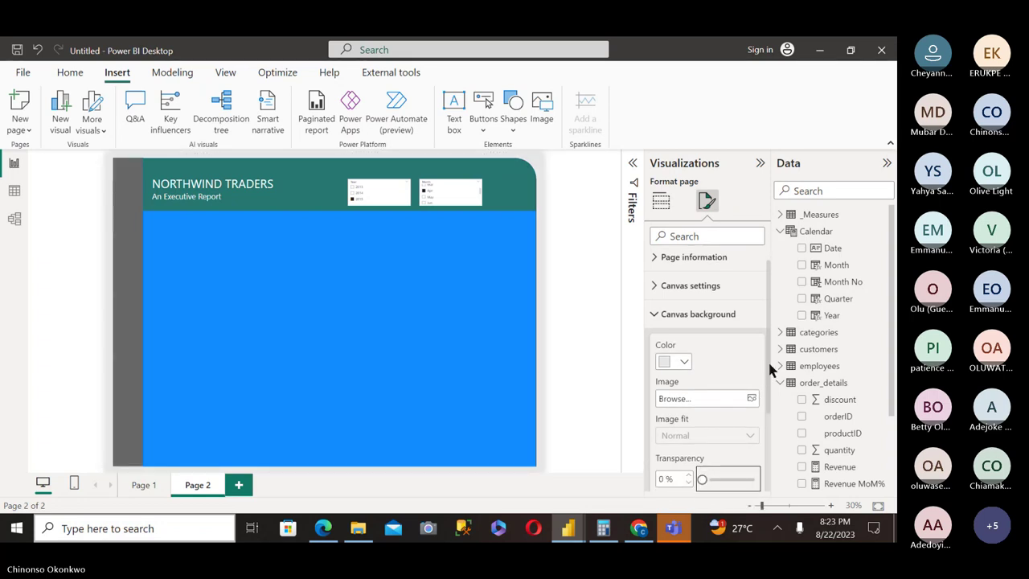
{"action": "left_click_drag", "start_coordinate": [773, 361], "coordinate": [777, 388]}
Fill the large blue rectangle with light grey at 9% transparency.
{"action": "left_click", "coordinate": [503, 347]}
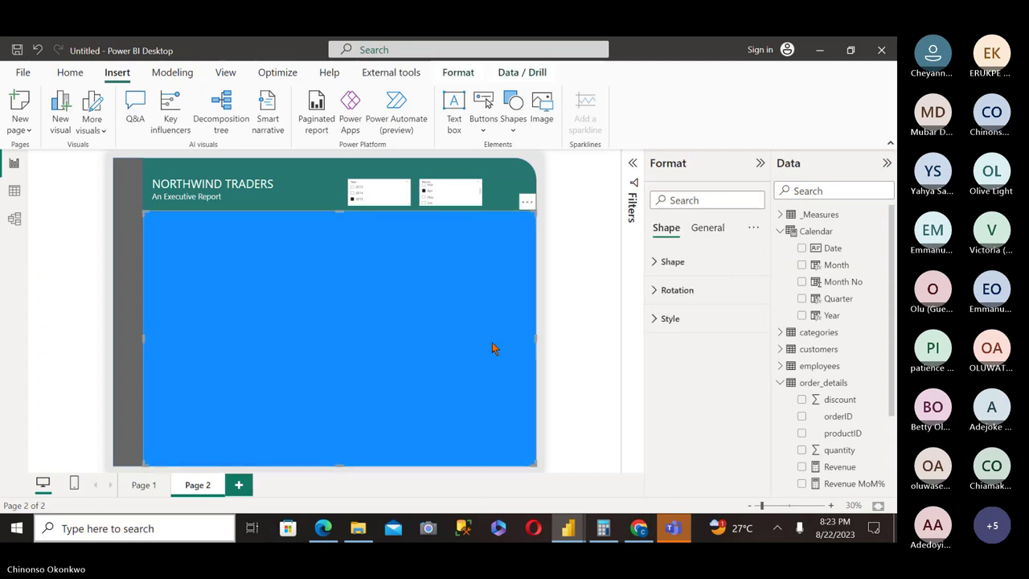
{"action": "left_click", "coordinate": [694, 319]}
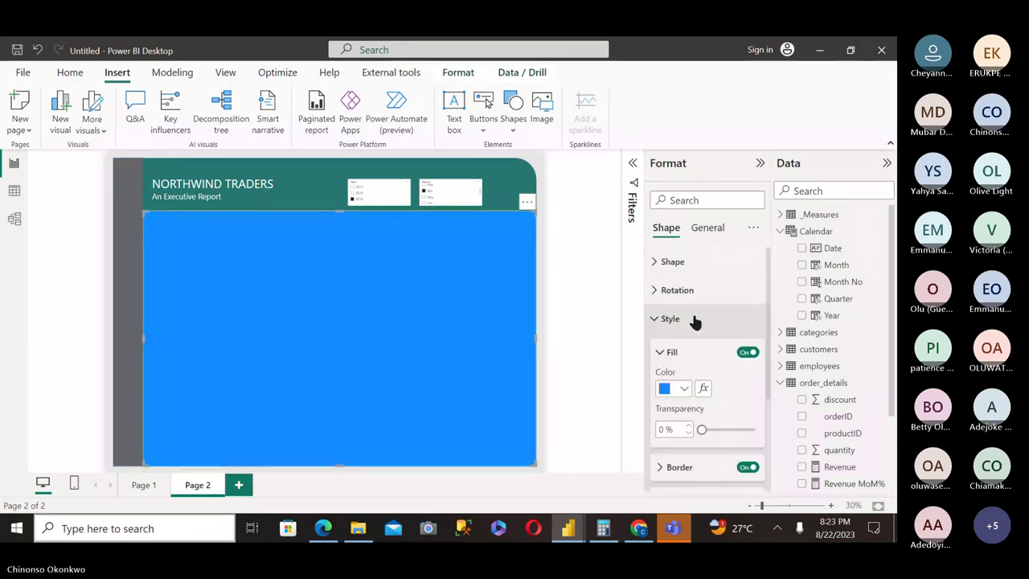
{"action": "left_click", "coordinate": [667, 390]}
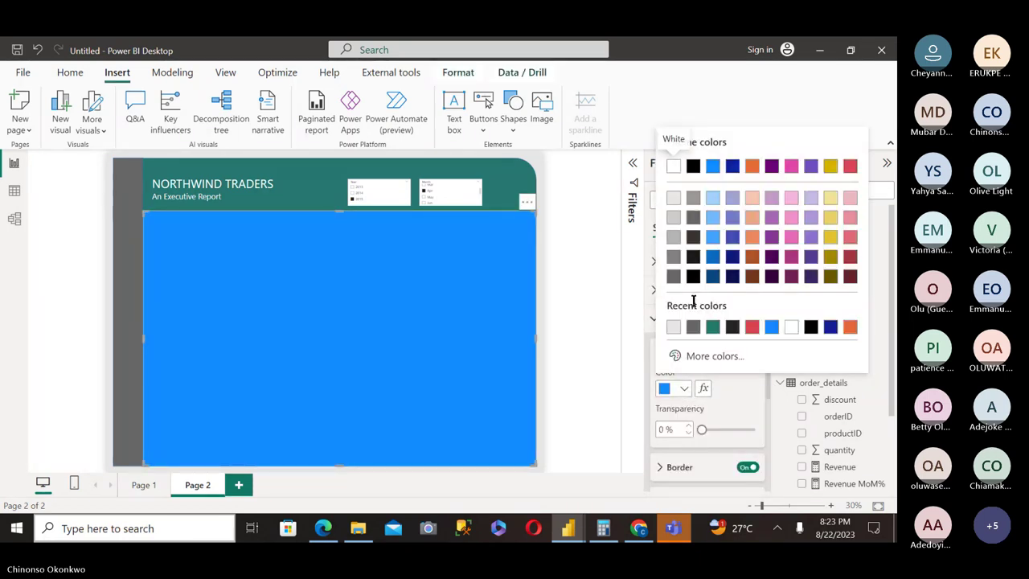
{"action": "left_click", "coordinate": [674, 198]}
{"action": "mouse_move", "coordinate": [702, 429]}
{"action": "left_mouse_down"}
{"action": "mouse_move", "coordinate": [776, 431]}
{"action": "mouse_move", "coordinate": [716, 431]}
{"action": "left_mouse_up"}
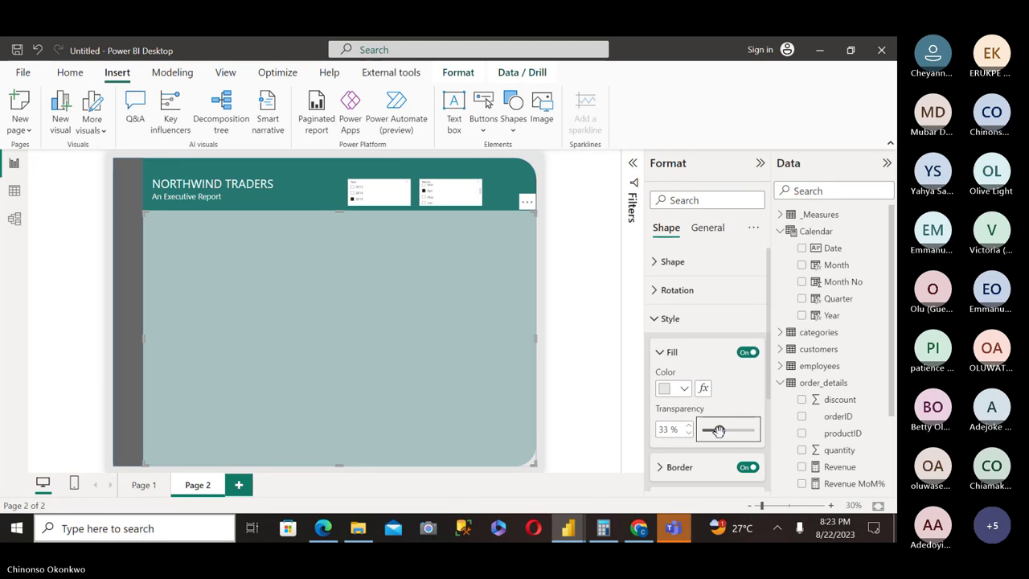
{"action": "left_click_drag", "start_coordinate": [718, 430], "coordinate": [706, 430]}
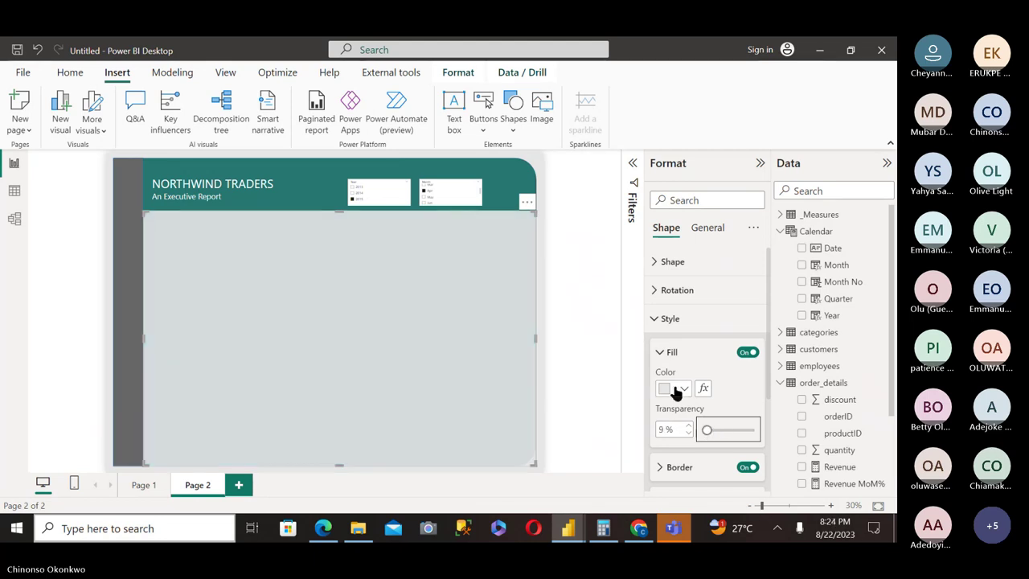
{"action": "left_click", "coordinate": [92, 389]}
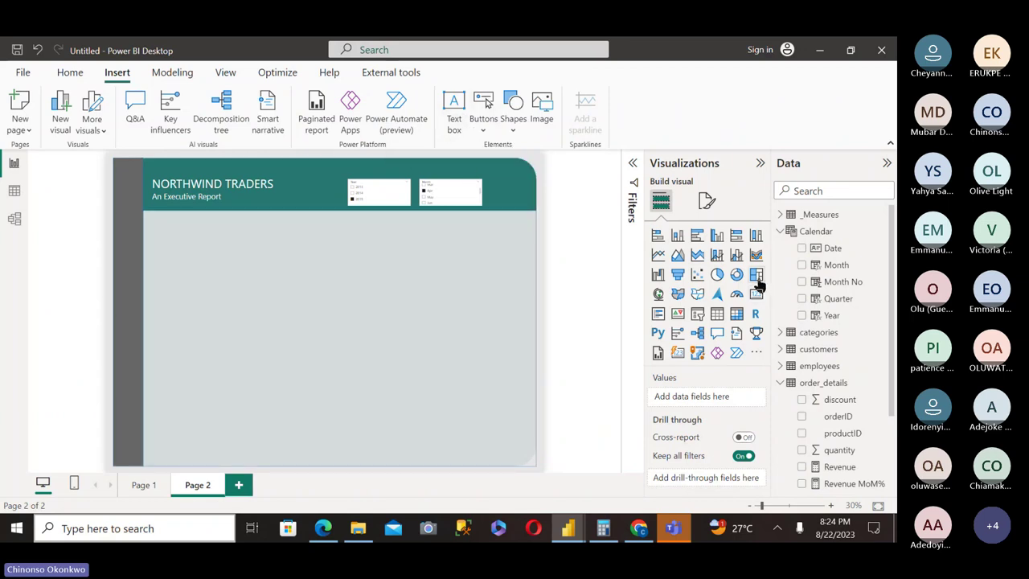
Copy the Revenue card from Page 1 to Page 2, place it below the title, and enlarge it slightly.
{"action": "left_click", "coordinate": [143, 485]}
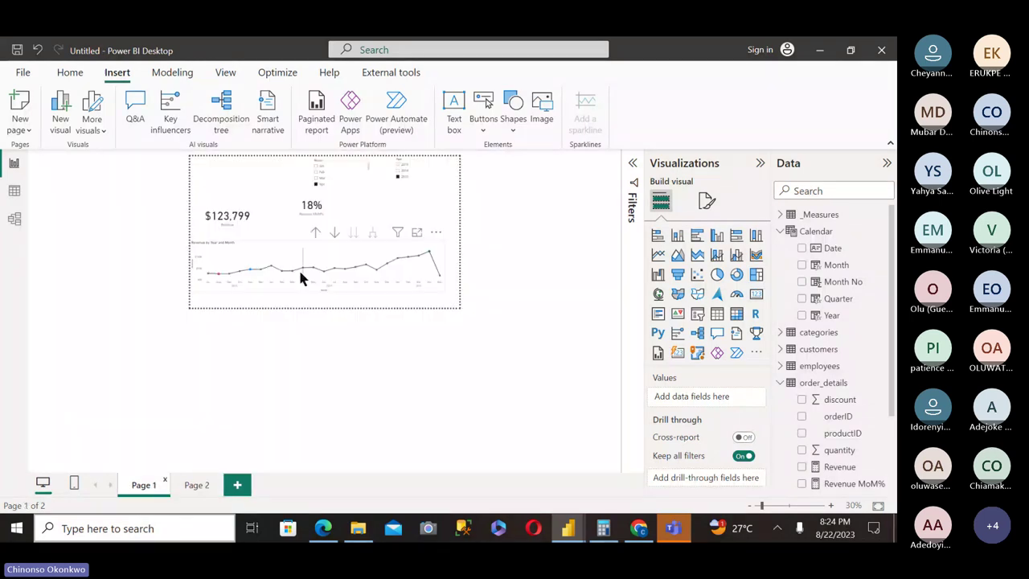
{"action": "left_click", "coordinate": [248, 216]}
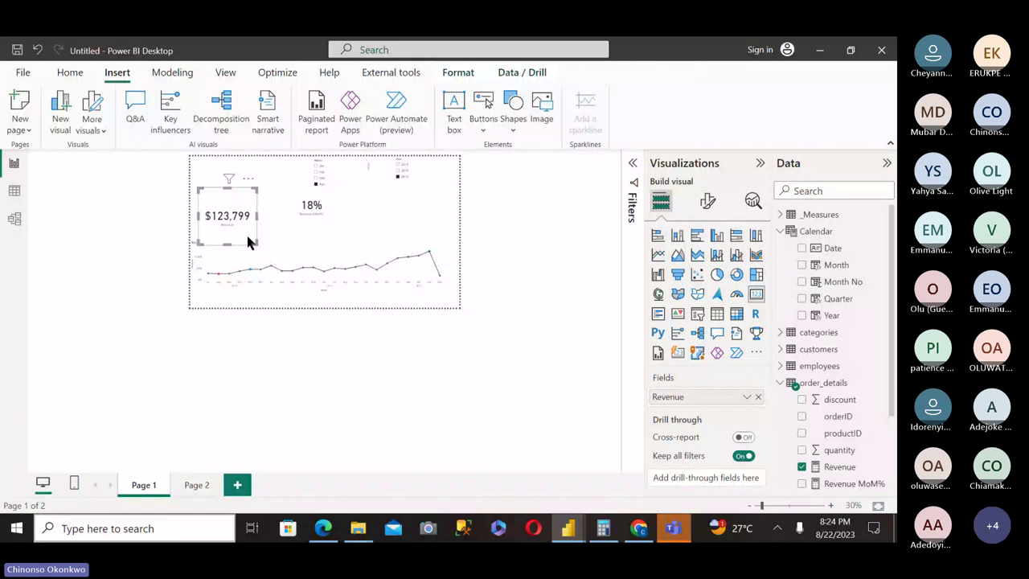
{"action": "left_click", "coordinate": [189, 484]}
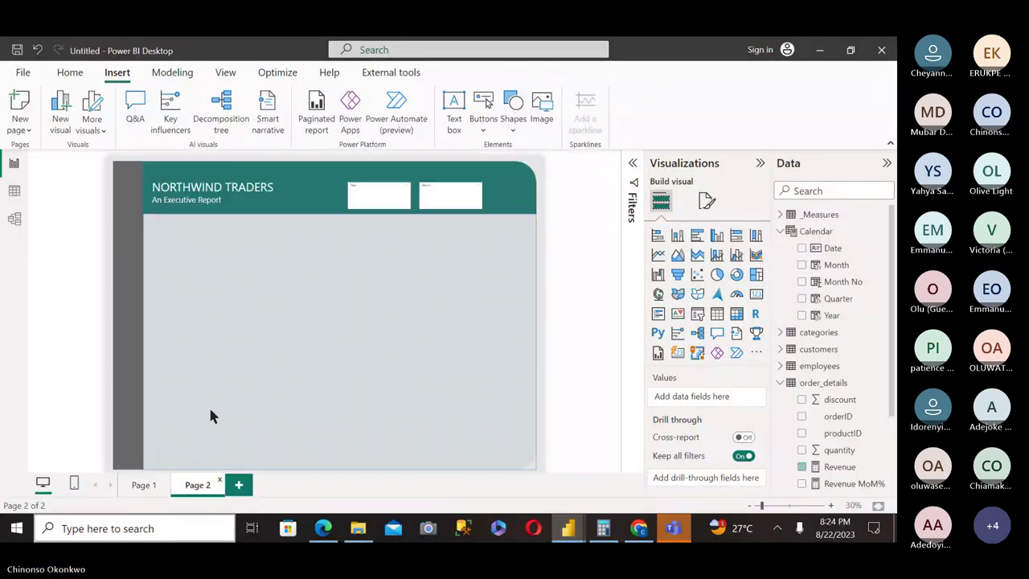
{"action": "key", "text": "ctrl+v"}
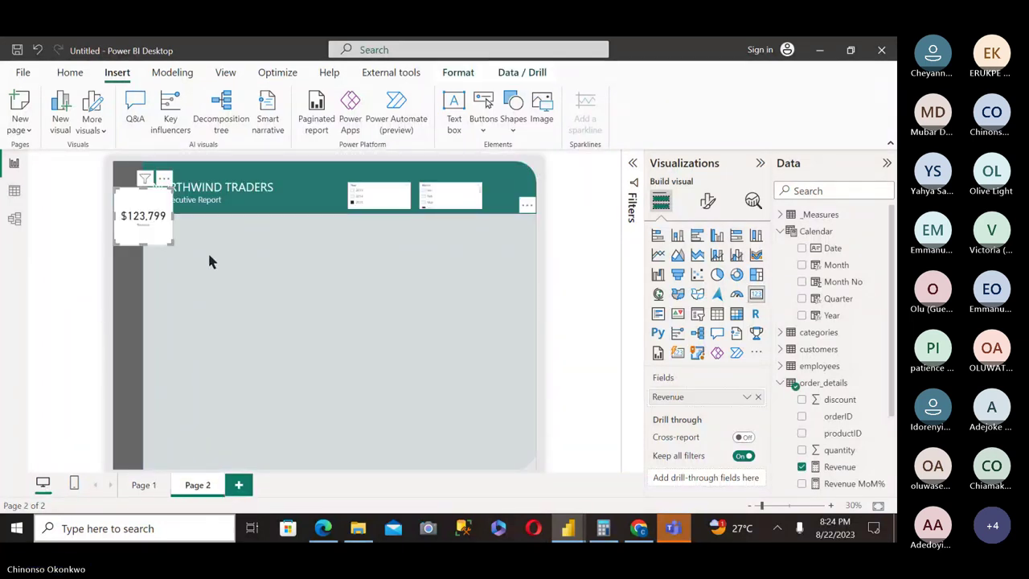
{"action": "left_click_drag", "start_coordinate": [178, 239], "coordinate": [231, 259]}
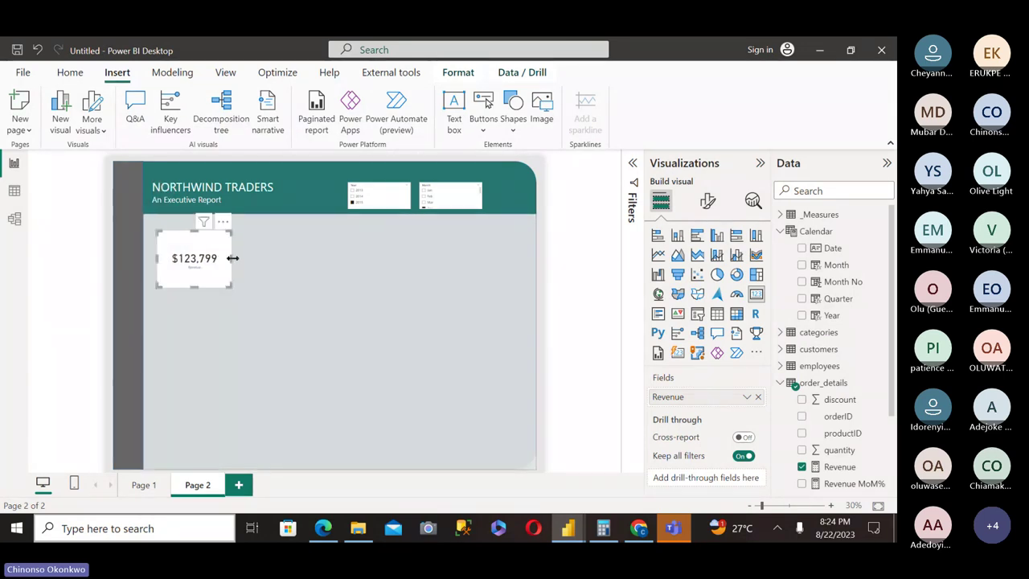
{"action": "left_click_drag", "start_coordinate": [190, 225], "coordinate": [193, 232]}
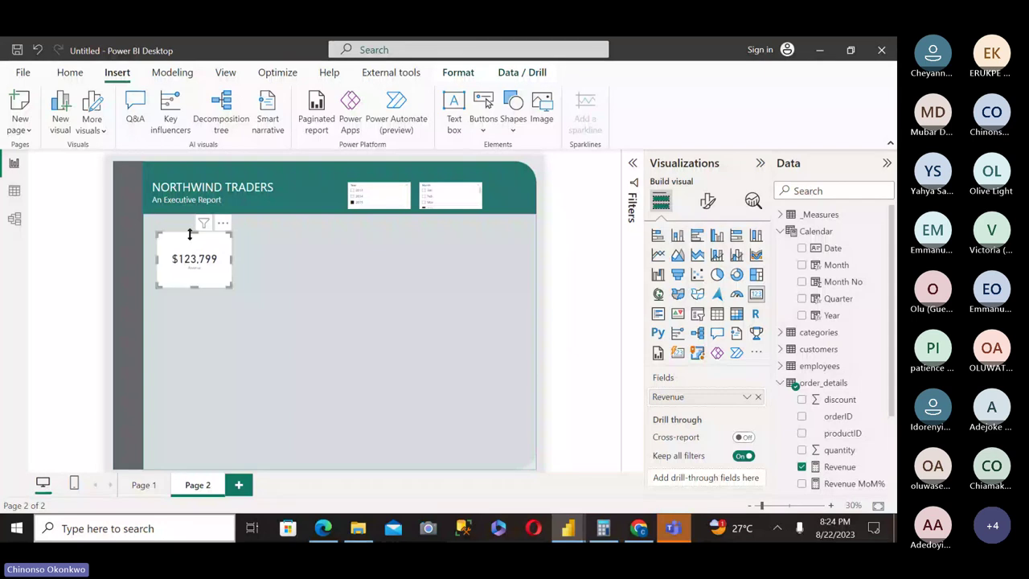
{"action": "left_click_drag", "start_coordinate": [193, 287], "coordinate": [193, 300]}
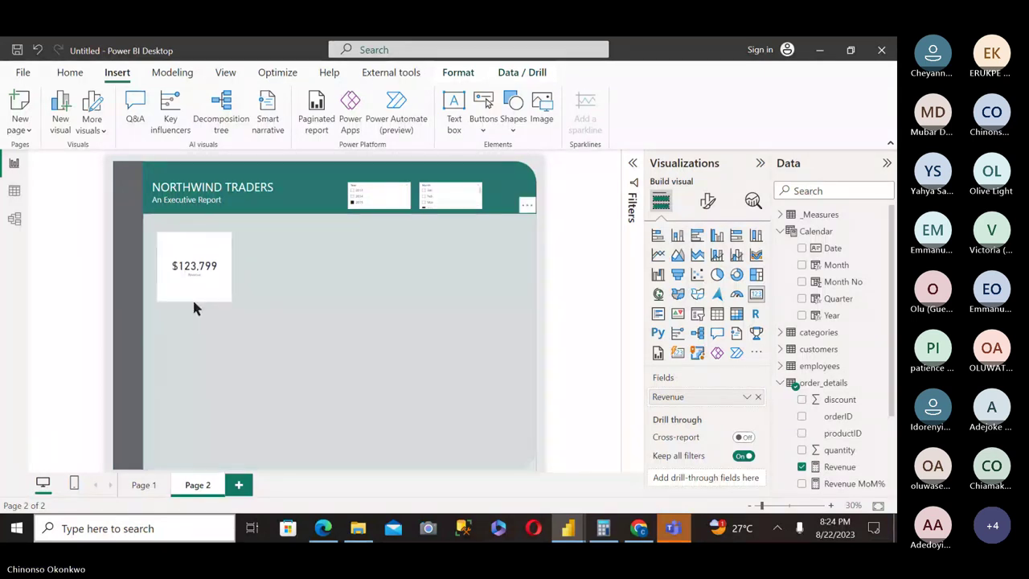
Delete the dark grey side strip along the report page's left edge.
{"action": "left_click_drag", "start_coordinate": [760, 505], "coordinate": [756, 504]}
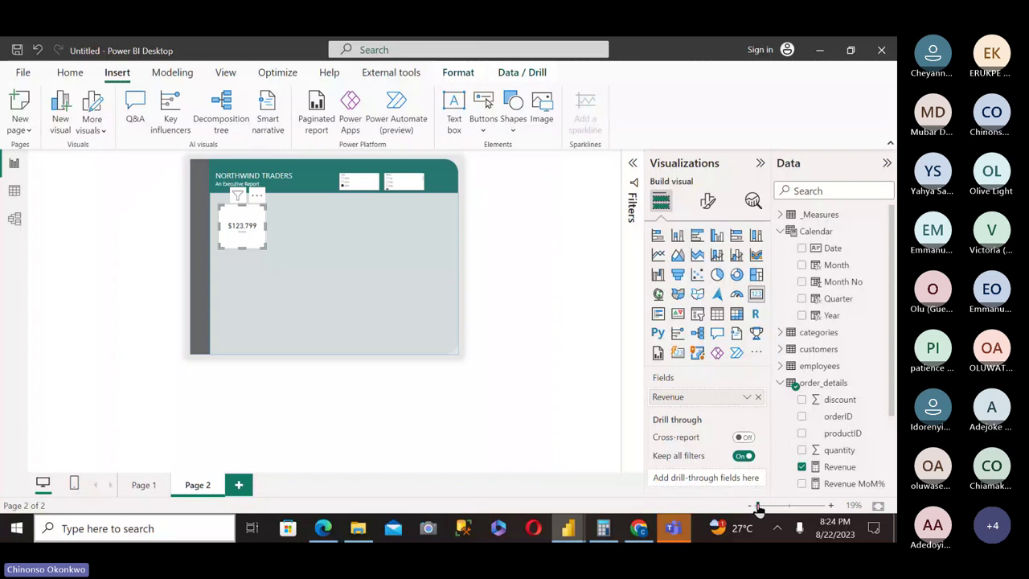
{"action": "left_click", "coordinate": [199, 251]}
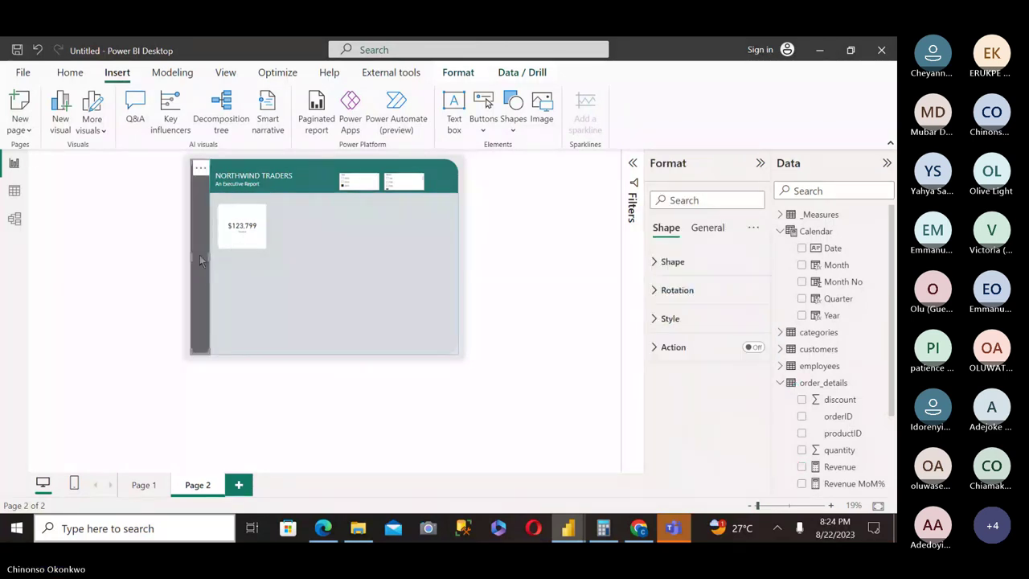
{"action": "left_click", "coordinate": [193, 250]}
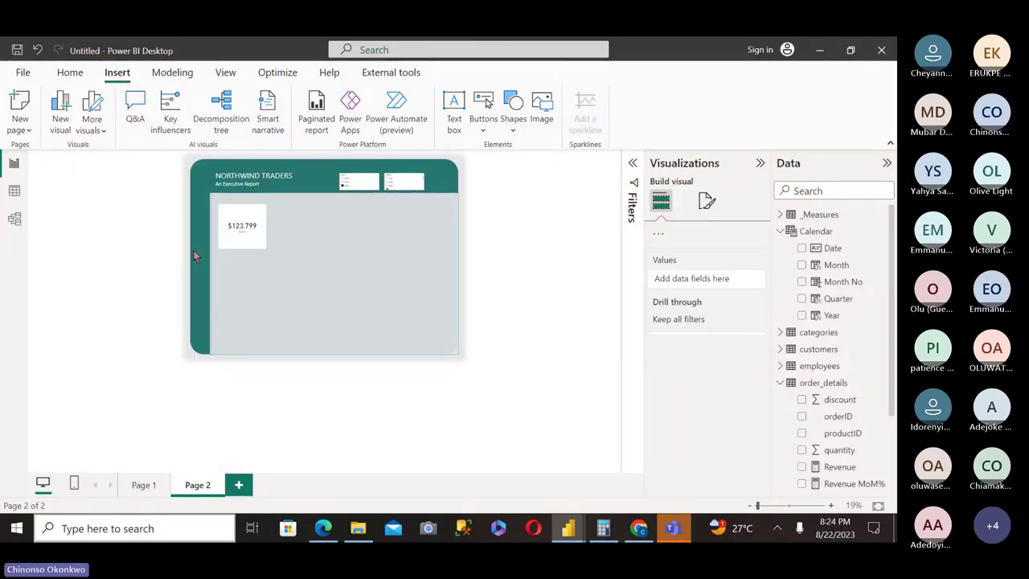
Reduce the Revenue card to about half its height and nudge it slightly down.
{"action": "left_click", "coordinate": [249, 239]}
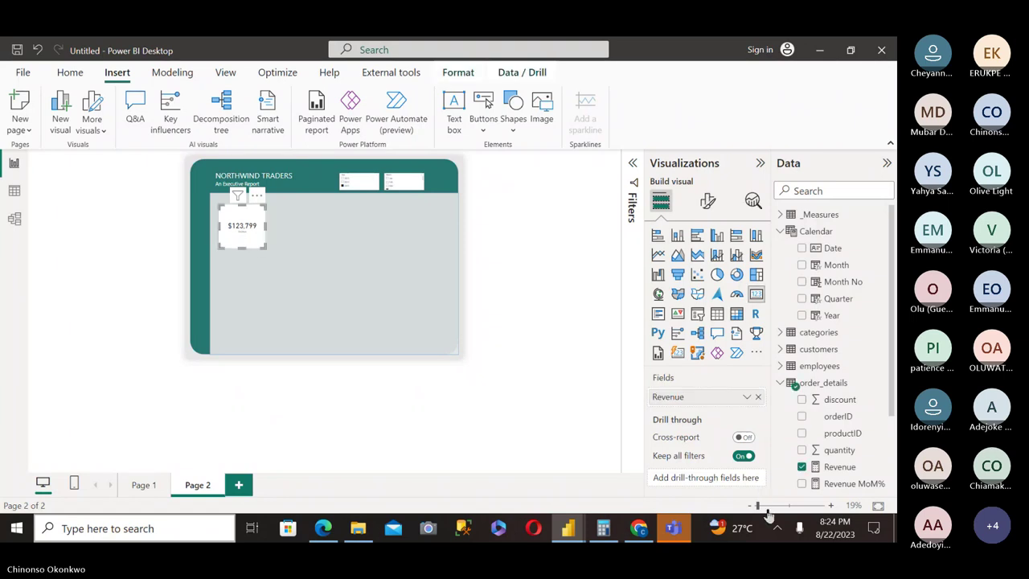
{"action": "left_click_drag", "start_coordinate": [757, 505], "coordinate": [767, 504]}
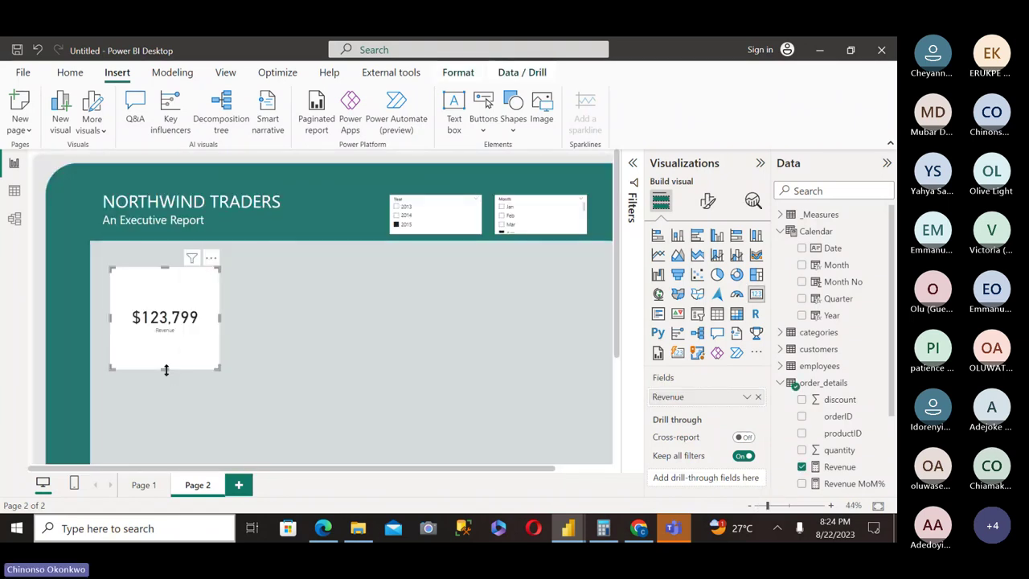
{"action": "left_click_drag", "start_coordinate": [165, 369], "coordinate": [164, 312]}
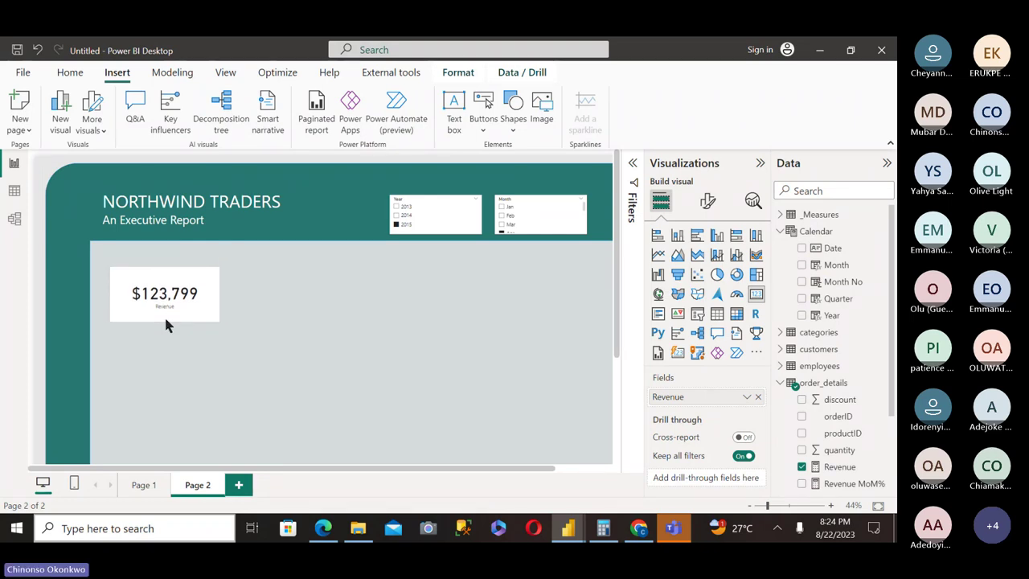
{"action": "left_click", "coordinate": [164, 315]}
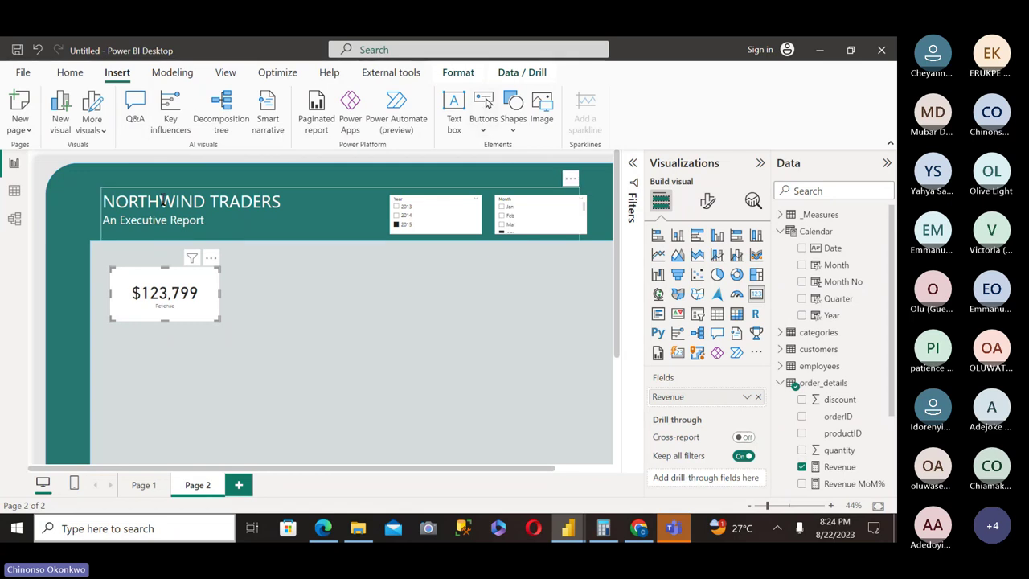
{"action": "key", "text": "ctrl+z"}
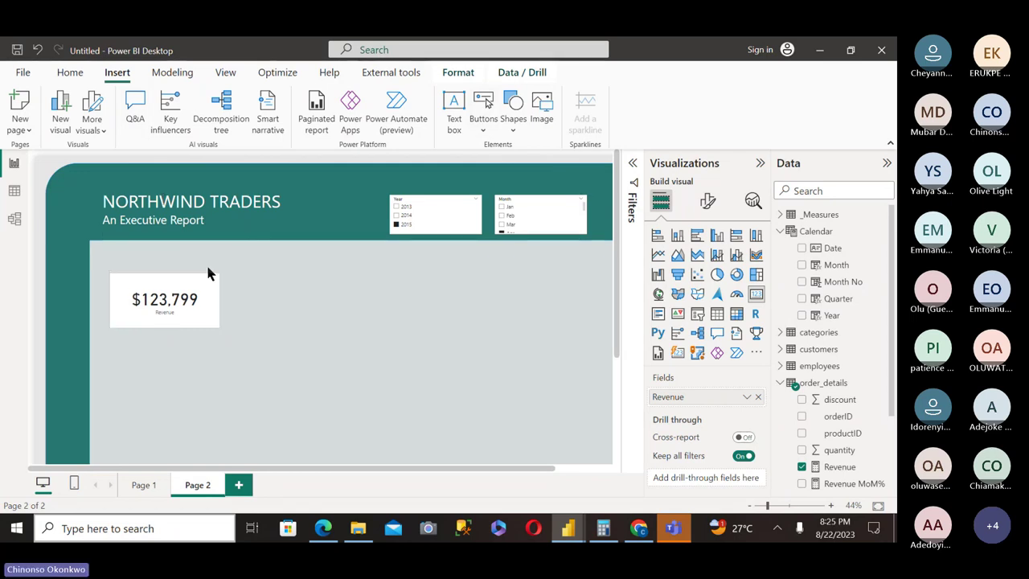
{"action": "left_click", "coordinate": [207, 278]}
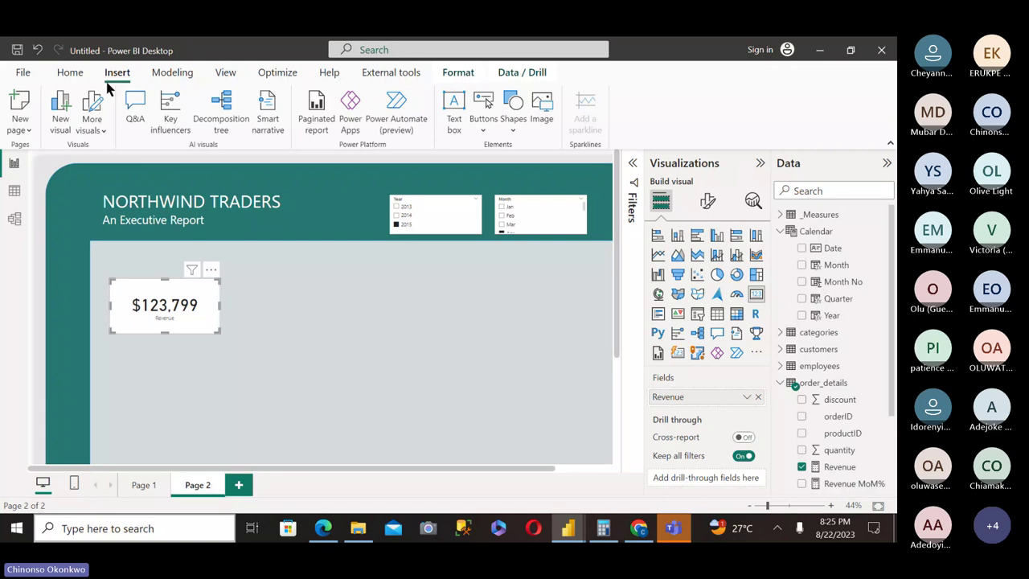
Insert a text box directly below the Revenue card, matching the card's width and shortened to about two thirds of its original height.
{"action": "left_click", "coordinate": [453, 113]}
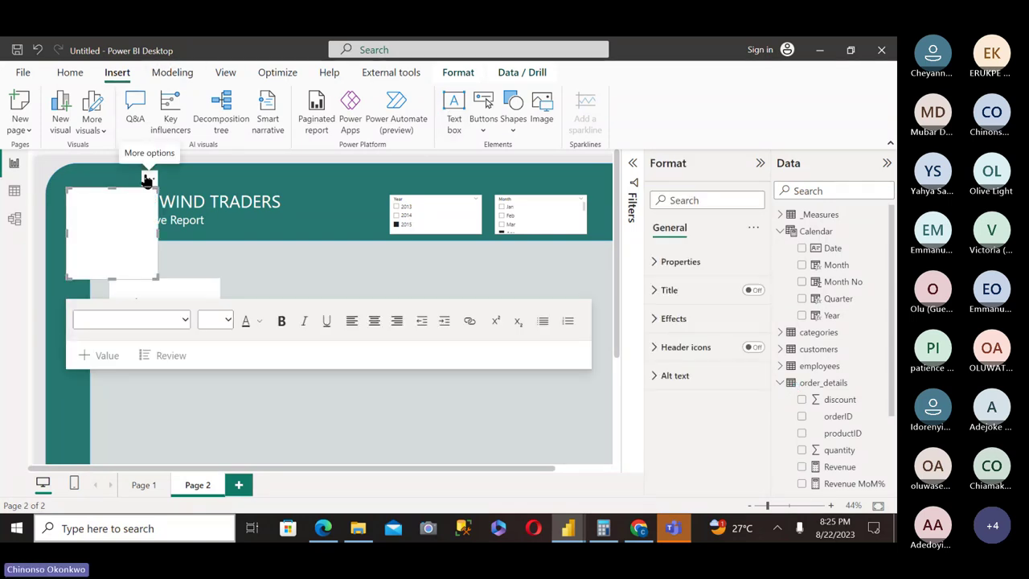
{"action": "left_click", "coordinate": [195, 291]}
{"action": "left_click_drag", "start_coordinate": [207, 313], "coordinate": [184, 314]}
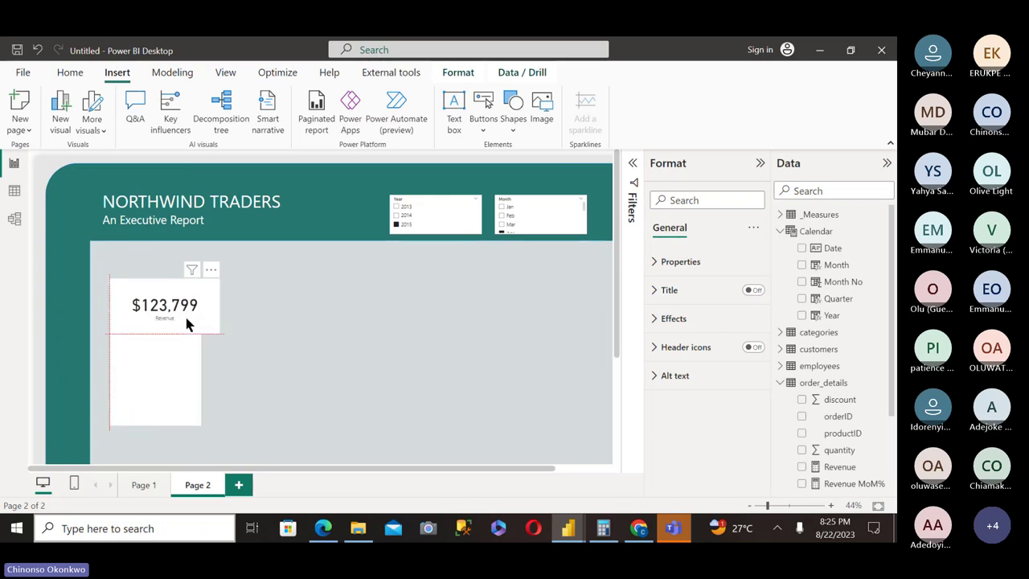
{"action": "left_click_drag", "start_coordinate": [157, 426], "coordinate": [154, 395]}
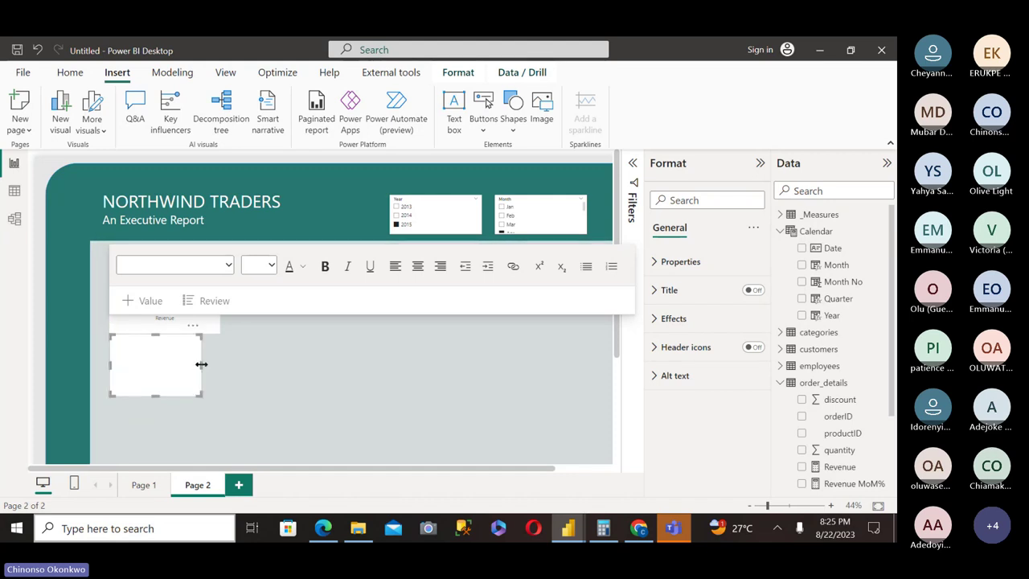
{"action": "left_click_drag", "start_coordinate": [201, 364], "coordinate": [220, 363]}
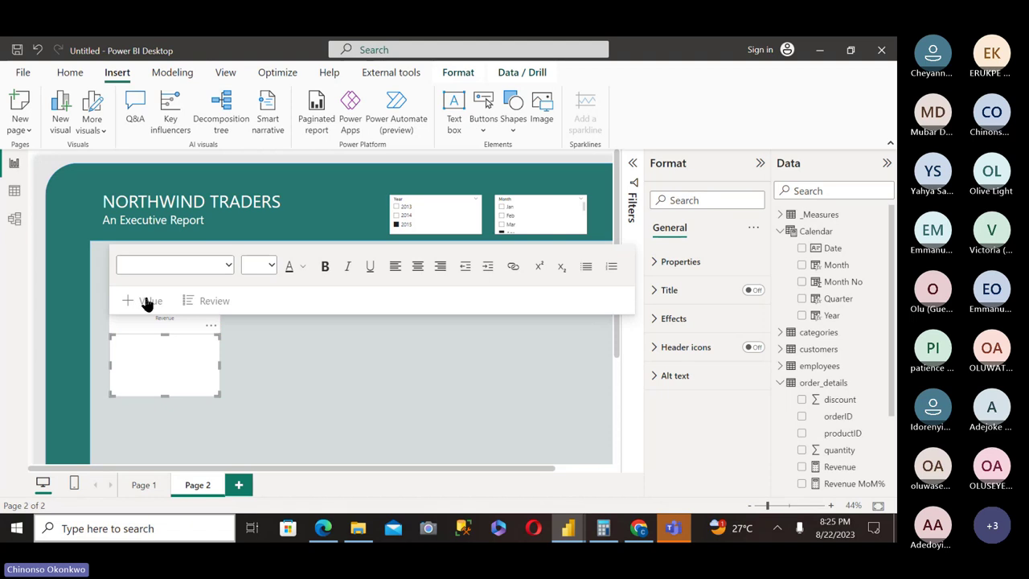
Set the text box's font size to 18 and enter the label "MoM:".
{"action": "left_click", "coordinate": [268, 266]}
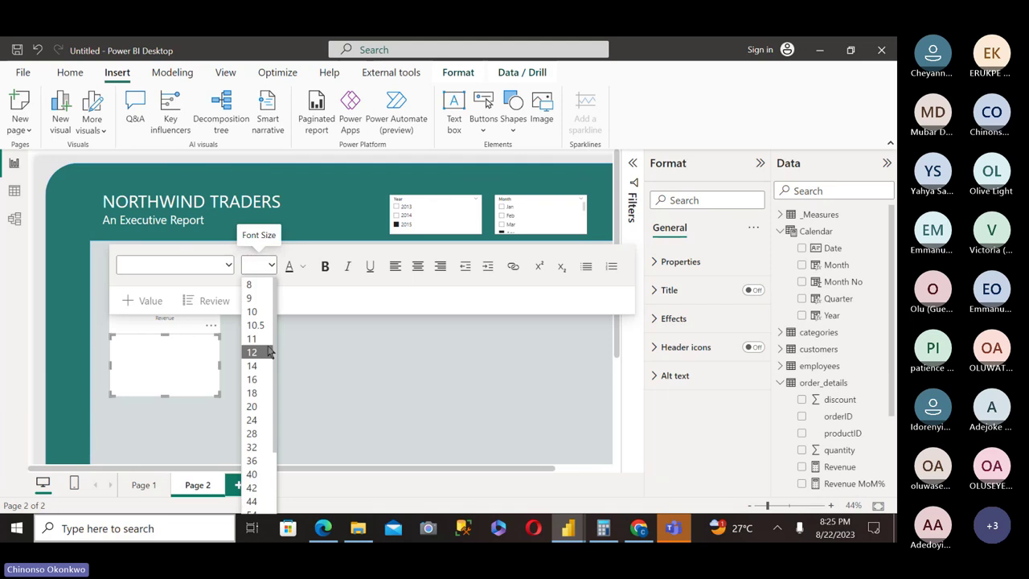
{"action": "left_click", "coordinate": [252, 393]}
{"action": "type", "text": "M"}
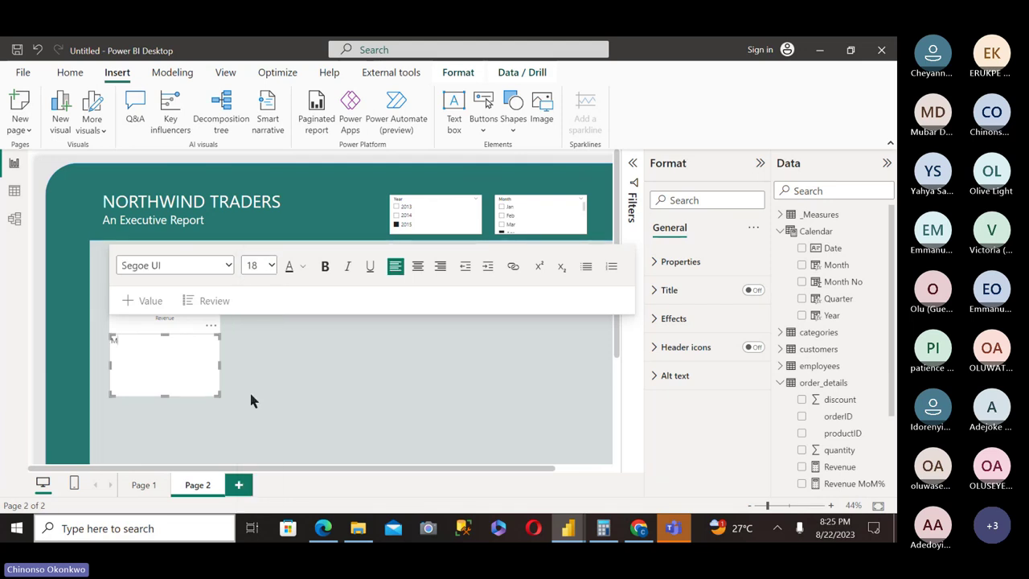
{"action": "type", "text": "oM:"}
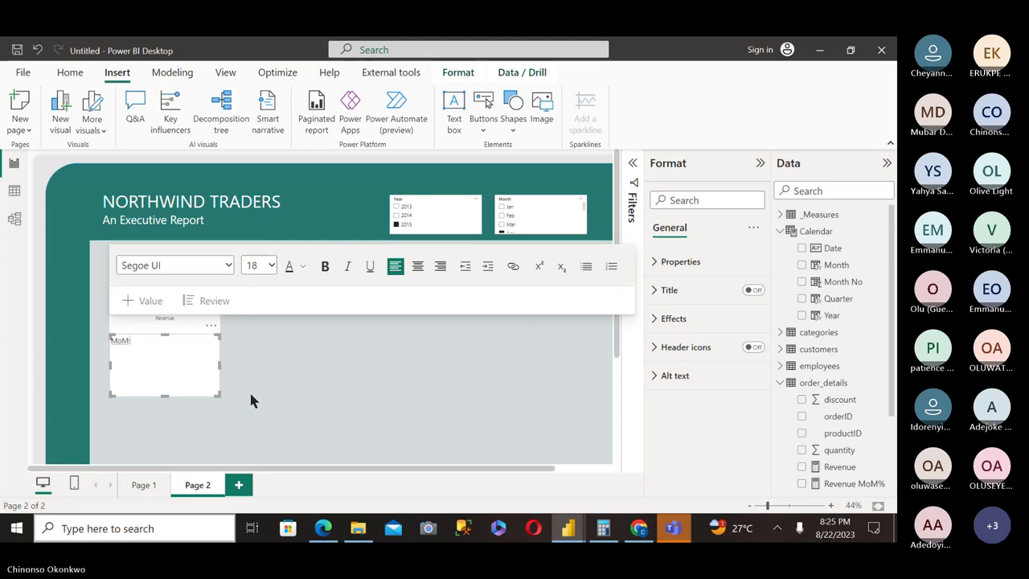
{"action": "left_click", "coordinate": [147, 299]}
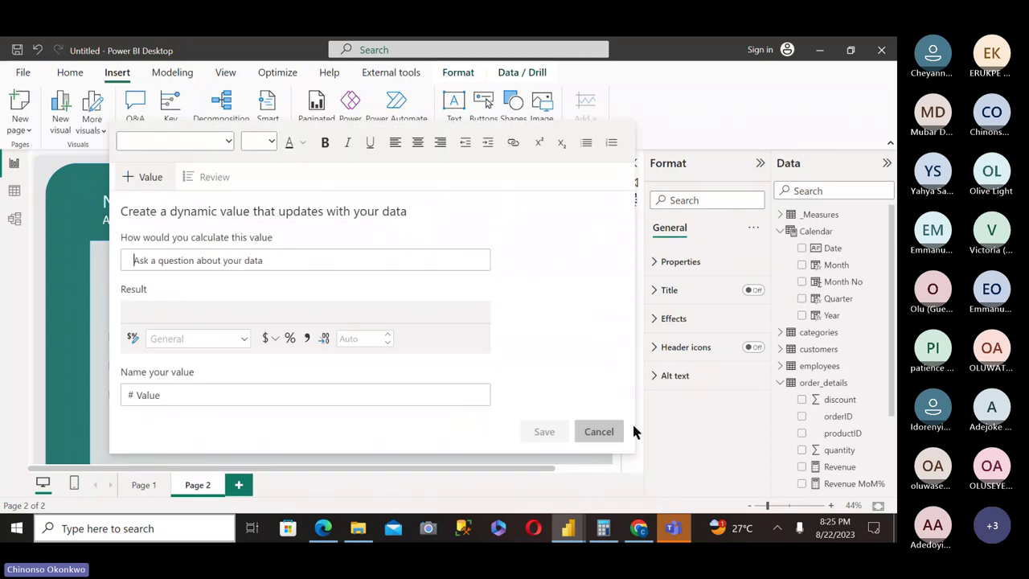
{"action": "left_click", "coordinate": [599, 432]}
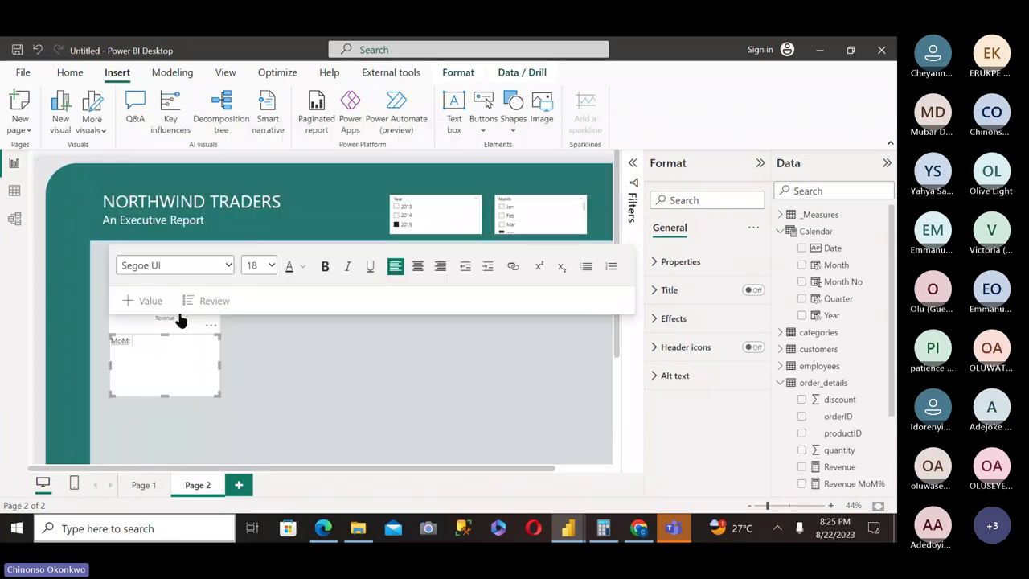
{"action": "left_click", "coordinate": [137, 306]}
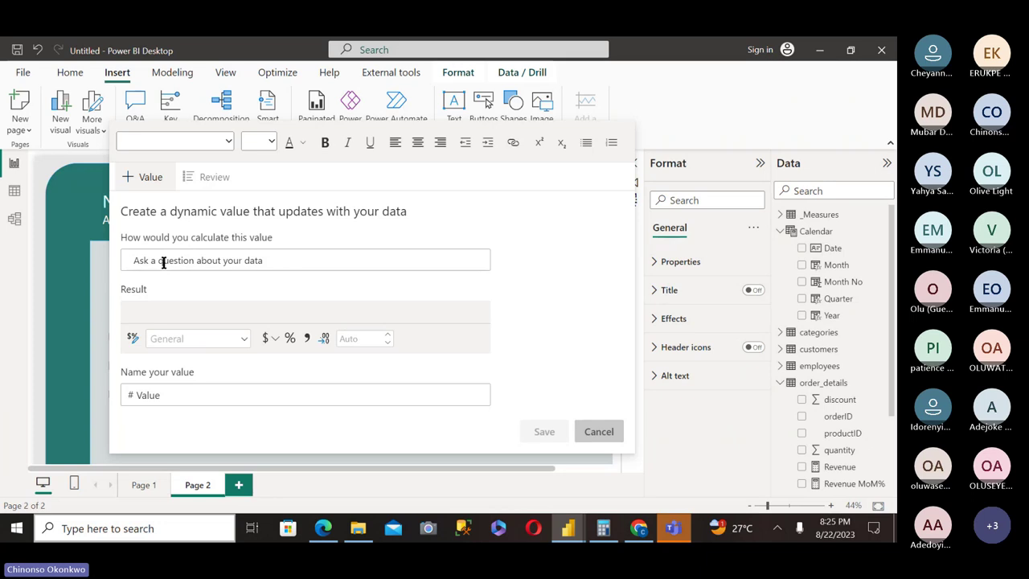
{"action": "type", "text": "Rev M"}
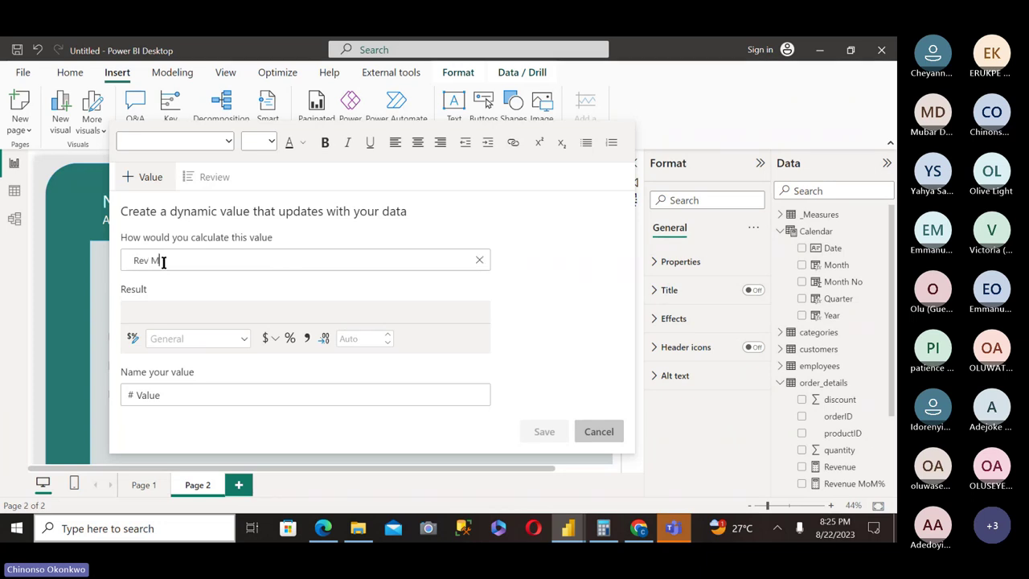
{"action": "type", "text": "oM"}
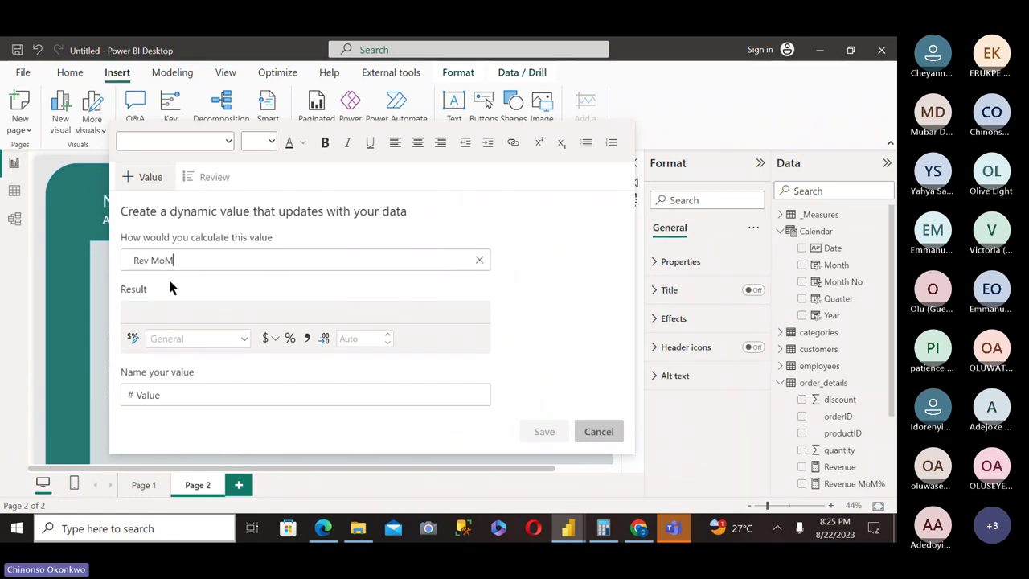
{"action": "left_click", "coordinate": [151, 261]}
{"action": "type", "text": "ENU"}
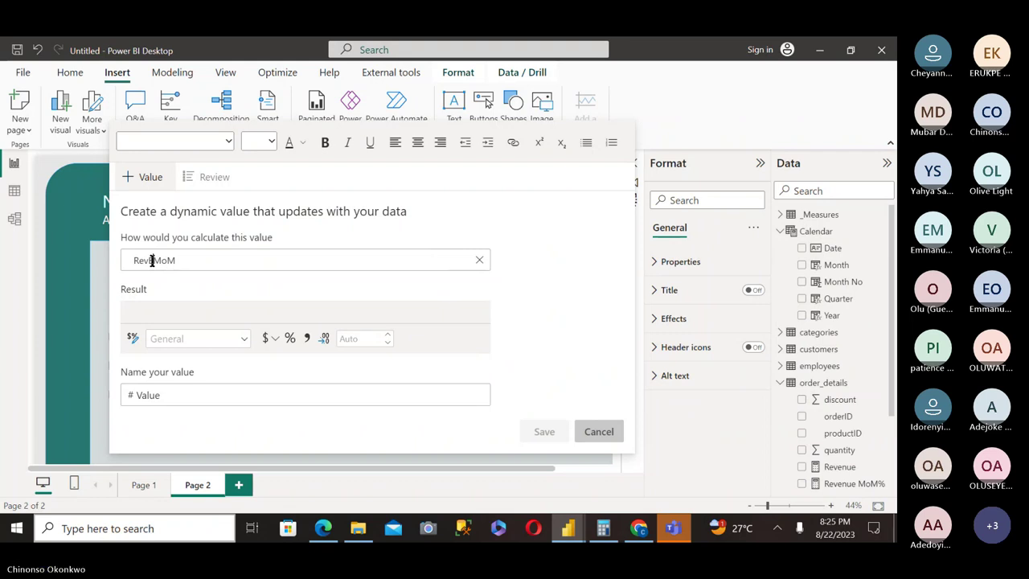
{"action": "key", "text": "BackSpace"}
{"action": "key", "text": "BackSpace"}
{"action": "key", "text": "BackSpace"}
{"action": "key", "text": "BackSpace"}
{"action": "key", "text": "BackSpace"}
{"action": "key", "text": "BackSpace"}
{"action": "left_click", "coordinate": [611, 430]}
Look up the revenue measures in the data fields and insert a dynamic value for revenue MoM% after the "MoM:" label.
{"action": "left_click", "coordinate": [810, 190]}
{"action": "type", "text": "REVE"}
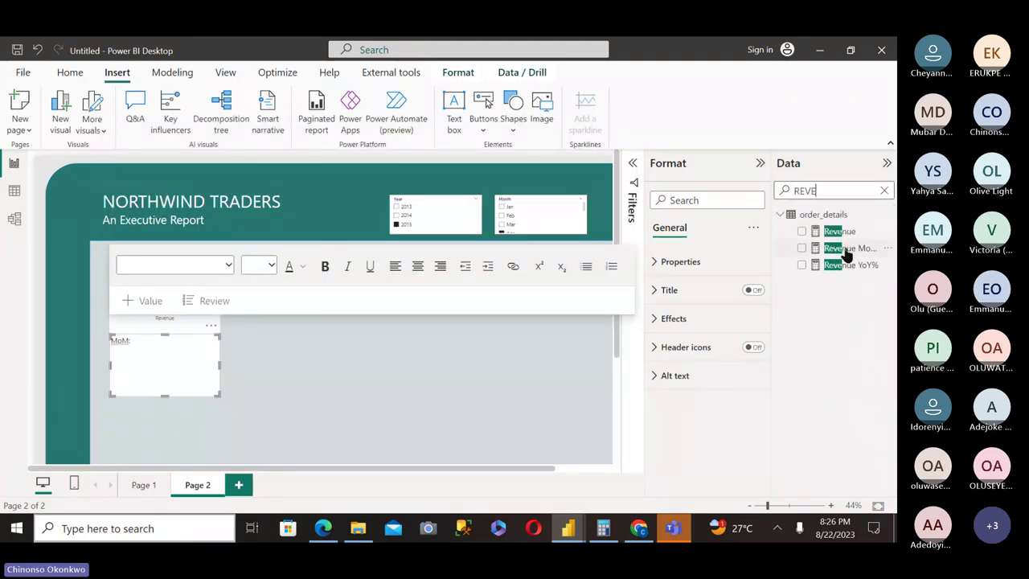
{"action": "left_click", "coordinate": [132, 301]}
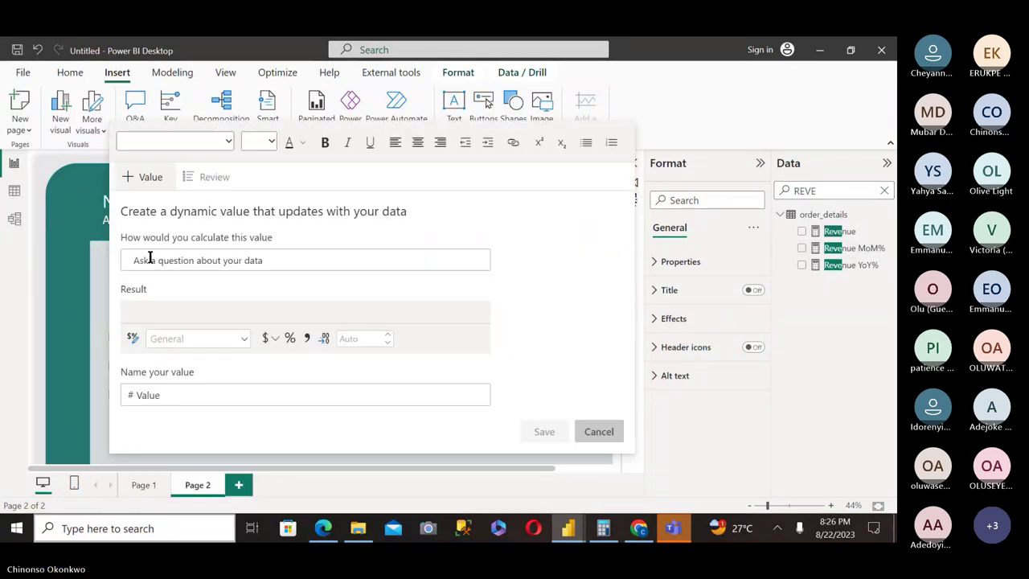
{"action": "type", "text": "Reve"}
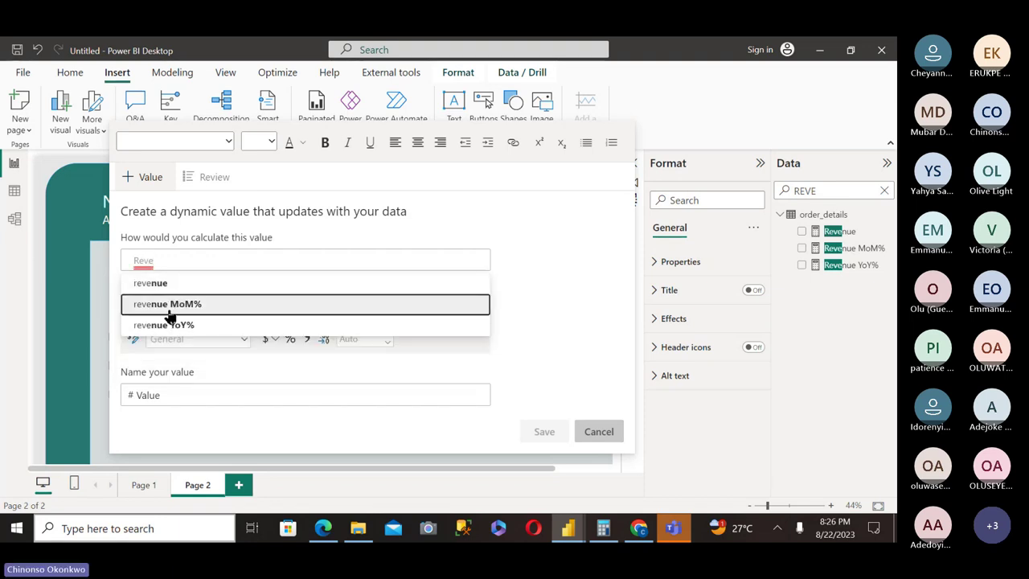
{"action": "left_click", "coordinate": [168, 310]}
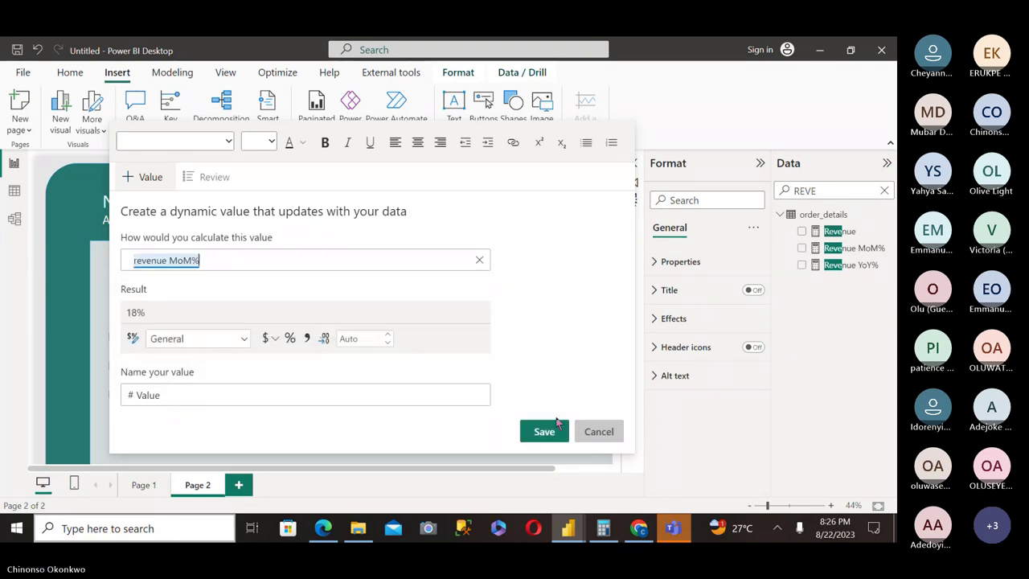
{"action": "left_click", "coordinate": [523, 428]}
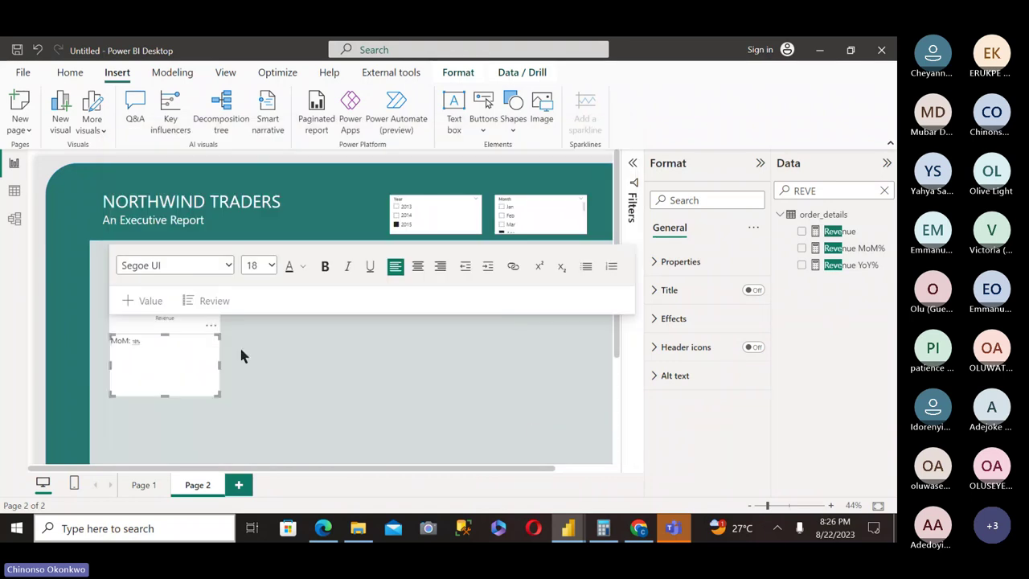
Set the font size of the whole MoM line, including its dynamic value, to 20.
{"action": "left_click", "coordinate": [135, 344]}
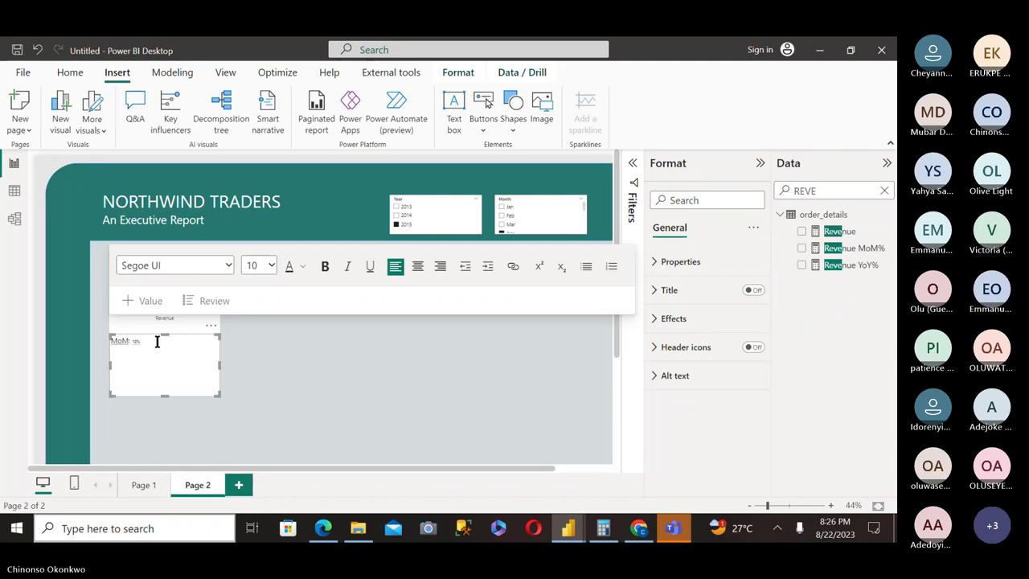
{"action": "triple_click", "coordinate": [156, 342]}
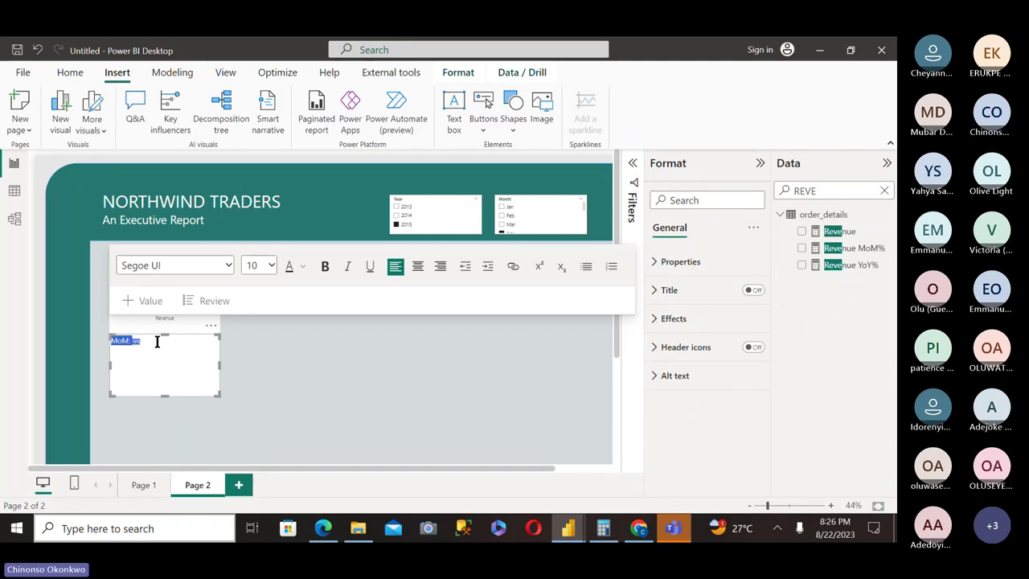
{"action": "left_click", "coordinate": [268, 268]}
{"action": "left_click", "coordinate": [257, 406]}
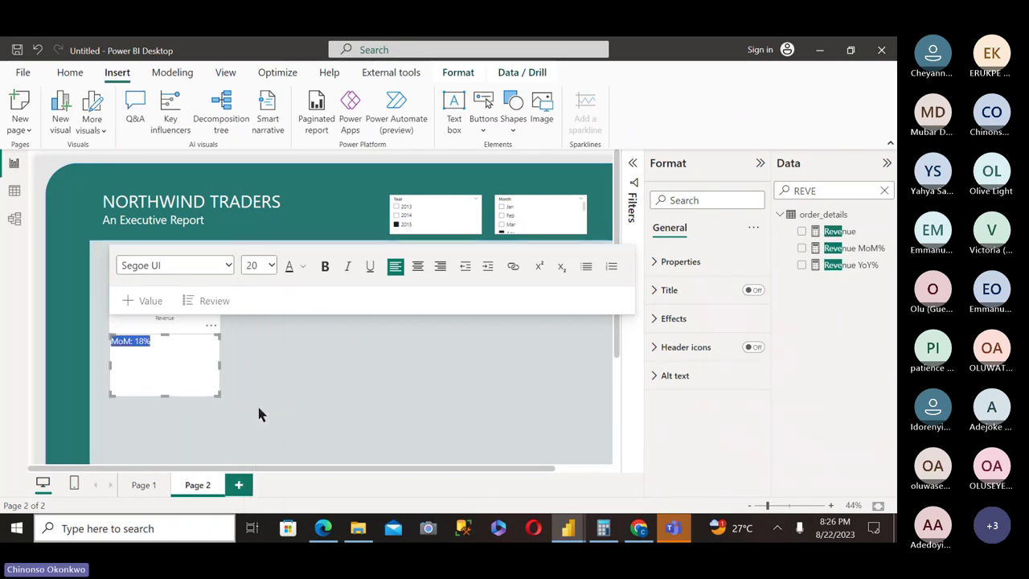
{"action": "left_click", "coordinate": [172, 340]}
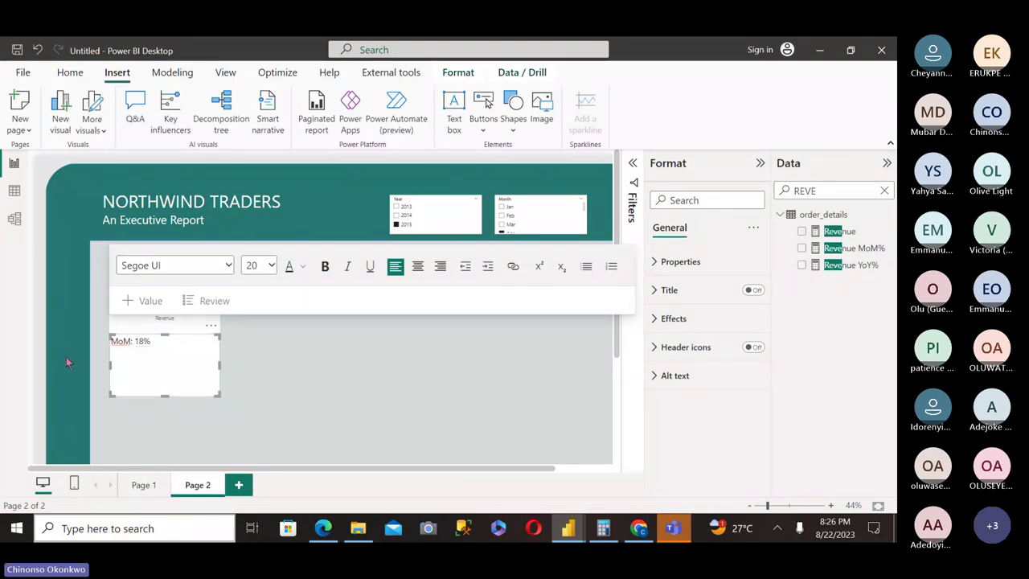
{"action": "left_click", "coordinate": [40, 368]}
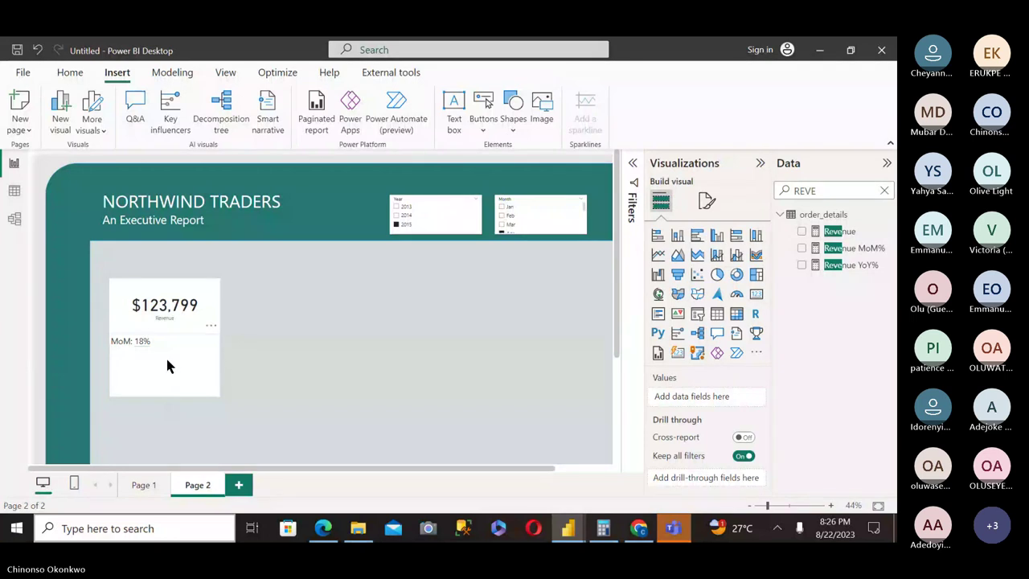
Add the label "YoY:" after the MoM value on the same line, followed by a dynamic value for revenue YoY%.
{"action": "left_click", "coordinate": [167, 365]}
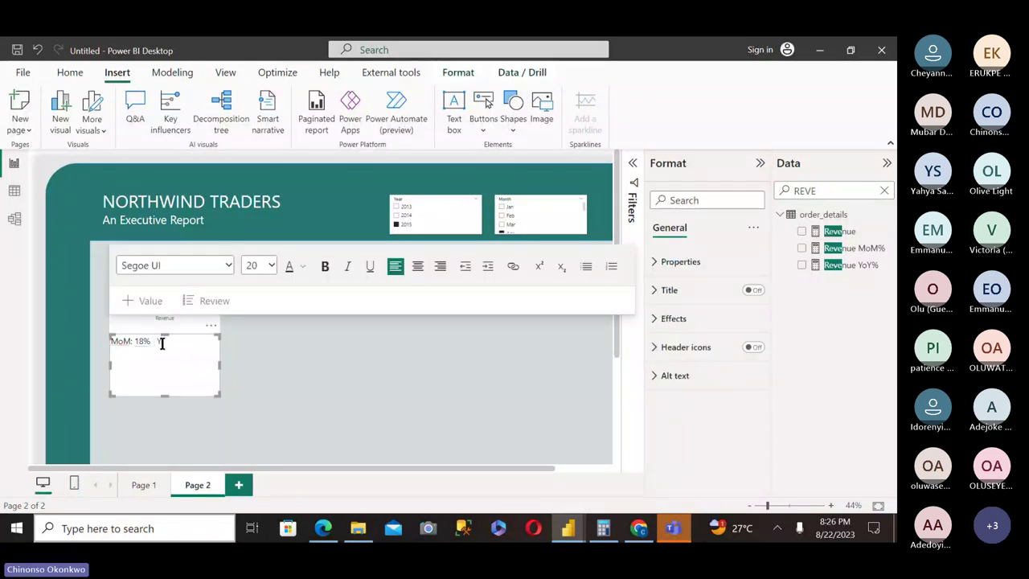
{"action": "type", "text": "YoY:"}
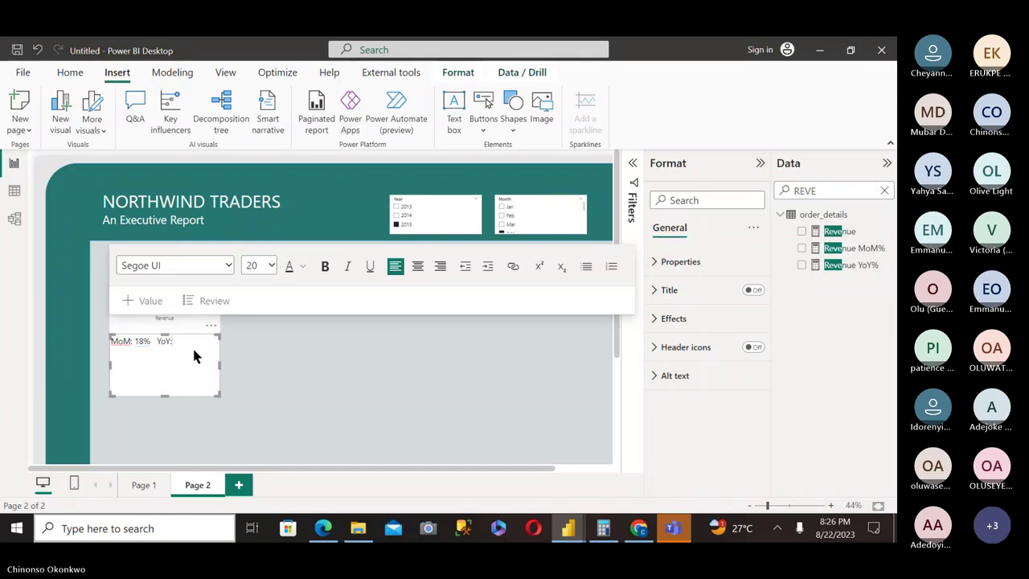
{"action": "left_click", "coordinate": [147, 302]}
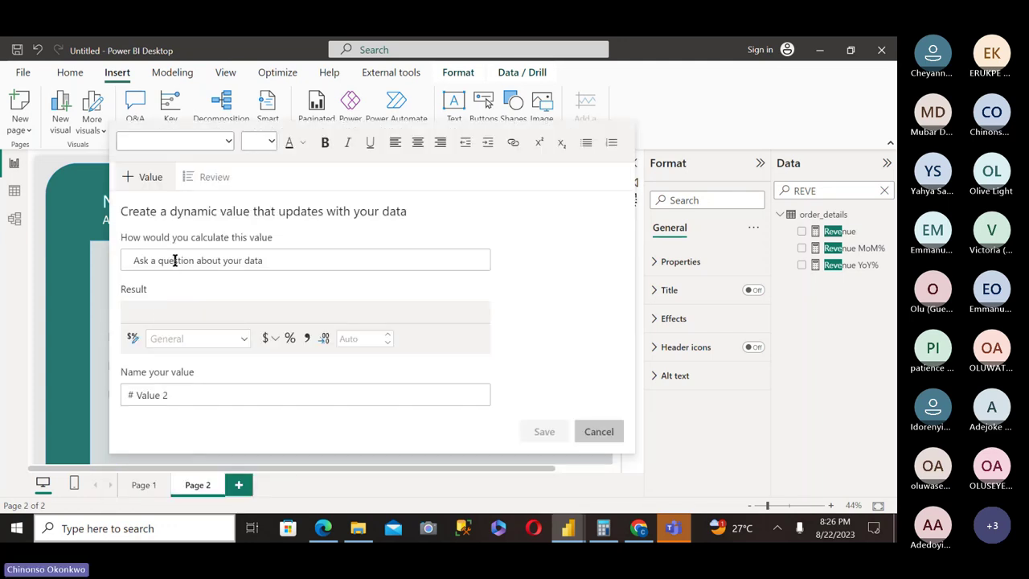
{"action": "left_click", "coordinate": [174, 260]}
{"action": "type", "text": "Re"}
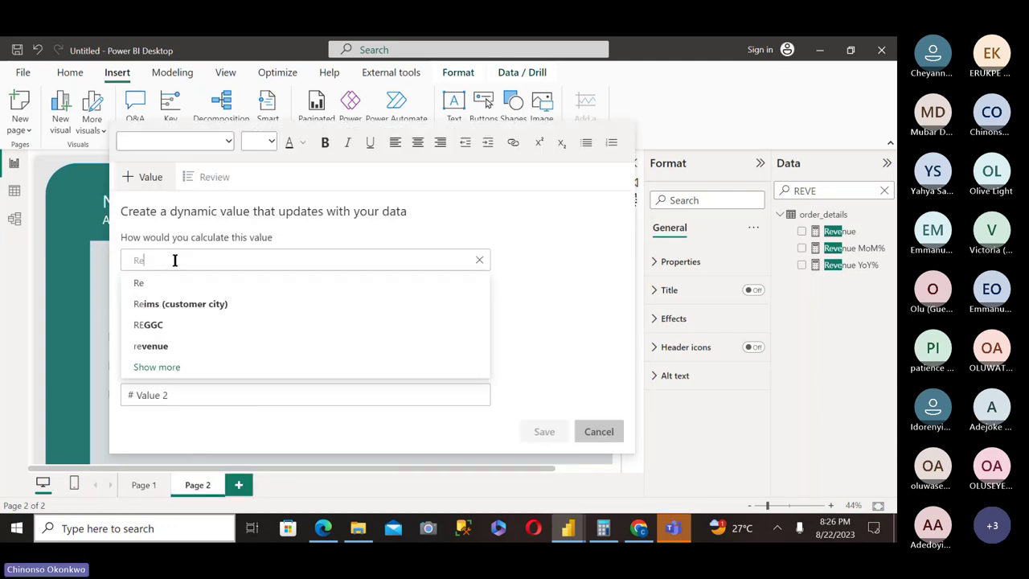
{"action": "type", "text": "v Y"}
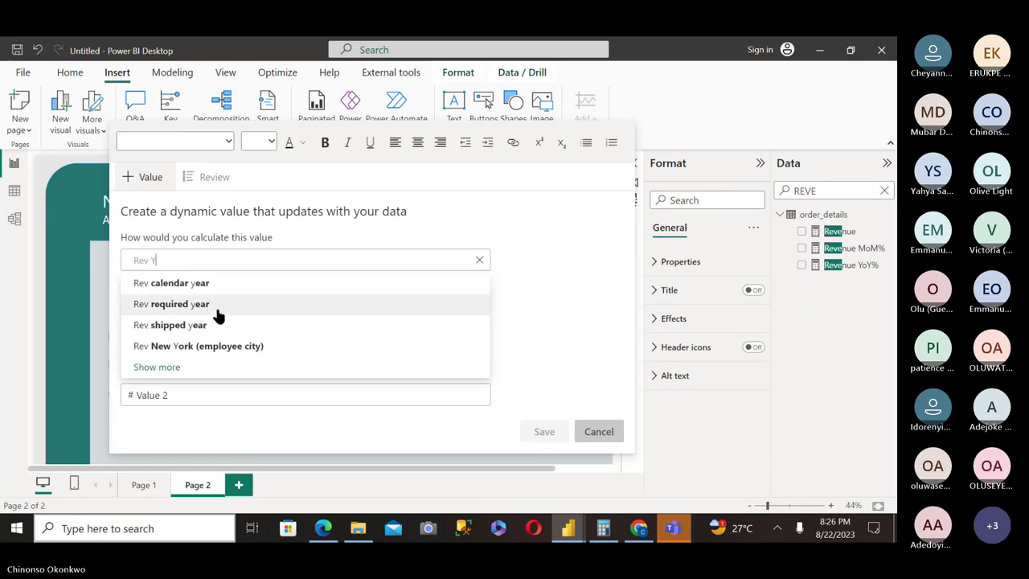
{"action": "key", "text": "BackSpace"}
{"action": "key", "text": "BackSpace"}
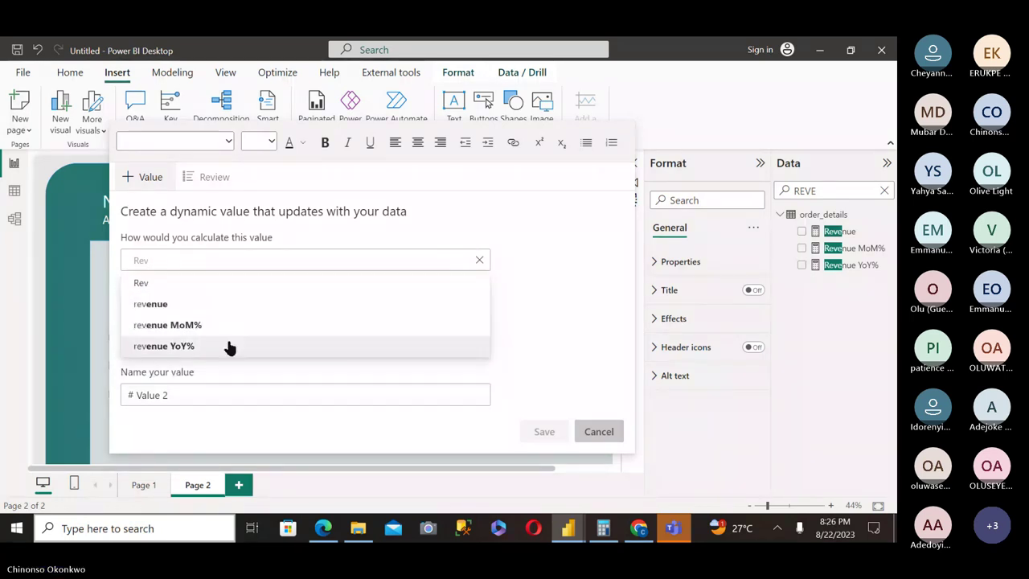
{"action": "left_click", "coordinate": [229, 347]}
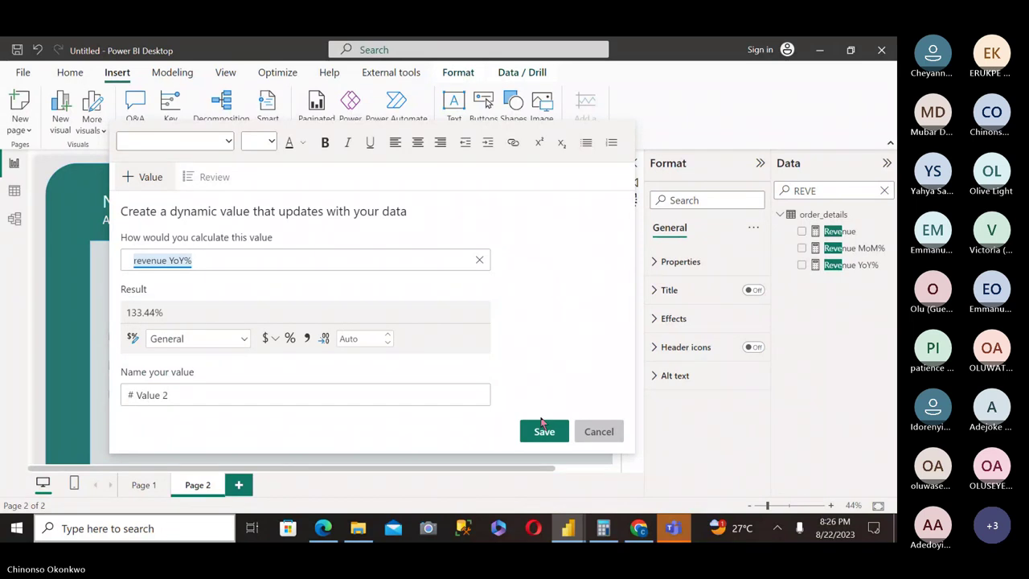
{"action": "left_click", "coordinate": [544, 432]}
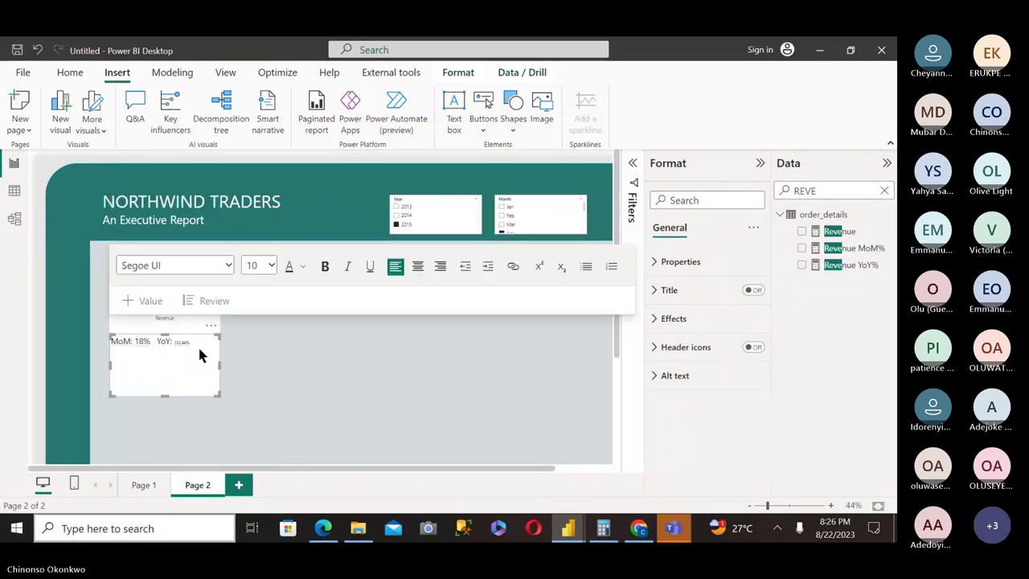
Set all text in the MoM and YoY text box to font size 20.
{"action": "key", "text": "ctrl+a"}
{"action": "left_click", "coordinate": [256, 272]}
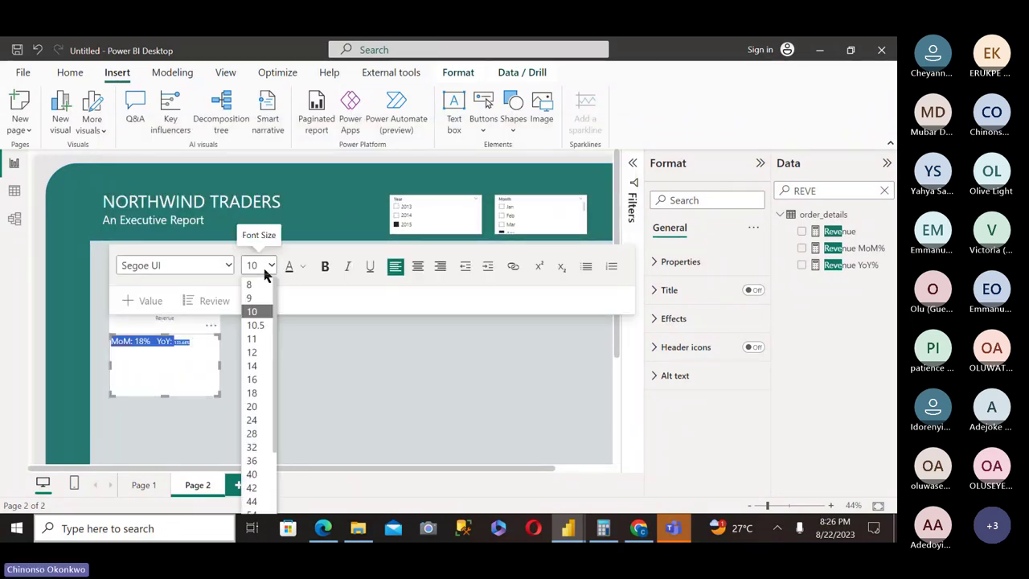
{"action": "left_click", "coordinate": [251, 408]}
Widen the gap before "YoY:" and reduce the text box to about half its height.
{"action": "left_click", "coordinate": [157, 340]}
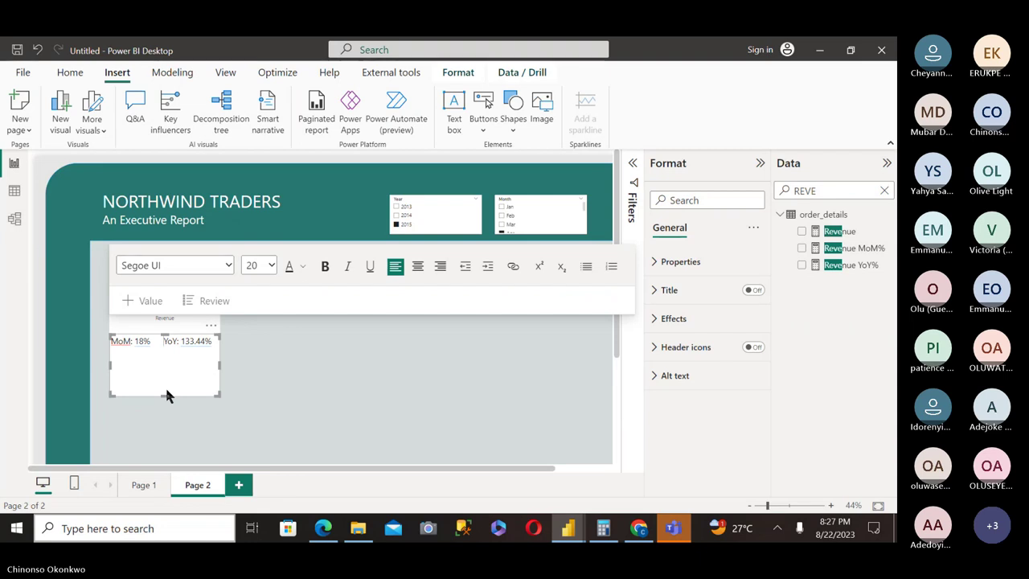
{"action": "left_click_drag", "start_coordinate": [164, 394], "coordinate": [166, 364]}
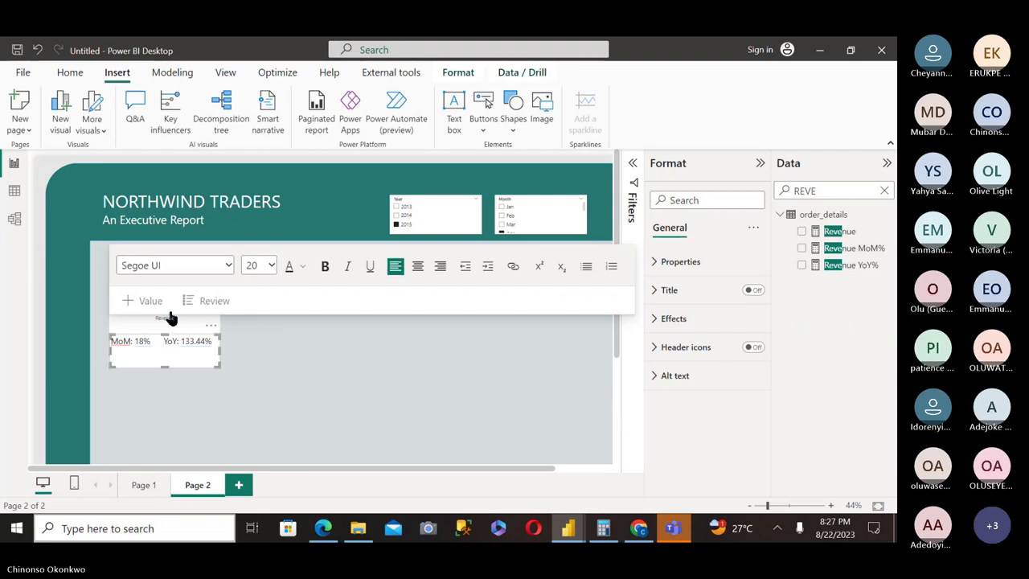
{"action": "left_click", "coordinate": [168, 329]}
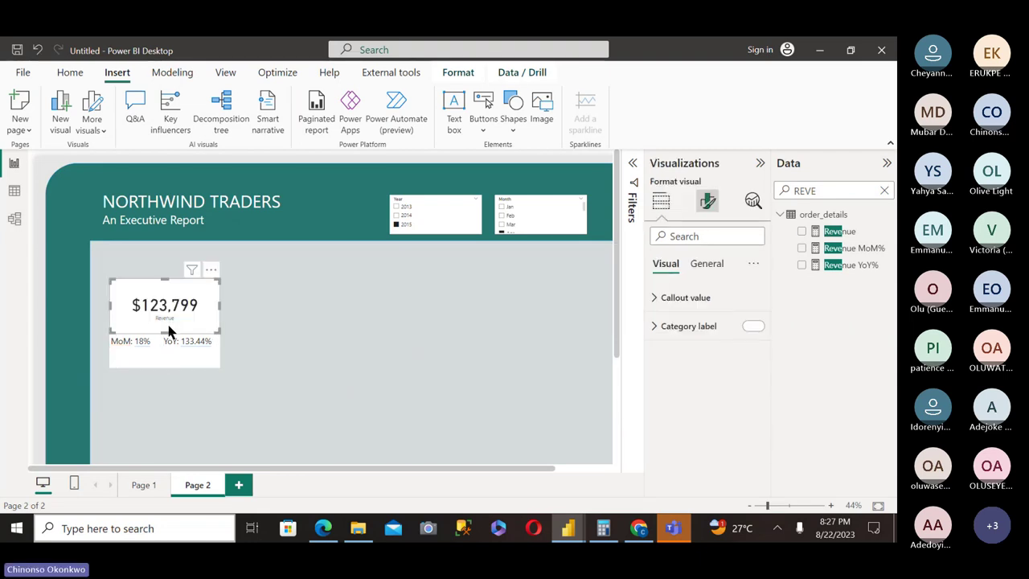
Turn off the revenue card's category label and turn on its title with the text "Revenue".
{"action": "left_click", "coordinate": [756, 336]}
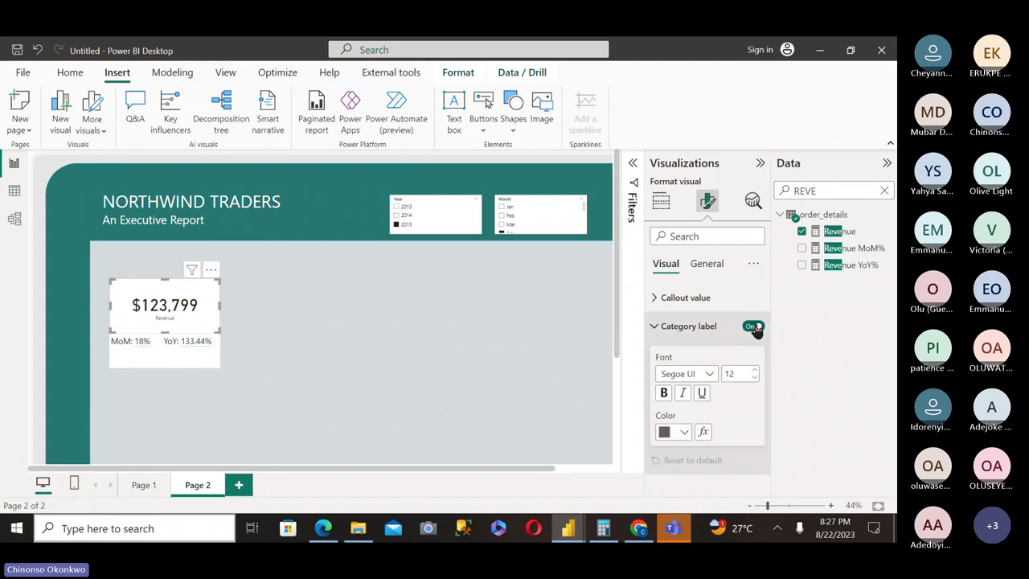
{"action": "left_click", "coordinate": [758, 333]}
{"action": "left_click", "coordinate": [712, 265]}
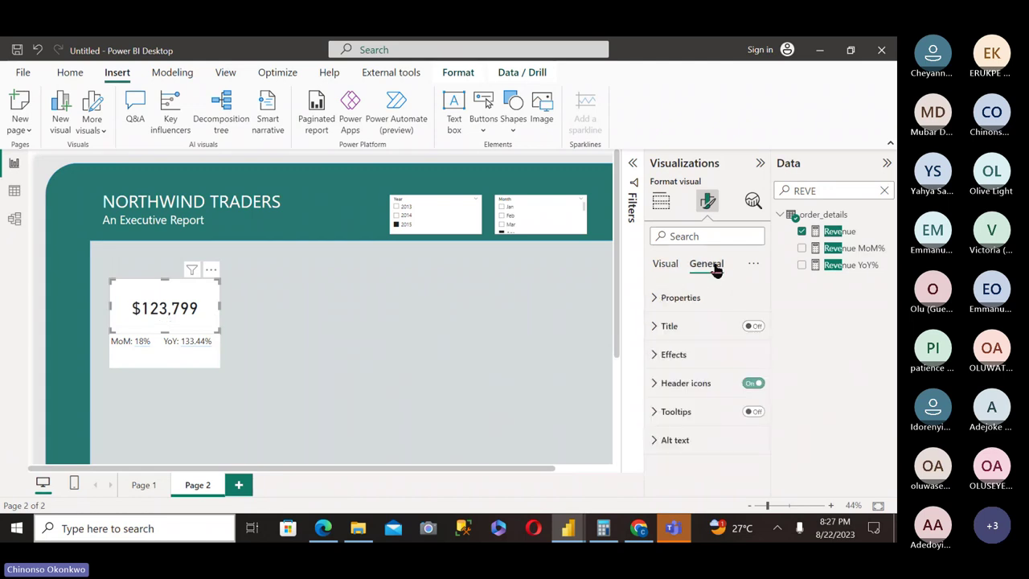
{"action": "left_click", "coordinate": [747, 329]}
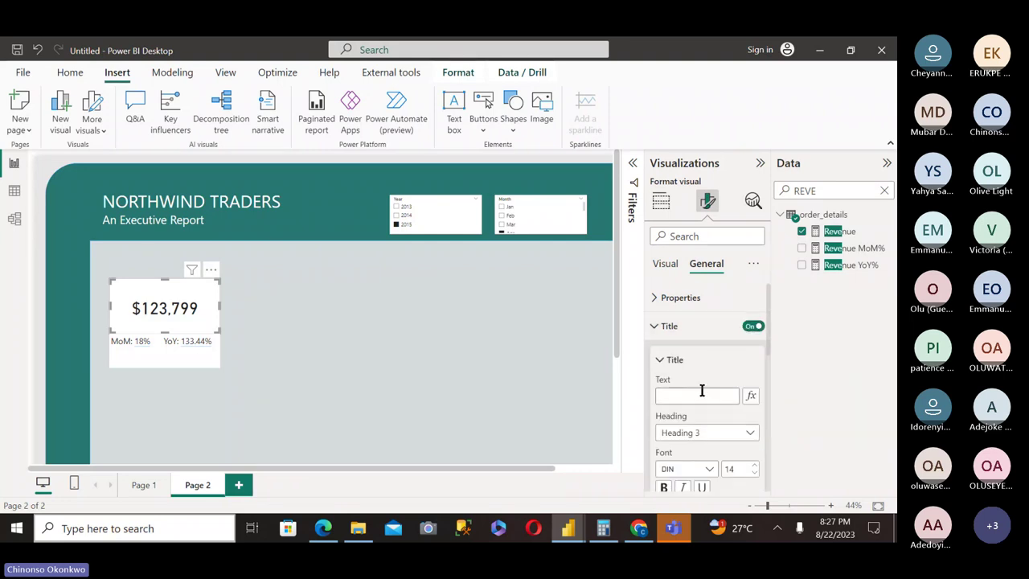
{"action": "left_click", "coordinate": [699, 393]}
{"action": "type", "text": "Revebn"}
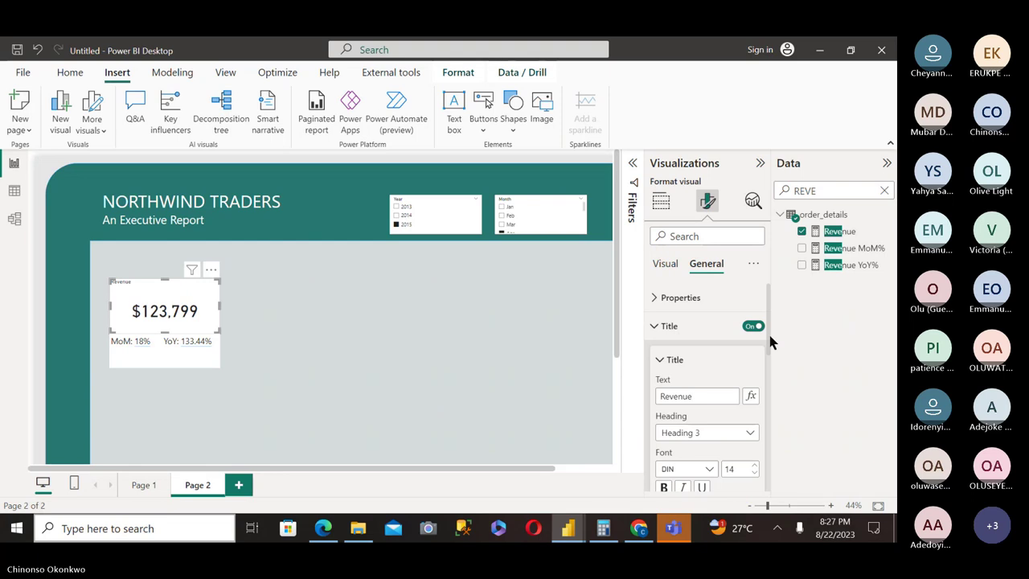
Center the revenue card's title and set its font to Segoe UI, size 20.
{"action": "scroll", "coordinate": [769, 386], "scroll_direction": "down", "scroll_amount": 4}
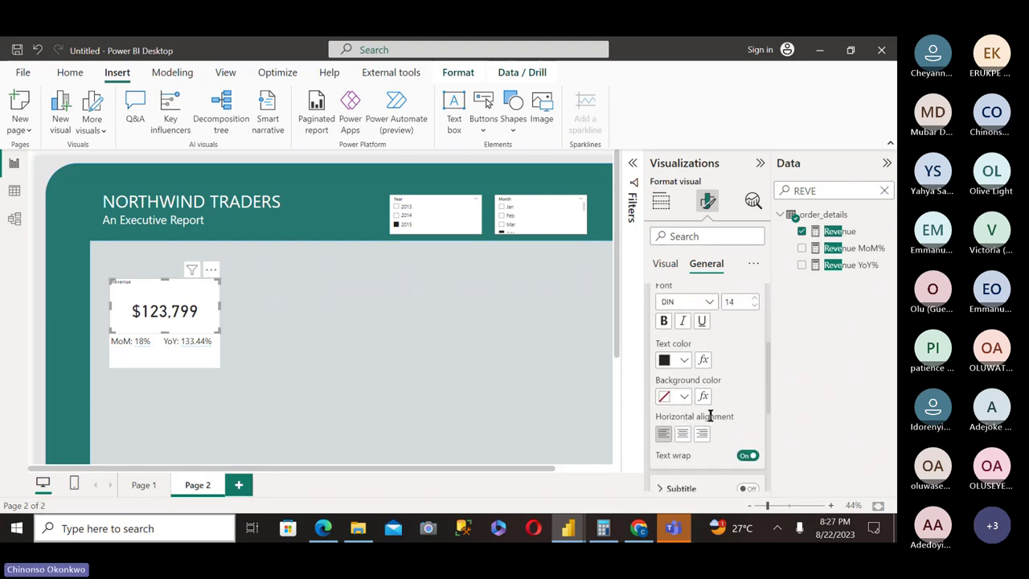
{"action": "left_click", "coordinate": [683, 433]}
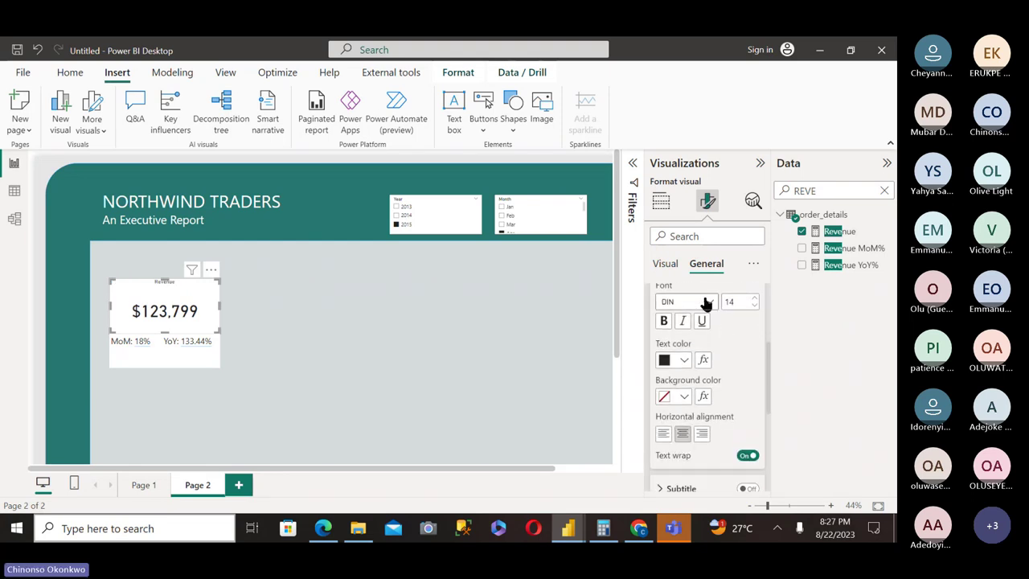
{"action": "left_click", "coordinate": [705, 302]}
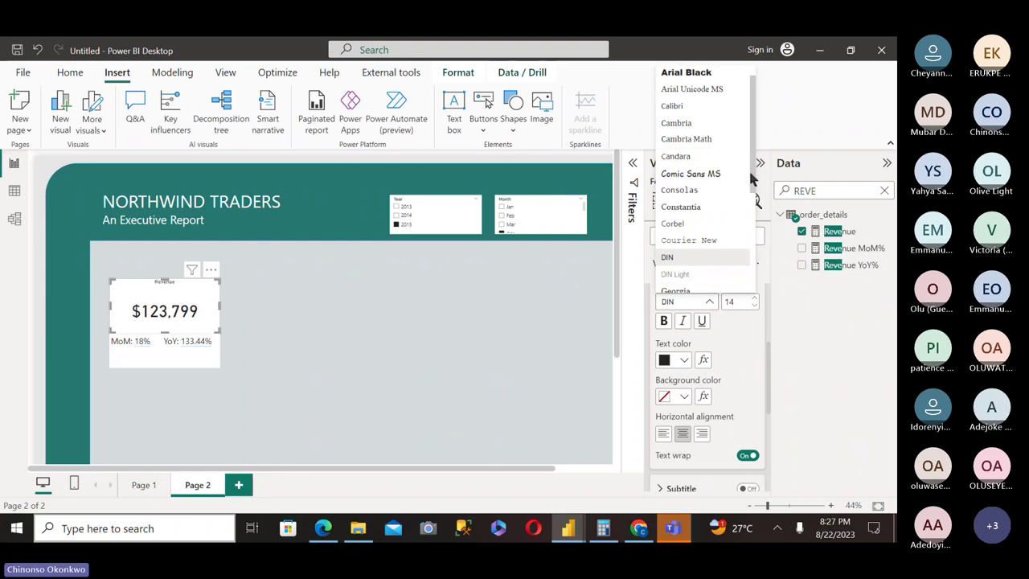
{"action": "scroll", "coordinate": [739, 229], "scroll_direction": "down", "scroll_amount": 2}
{"action": "left_click", "coordinate": [700, 194]}
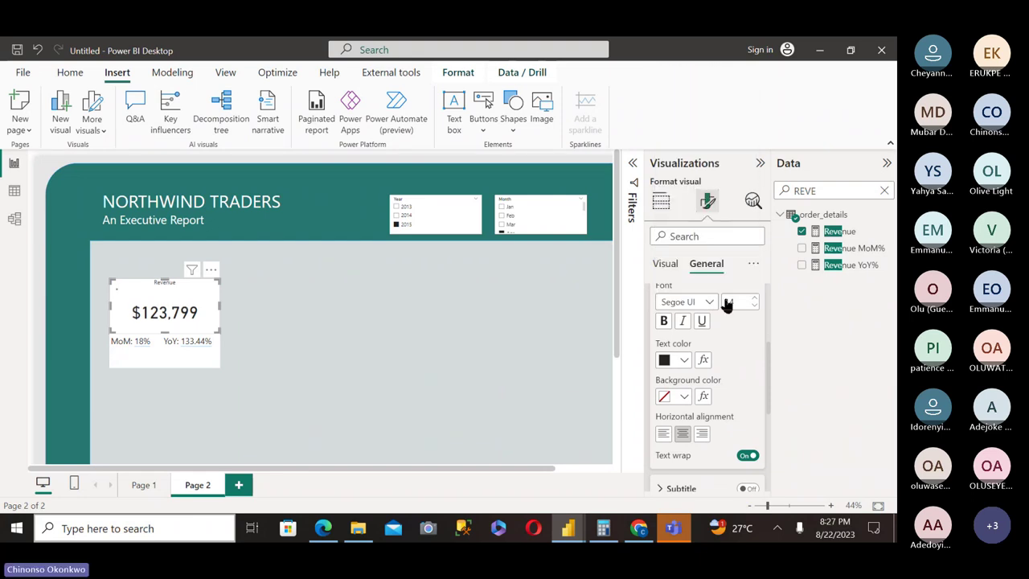
{"action": "double_click", "coordinate": [738, 300]}
{"action": "key", "text": "BackSpace"}
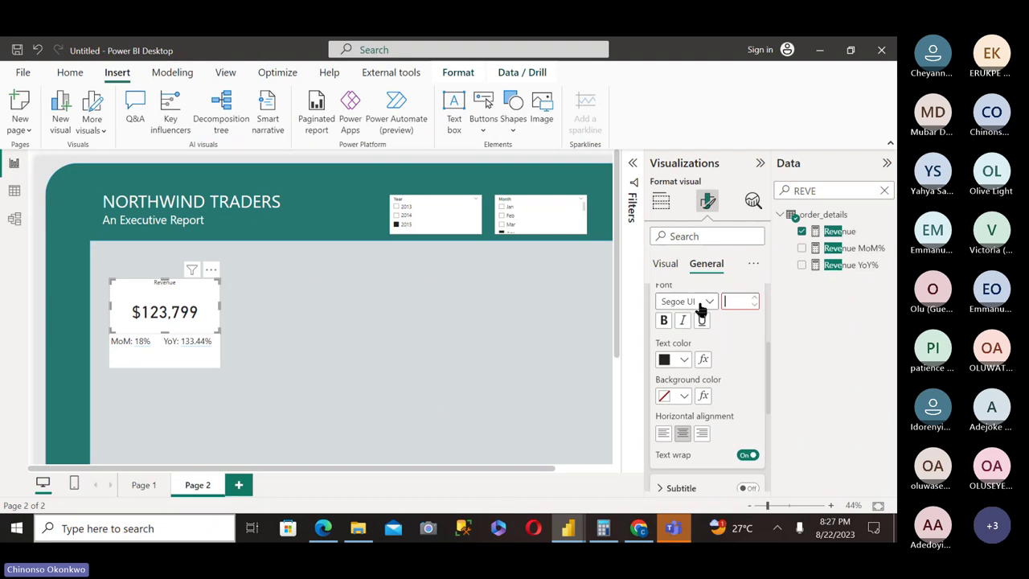
{"action": "type", "text": "20"}
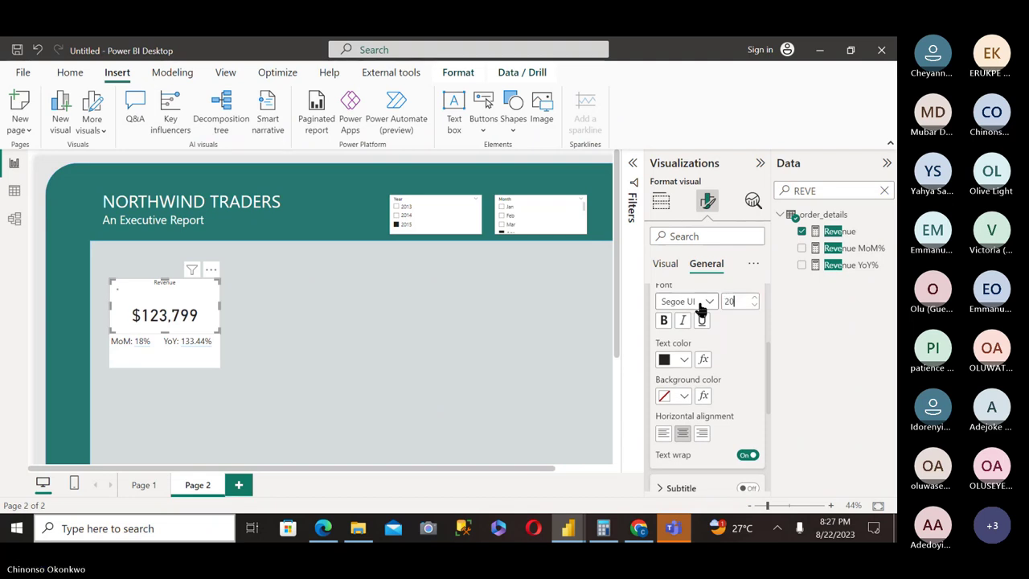
{"action": "left_click", "coordinate": [38, 387]}
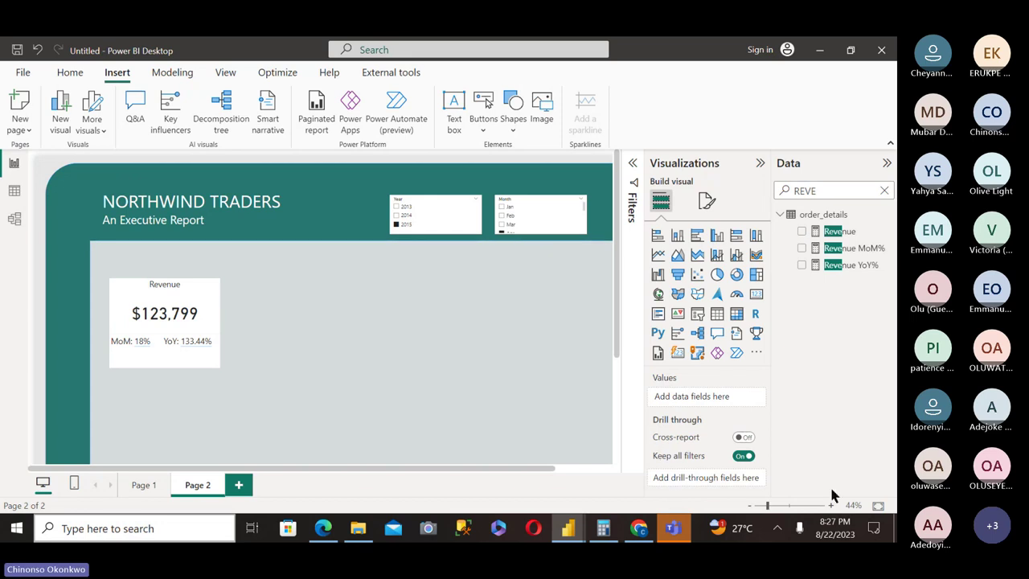
Group the revenue card with the MoM and YoY text box beneath it.
{"action": "left_click_drag", "start_coordinate": [761, 508], "coordinate": [758, 507]}
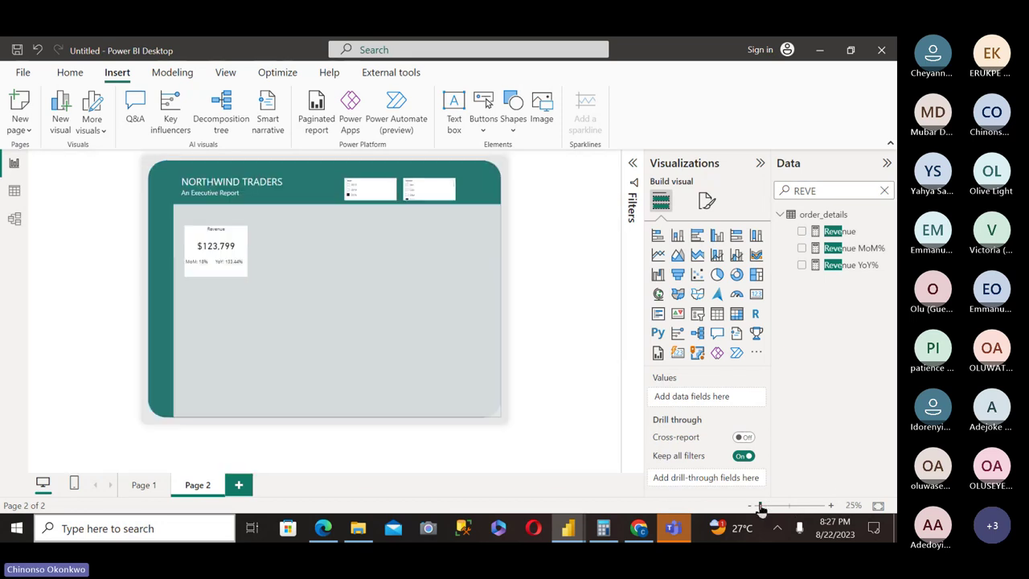
{"action": "left_click", "coordinate": [217, 235]}
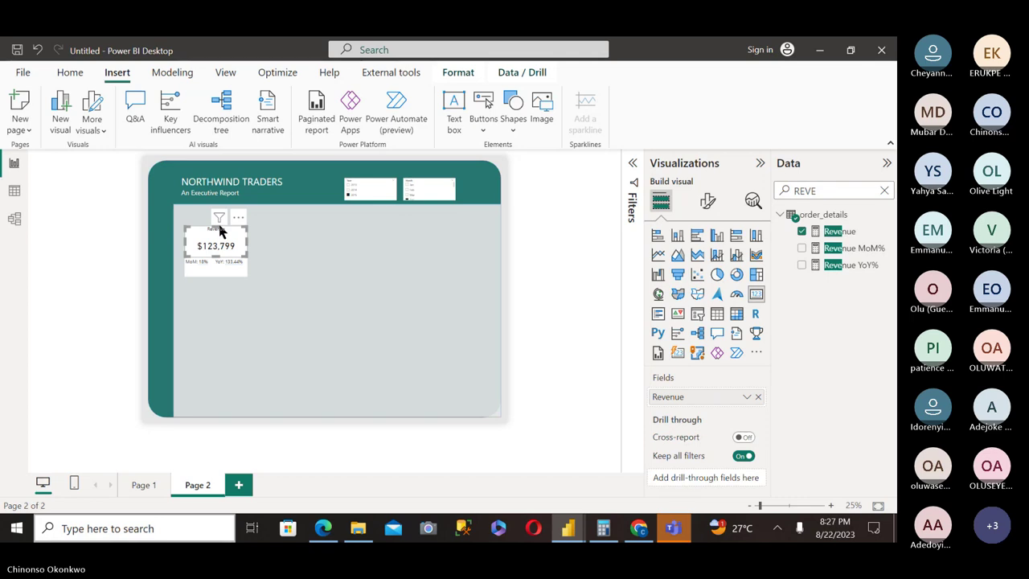
{"action": "double_click", "coordinate": [218, 261]}
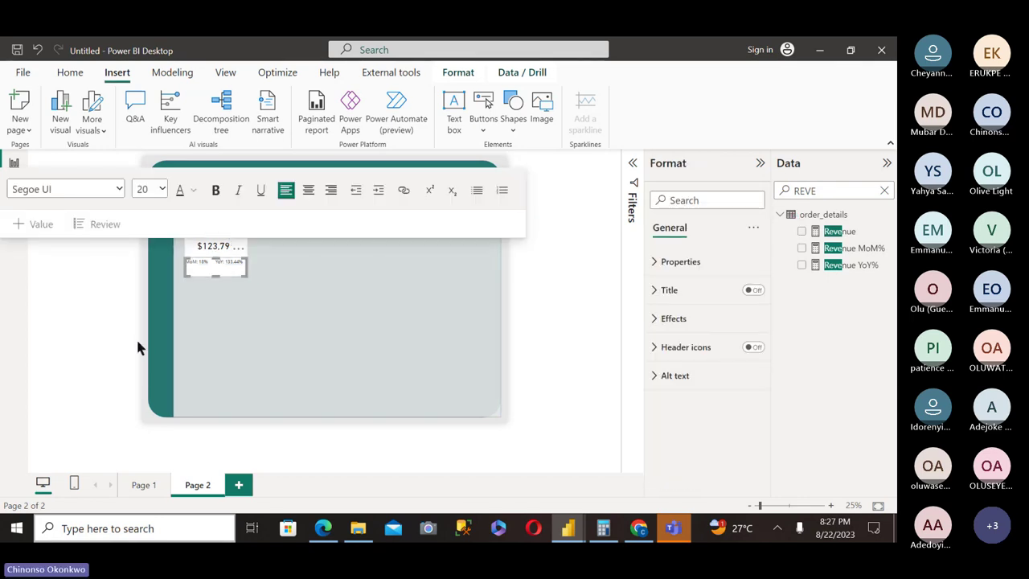
{"action": "left_click", "coordinate": [138, 348]}
{"action": "left_click", "coordinate": [228, 274]}
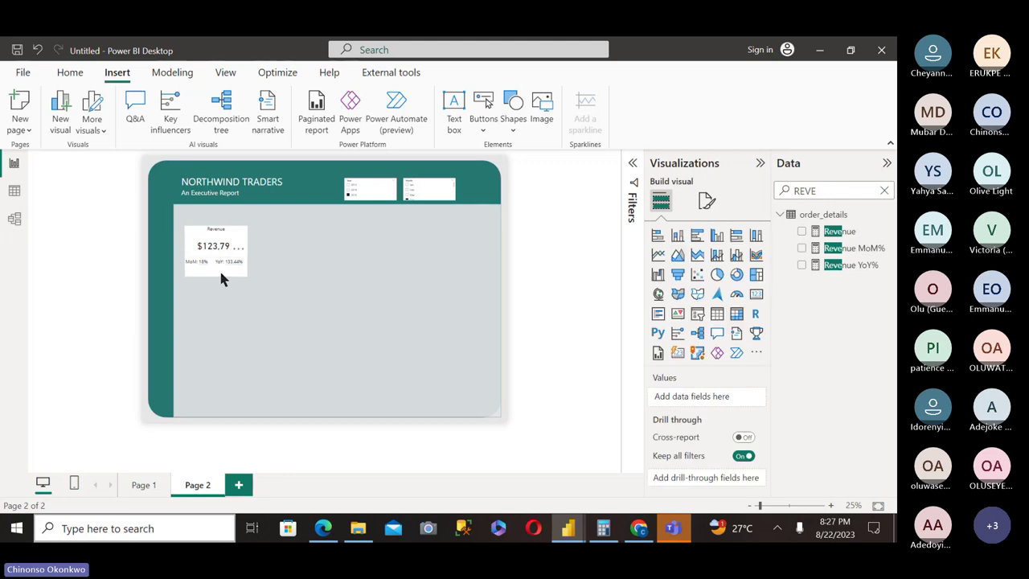
{"action": "double_click", "coordinate": [220, 271]}
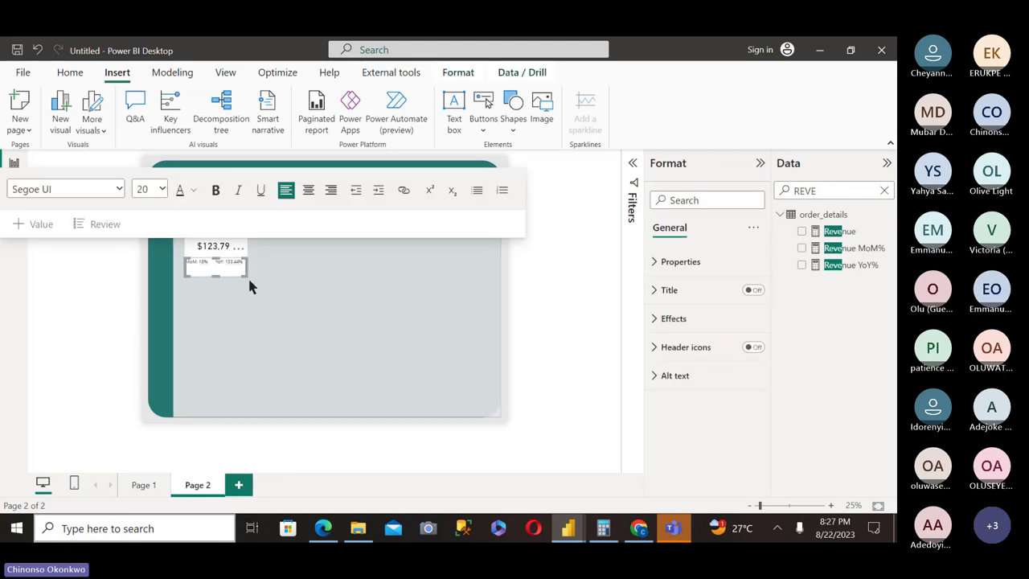
{"action": "left_click", "coordinate": [190, 246]}
{"action": "left_click", "coordinate": [464, 76]}
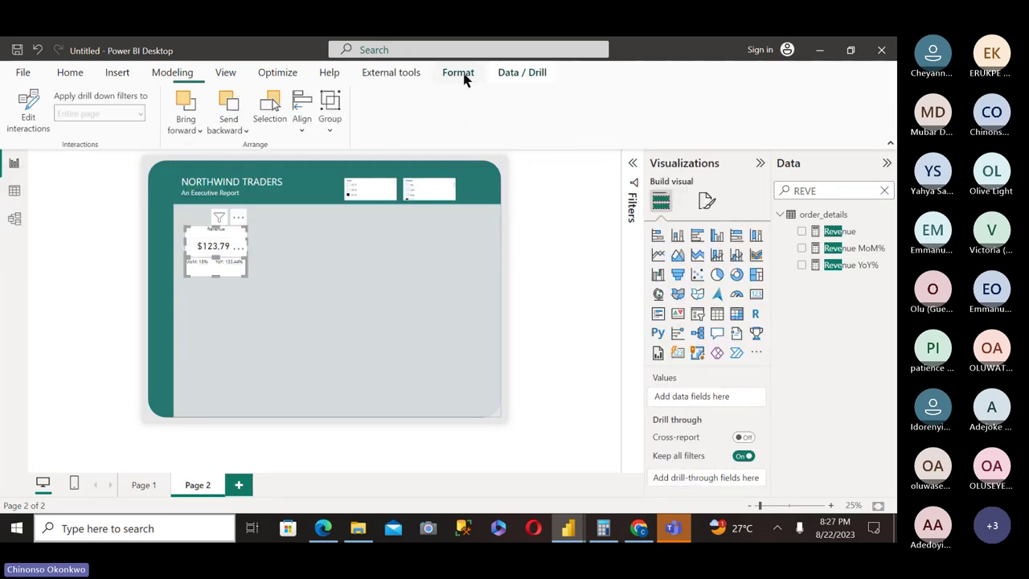
{"action": "left_click", "coordinate": [330, 112]}
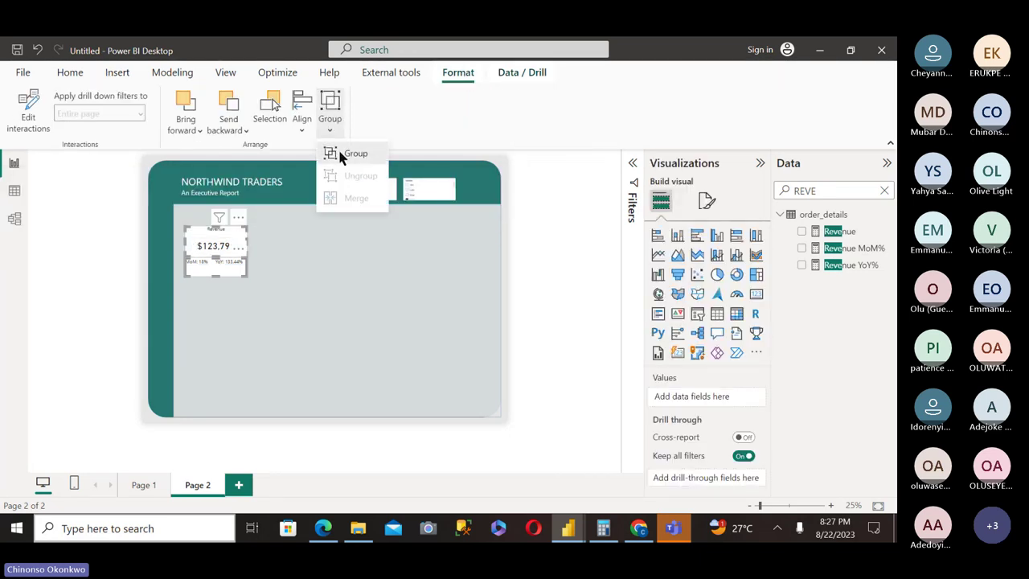
{"action": "left_click", "coordinate": [338, 152]}
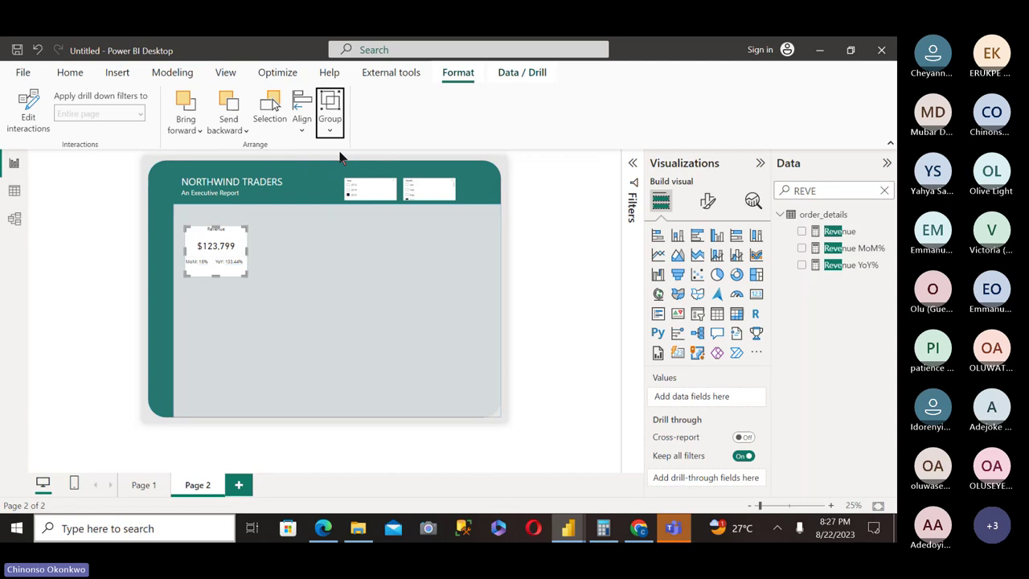
{"action": "left_click", "coordinate": [145, 358]}
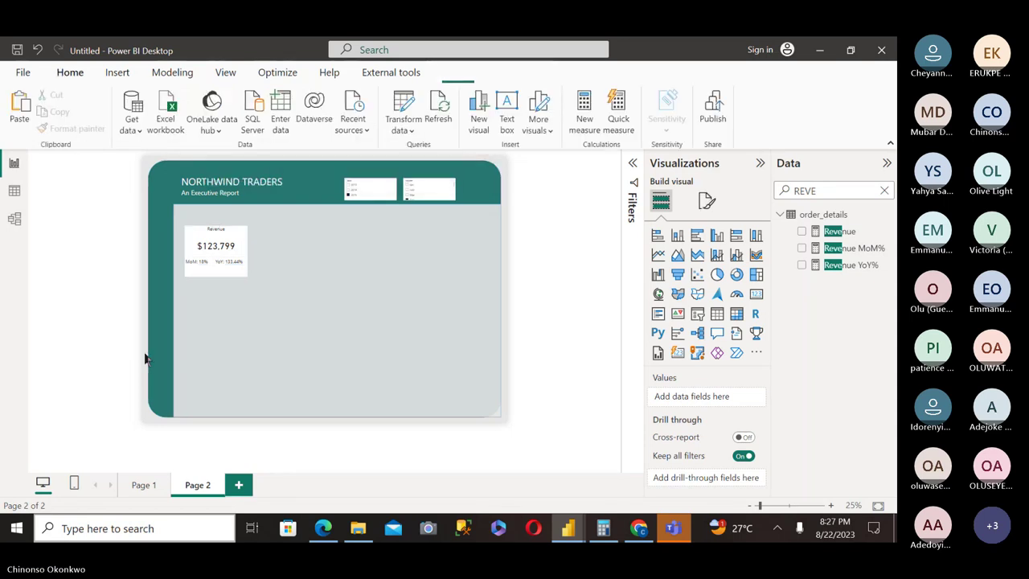
{"action": "left_click", "coordinate": [223, 271]}
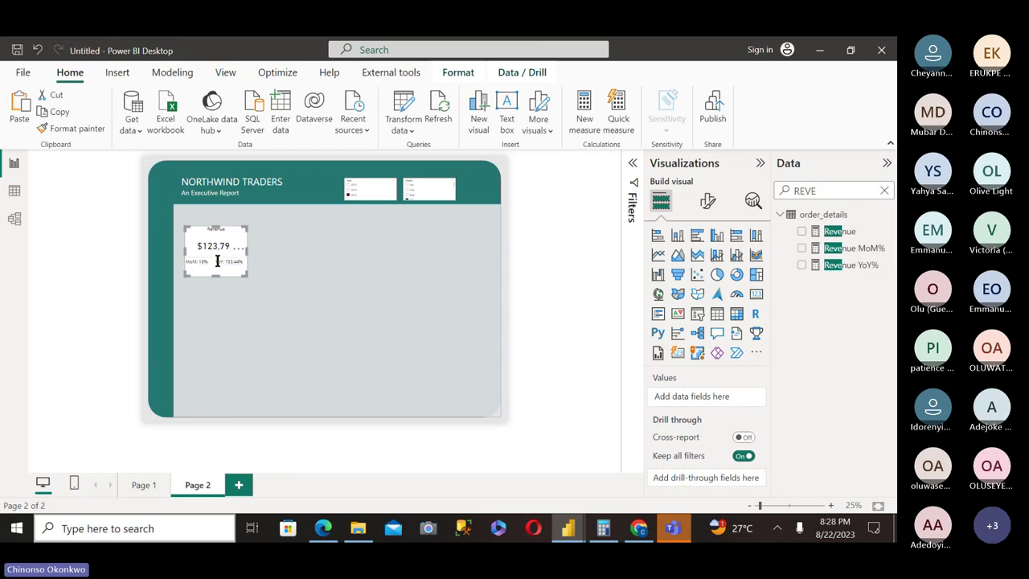
{"action": "left_click", "coordinate": [215, 263]}
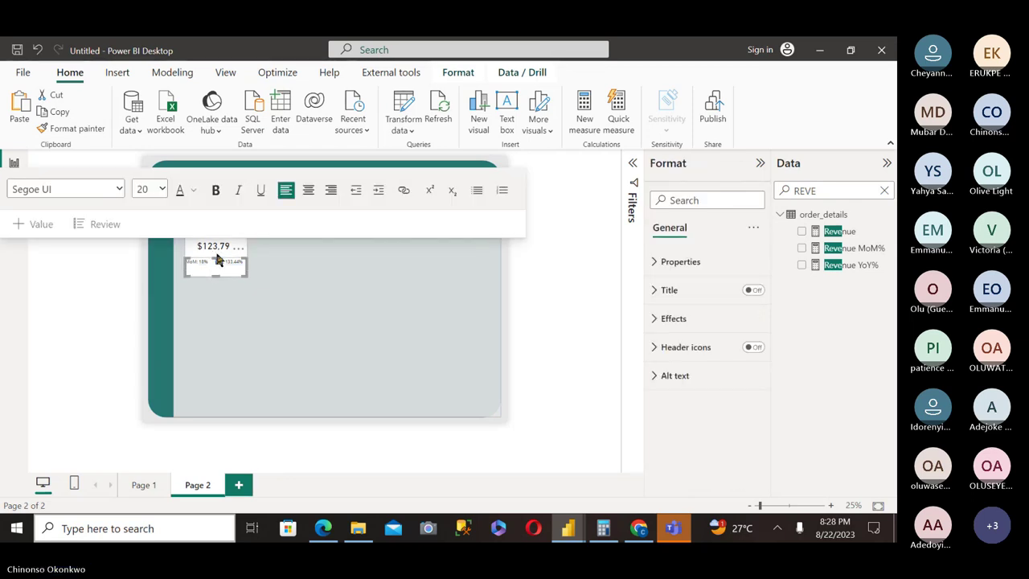
{"action": "double_click", "coordinate": [215, 261]}
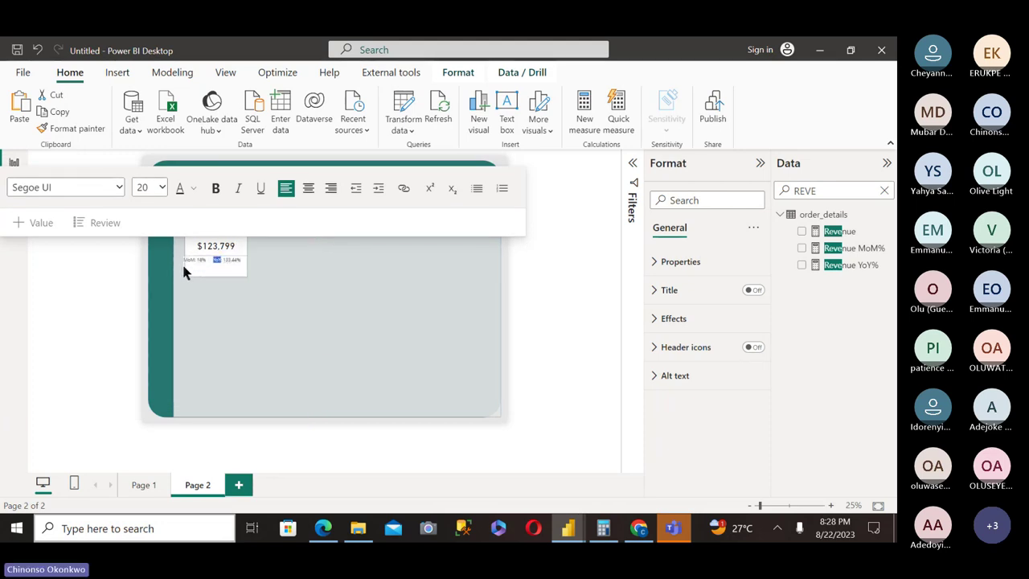
{"action": "left_click", "coordinate": [36, 49]}
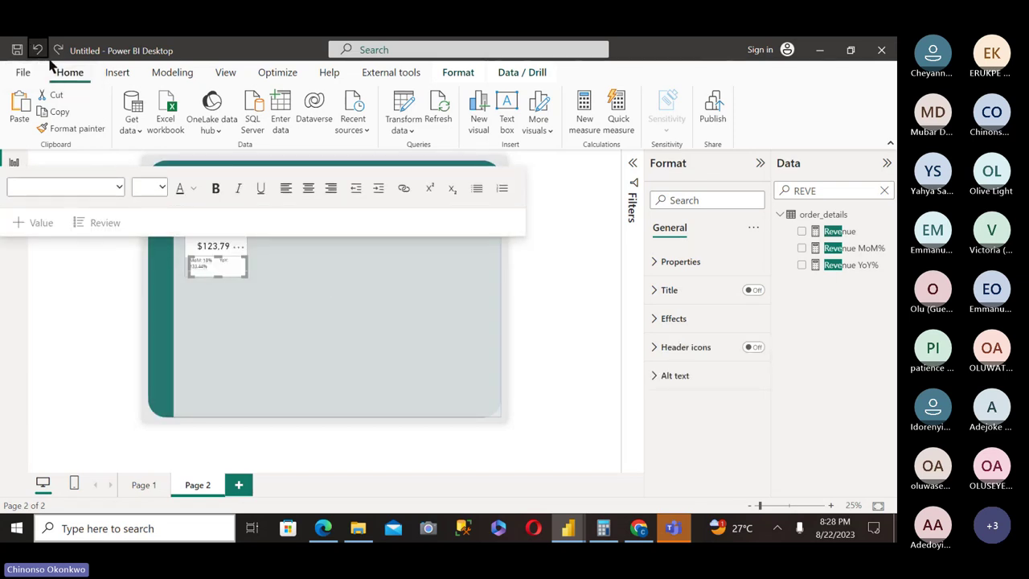
{"action": "left_click", "coordinate": [38, 50]}
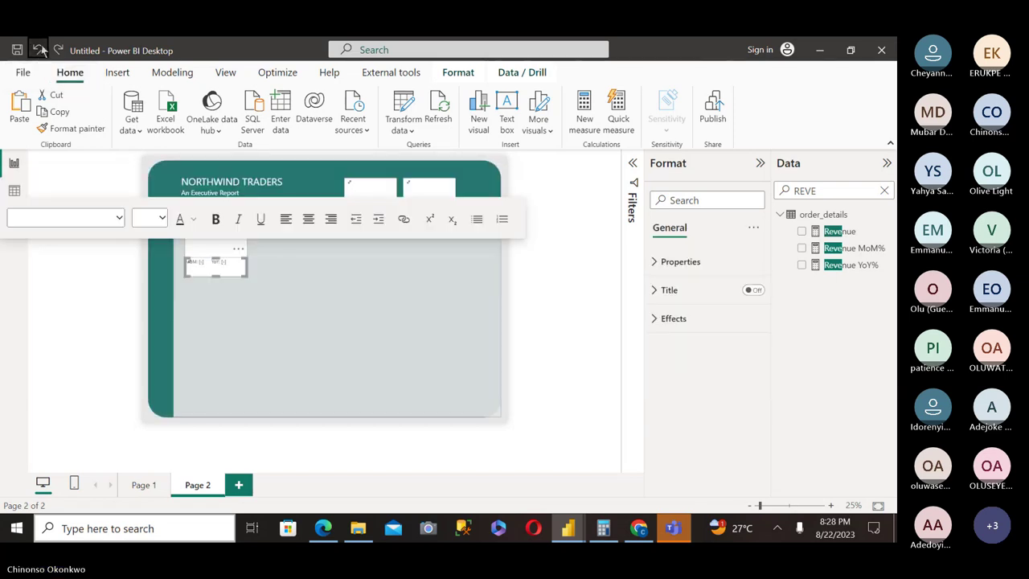
{"action": "left_click", "coordinate": [161, 423]}
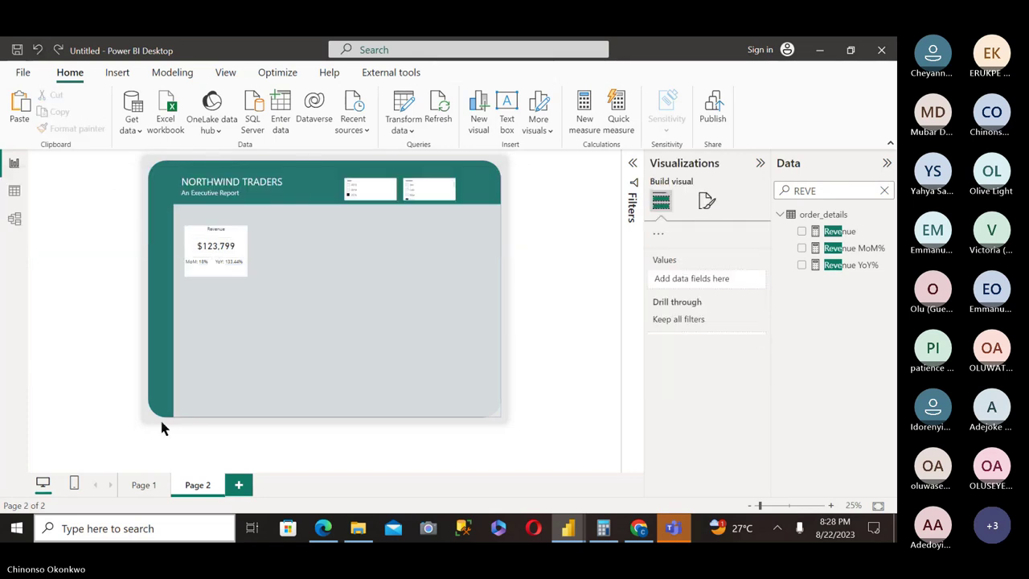
Duplicate the grouped revenue card and place the copy beside the original, aligned with its upper edge.
{"action": "left_click", "coordinate": [768, 505]}
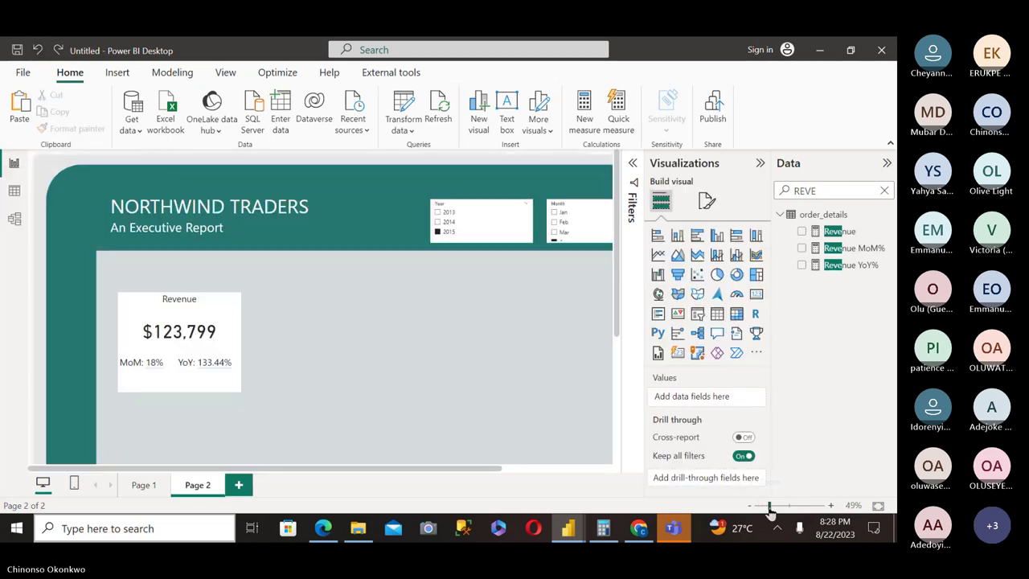
{"action": "left_click", "coordinate": [228, 329]}
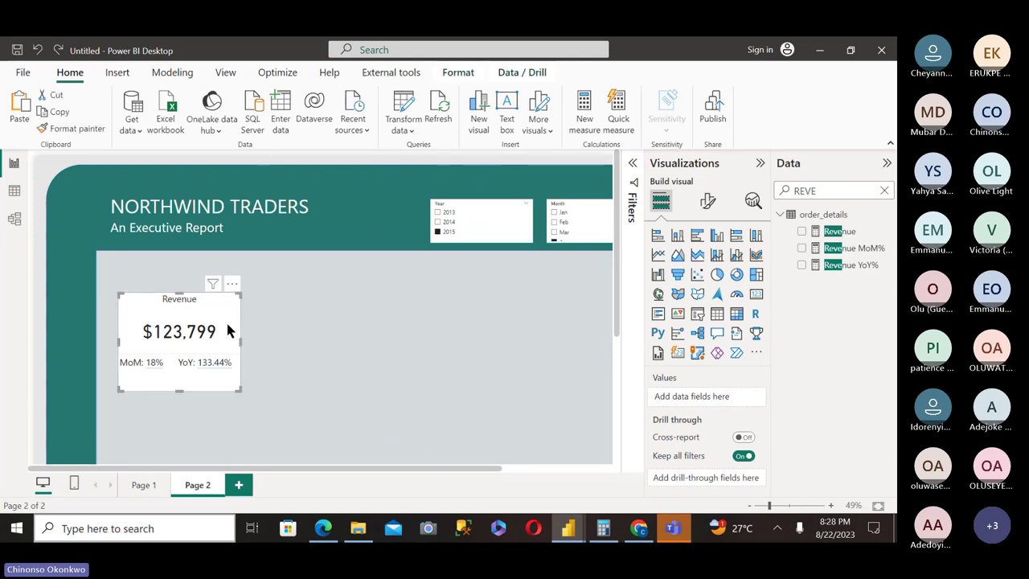
{"action": "key", "text": "ctrl+c"}
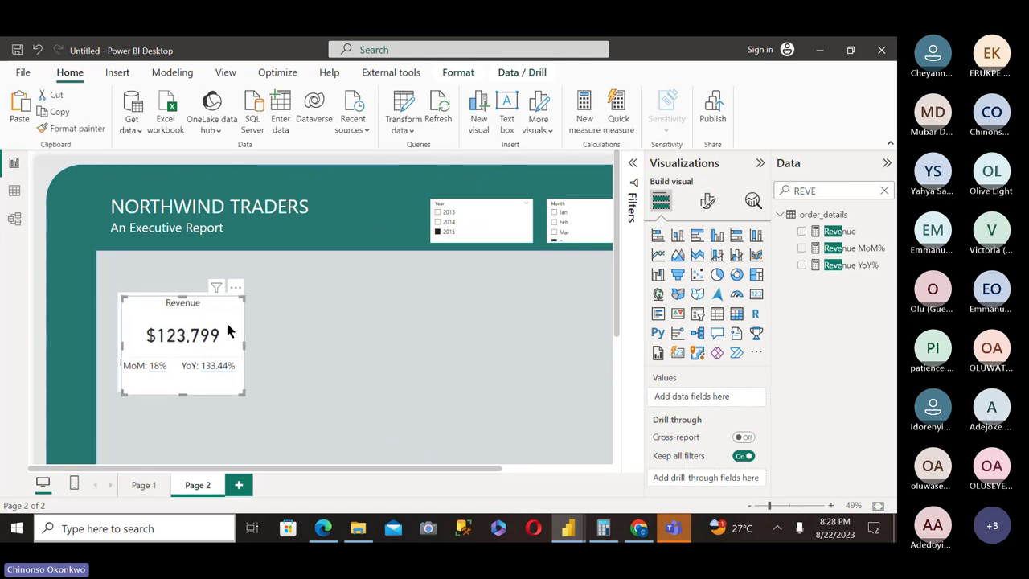
{"action": "key", "text": "ctrl+v"}
{"action": "left_click_drag", "start_coordinate": [306, 328], "coordinate": [341, 320]}
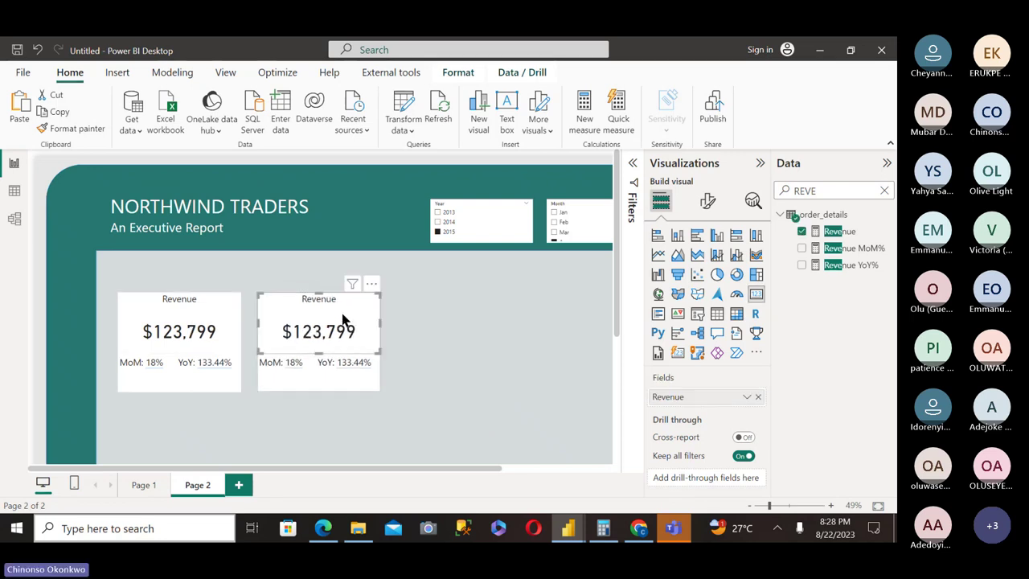
Place another copy of the grouped revenue card directly below the original, aligned with its sides.
{"action": "left_click_drag", "start_coordinate": [615, 292], "coordinate": [619, 348]}
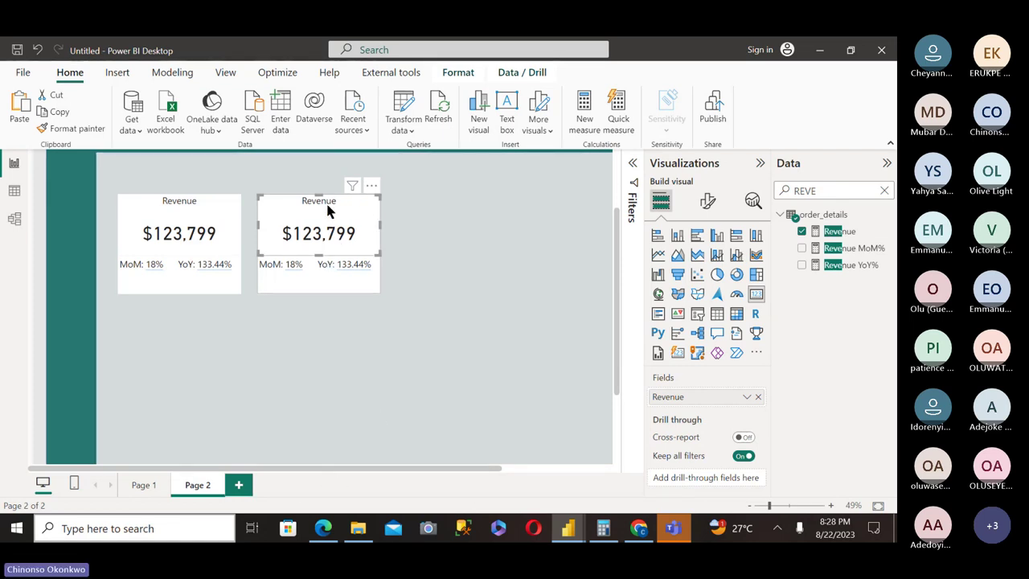
{"action": "left_click", "coordinate": [199, 233]}
{"action": "left_click_drag", "start_coordinate": [201, 235], "coordinate": [193, 350]}
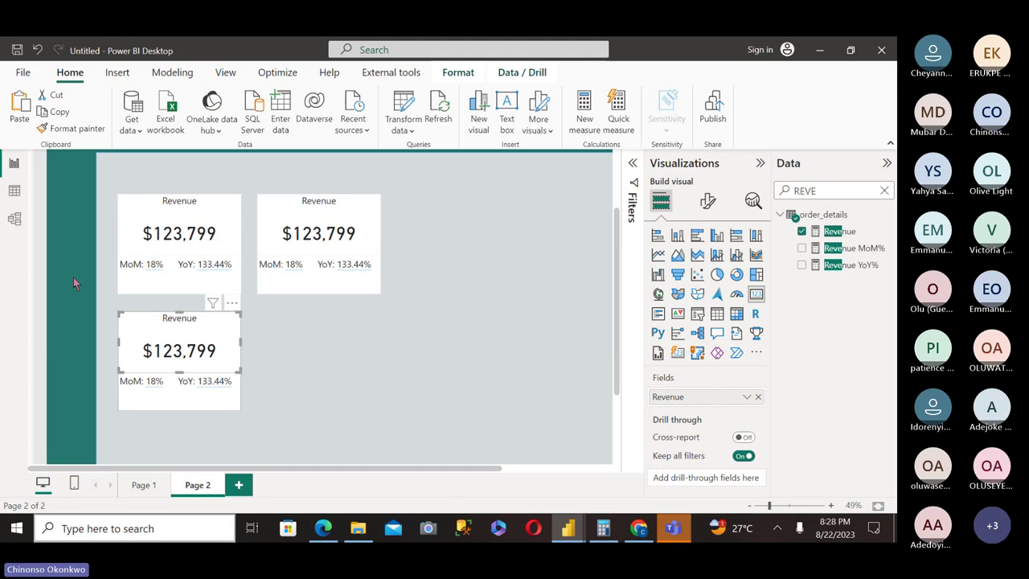
Place a further copy of the grouped revenue card below the second-column card, level with the lower first-column card, forming a two-by-two grid.
{"action": "mouse_move", "coordinate": [613, 362]}
{"action": "left_mouse_down"}
{"action": "mouse_move", "coordinate": [619, 430]}
{"action": "mouse_move", "coordinate": [616, 327]}
{"action": "mouse_move", "coordinate": [615, 349]}
{"action": "left_mouse_up"}
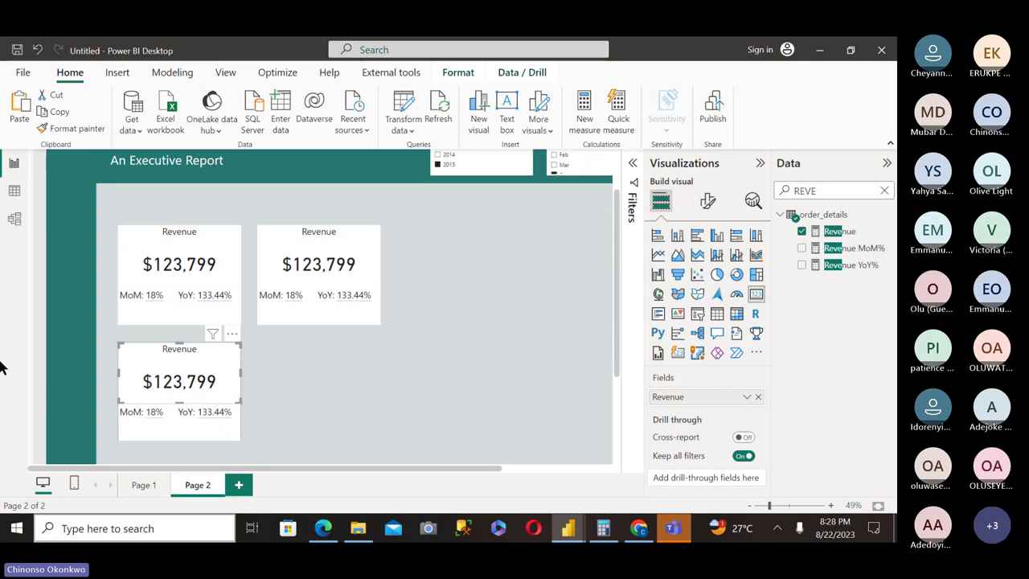
{"action": "left_click", "coordinate": [269, 390]}
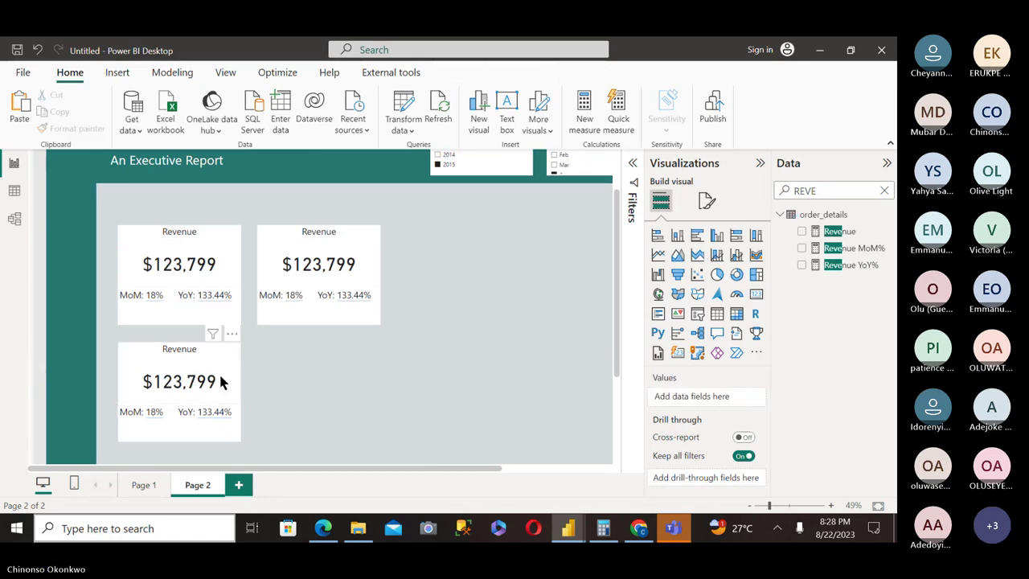
{"action": "mouse_move", "coordinate": [223, 383]}
{"action": "left_mouse_down"}
{"action": "mouse_move", "coordinate": [305, 393]}
{"action": "mouse_move", "coordinate": [216, 382]}
{"action": "left_mouse_up"}
{"action": "left_click_drag", "start_coordinate": [198, 266], "coordinate": [340, 385]}
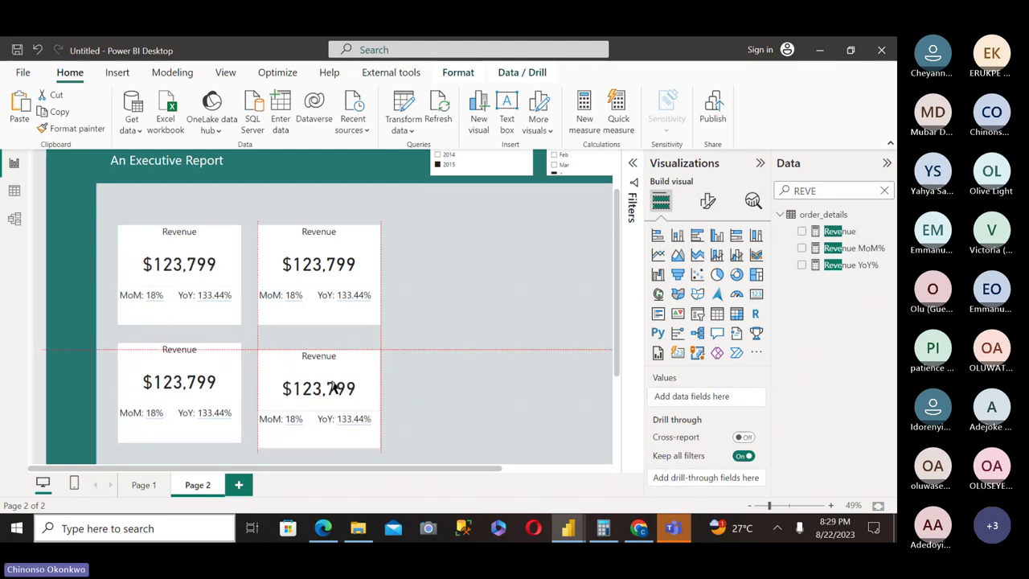
Move both lower-row revenue cards down slightly to widen the gap beneath the upper row, keeping them level.
{"action": "scroll", "coordinate": [619, 358], "scroll_direction": "down", "scroll_amount": 2}
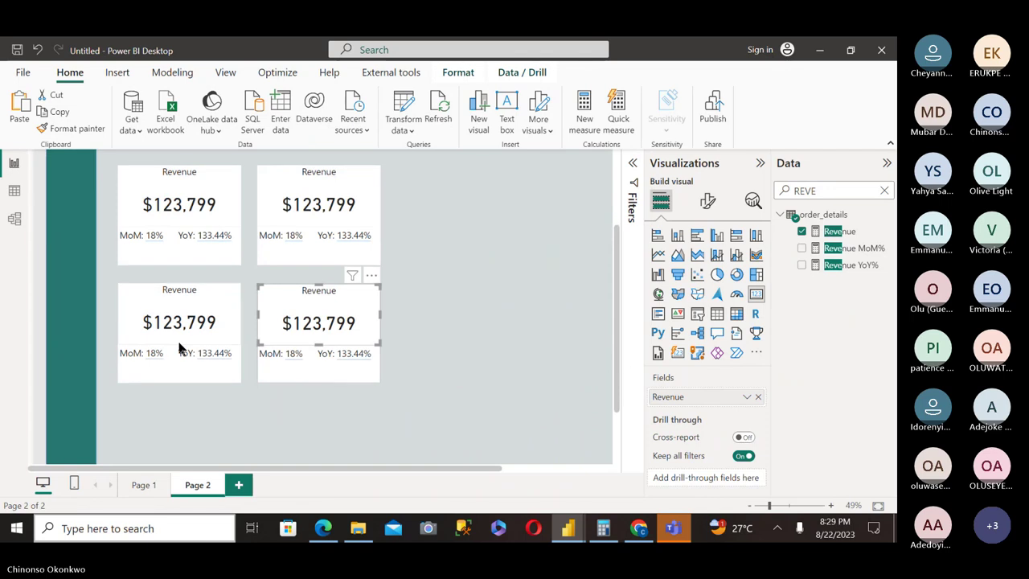
{"action": "left_click_drag", "start_coordinate": [211, 310], "coordinate": [214, 322]}
{"action": "left_click_drag", "start_coordinate": [357, 295], "coordinate": [356, 314]}
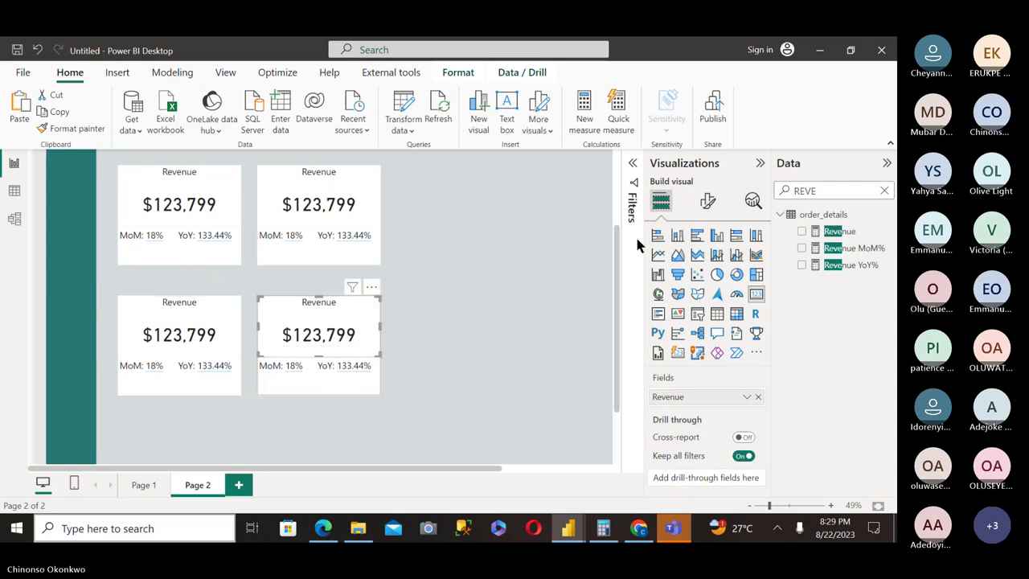
Insert a text box on the executive report page reading "Sales Trends" at font size 24.
{"action": "scroll", "coordinate": [623, 202], "scroll_direction": "up", "scroll_amount": 2}
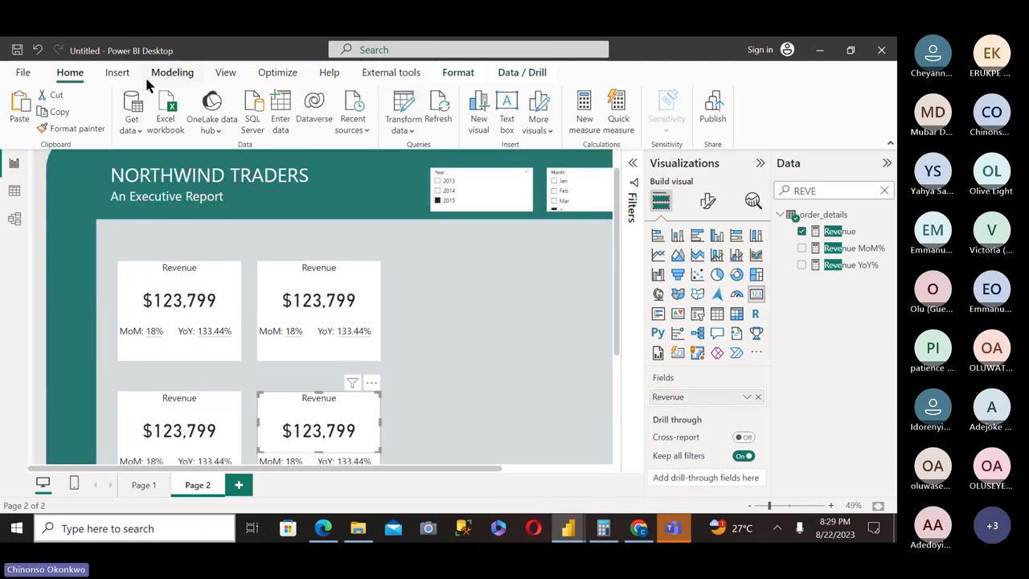
{"action": "left_click", "coordinate": [123, 78]}
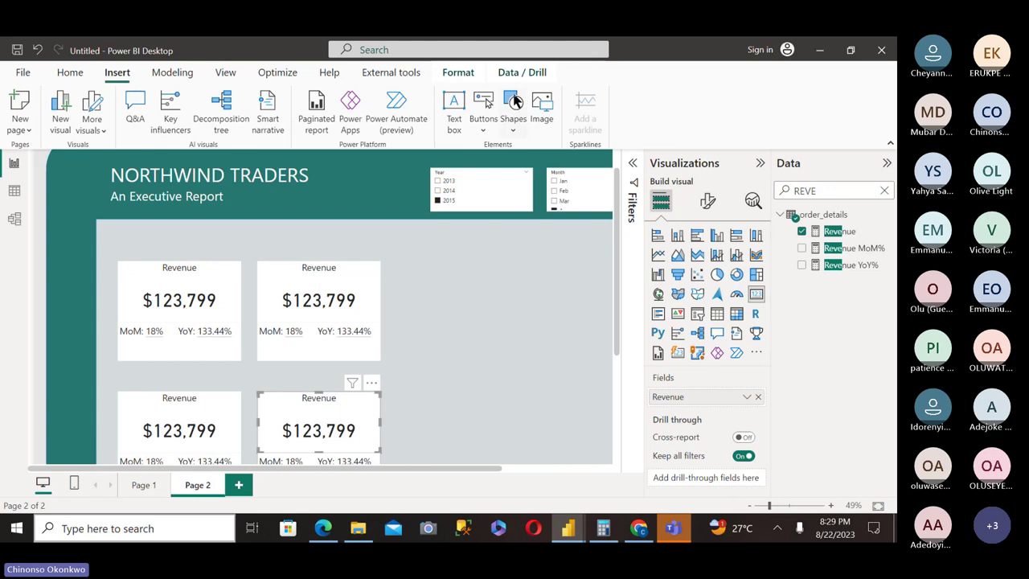
{"action": "left_click", "coordinate": [460, 126]}
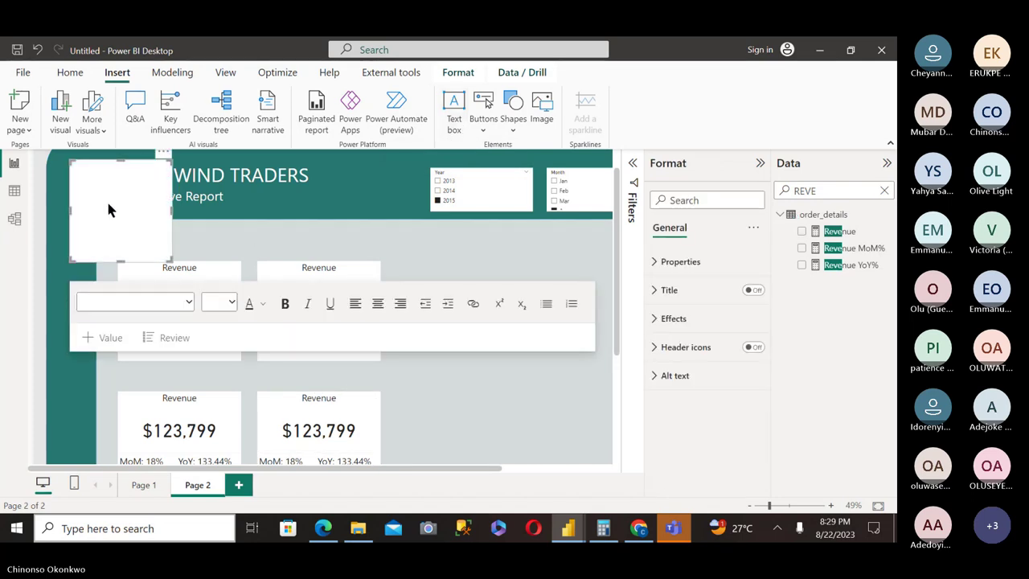
{"action": "left_click", "coordinate": [219, 299]}
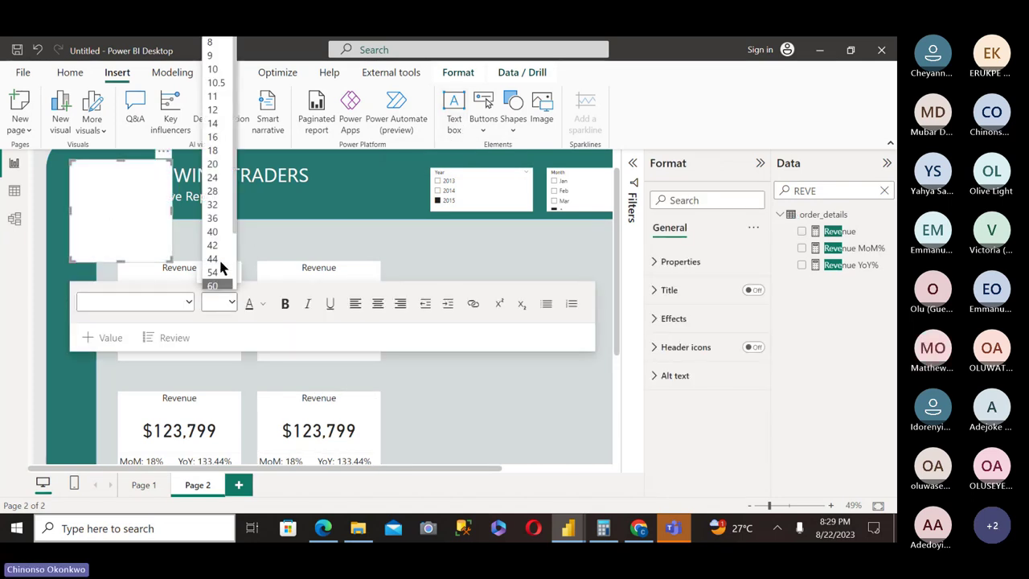
{"action": "left_click", "coordinate": [213, 175]}
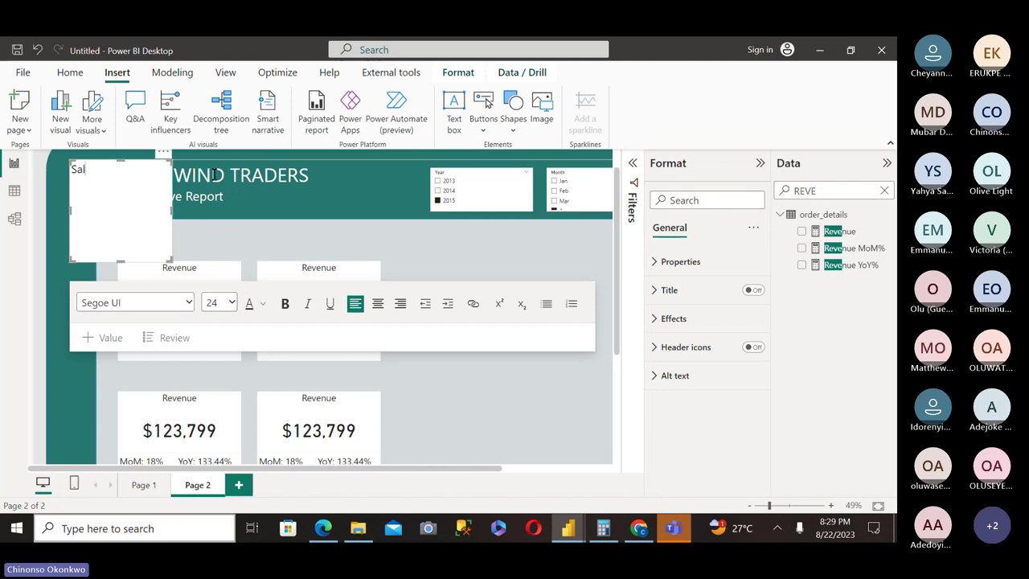
{"action": "type", "text": "Sales Trends"}
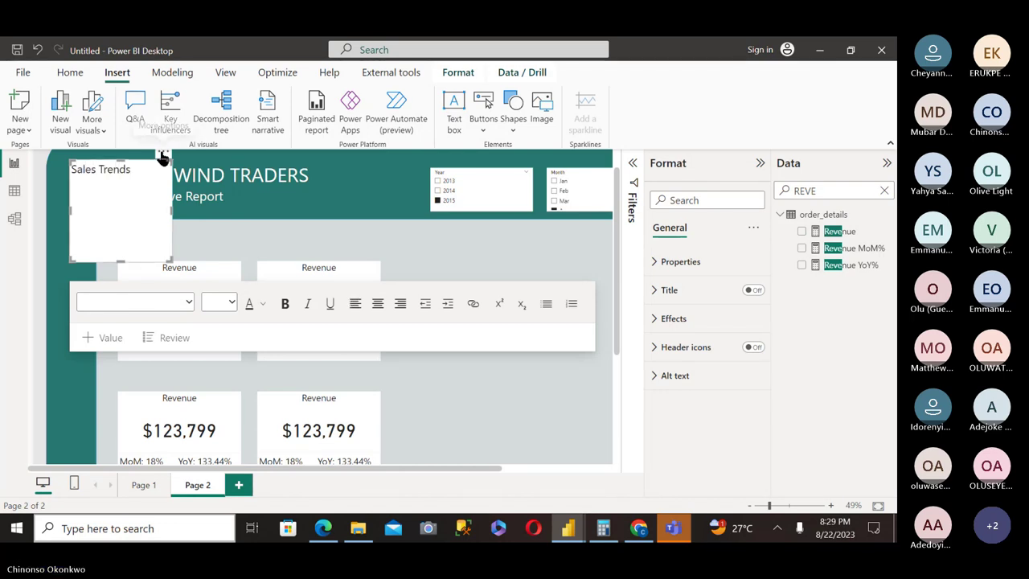
Move the Sales Trends text box above the revenue cards, shorten it to fit the gap and widen it.
{"action": "left_click_drag", "start_coordinate": [165, 155], "coordinate": [214, 218]}
{"action": "left_click", "coordinate": [204, 294]}
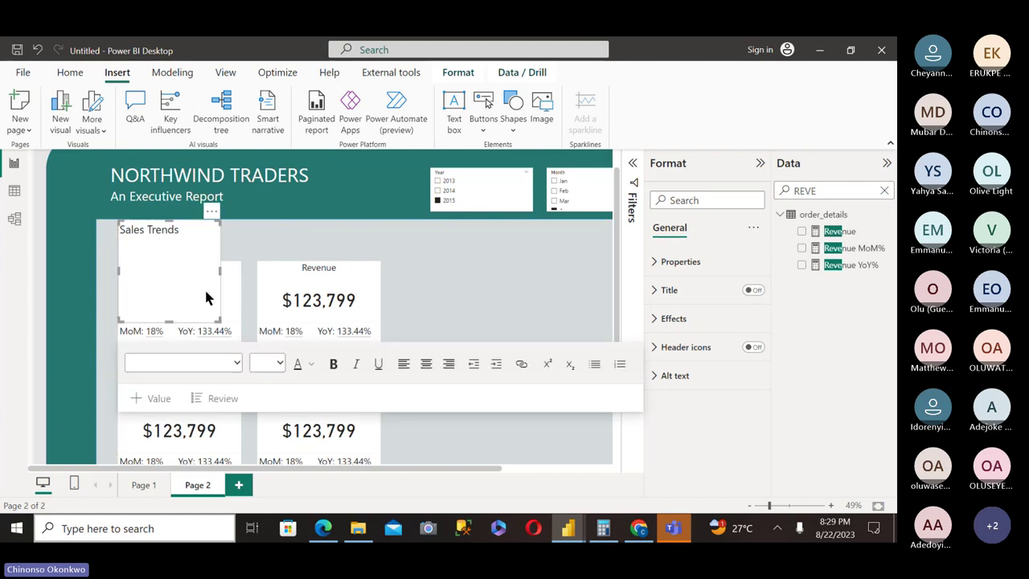
{"action": "left_click_drag", "start_coordinate": [167, 321], "coordinate": [167, 265]}
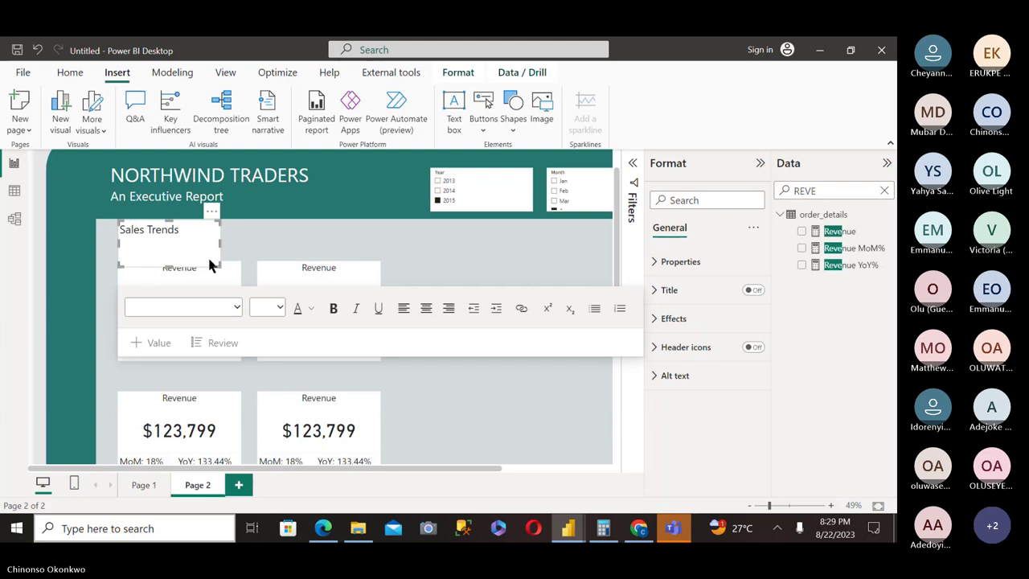
{"action": "left_click_drag", "start_coordinate": [168, 267], "coordinate": [171, 261]}
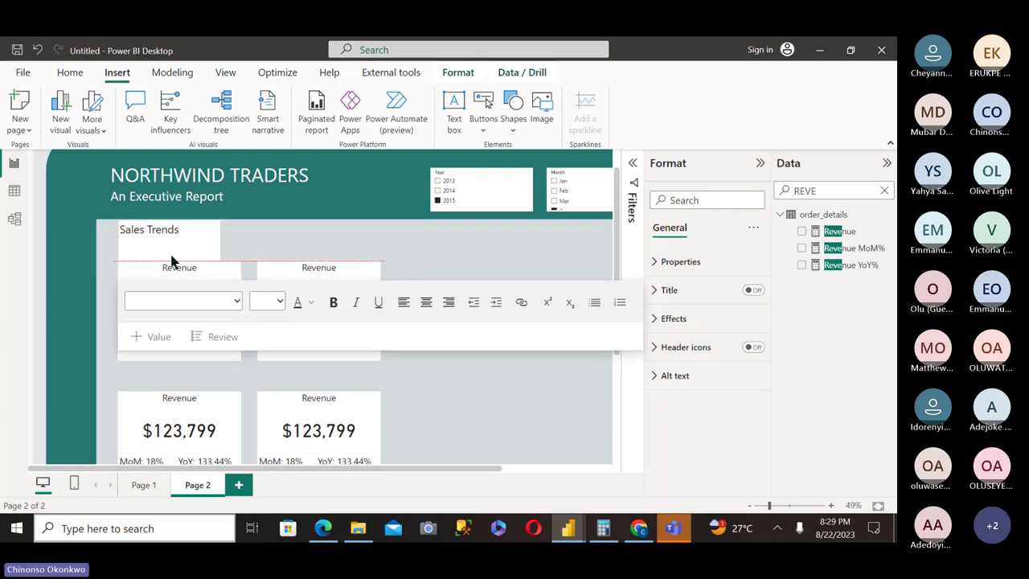
{"action": "left_click_drag", "start_coordinate": [219, 239], "coordinate": [307, 238]}
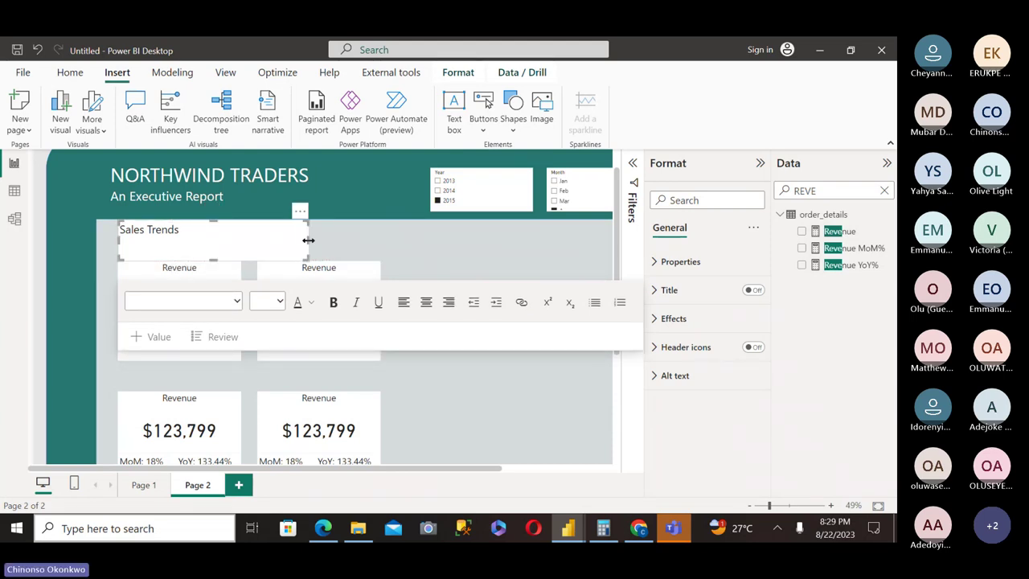
Set the Sales Trends text box's background transparency to 100% and color its text teal from the recent colors.
{"action": "left_click", "coordinate": [680, 318]}
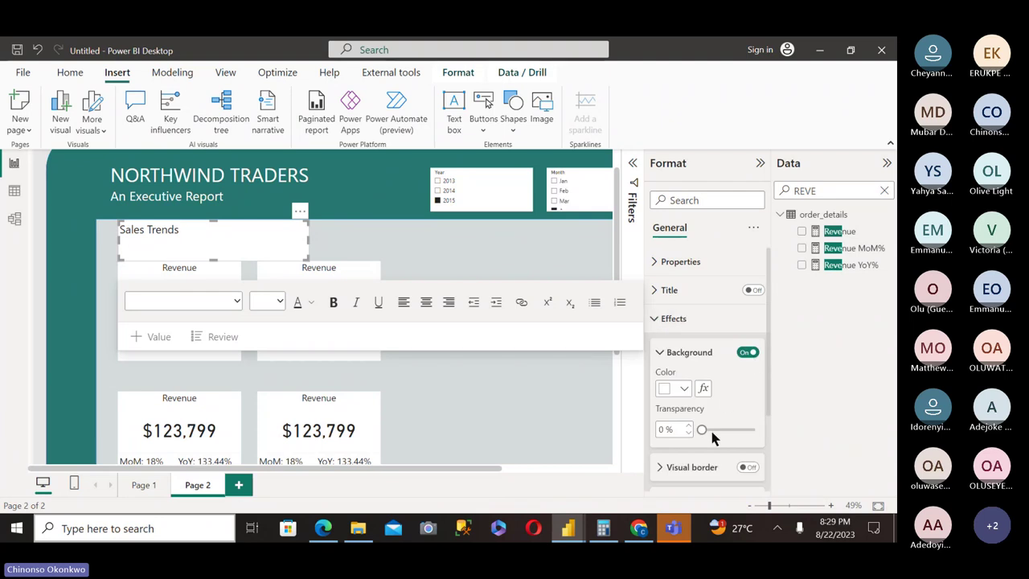
{"action": "left_click_drag", "start_coordinate": [702, 430], "coordinate": [754, 429]}
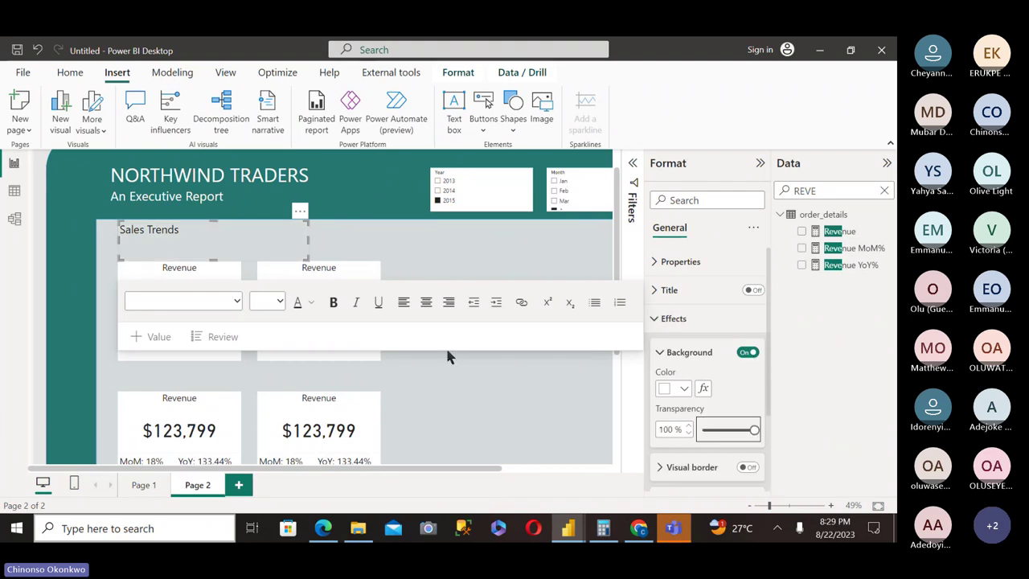
{"action": "triple_click", "coordinate": [174, 228]}
{"action": "left_click", "coordinate": [309, 302]}
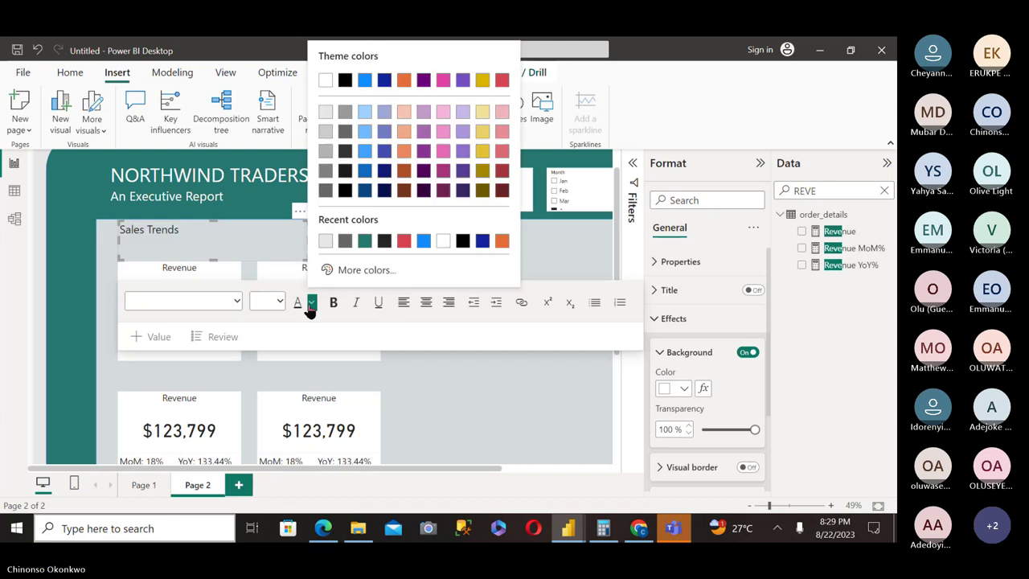
{"action": "left_click", "coordinate": [365, 241]}
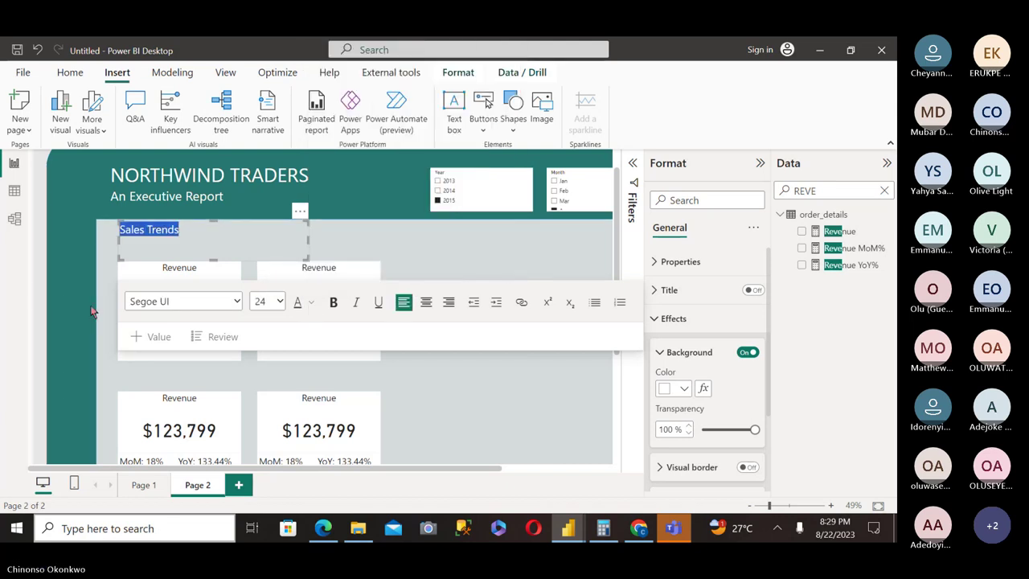
{"action": "left_click", "coordinate": [197, 257]}
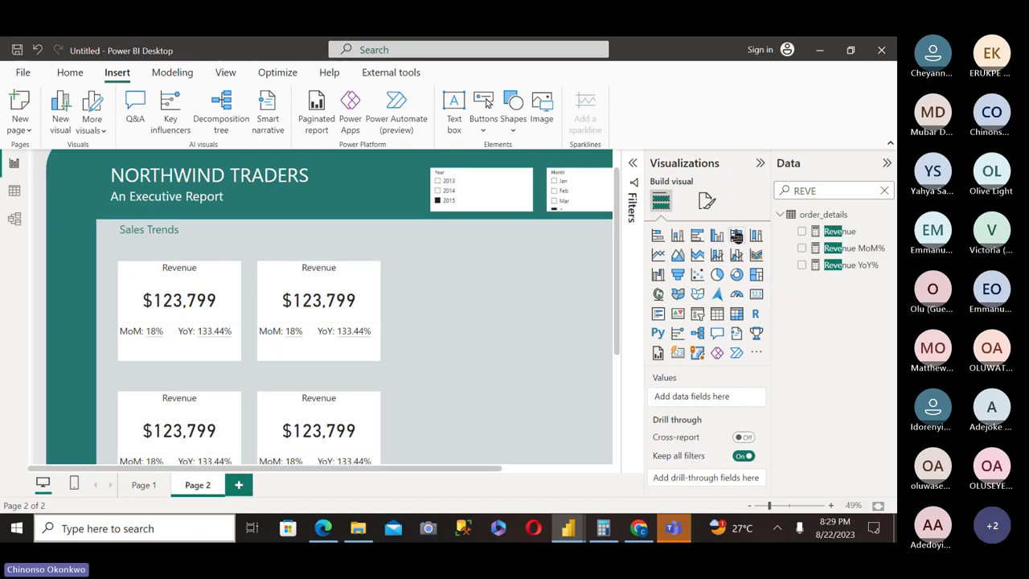
Examine the executive report page's layout at 65% zoom, including the empty space beside the revenue cards.
{"action": "left_click", "coordinate": [759, 165]}
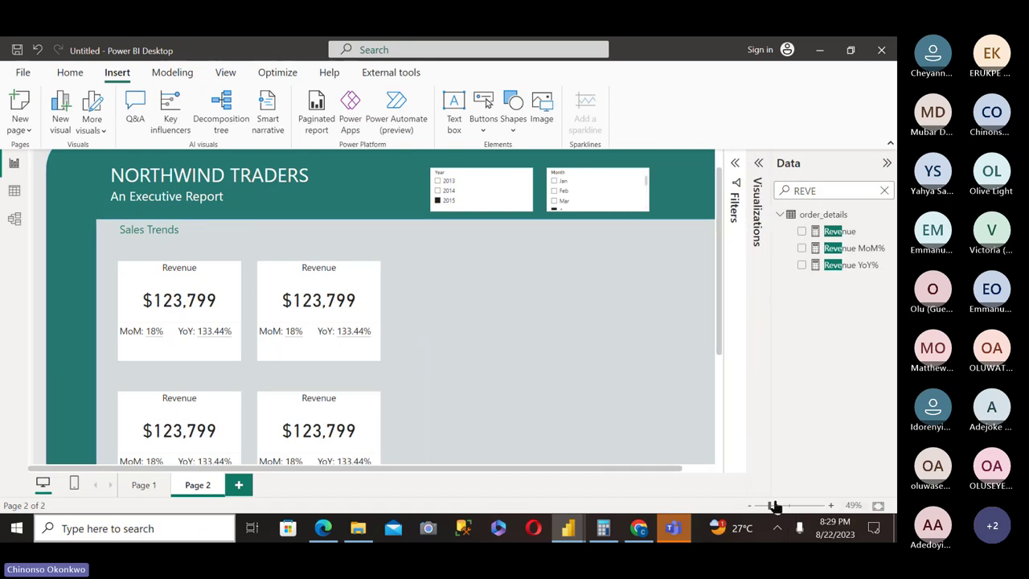
{"action": "left_click_drag", "start_coordinate": [772, 504], "coordinate": [777, 505]}
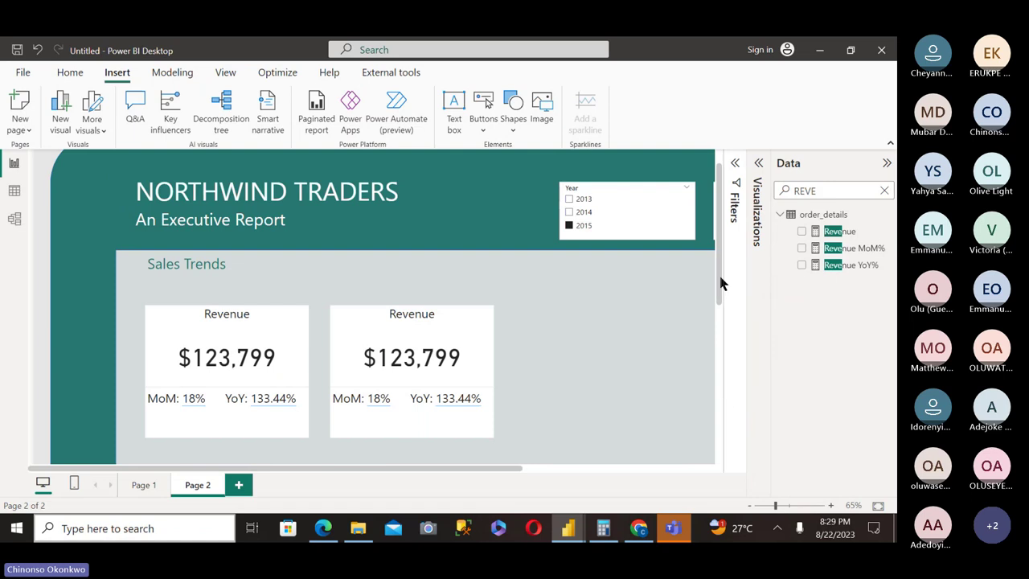
{"action": "scroll", "coordinate": [723, 298], "scroll_direction": "down", "scroll_amount": 2}
{"action": "scroll", "coordinate": [727, 337], "scroll_direction": "down", "scroll_amount": 1}
{"action": "scroll", "coordinate": [719, 305], "scroll_direction": "up", "scroll_amount": 2}
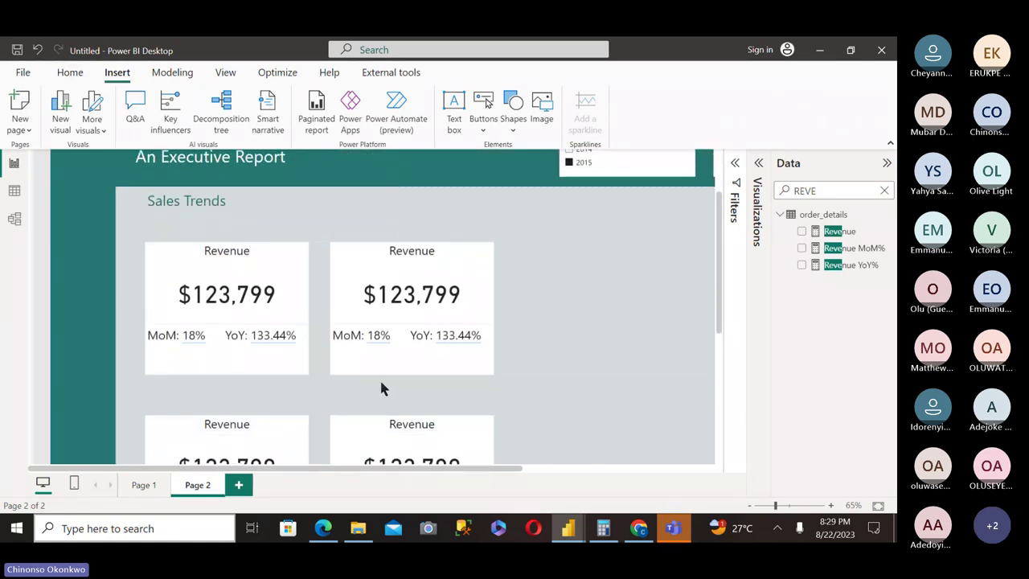
{"action": "scroll", "coordinate": [724, 233], "scroll_direction": "up", "scroll_amount": 3}
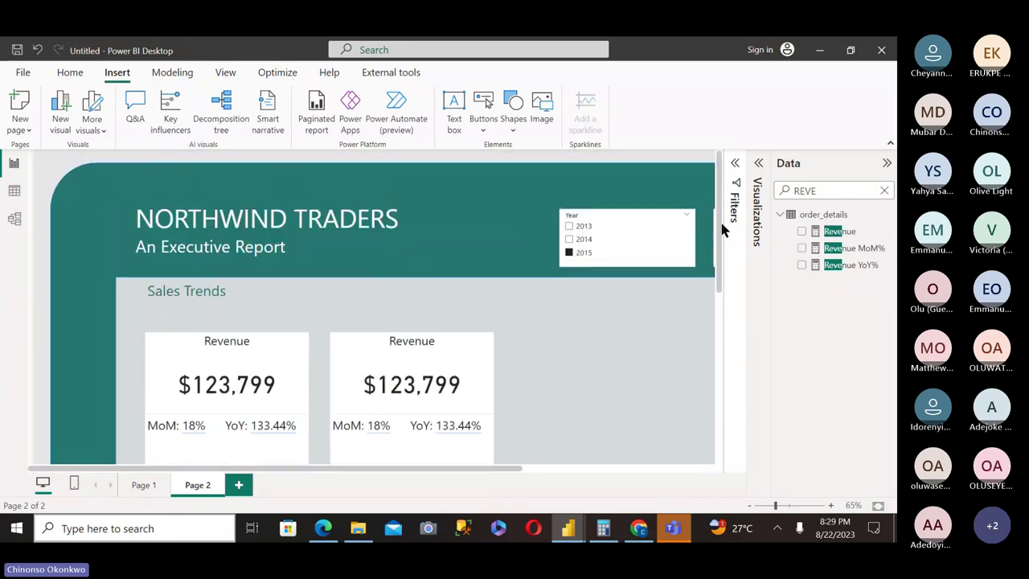
{"action": "scroll", "coordinate": [722, 242], "scroll_direction": "down", "scroll_amount": 2}
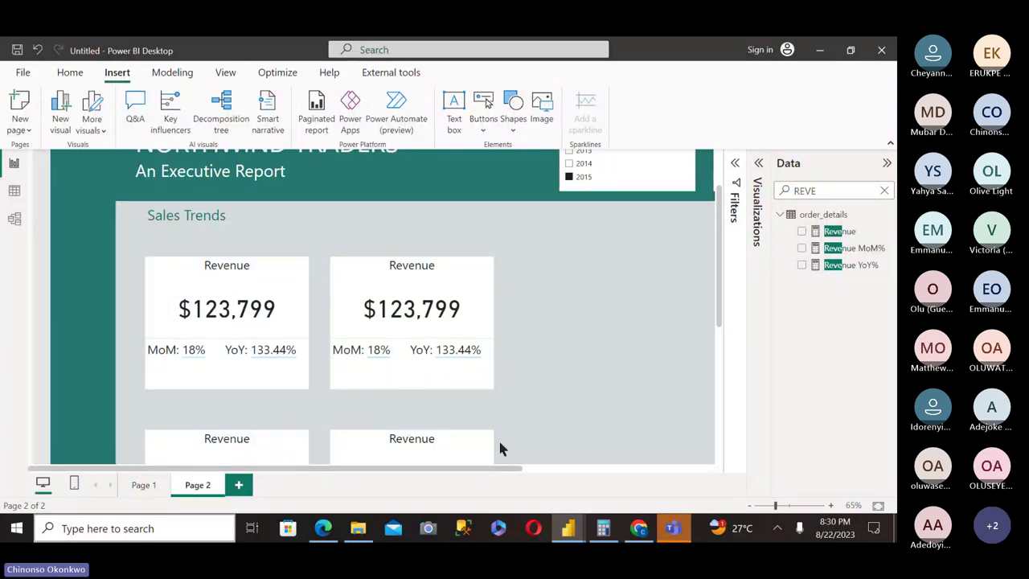
{"action": "scroll", "coordinate": [667, 455], "scroll_direction": "right", "scroll_amount": 5}
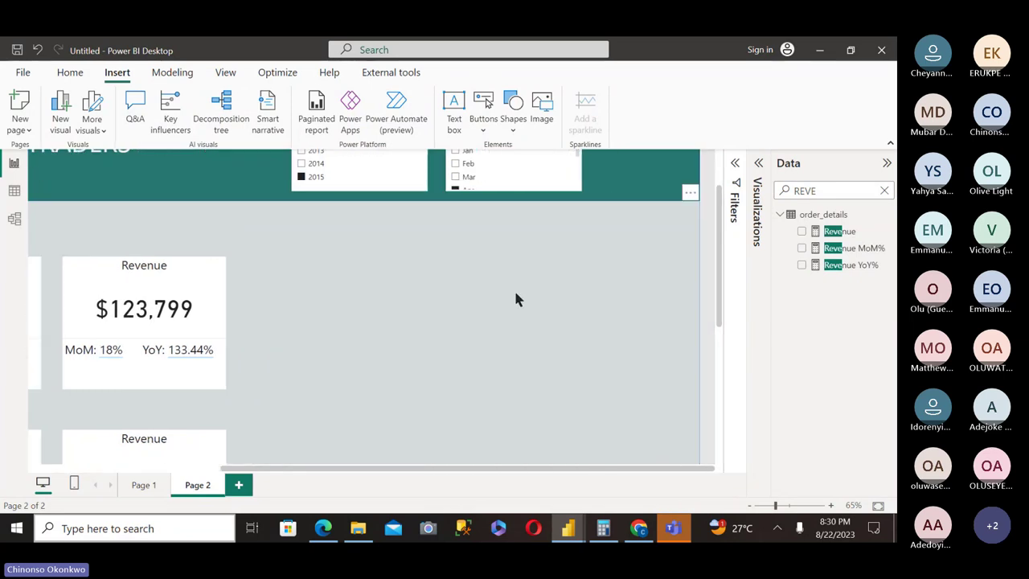
Copy the Revenue by Year and Month line chart from Page 1 to Page 2 and move it beside the revenue cards.
{"action": "left_click", "coordinate": [131, 487]}
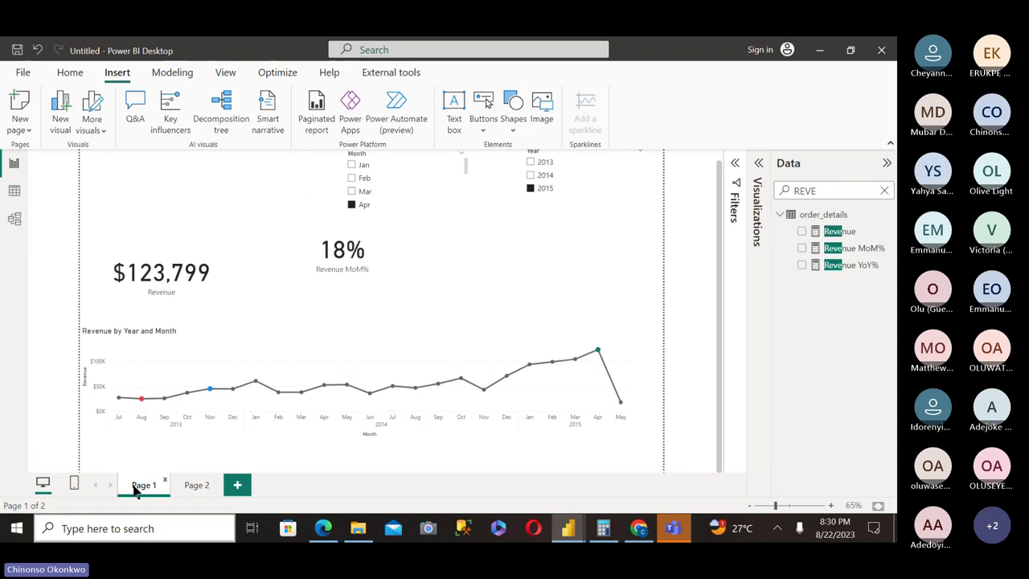
{"action": "left_click", "coordinate": [321, 404]}
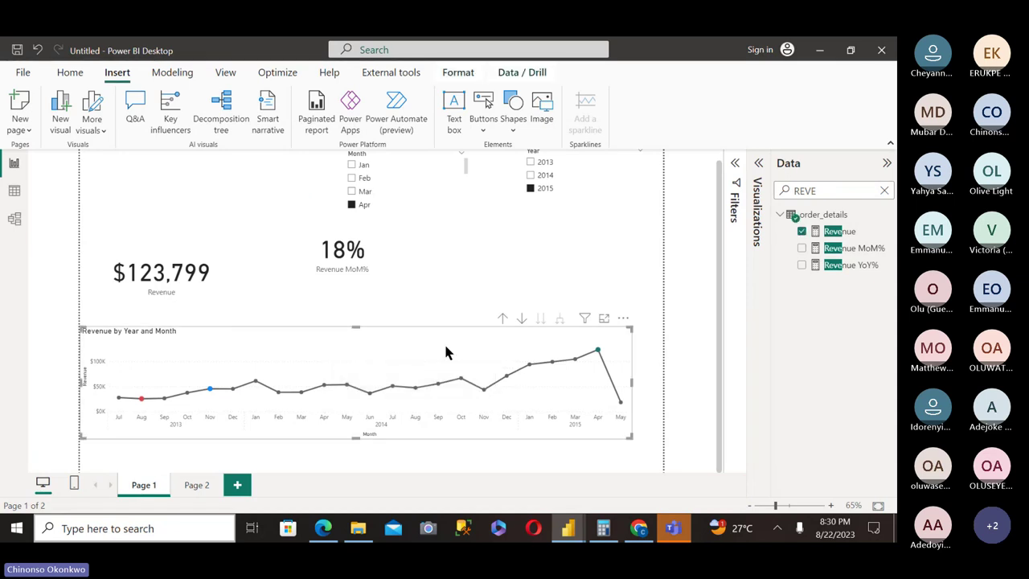
{"action": "left_click", "coordinate": [193, 486]}
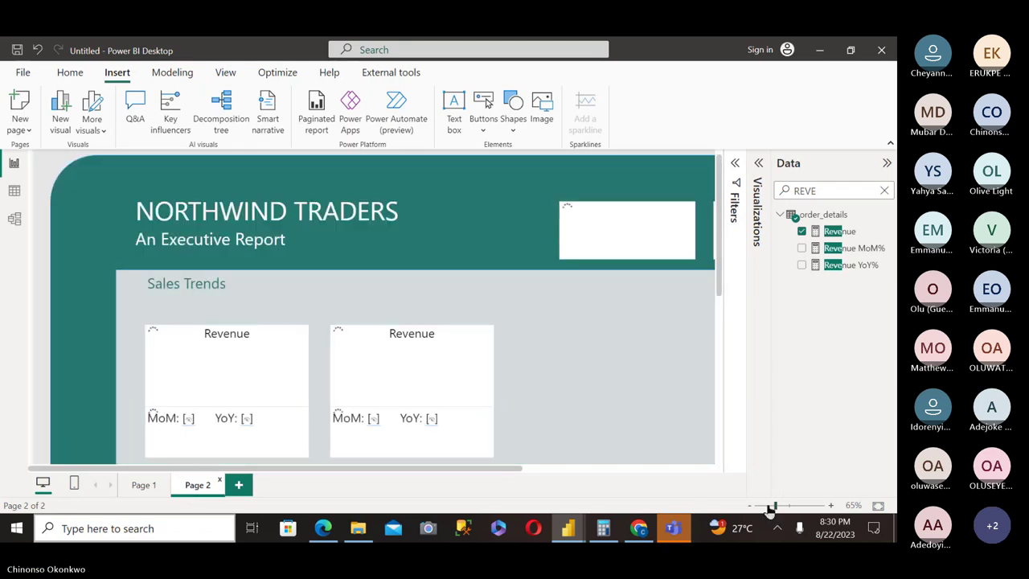
{"action": "left_click_drag", "start_coordinate": [773, 506], "coordinate": [768, 506]}
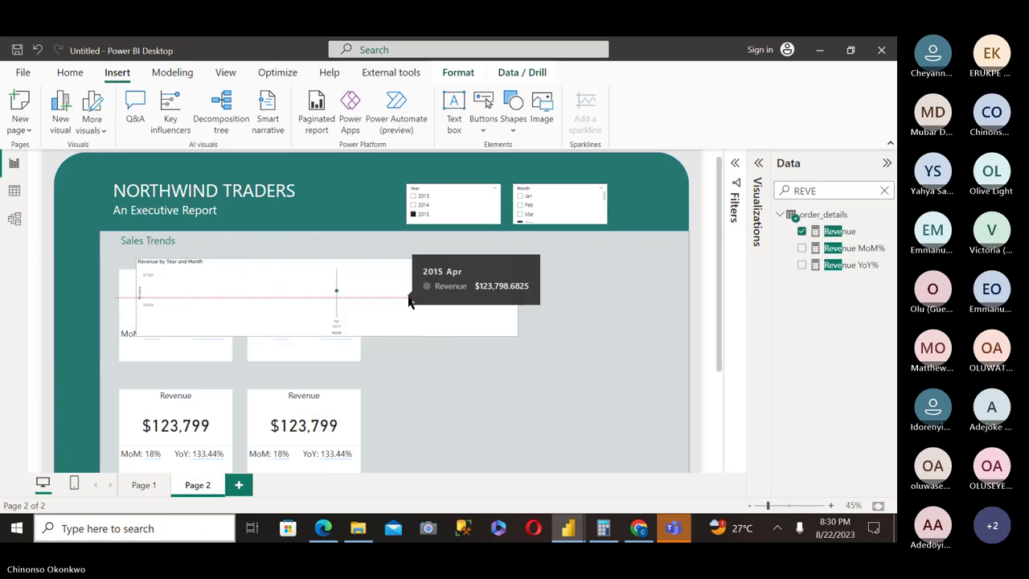
{"action": "left_click_drag", "start_coordinate": [409, 300], "coordinate": [624, 303]}
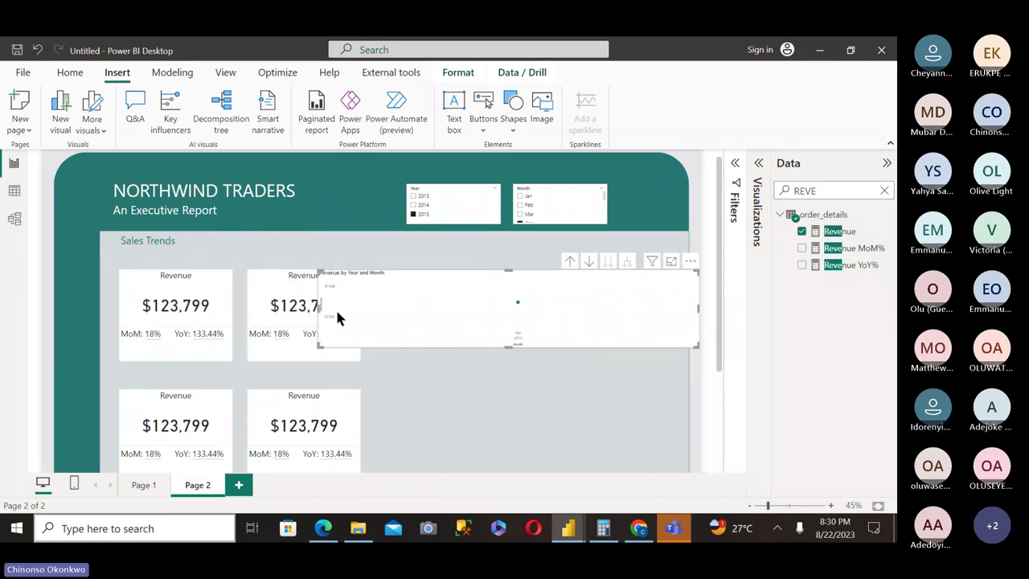
Resize the line chart to fill the space beside the upper revenue cards, matching their height and staying inside the grey panel.
{"action": "left_click_drag", "start_coordinate": [320, 305], "coordinate": [374, 317]}
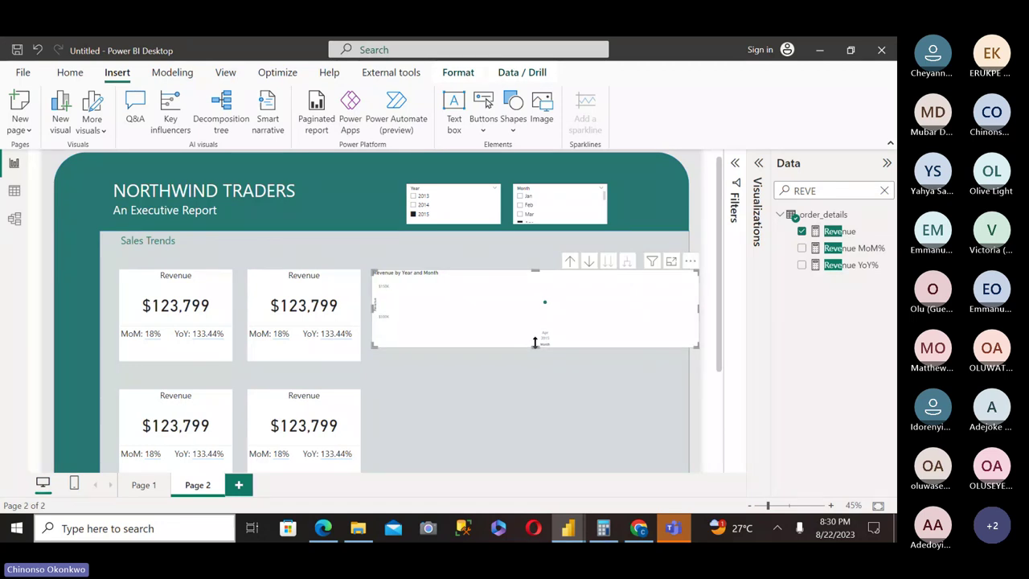
{"action": "left_click_drag", "start_coordinate": [534, 343], "coordinate": [534, 360]}
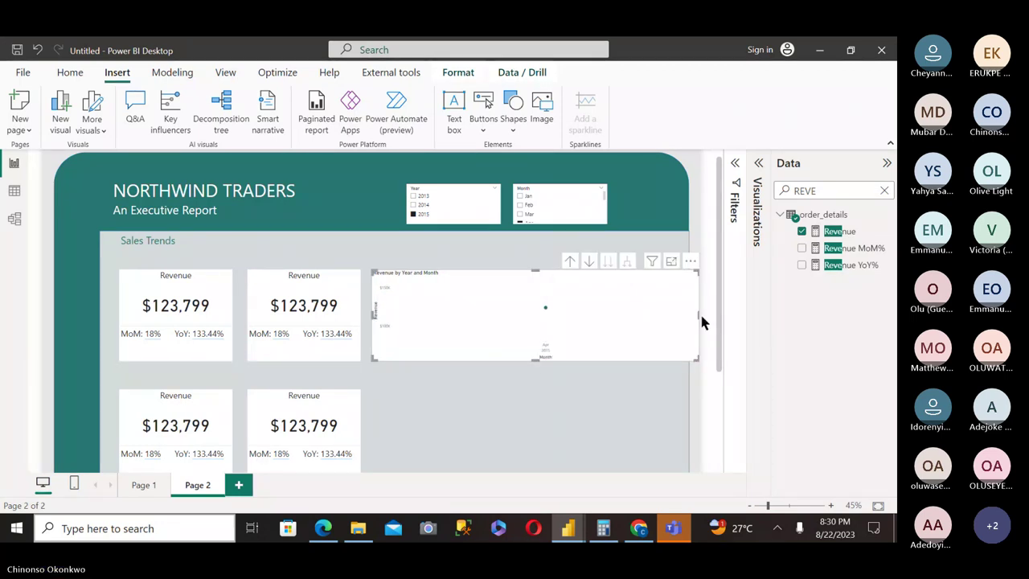
{"action": "left_click_drag", "start_coordinate": [699, 313], "coordinate": [677, 316]}
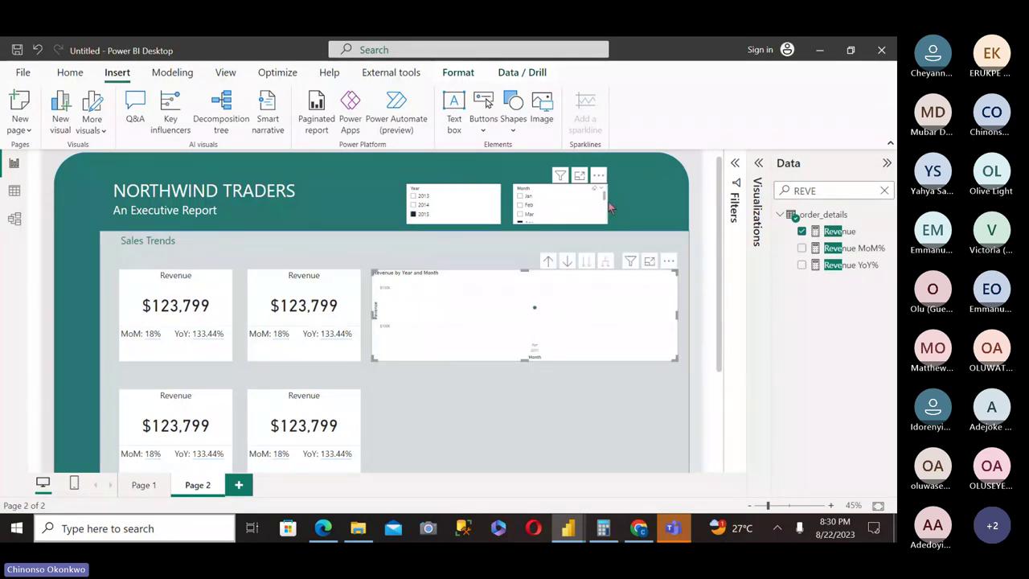
Edit the Month slicer's interactions so that it has no effect on the Revenue by Year and Month line chart.
{"action": "scroll", "coordinate": [563, 205], "scroll_direction": "down", "scroll_amount": 2}
{"action": "left_click", "coordinate": [520, 208]}
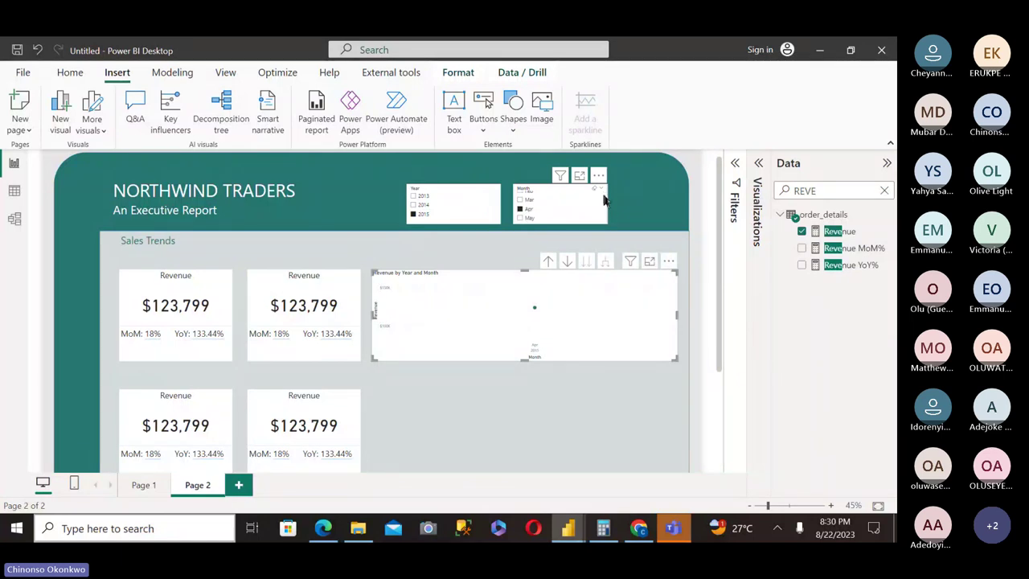
{"action": "mouse_move", "coordinate": [528, 327]}
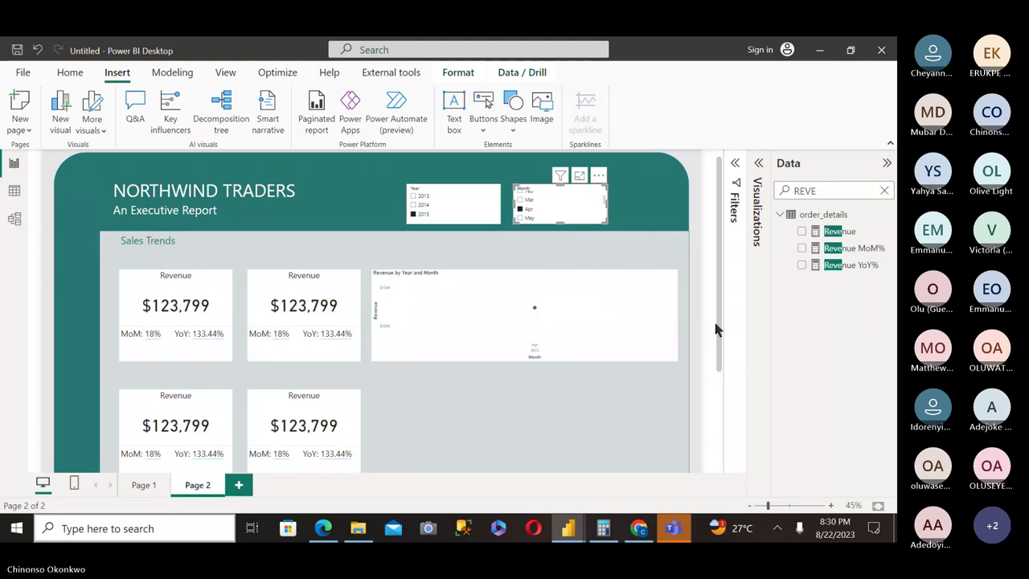
{"action": "left_click_drag", "start_coordinate": [719, 332], "coordinate": [721, 339]}
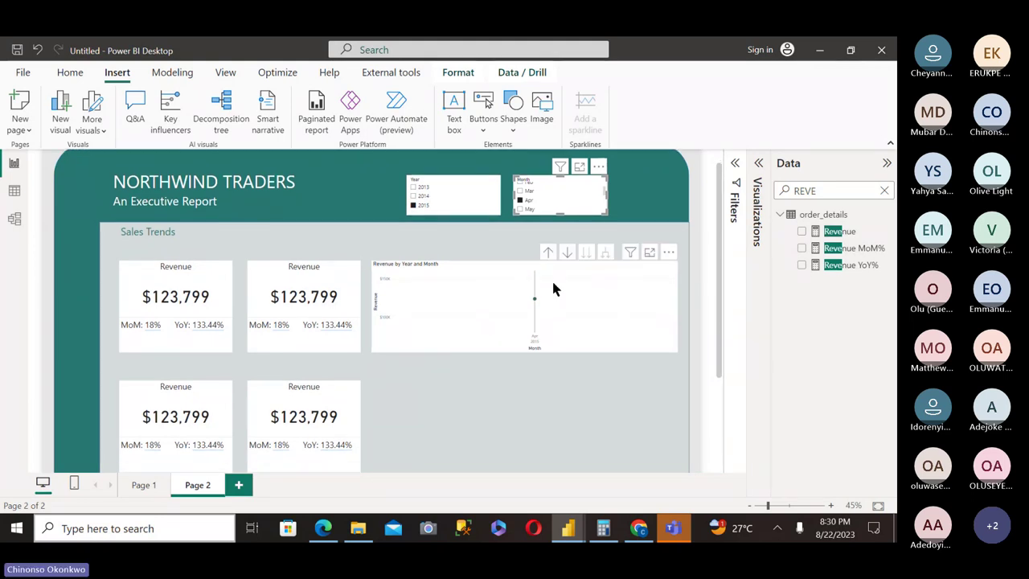
{"action": "left_click", "coordinate": [458, 73]}
{"action": "left_click", "coordinate": [24, 120]}
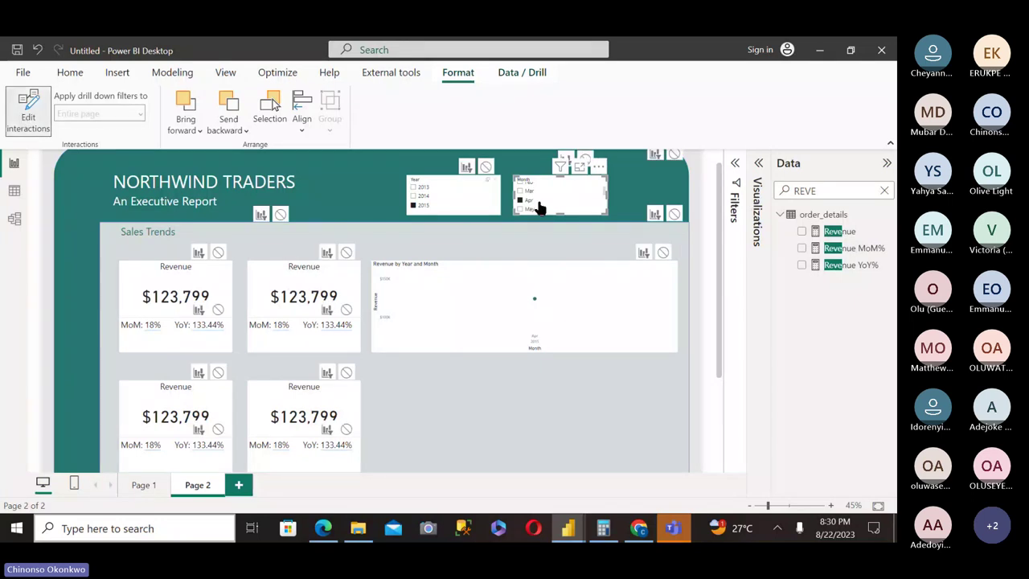
{"action": "left_click", "coordinate": [662, 254]}
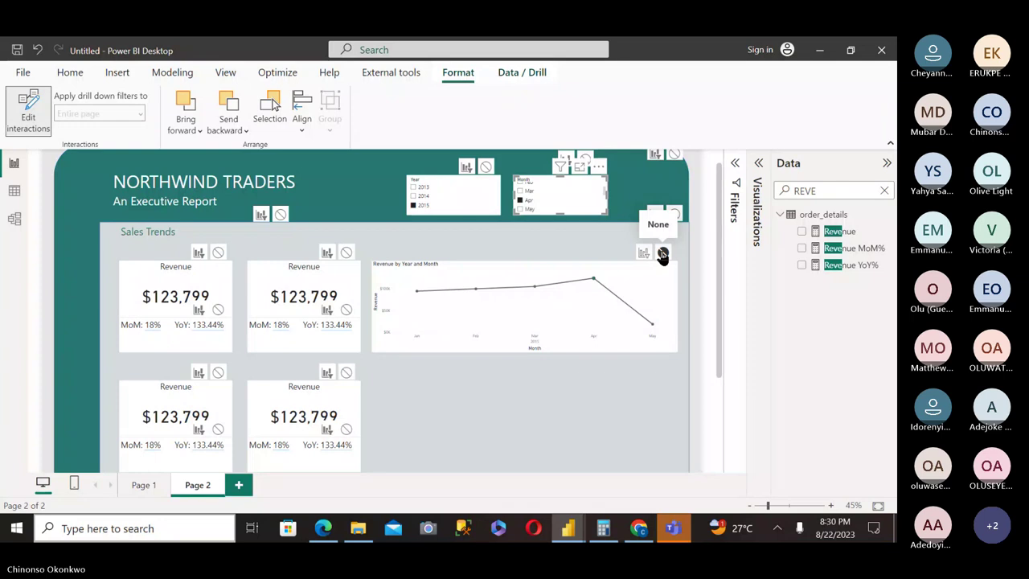
Clear Apr and 2015 in the slicers and set the Year slicer's interaction with the line chart to None.
{"action": "left_click", "coordinate": [520, 204]}
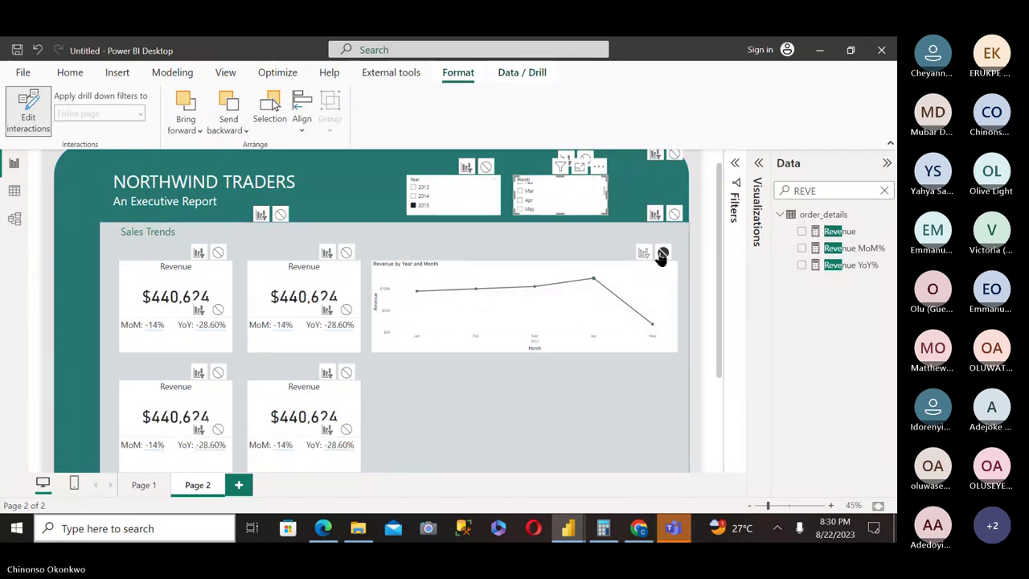
{"action": "left_click", "coordinate": [413, 205]}
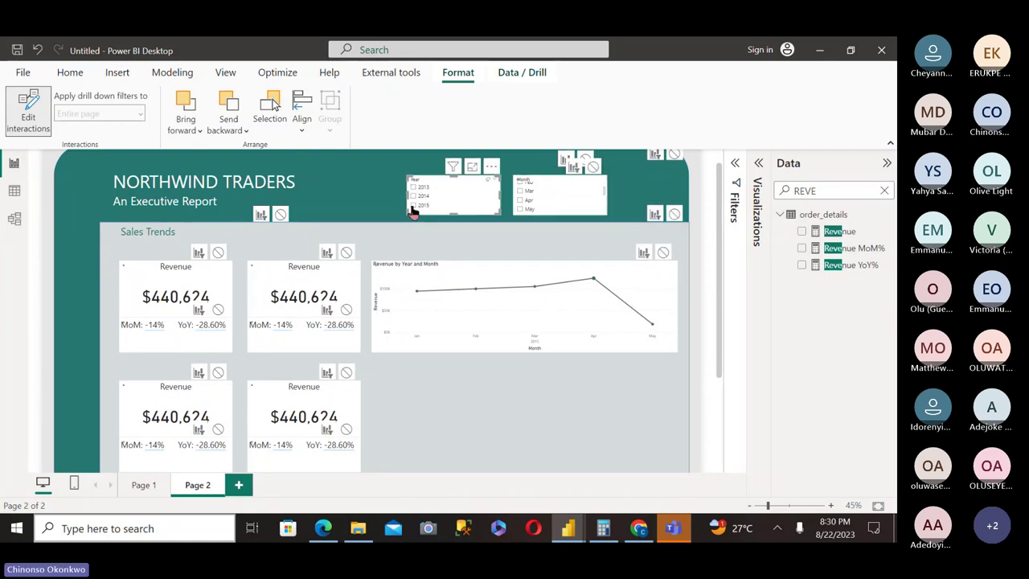
{"action": "left_click", "coordinate": [663, 253]}
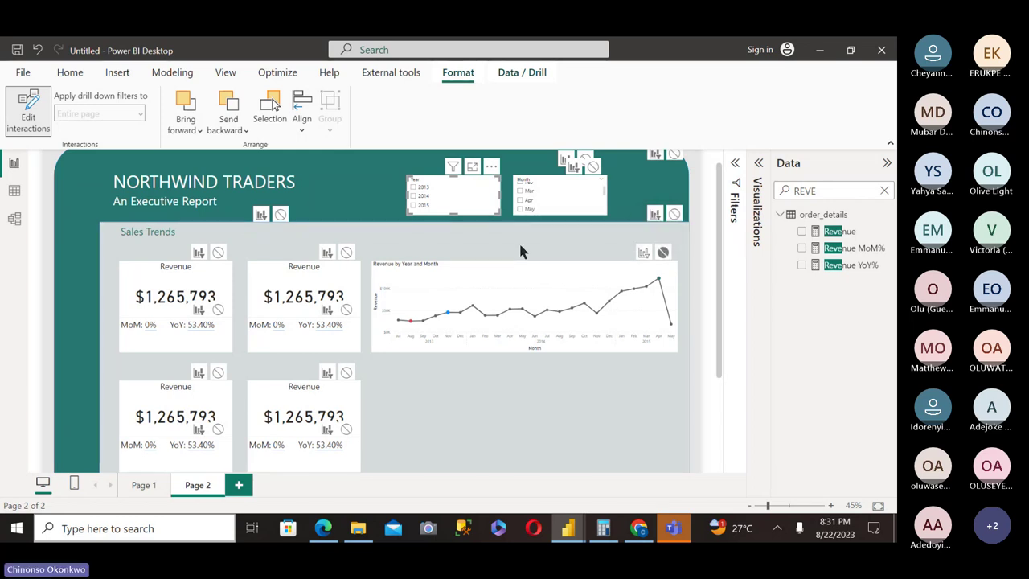
Select 2015 in the Year slicer and Apr in the Month slicer, and finish editing interactions.
{"action": "left_click", "coordinate": [412, 206]}
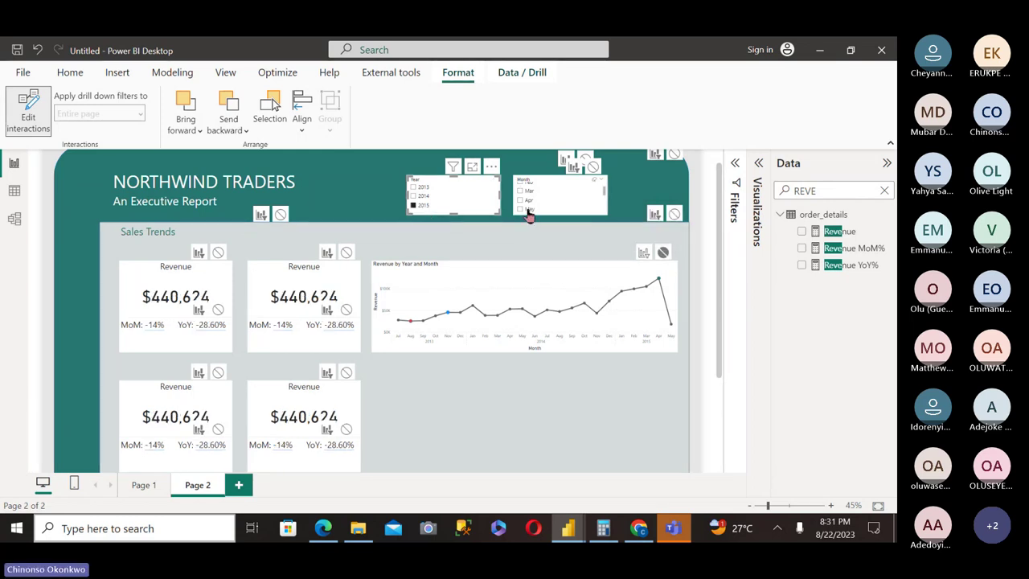
{"action": "left_click", "coordinate": [519, 200]}
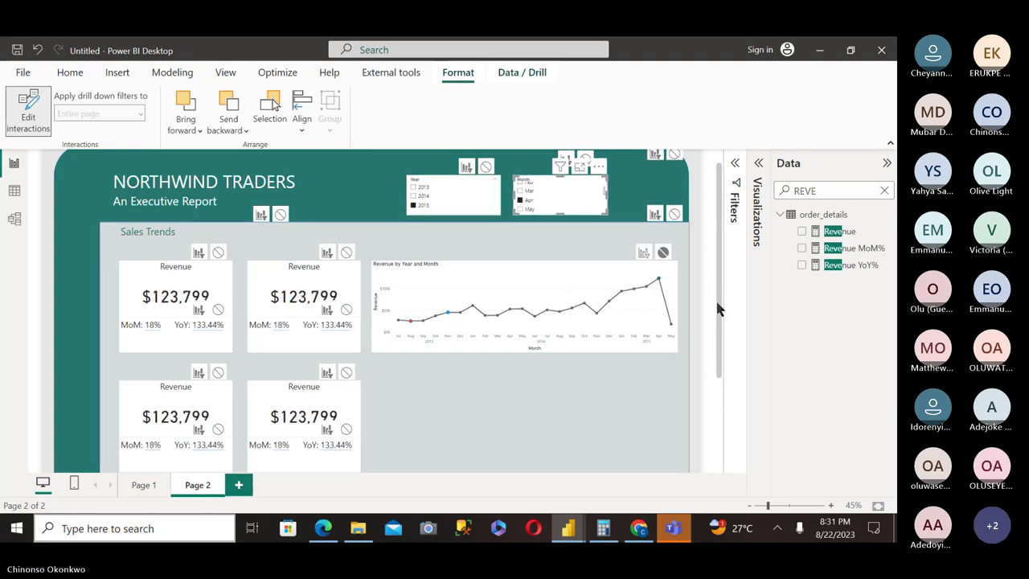
{"action": "scroll", "coordinate": [714, 297], "scroll_direction": "down", "scroll_amount": 2}
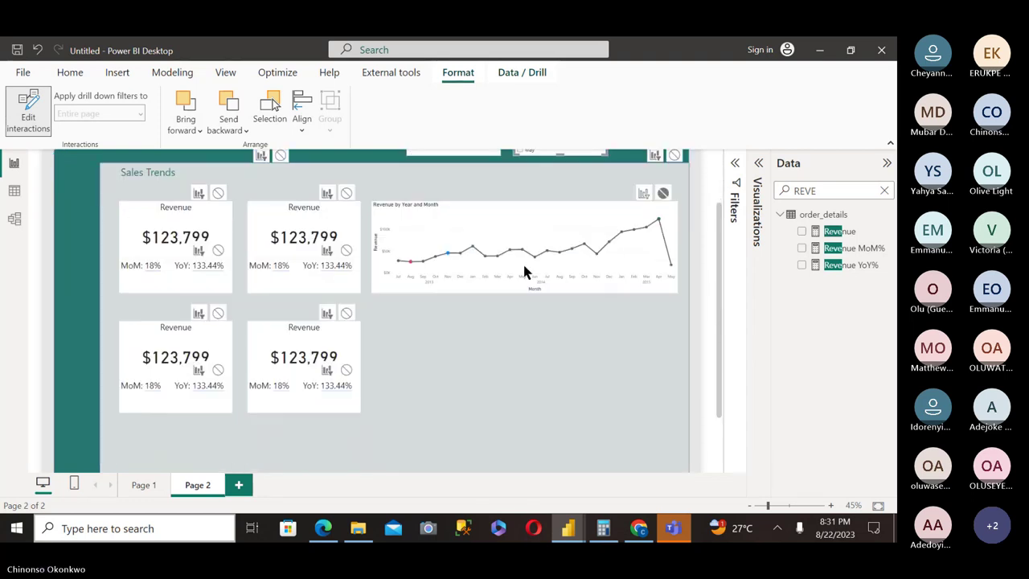
{"action": "left_click", "coordinate": [24, 113]}
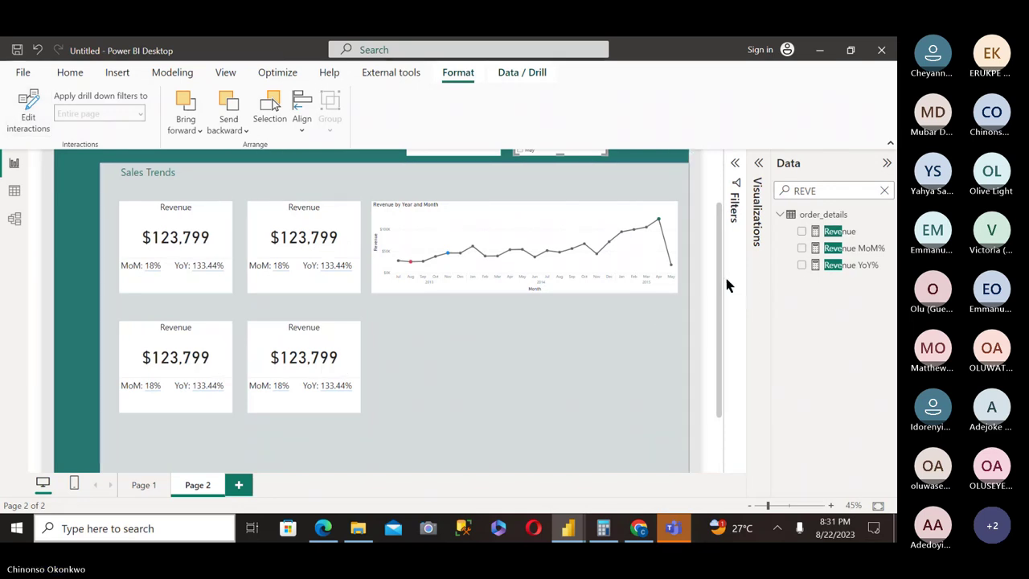
{"action": "left_click_drag", "start_coordinate": [718, 285], "coordinate": [724, 237]}
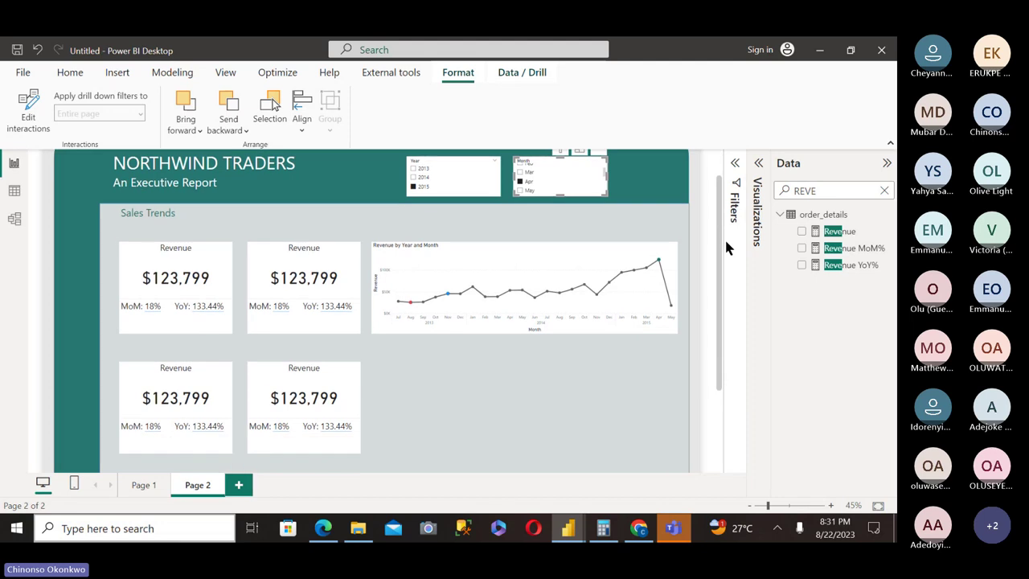
Change the line chart's title text to "Sales Trend overtime".
{"action": "left_click", "coordinate": [458, 257]}
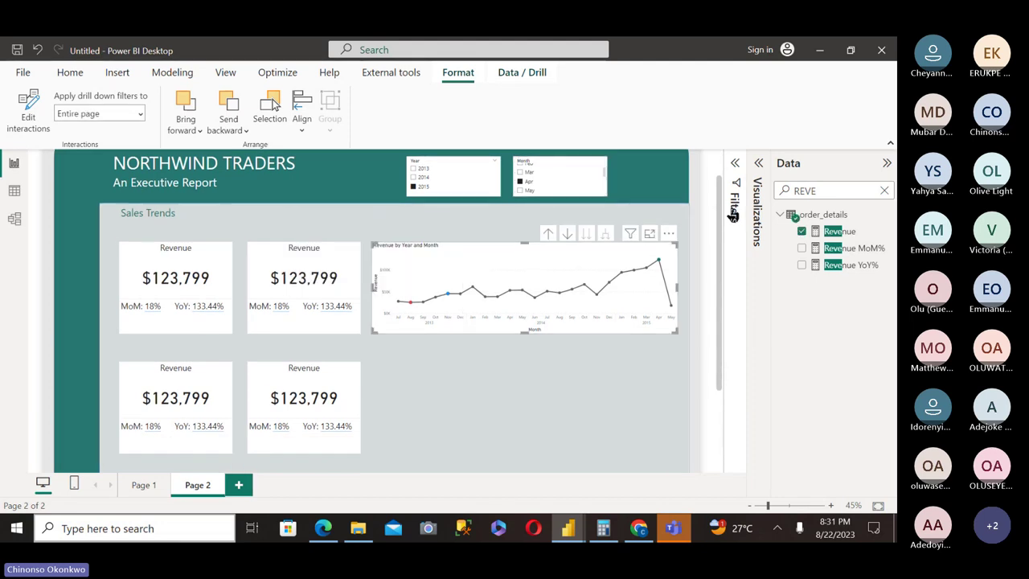
{"action": "left_click", "coordinate": [758, 163]}
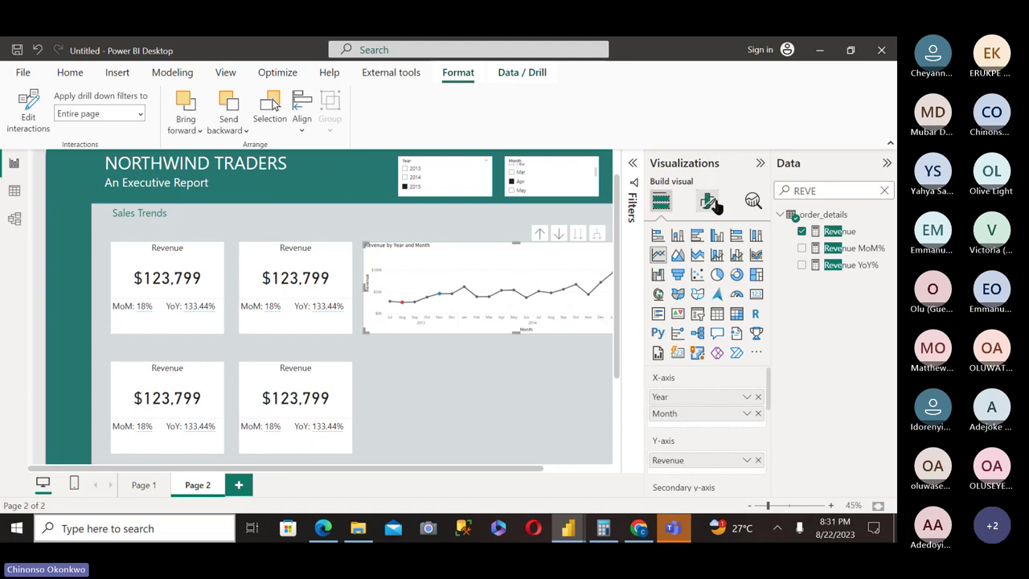
{"action": "left_click", "coordinate": [707, 202]}
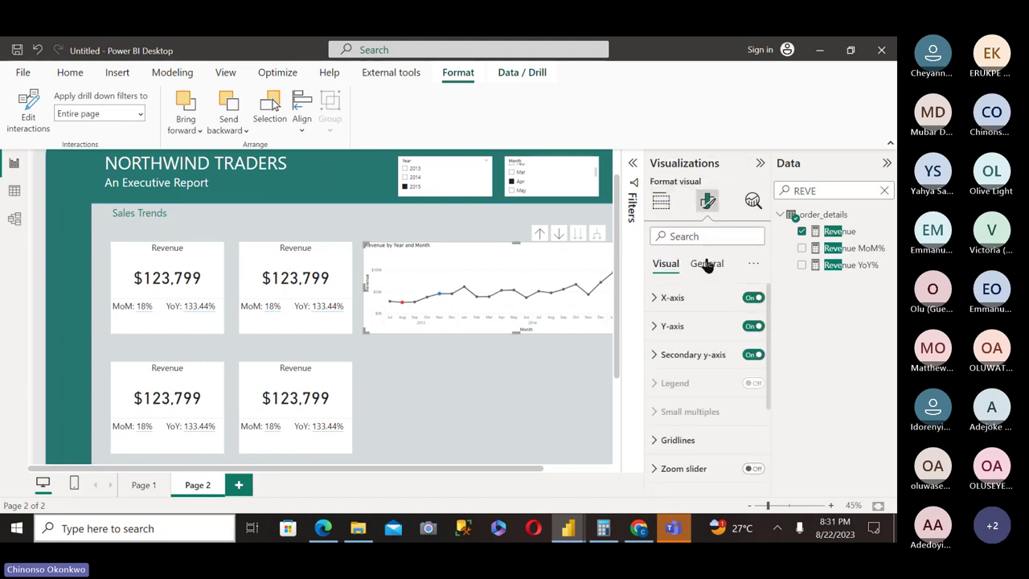
{"action": "left_click", "coordinate": [706, 265]}
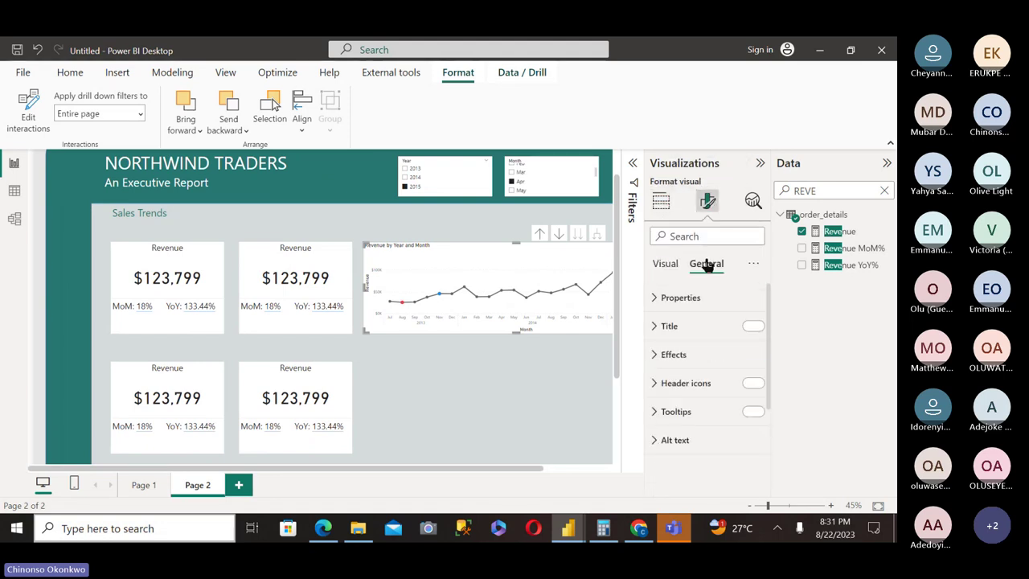
{"action": "left_click", "coordinate": [666, 326]}
{"action": "left_click", "coordinate": [677, 400]}
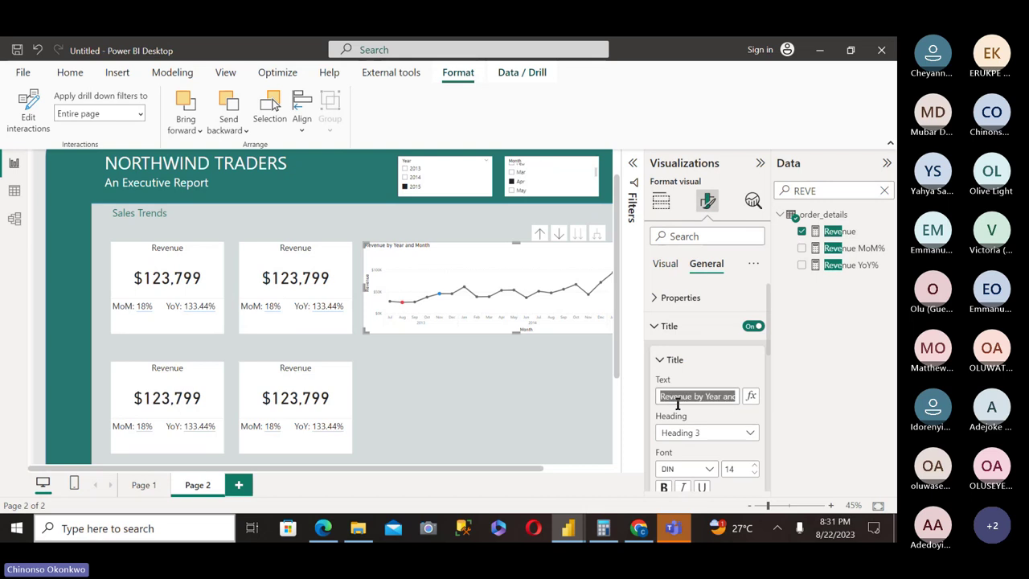
{"action": "type", "text": "Sa"}
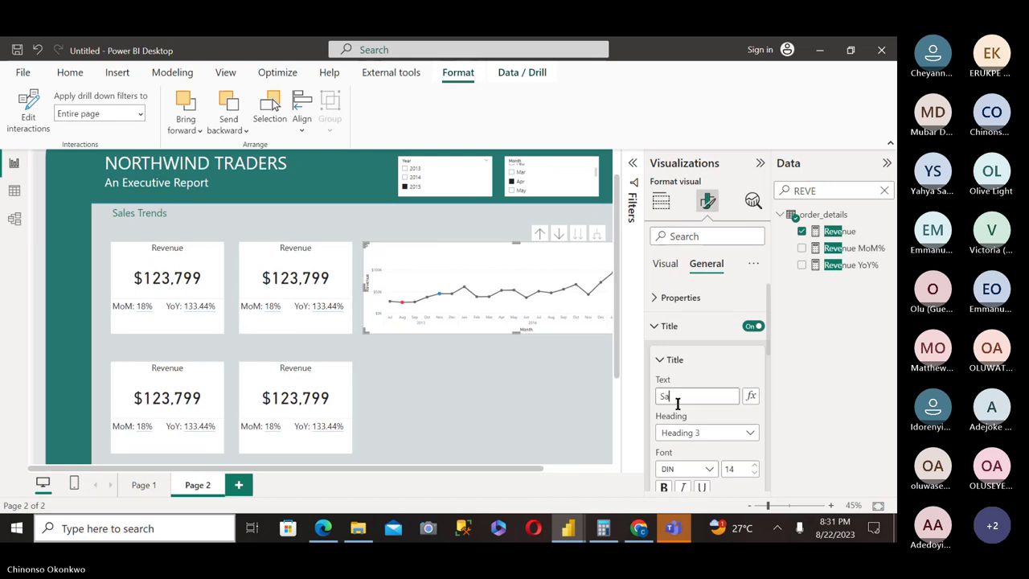
{"action": "type", "text": "les Tre"}
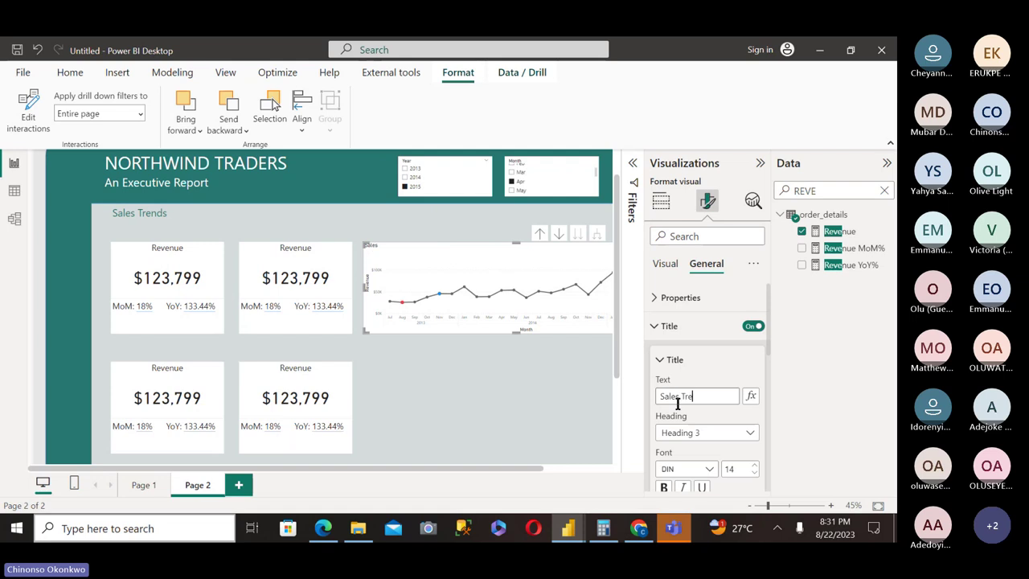
{"action": "type", "text": "nd overt"}
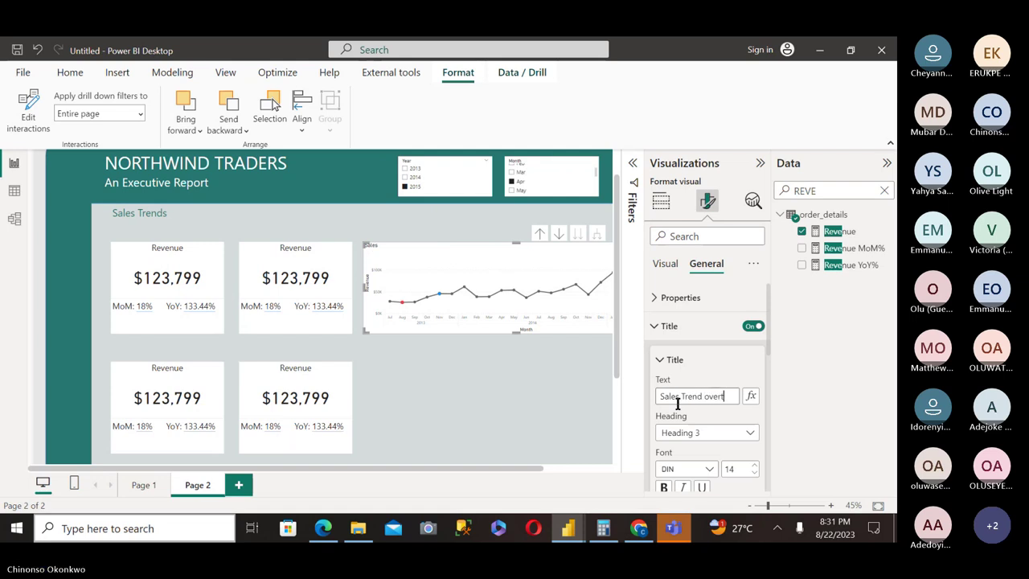
{"action": "type", "text": "ime"}
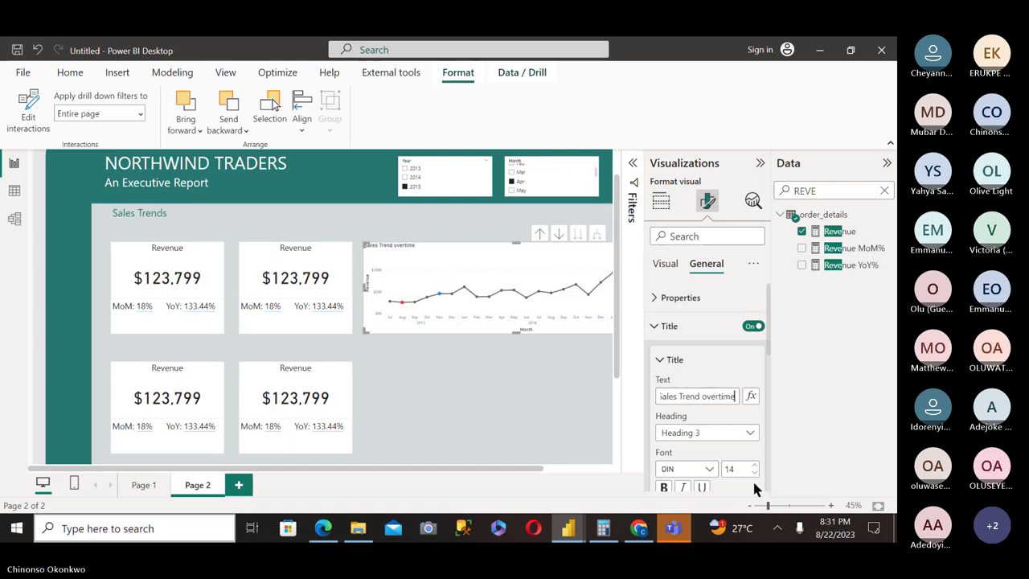
Set the font size of the line chart's title to 20.
{"action": "double_click", "coordinate": [743, 469]}
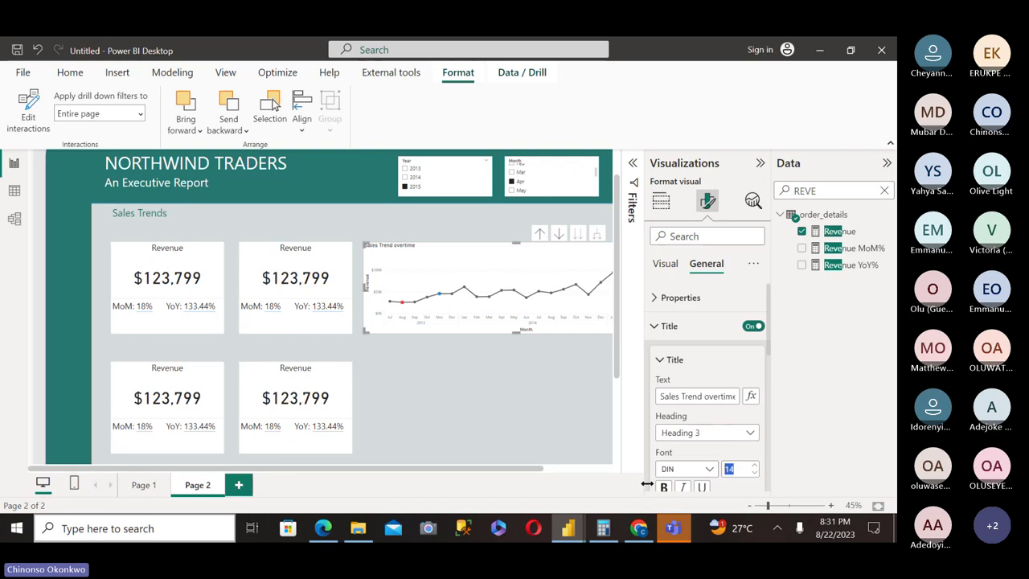
{"action": "type", "text": "16"}
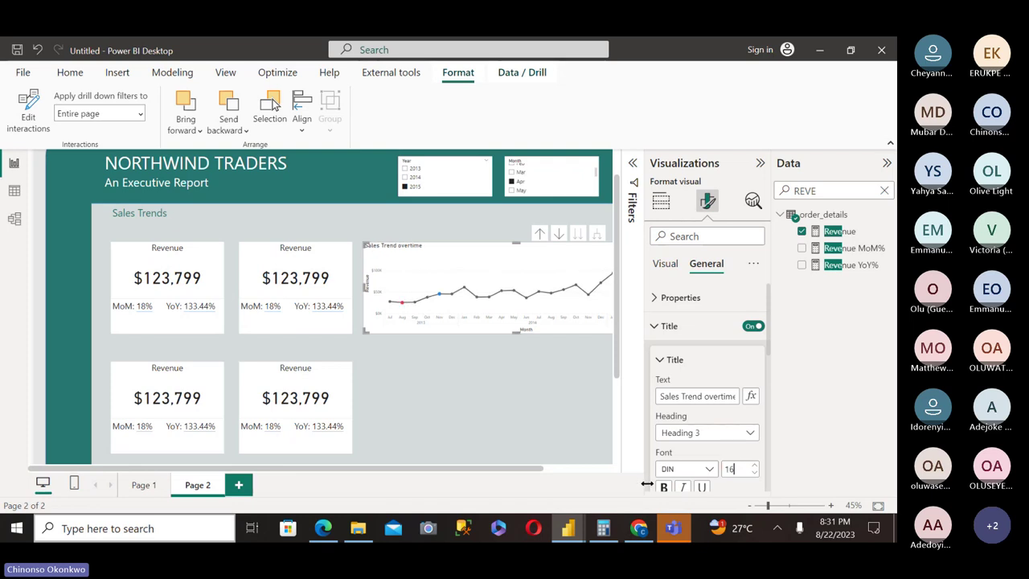
{"action": "key", "text": "BackSpace"}
{"action": "key", "text": "BackSpace"}
{"action": "type", "text": "20"}
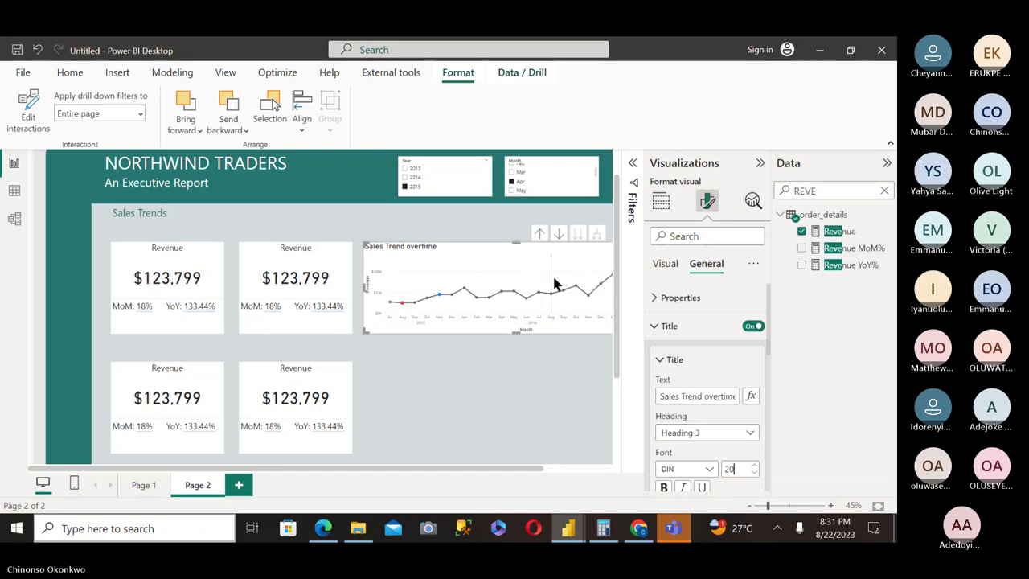
{"action": "left_click_drag", "start_coordinate": [486, 467], "coordinate": [499, 466]}
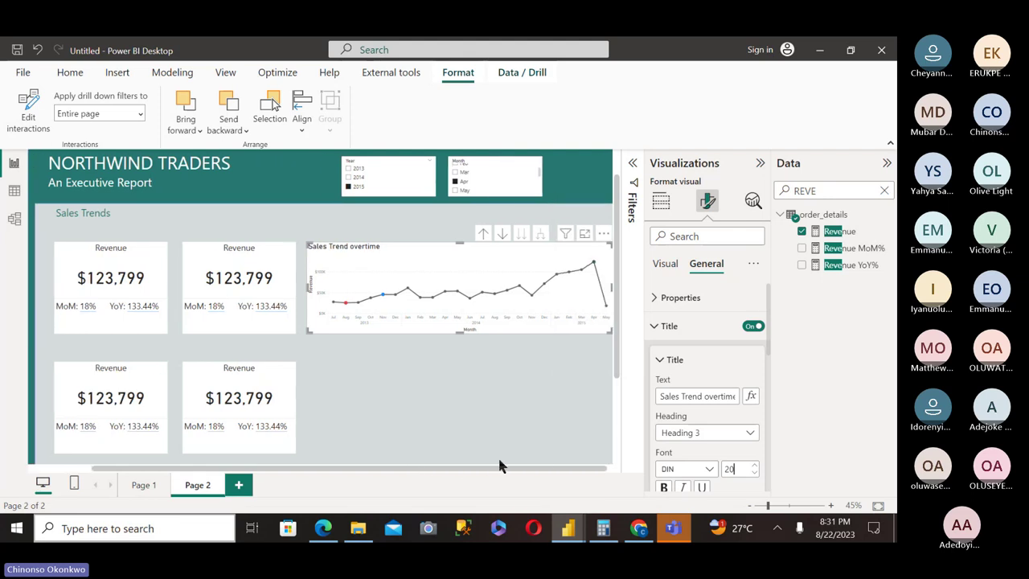